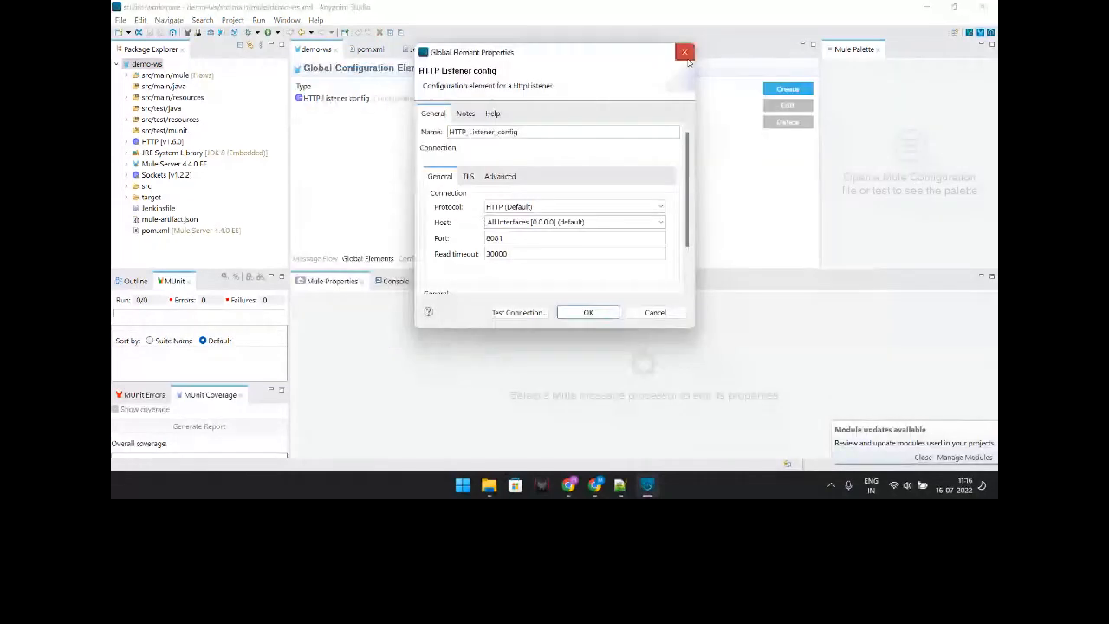
Step: Inspect the flow's HTTP listener /demo path, Set Payload value and Logger message
click(684, 53)
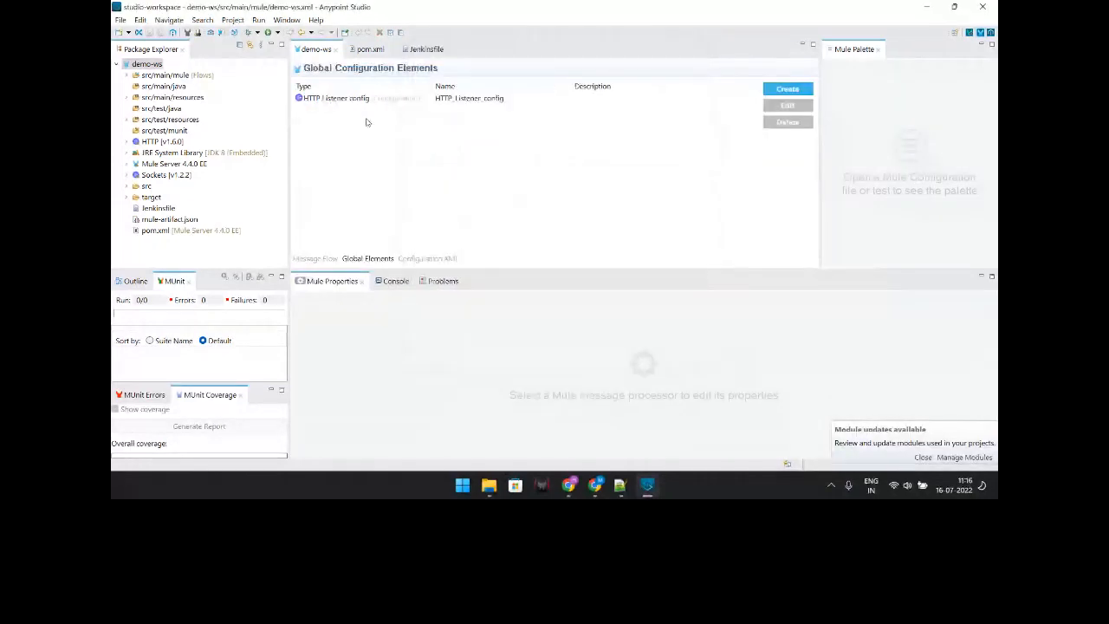
click(314, 258)
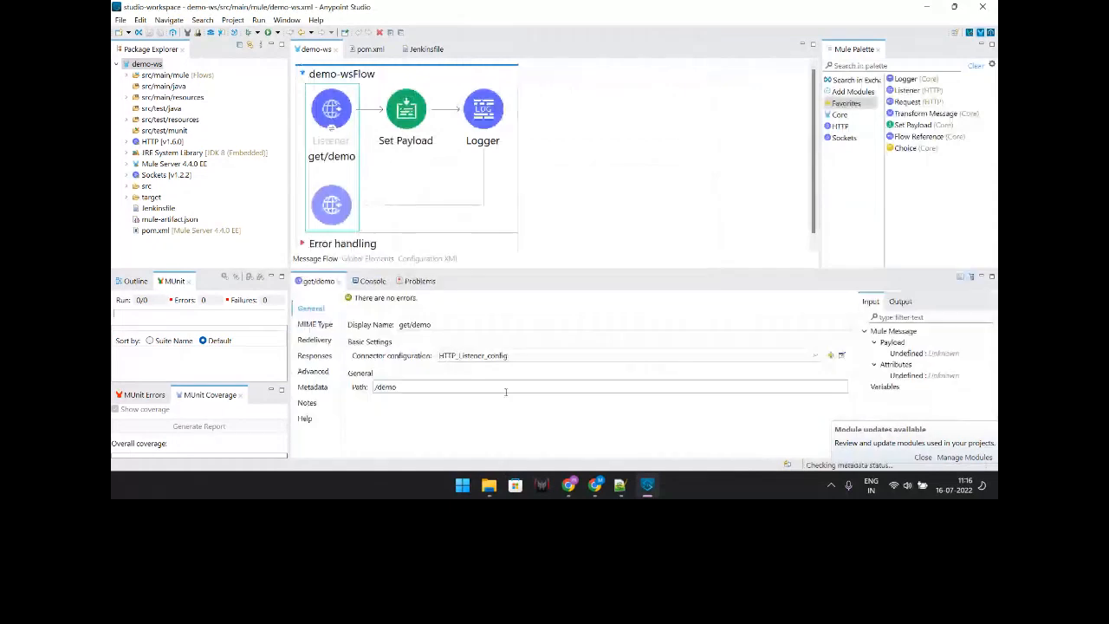
click(506, 389)
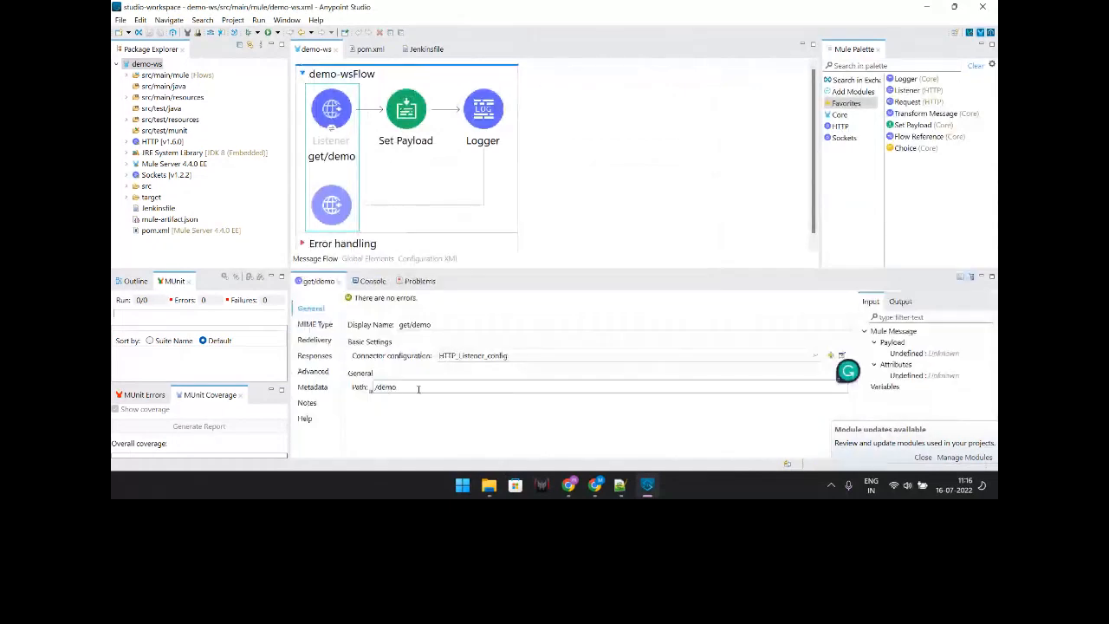
click(415, 134)
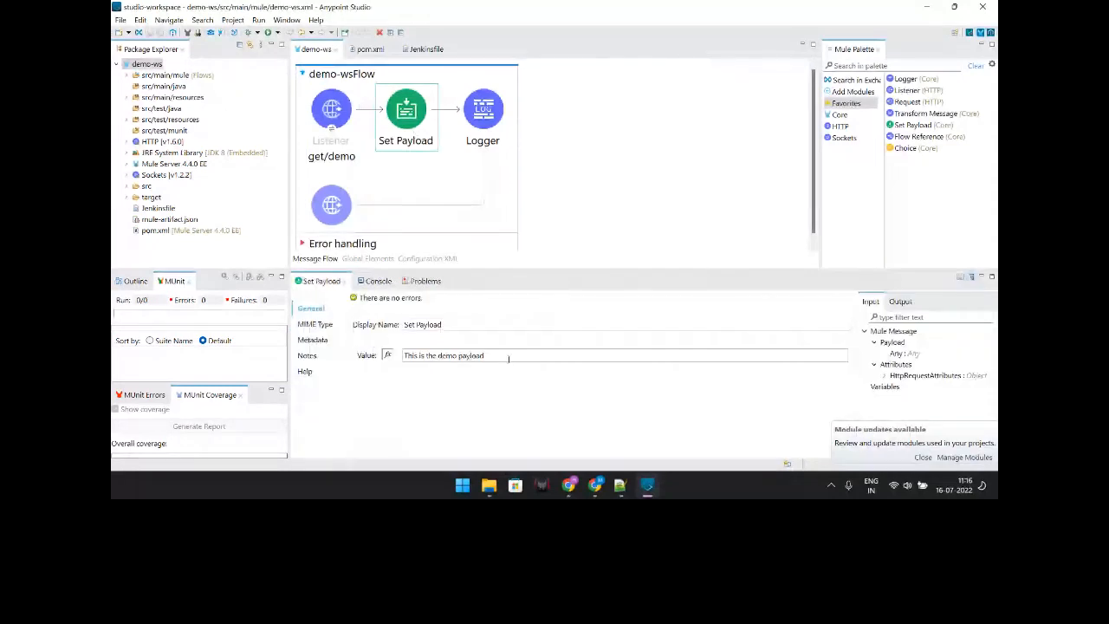
triple_click(509, 357)
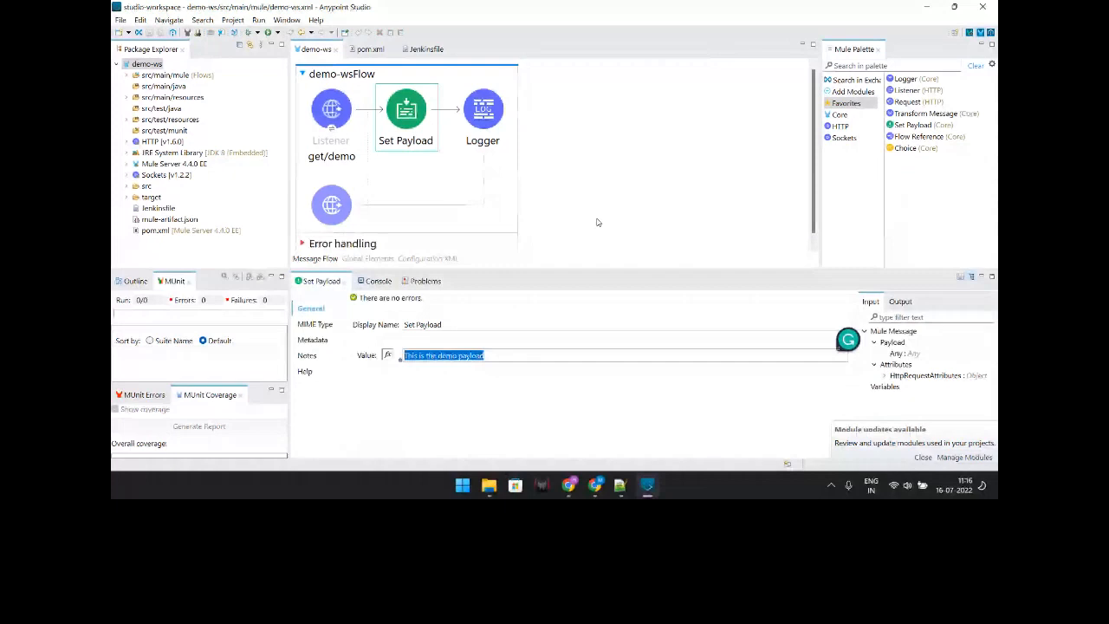
click(483, 111)
click(505, 357)
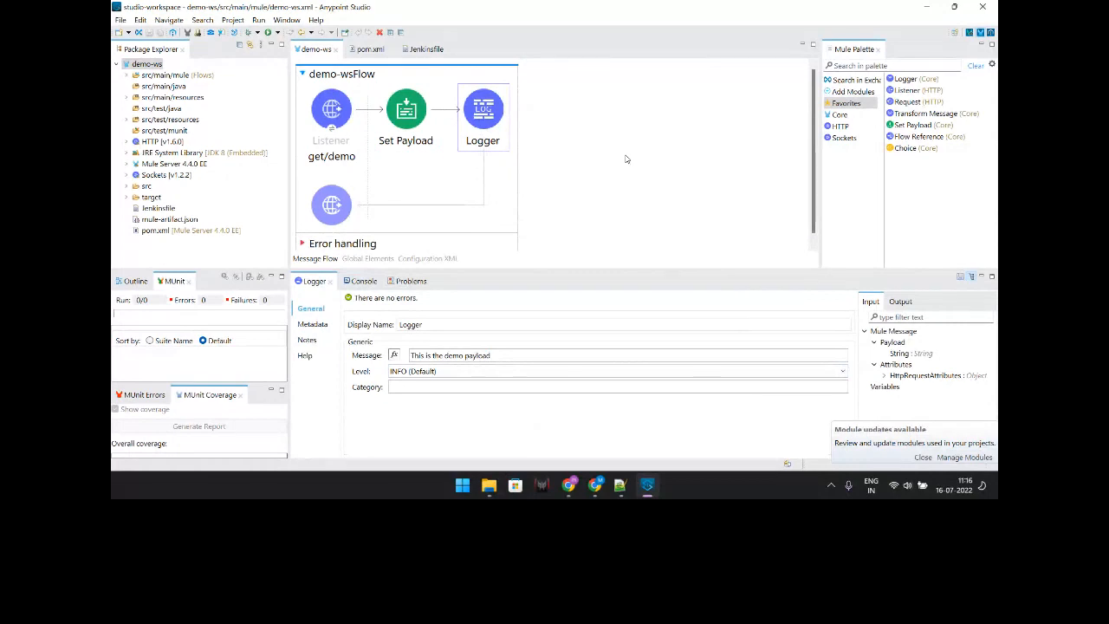
click(627, 159)
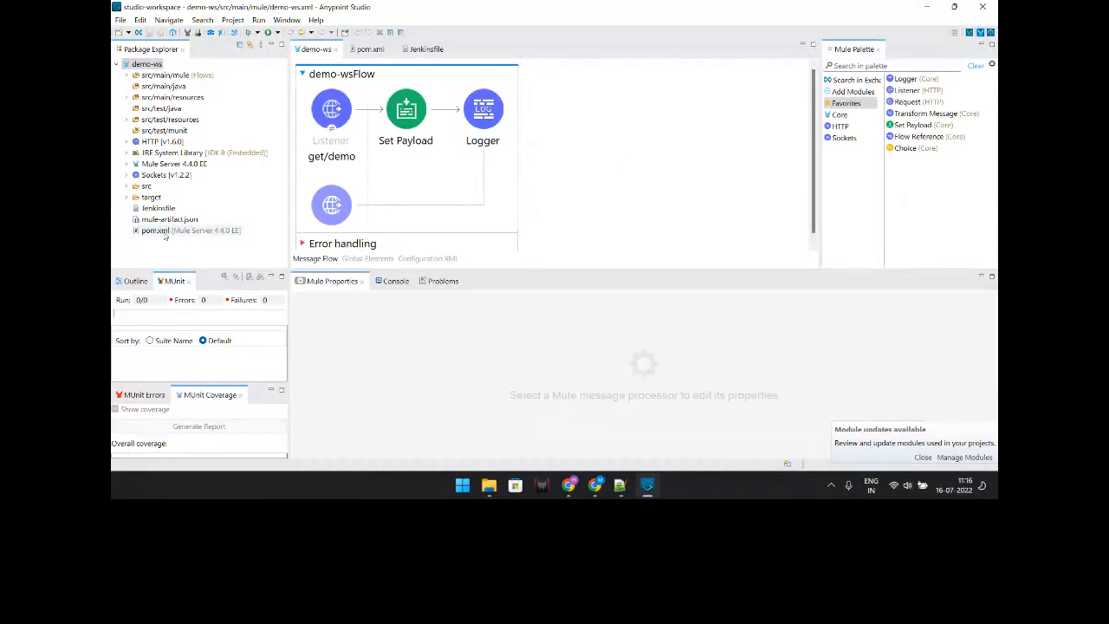
Step: Open demo-ws pom.xml, then select the cloudHubDeployment snippet lines in Notepad++
double_click(160, 232)
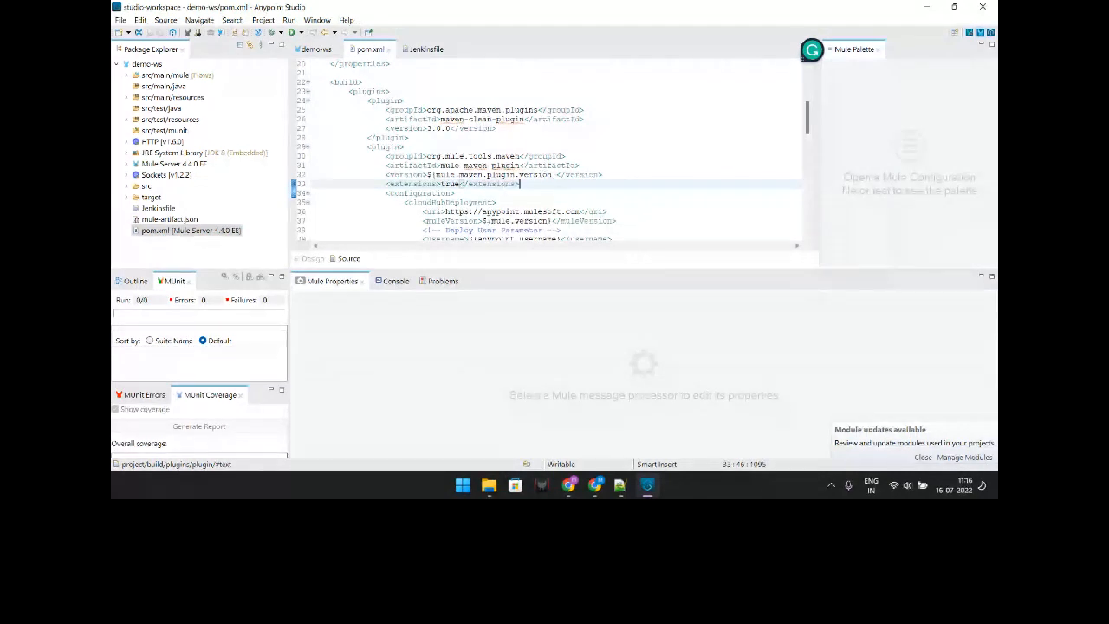
click(620, 485)
drag(453, 290, 279, 67)
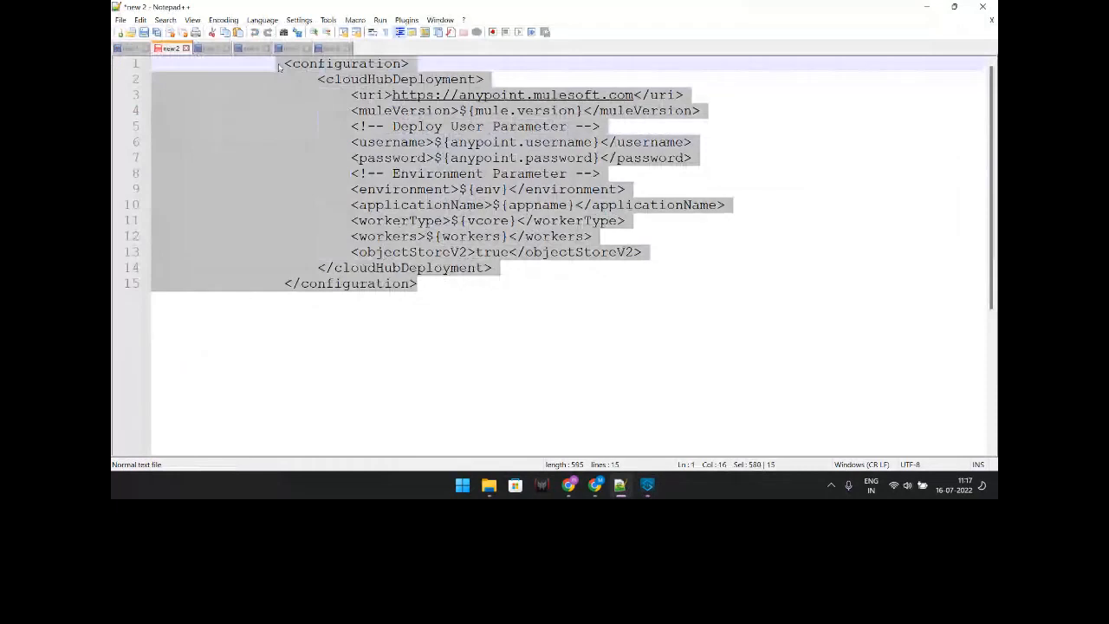
Step: Select the whole snippet, then bring up Runtime Manager's Sandbox applications list in the browser
drag(279, 67, 120, 50)
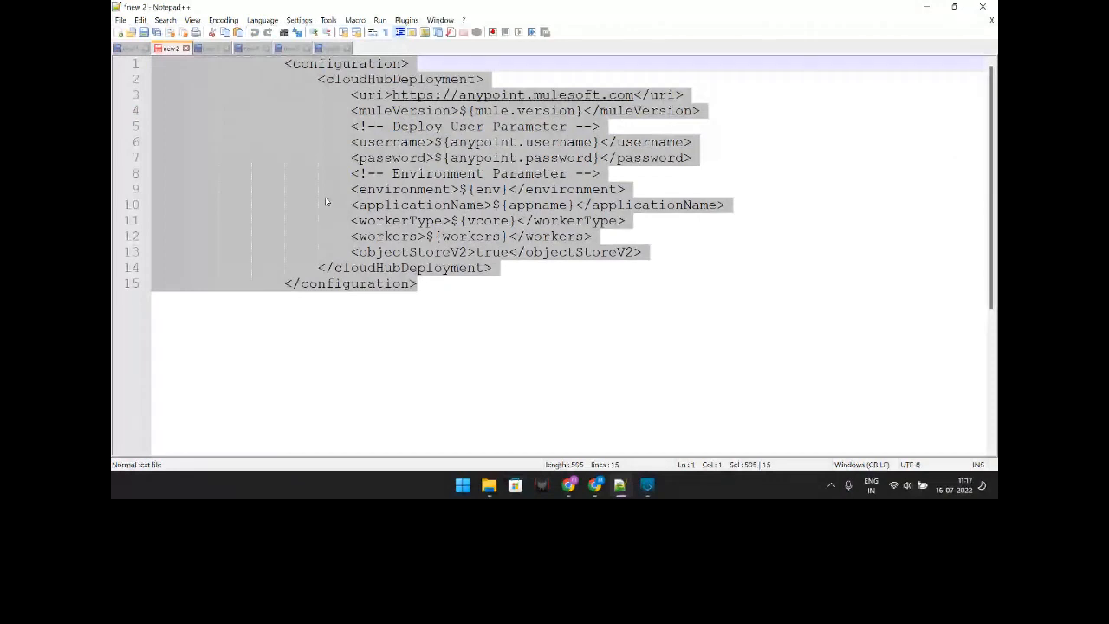
click(451, 348)
click(570, 491)
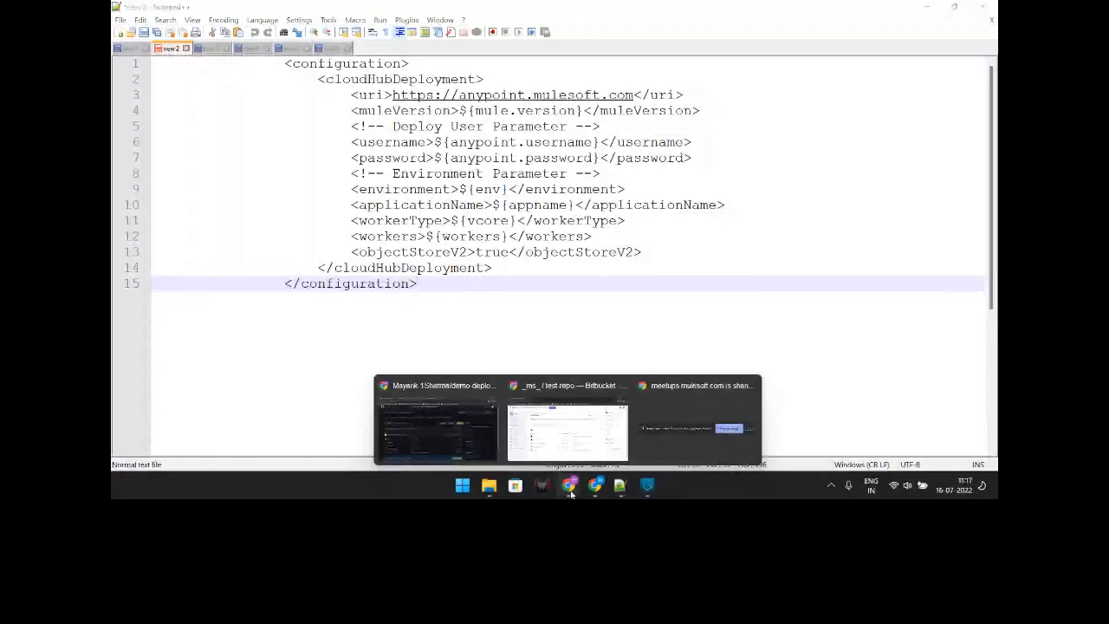
click(439, 432)
click(472, 11)
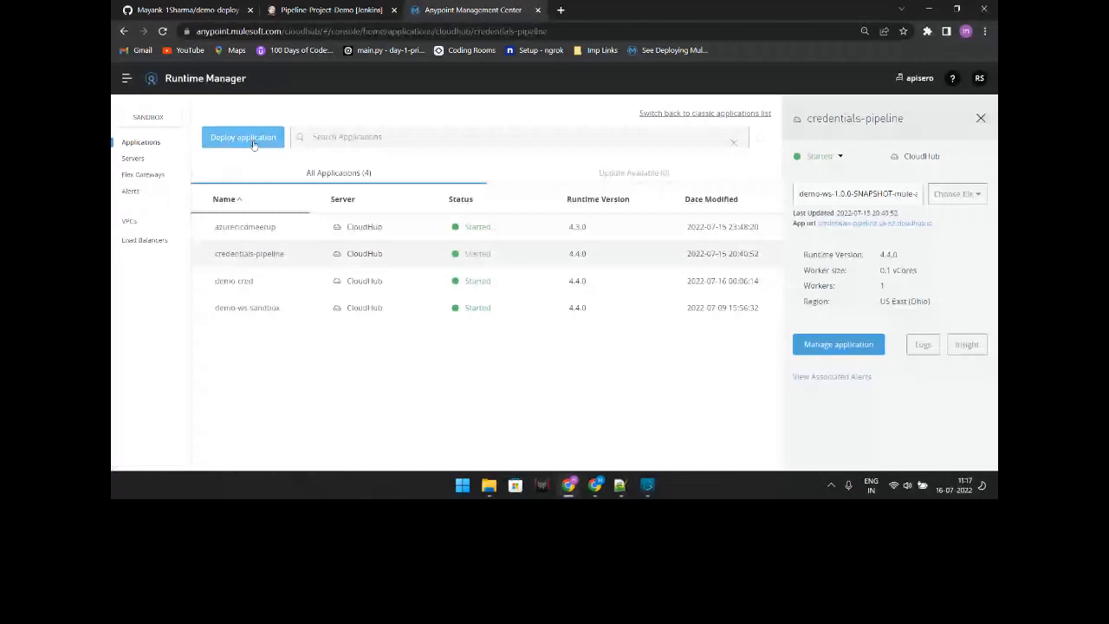
Step: Check the Deploy Application form's Properties and Runtime settings, then return to the Notepad++ snippet
click(243, 137)
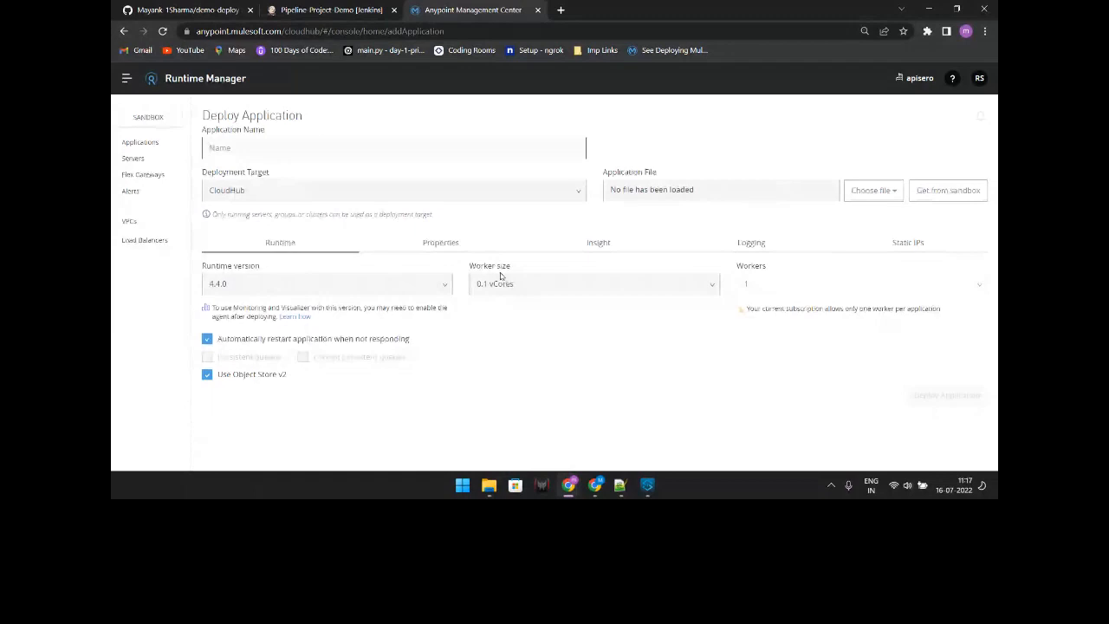
click(452, 247)
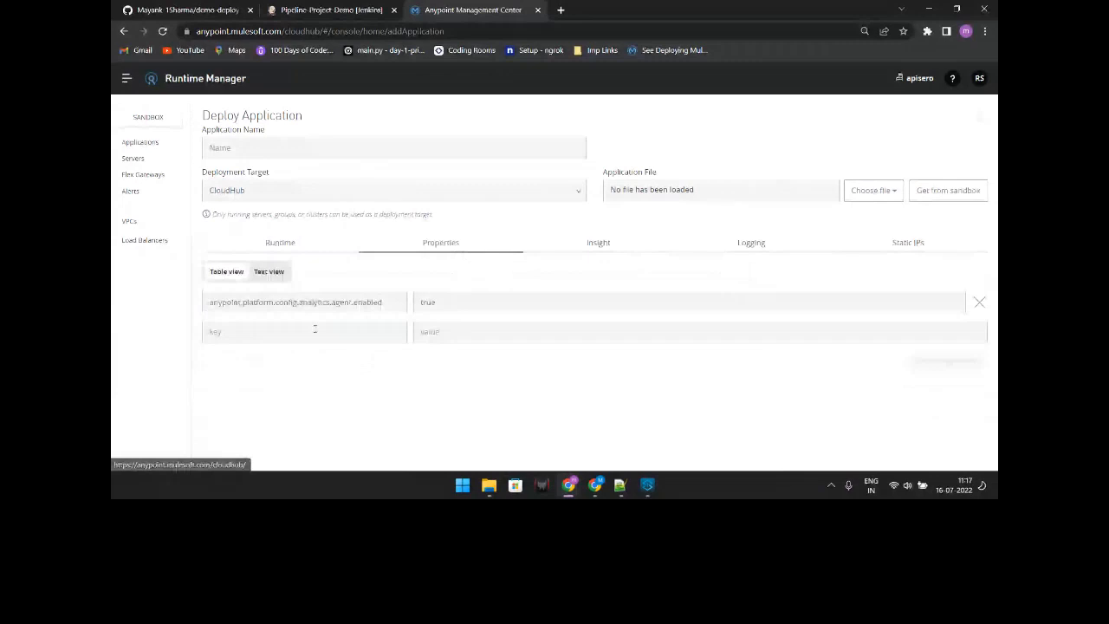
click(286, 244)
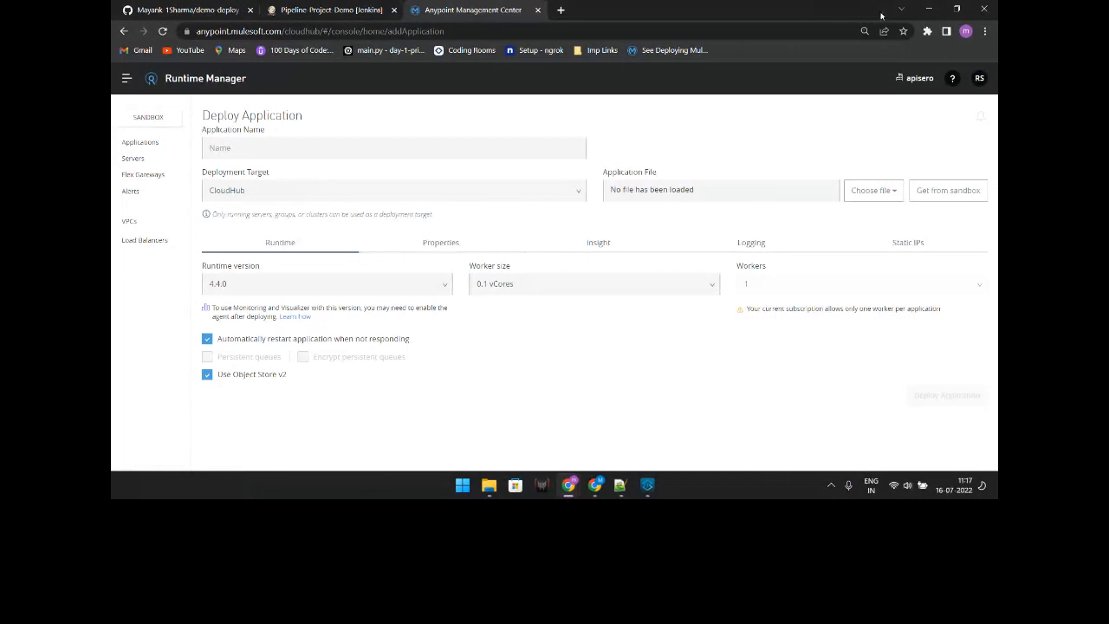
key(alt+Tab)
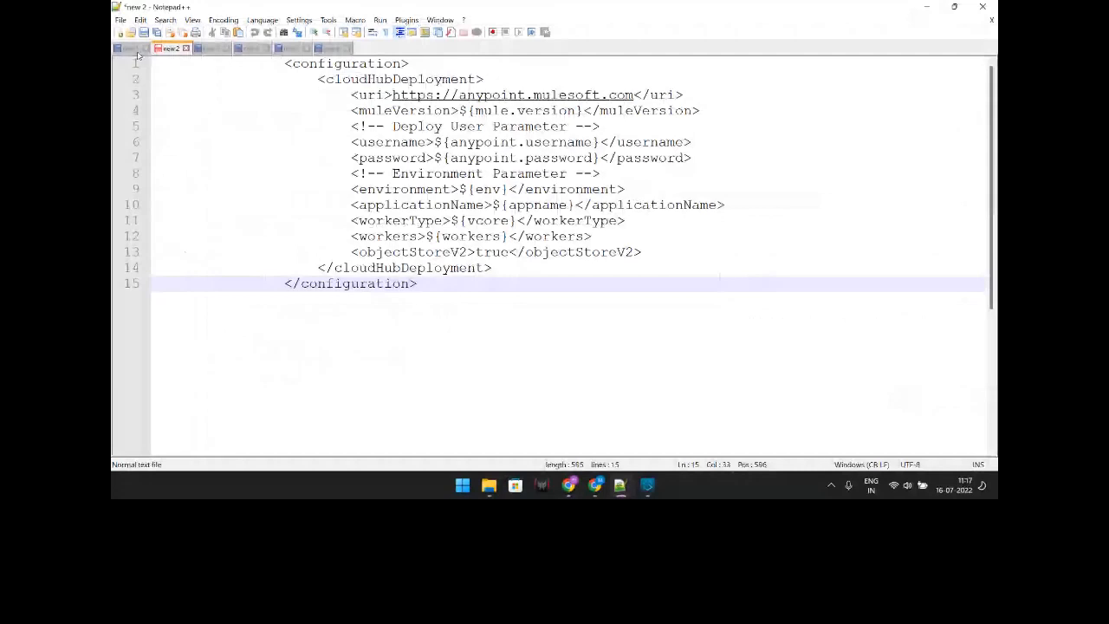
Step: Compare the snippet's Anypoint URL and deploy username/password lines with the pom copy, then minimize Notepad++
click(132, 48)
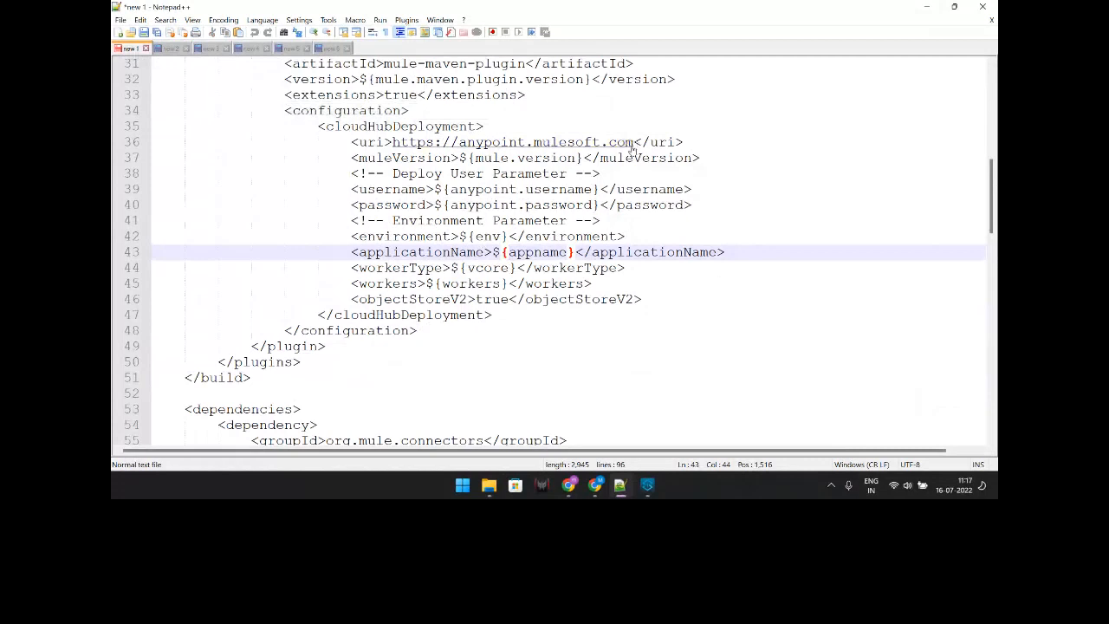
key(ctrl+Tab)
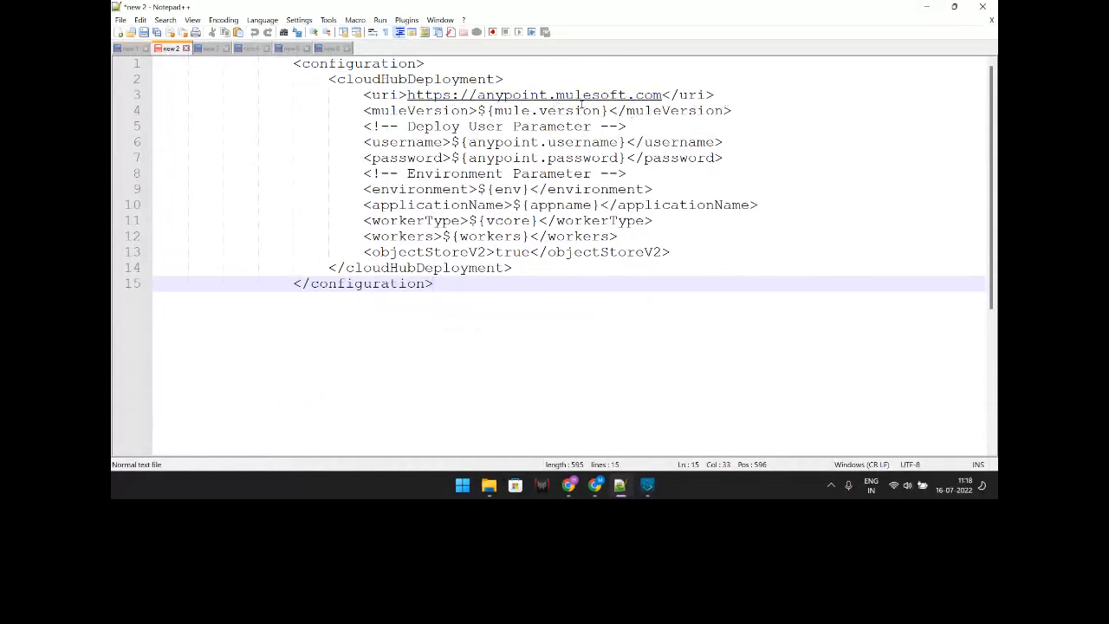
drag(664, 95, 437, 95)
click(312, 125)
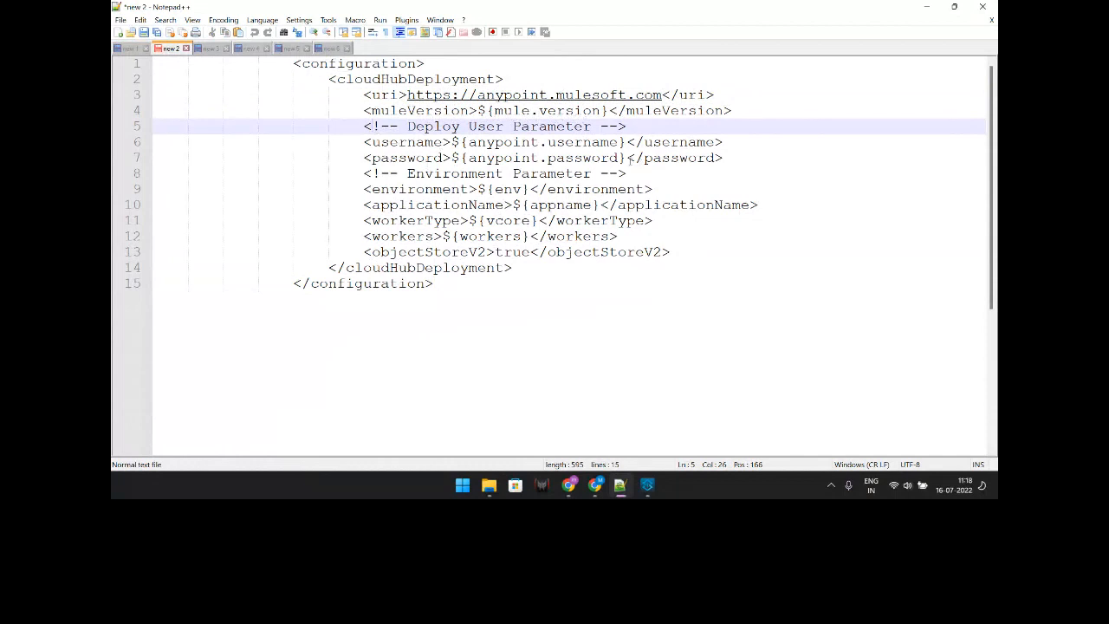
drag(733, 158, 372, 130)
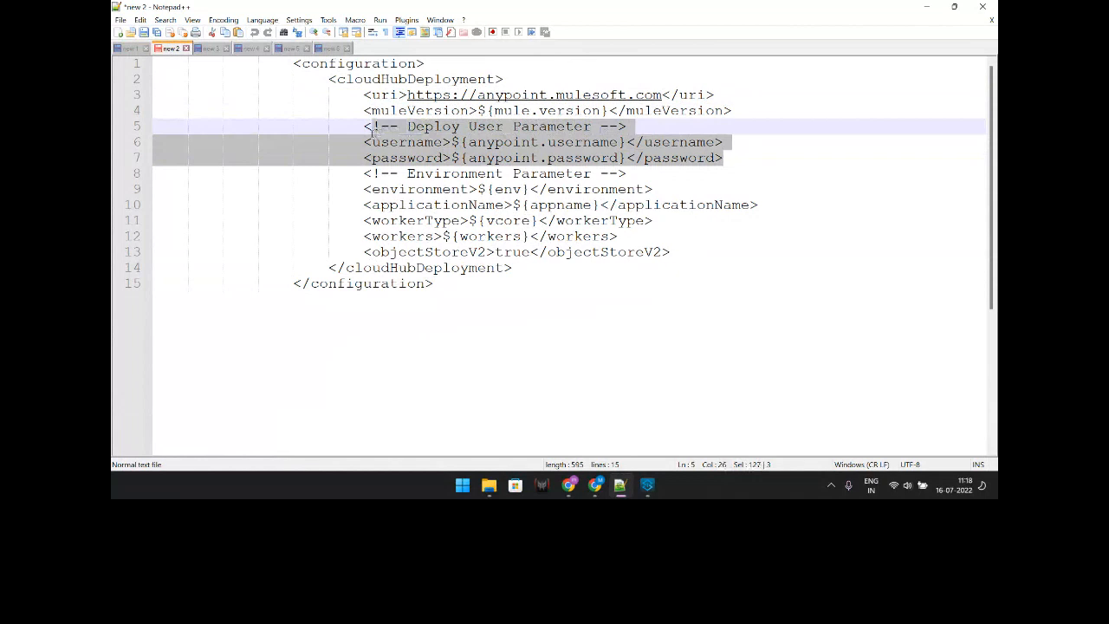
click(425, 158)
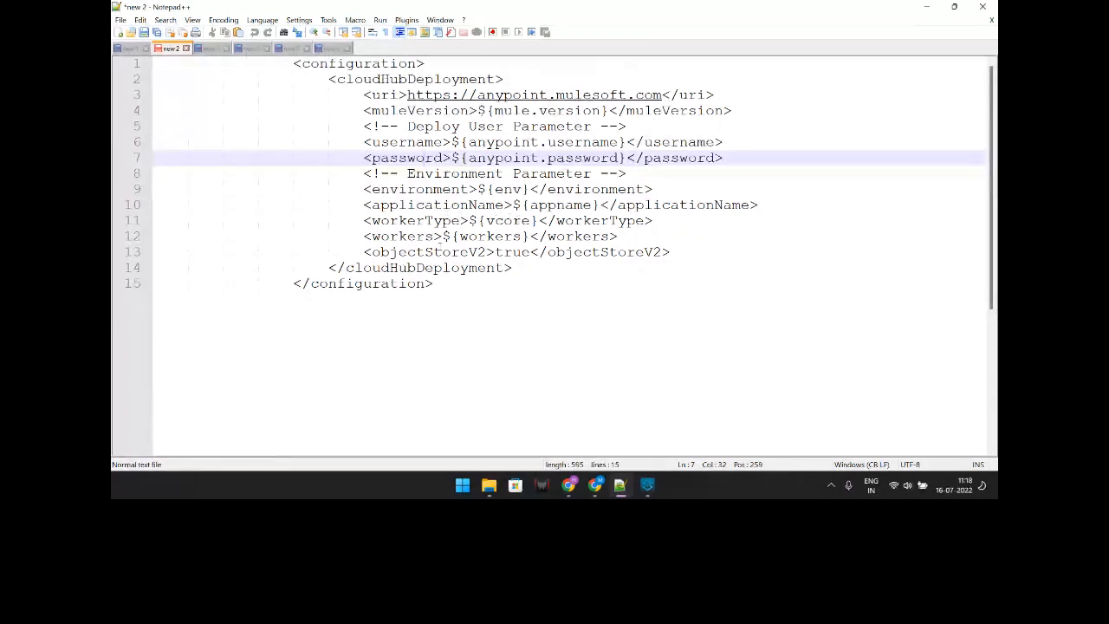
click(133, 48)
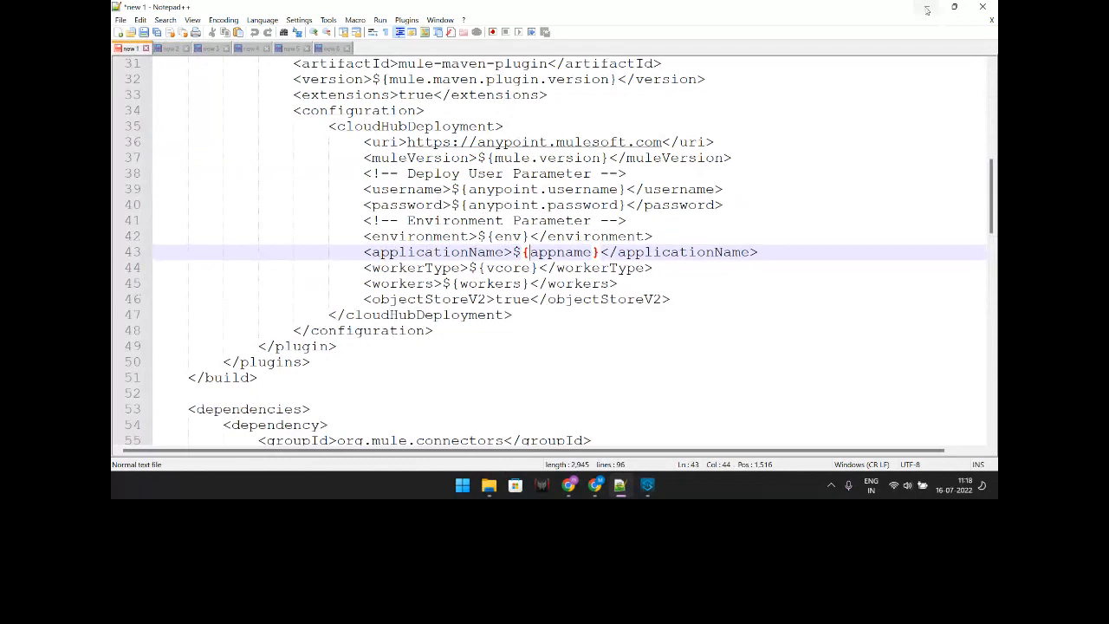
click(927, 10)
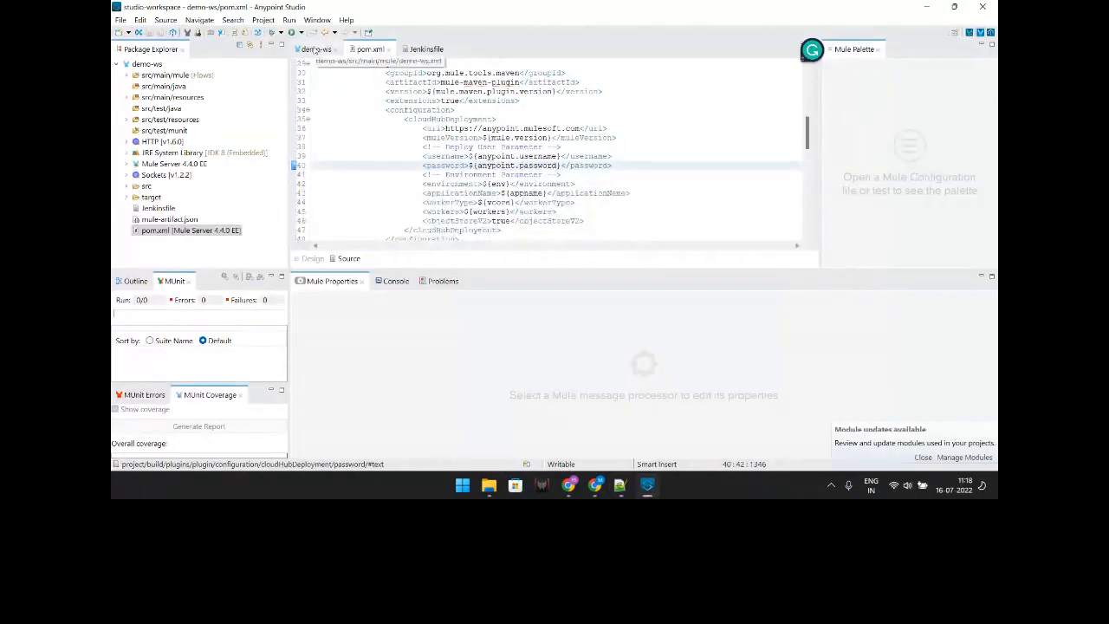
Step: Show the demo-ws flow diagram, then switch to the demo-deploy GitHub repository
click(314, 49)
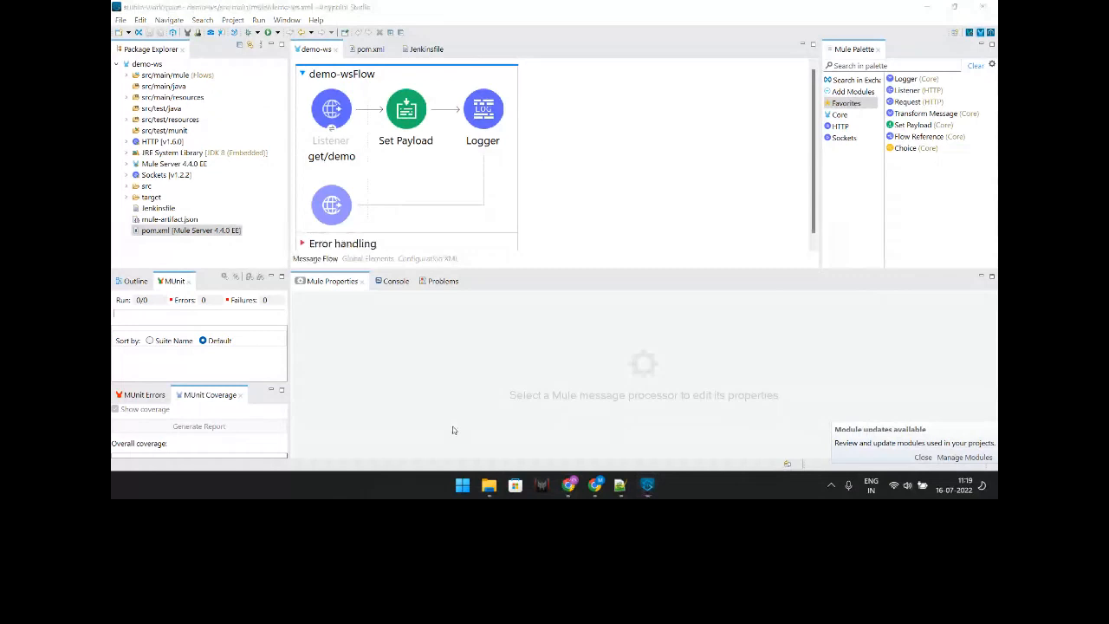
key(alt+Tab)
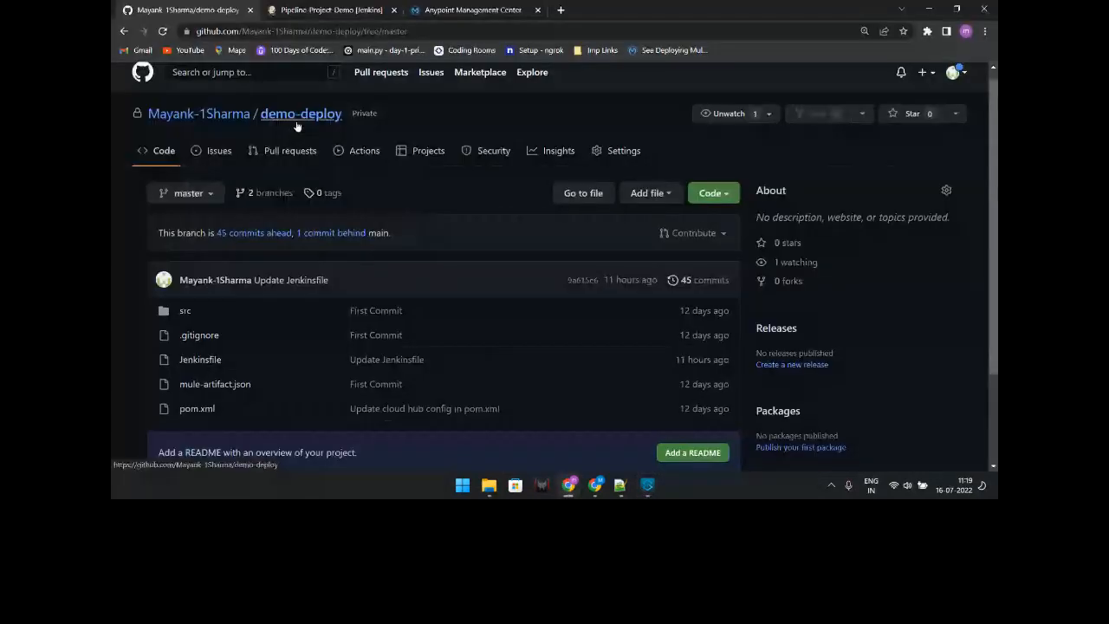
Step: Browse the demo-deploy files and Code clone options, then go to the Jenkins dashboard
scroll(276, 243, down, 1)
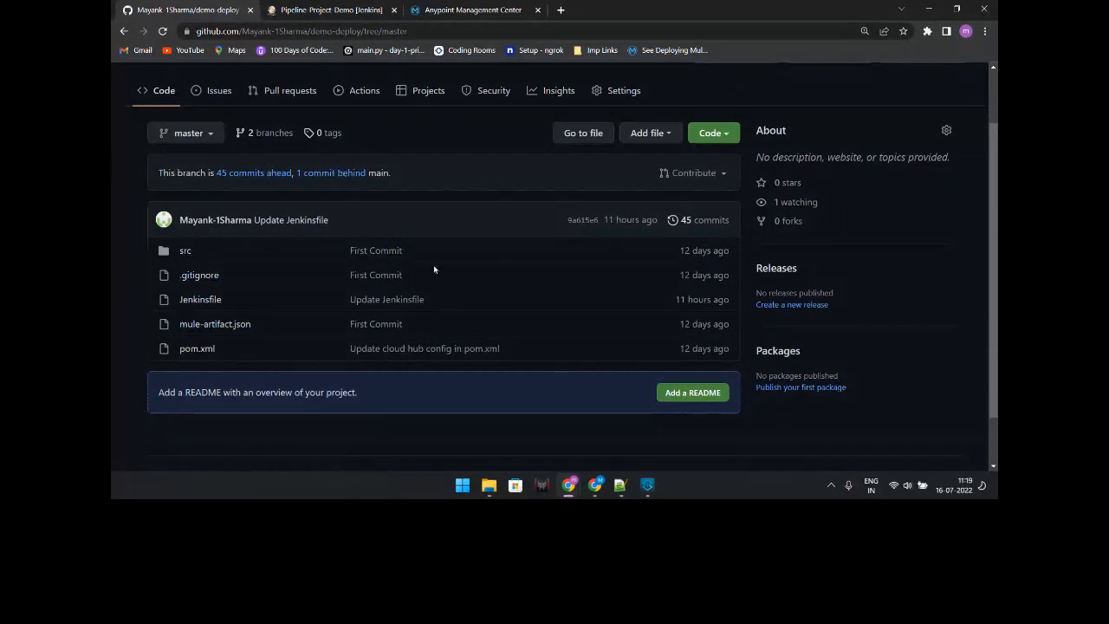
scroll(390, 225, up, 1)
scroll(342, 183, up, 1)
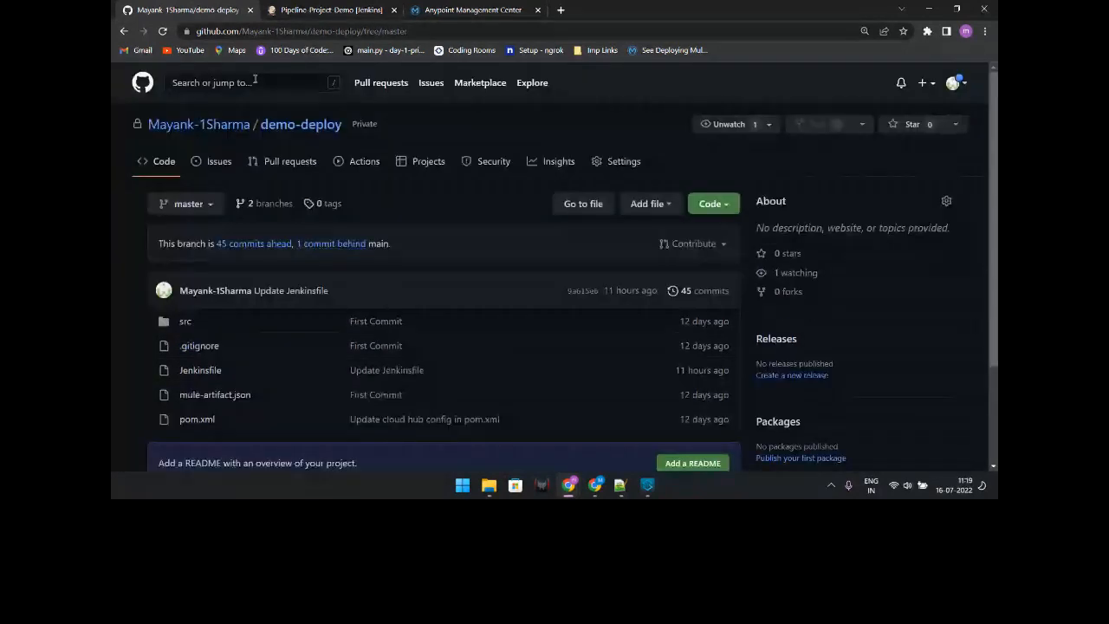
click(712, 203)
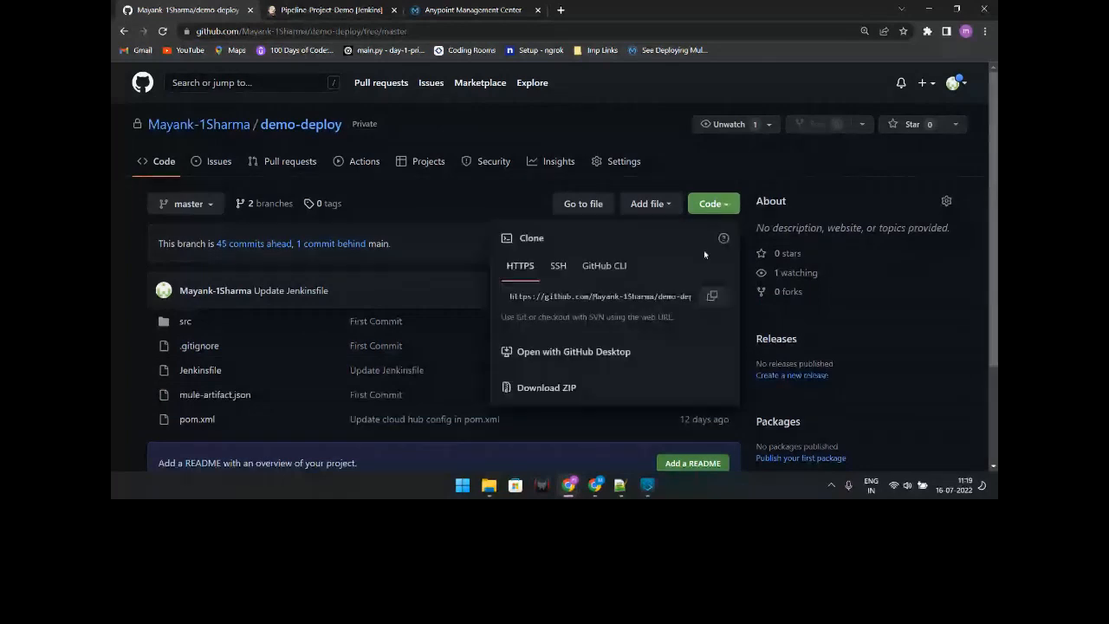
click(798, 170)
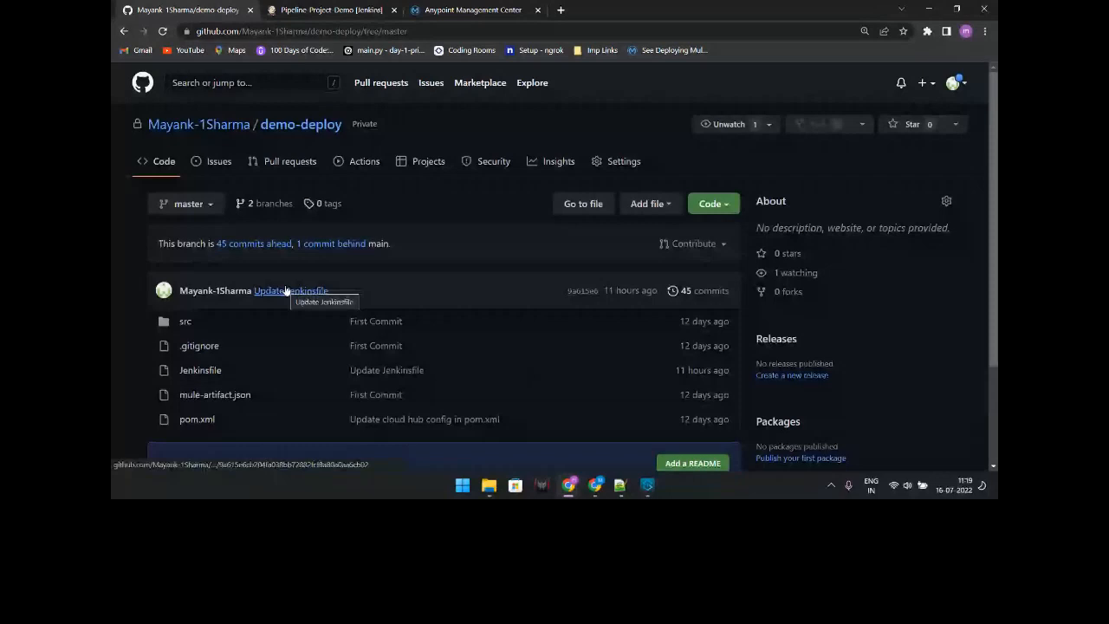
key(ctrl+Tab)
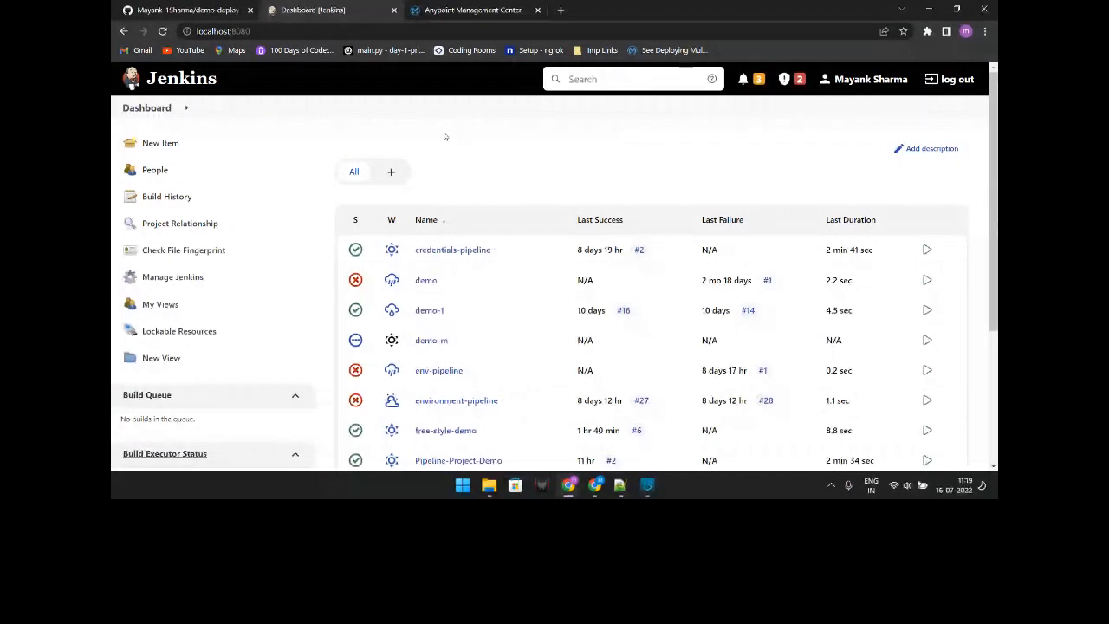
scroll(445, 136, down, 1)
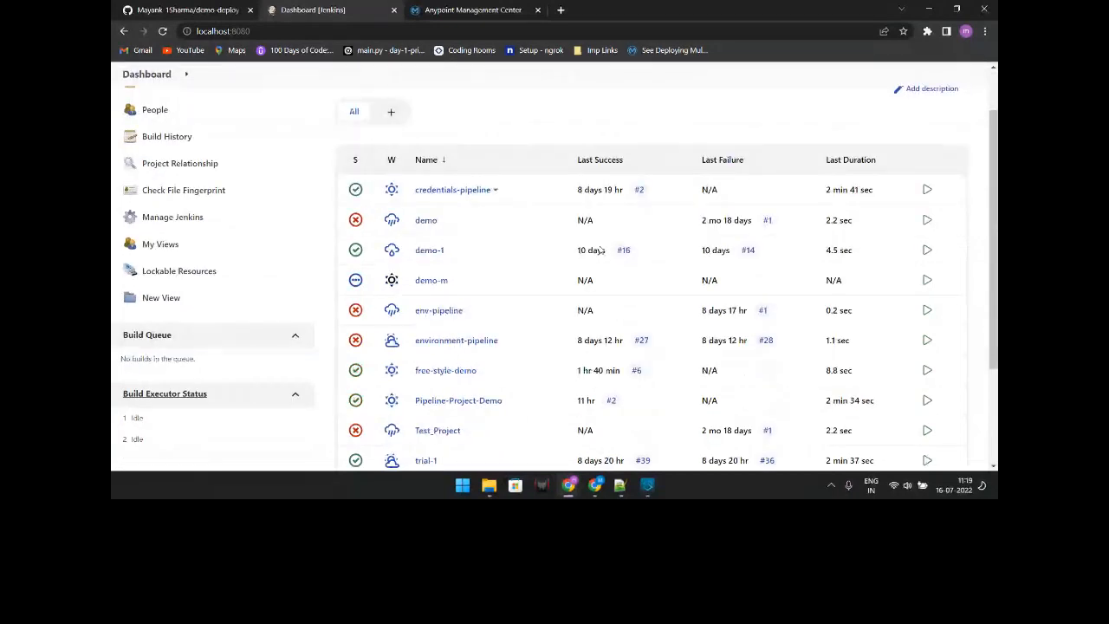
scroll(601, 250, up, 1)
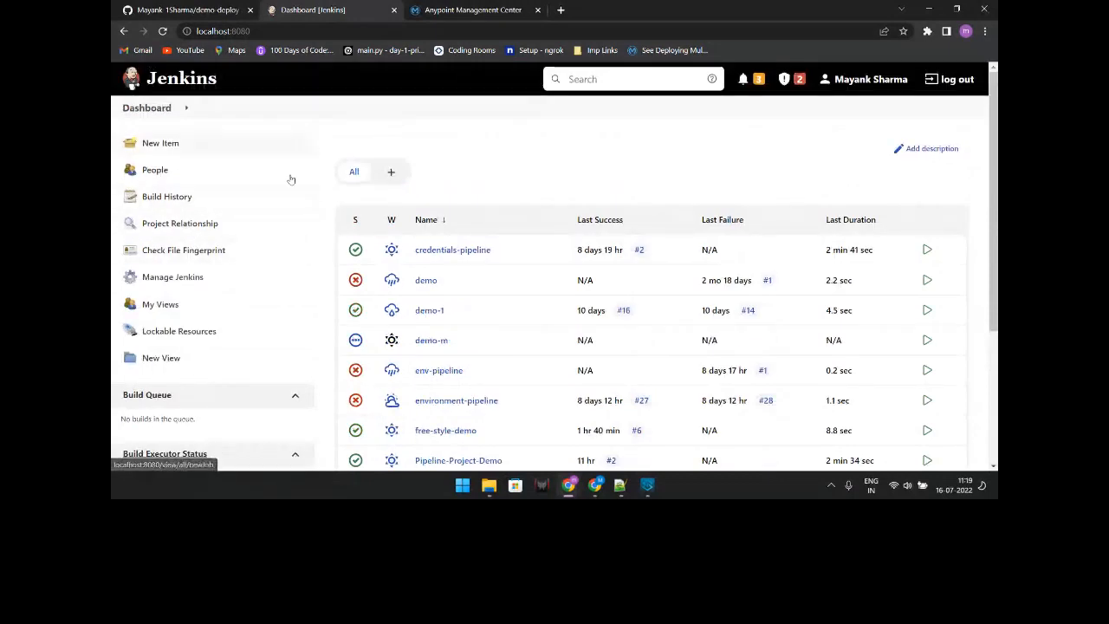
click(201, 279)
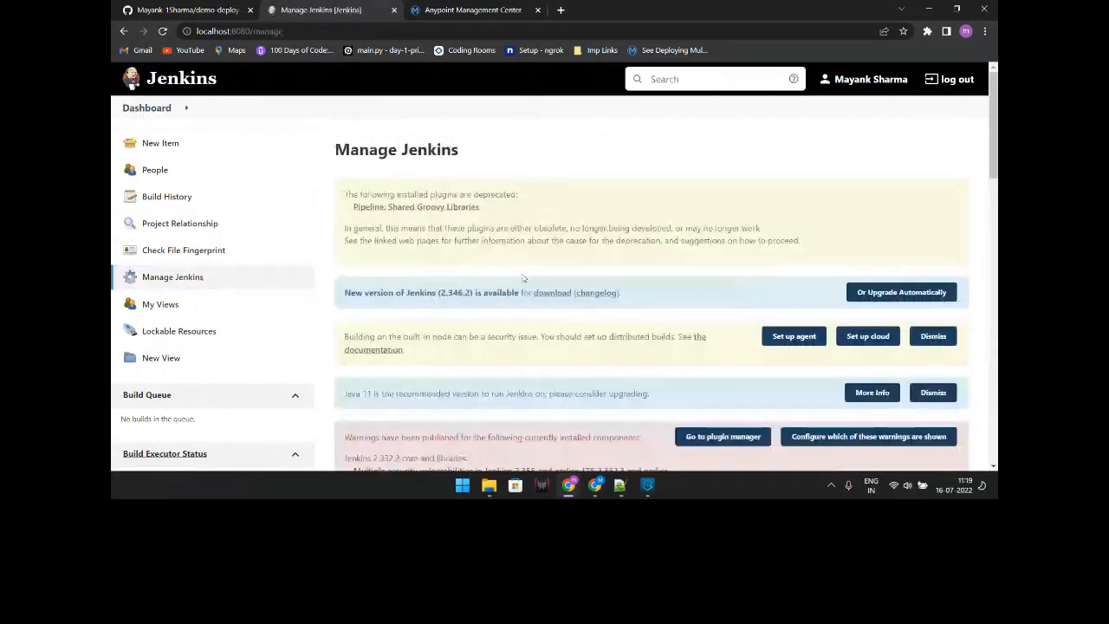
scroll(522, 277, down, 6)
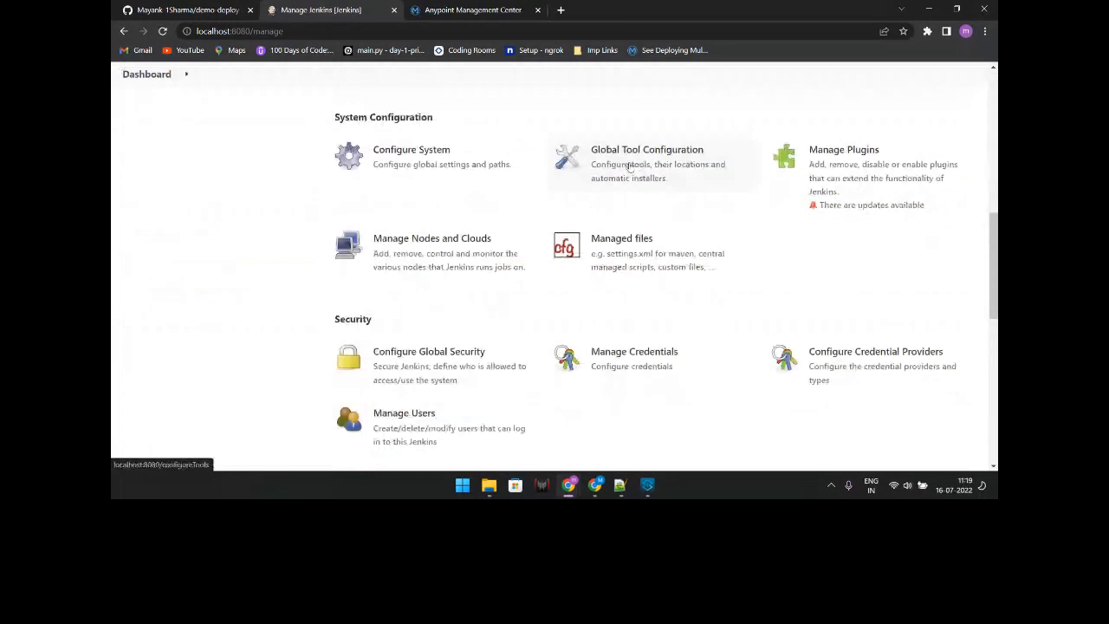
click(630, 167)
scroll(457, 295, down, 3)
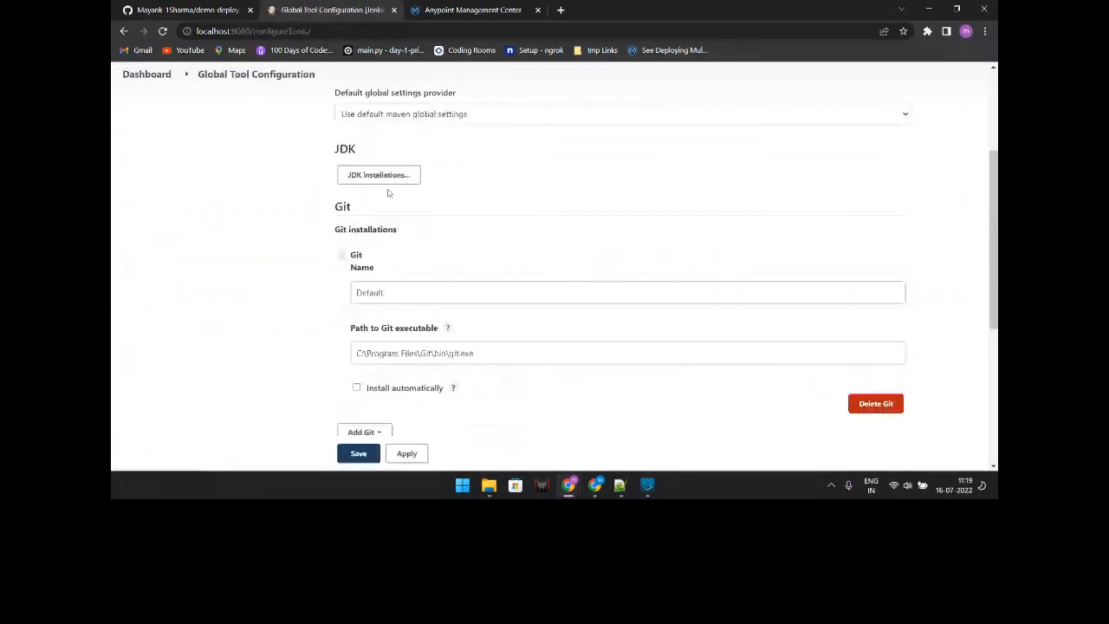
scroll(431, 229, down, 2)
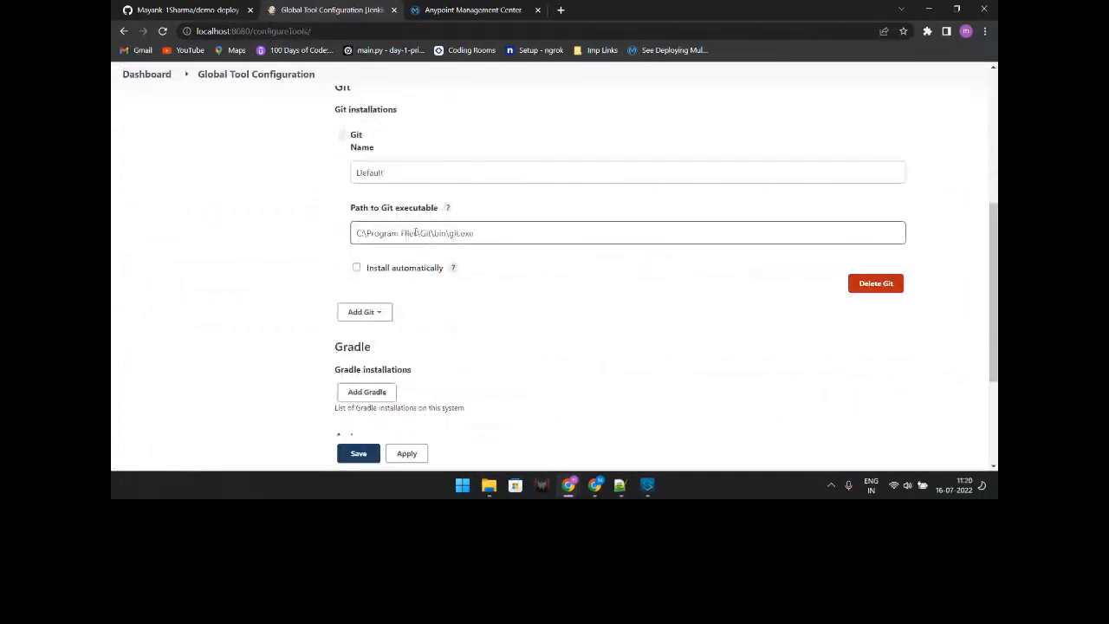
scroll(470, 255, down, 3)
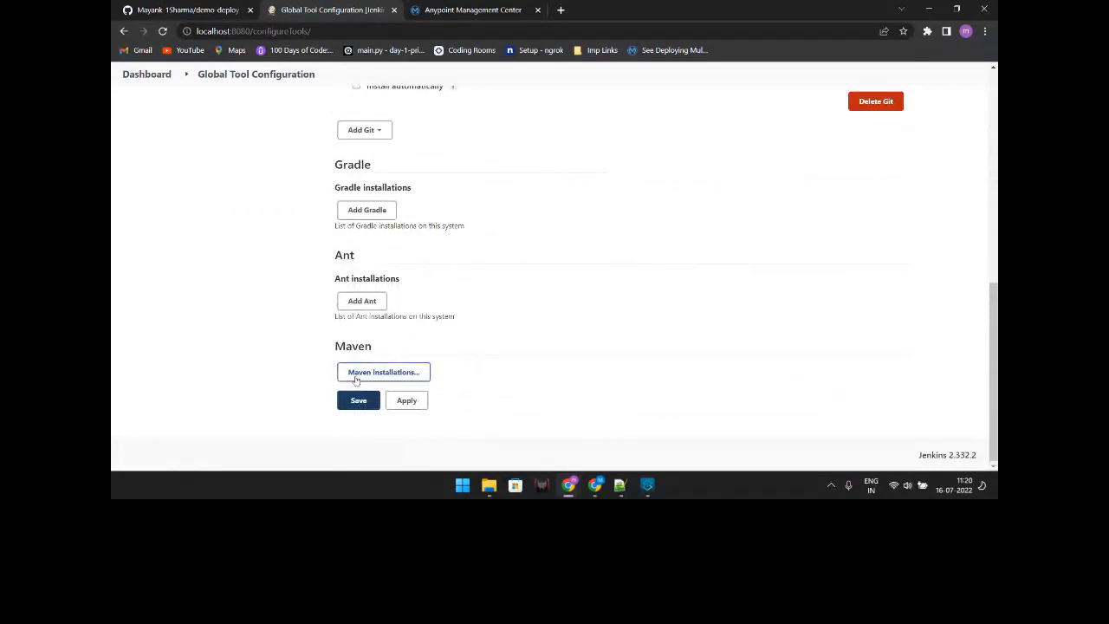
scroll(356, 380, up, 8)
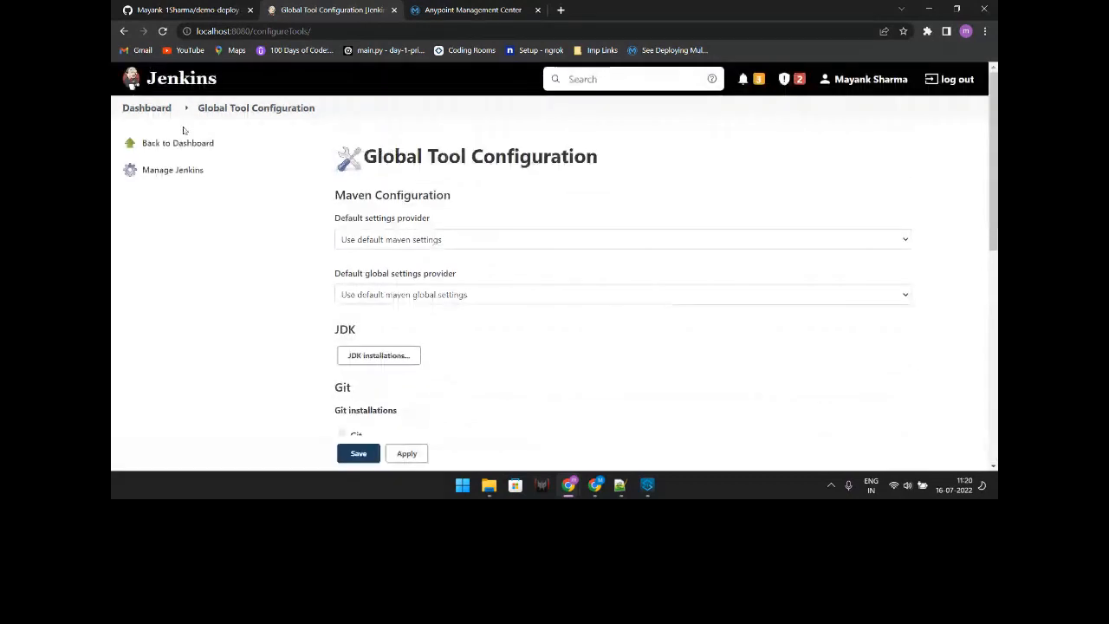
click(183, 142)
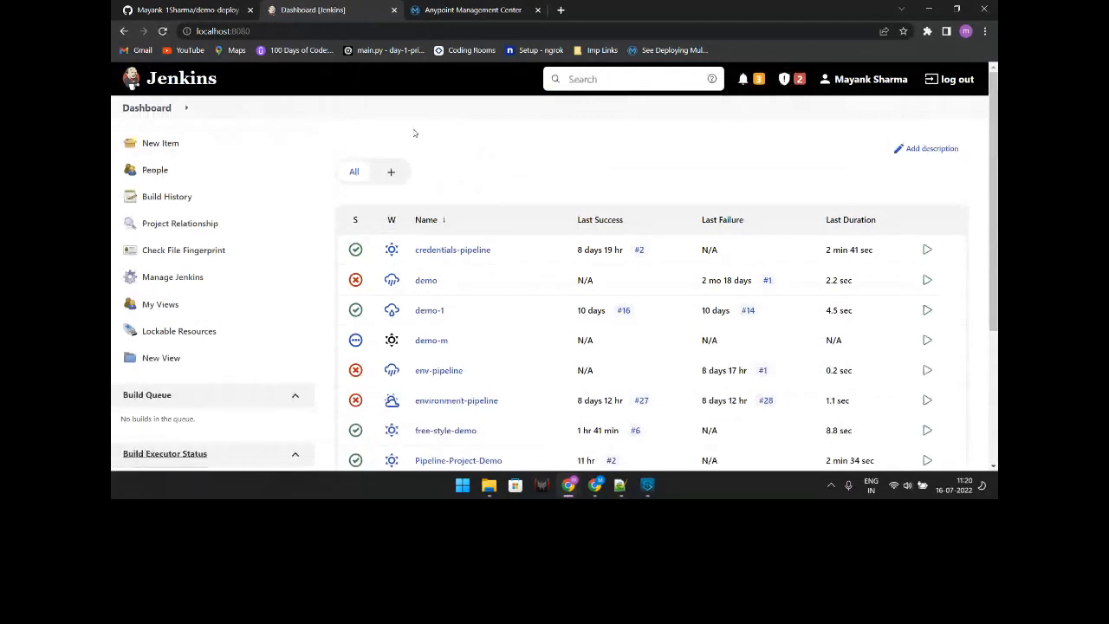
Step: Look over the New Item project types, then return to the Jenkins dashboard
click(165, 144)
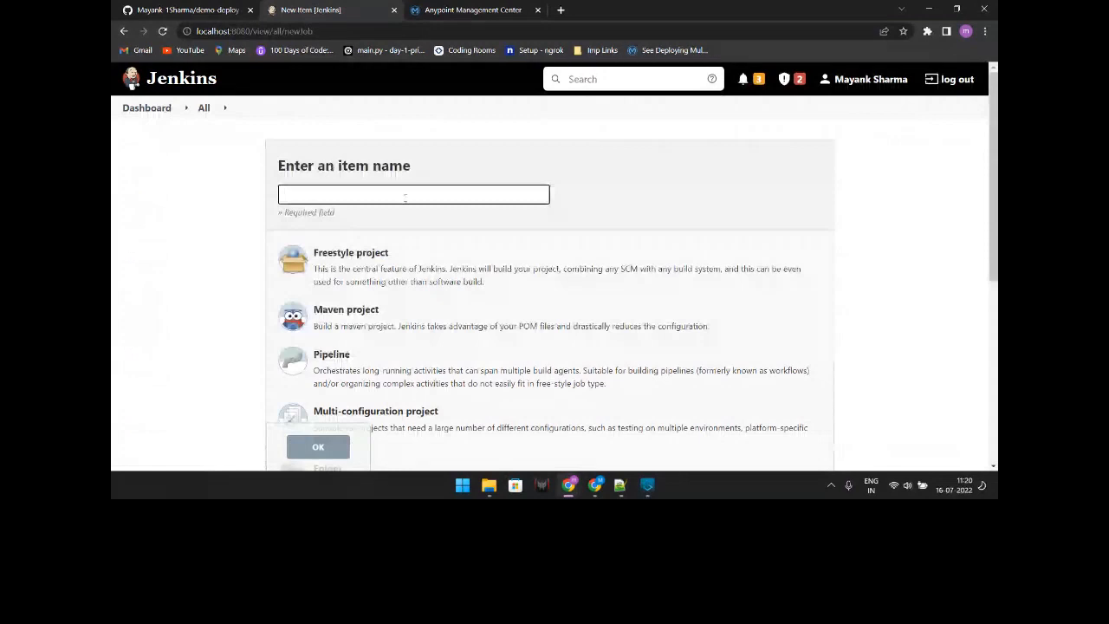
scroll(928, 297, down, 1)
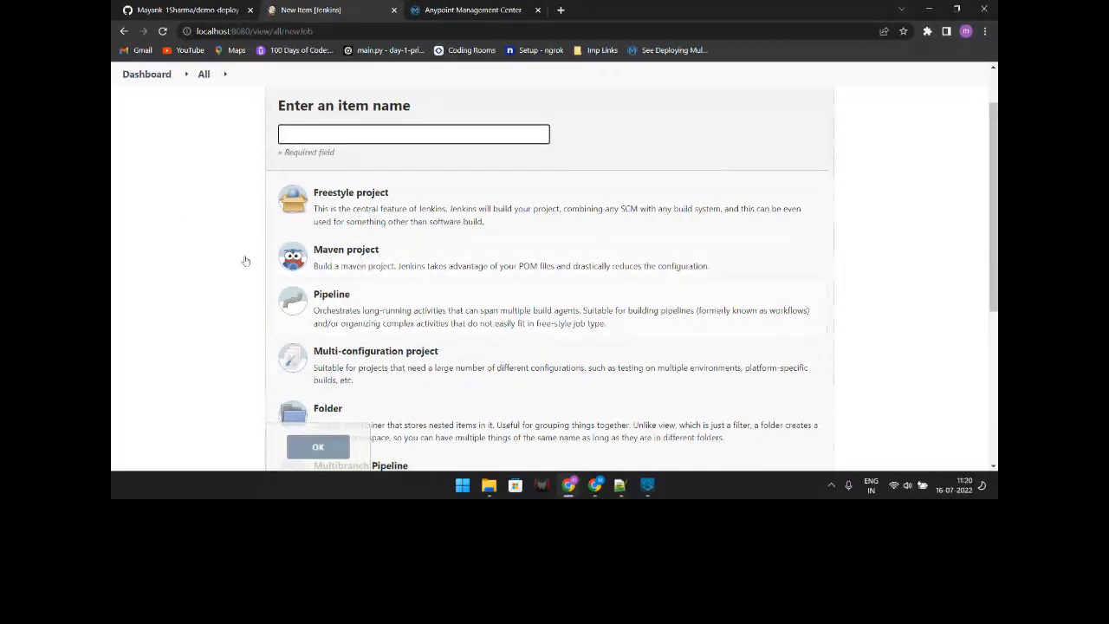
click(135, 81)
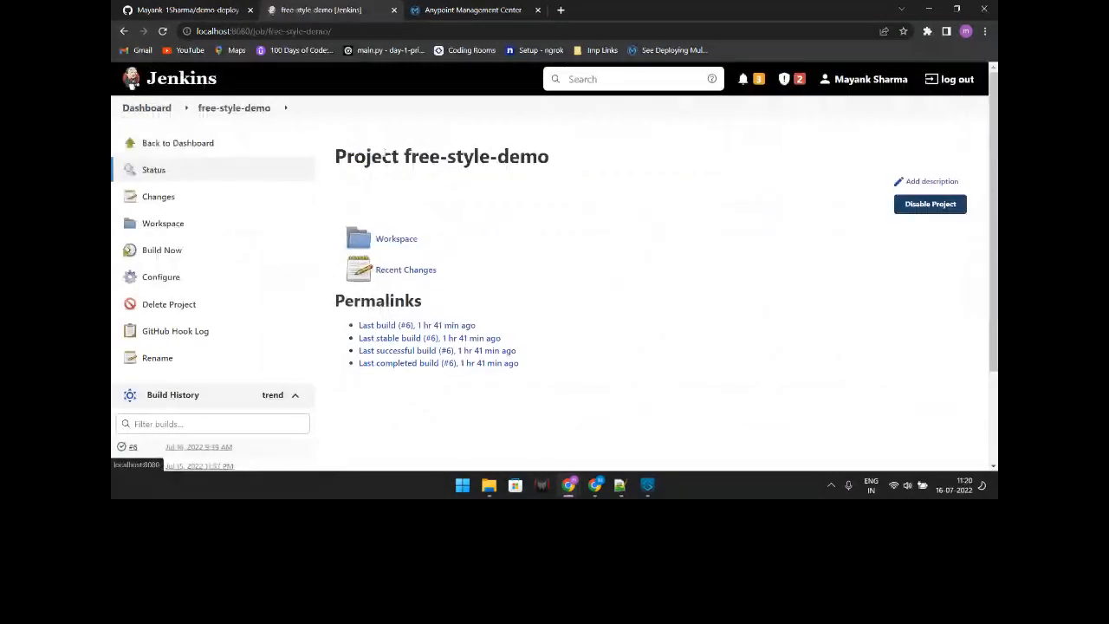
Step: Tick GitHub project in free-style-demo's configuration and check the Git repository URL and */master branch
click(257, 284)
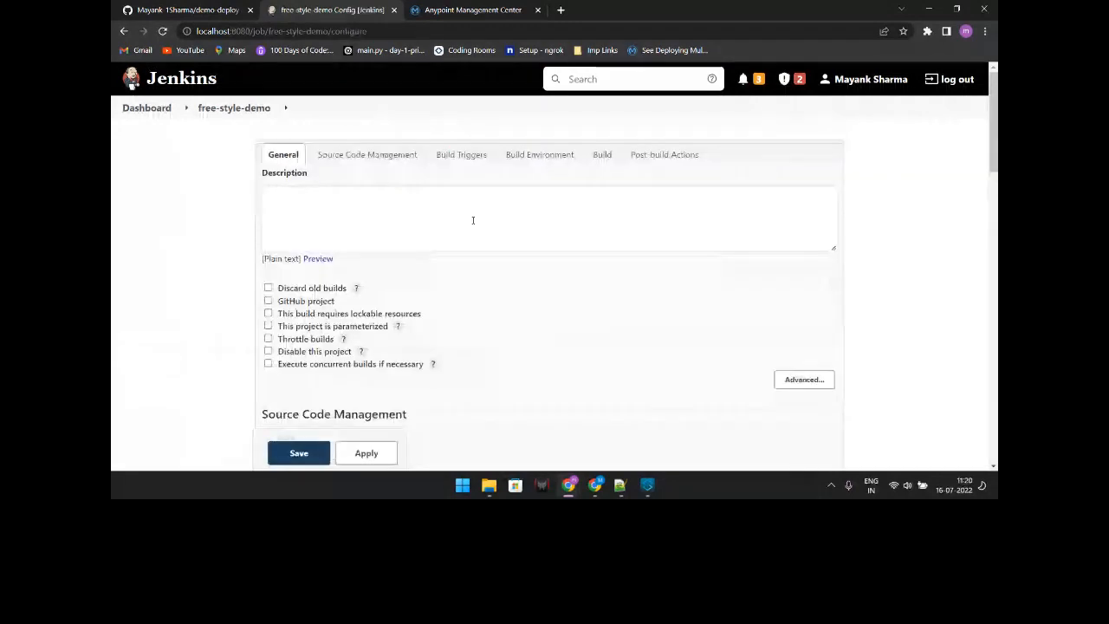
scroll(473, 220, down, 1)
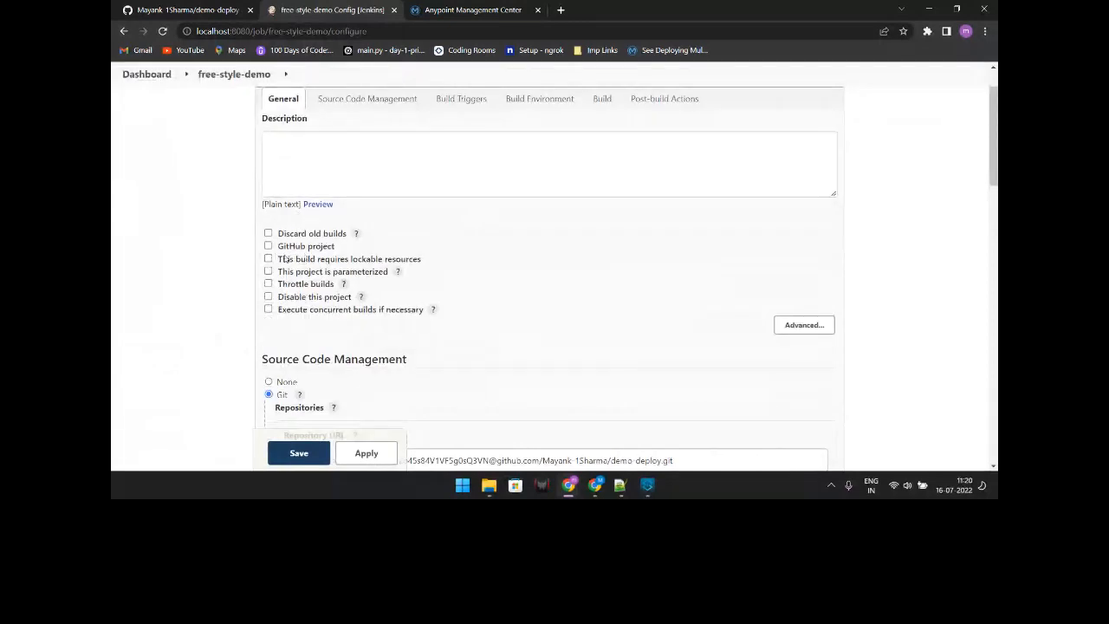
click(300, 248)
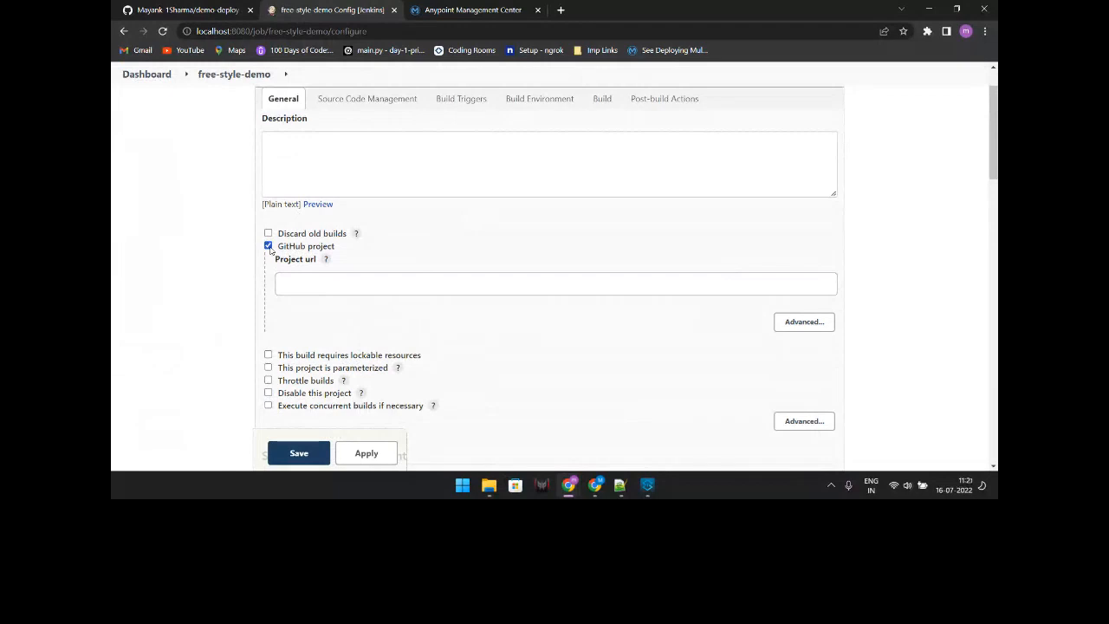
scroll(392, 248, down, 5)
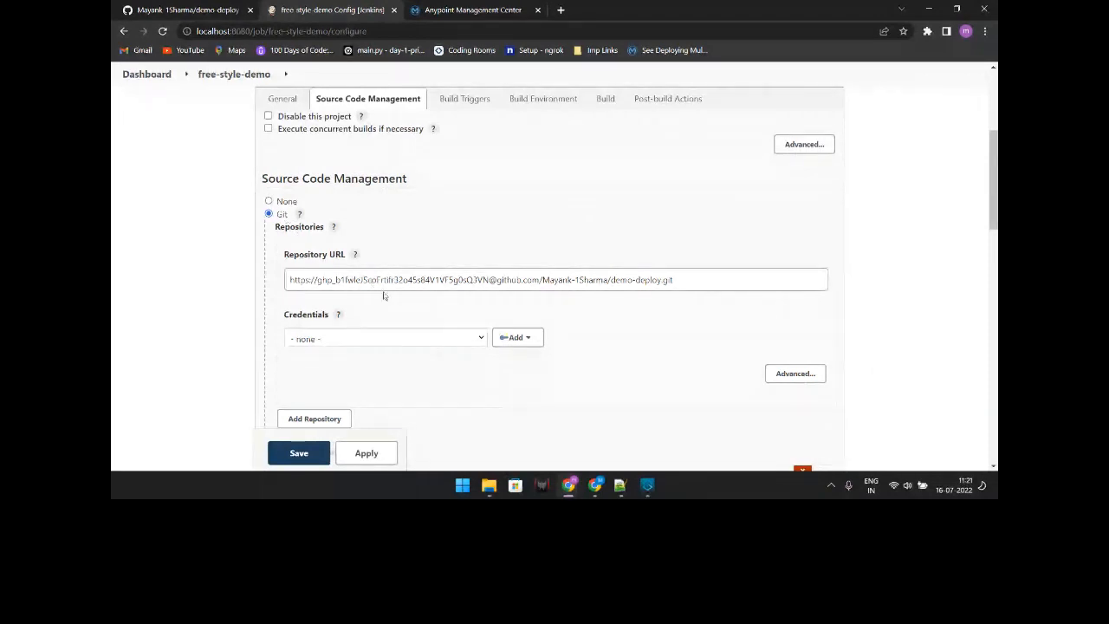
double_click(487, 280)
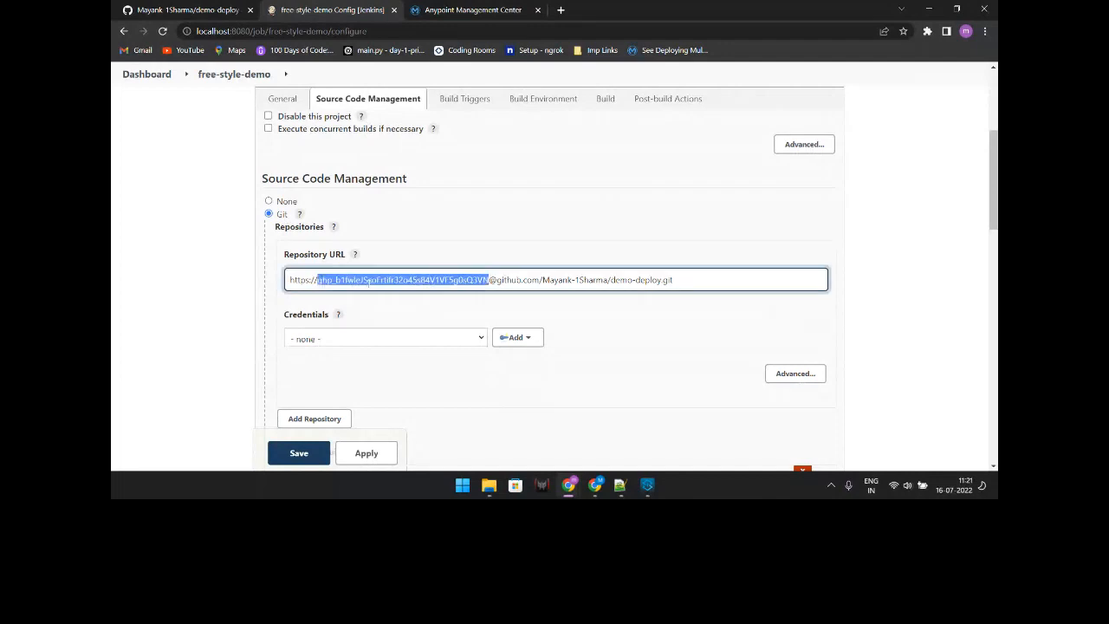
click(557, 315)
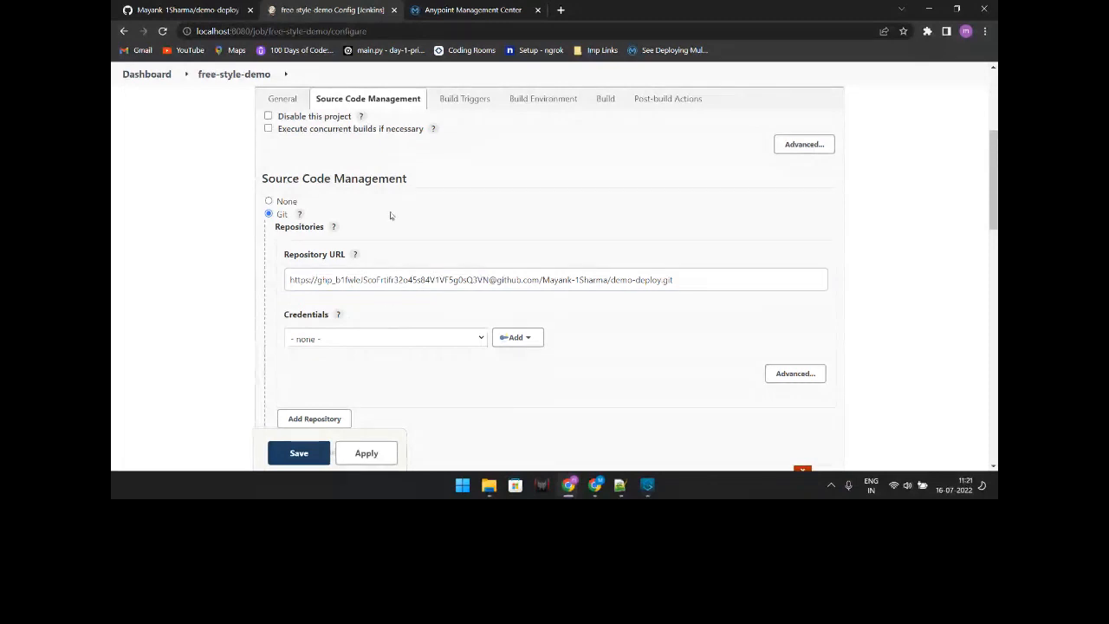
scroll(421, 299, down, 1)
scroll(421, 301, down, 3)
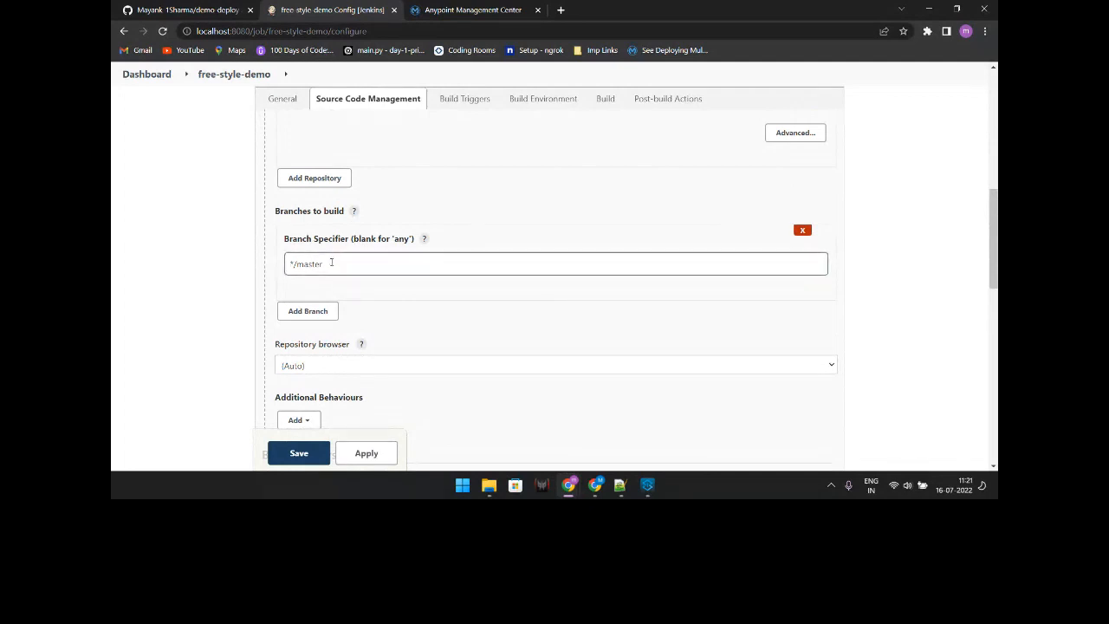
scroll(197, 168, down, 5)
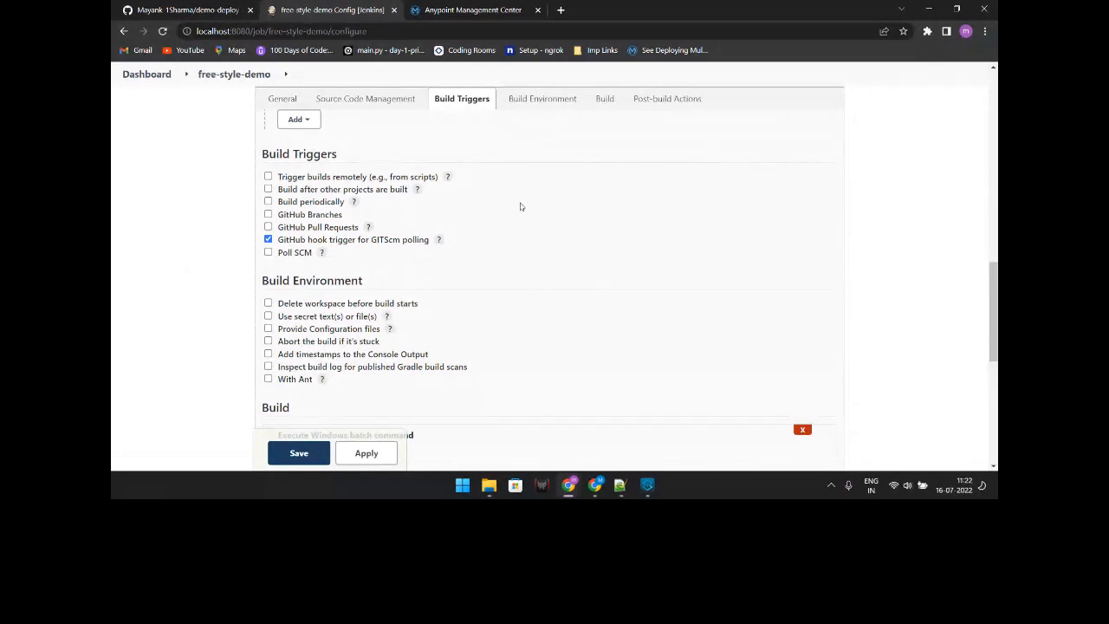
scroll(520, 206, down, 1)
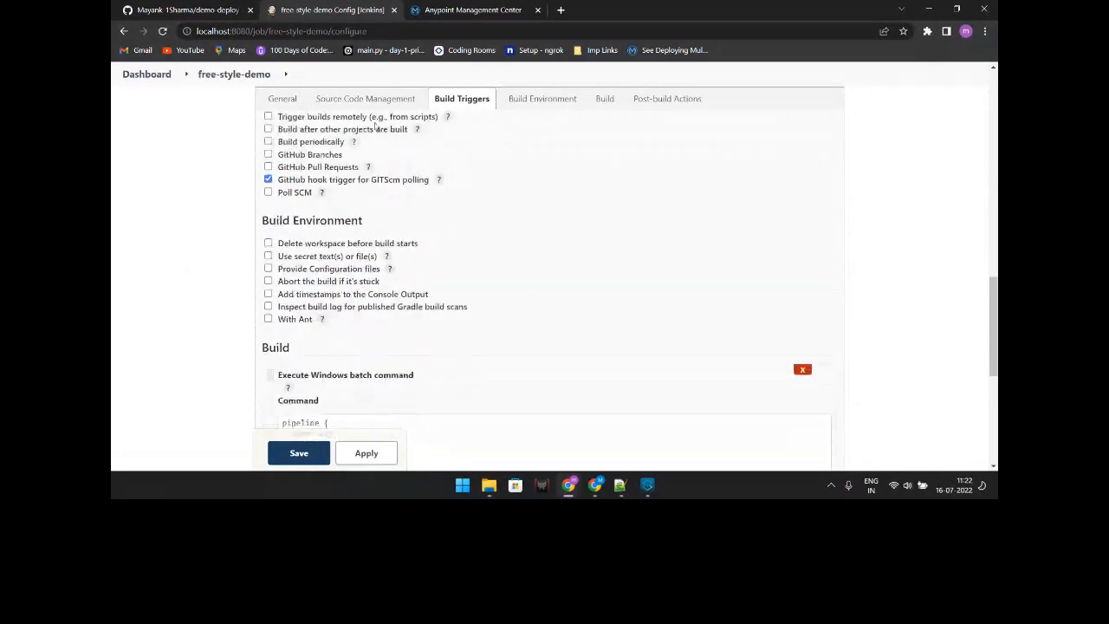
scroll(376, 174, down, 2)
scroll(377, 233, up, 1)
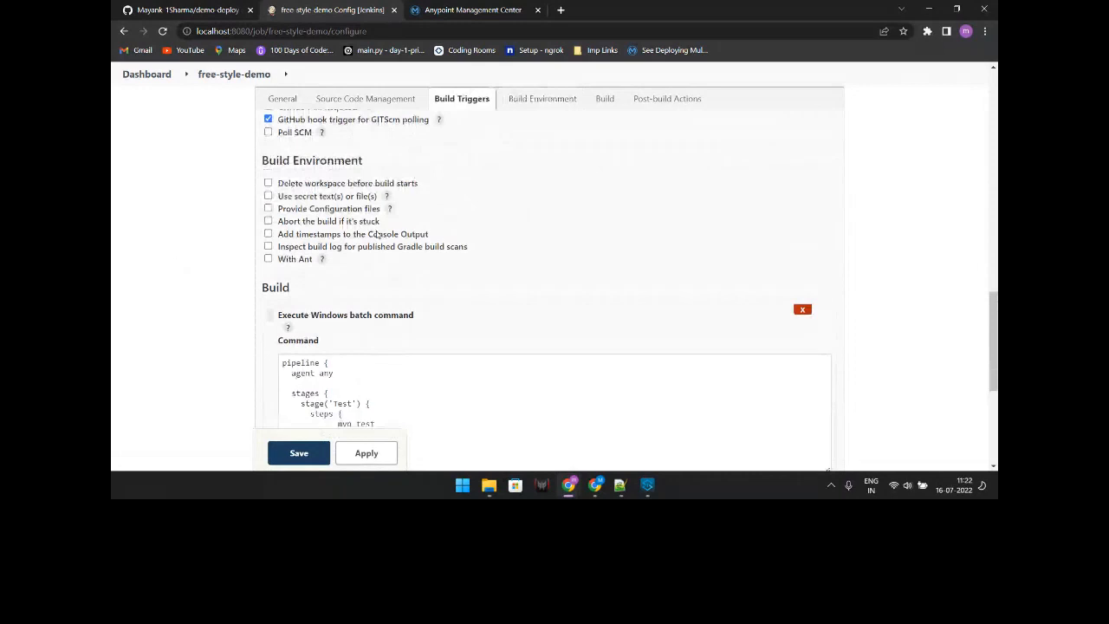
scroll(377, 234, down, 2)
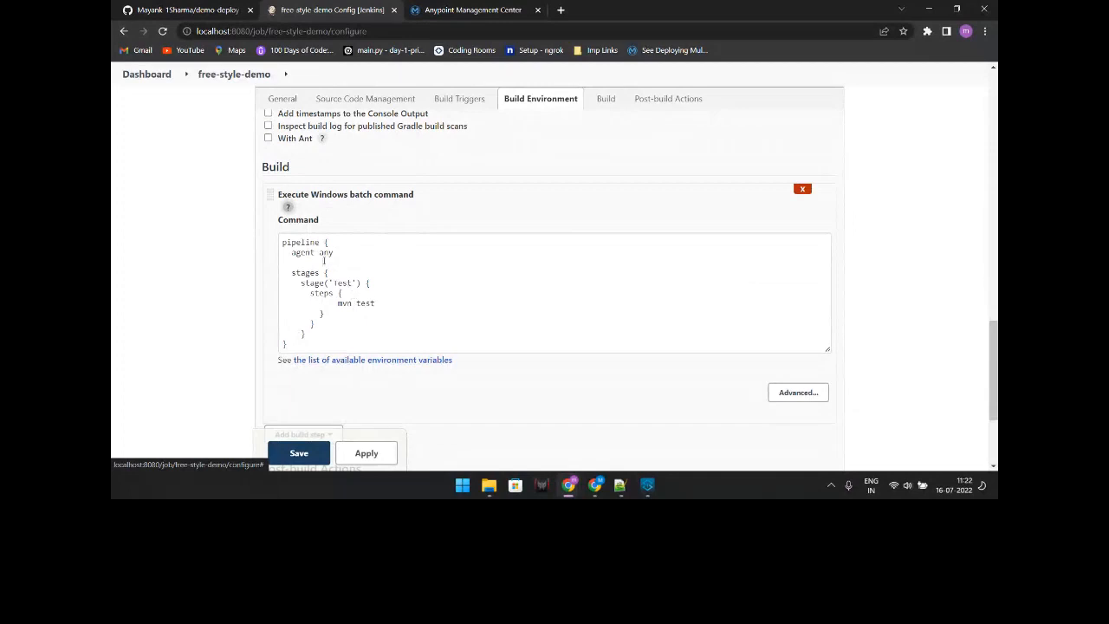
drag(320, 346, 272, 241)
click(520, 273)
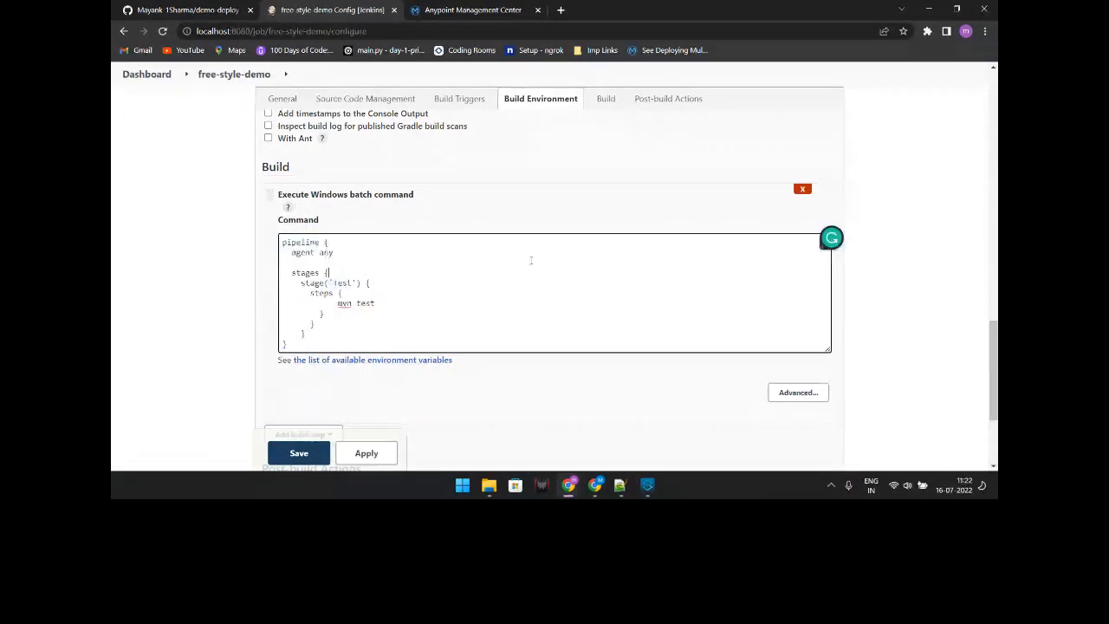
drag(282, 243, 329, 253)
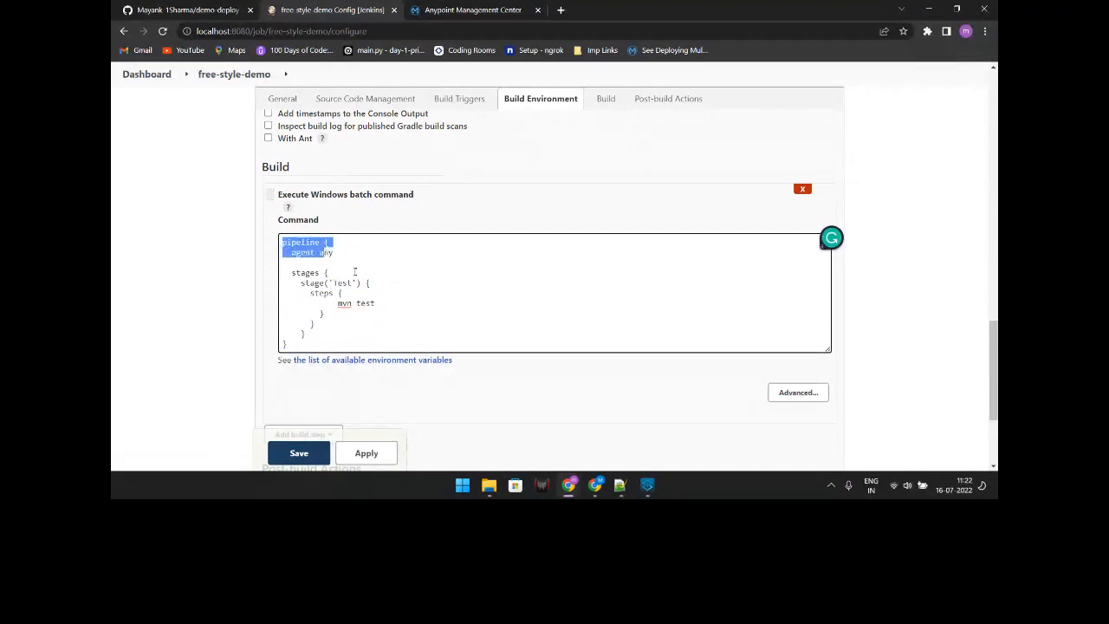
click(330, 255)
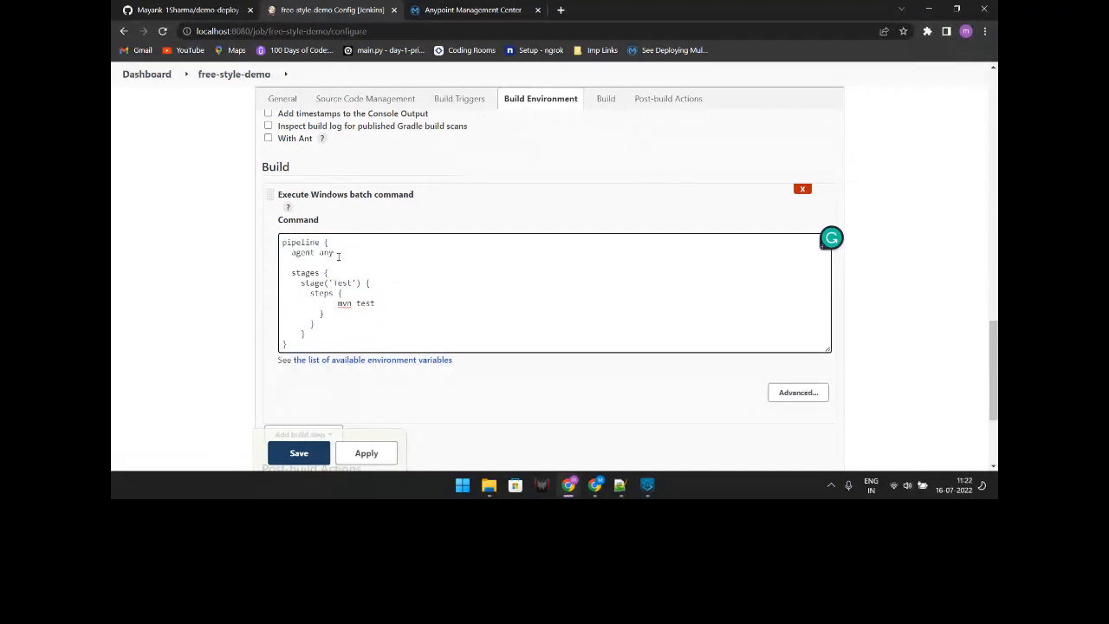
double_click(333, 253)
click(318, 252)
double_click(321, 252)
click(319, 252)
drag(366, 303, 341, 303)
click(316, 340)
drag(317, 340, 284, 242)
click(377, 276)
scroll(377, 275, up, 5)
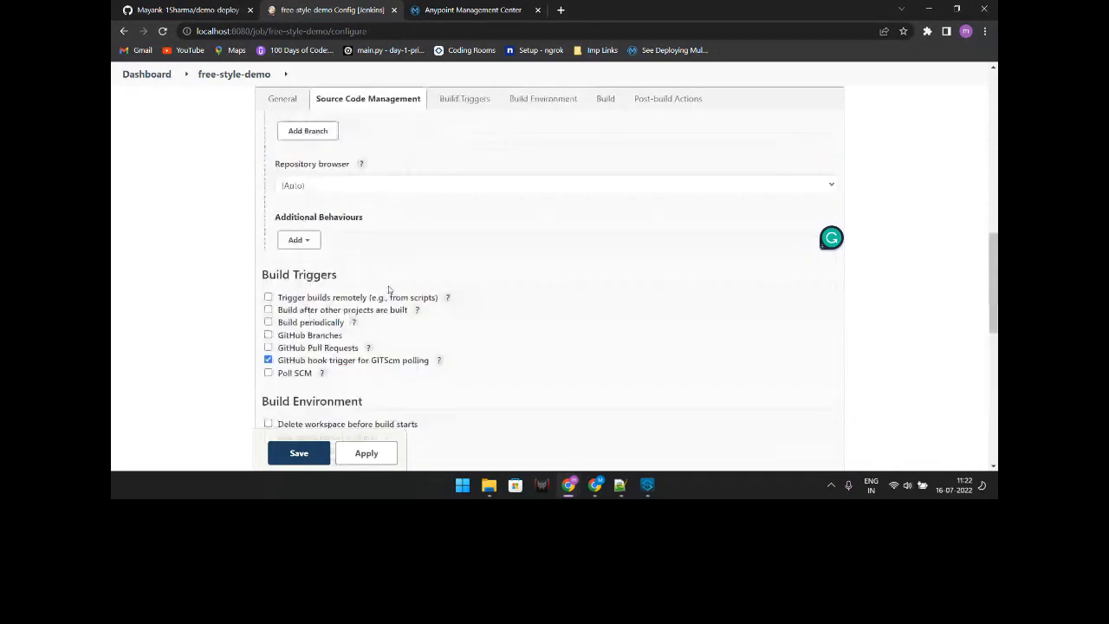
Step: Glance back at the GitHub repo, then save the free-style-demo configuration
key(ctrl+shift+Tab)
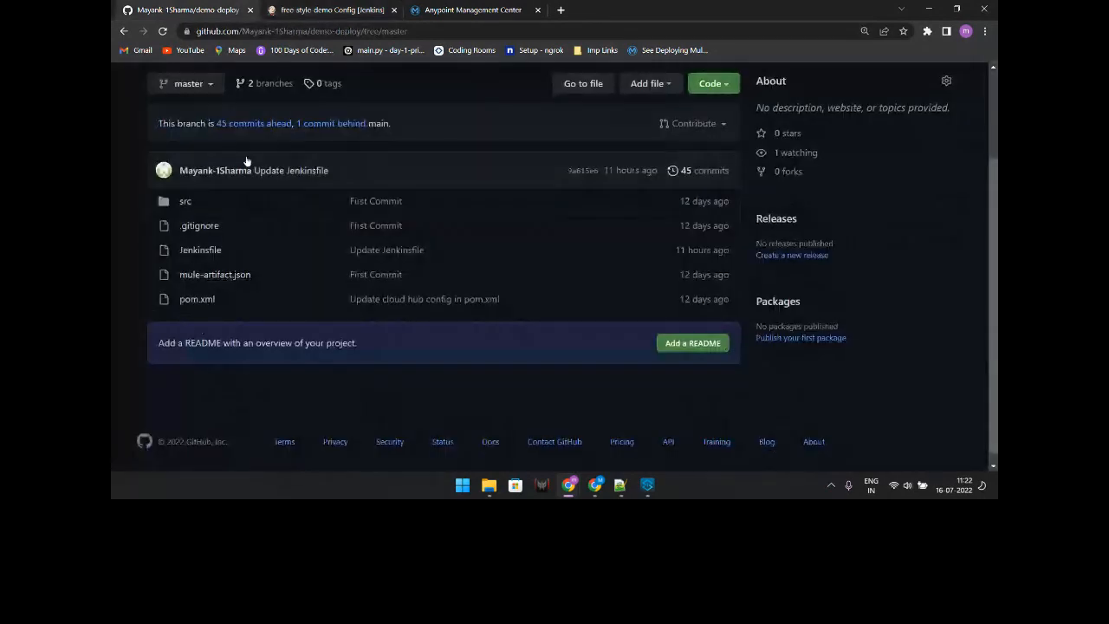
key(ctrl+Tab)
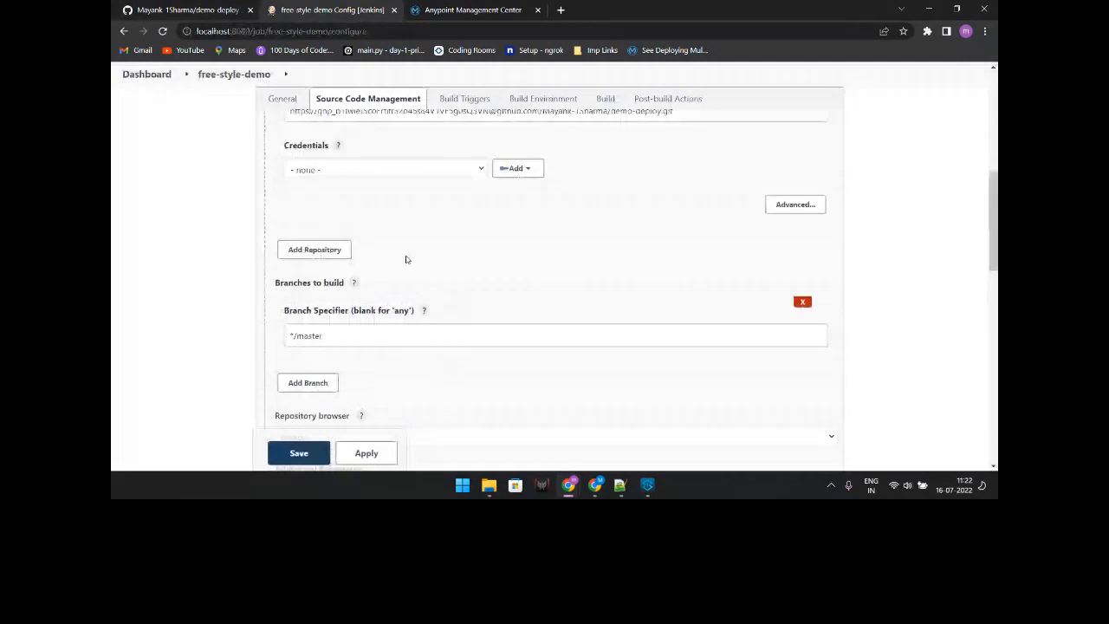
scroll(406, 259, up, 3)
scroll(451, 380, down, 7)
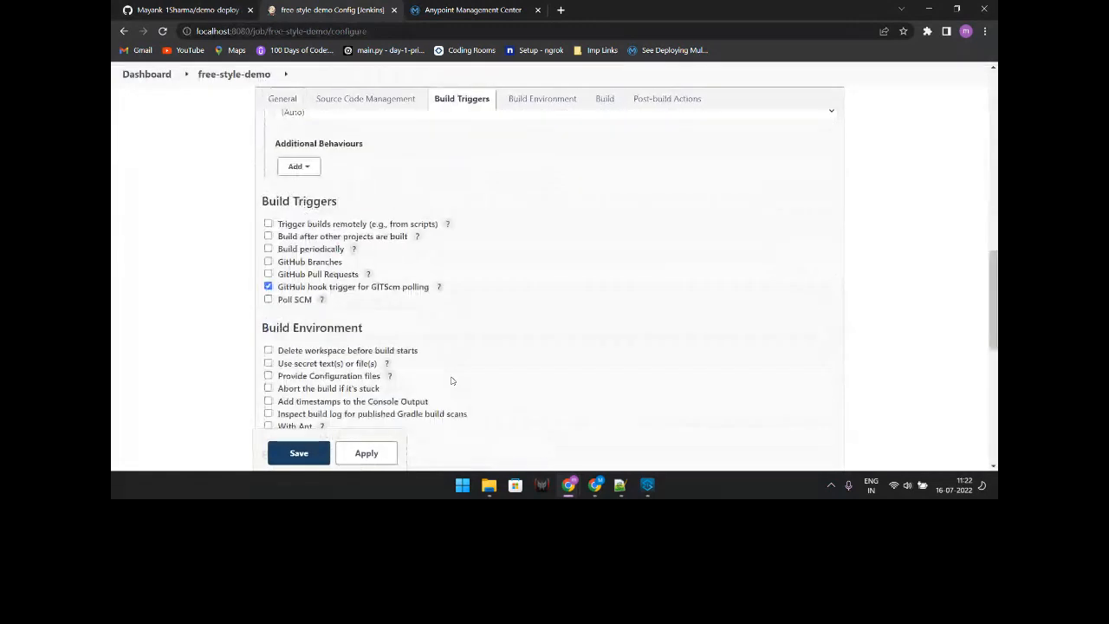
scroll(450, 380, down, 5)
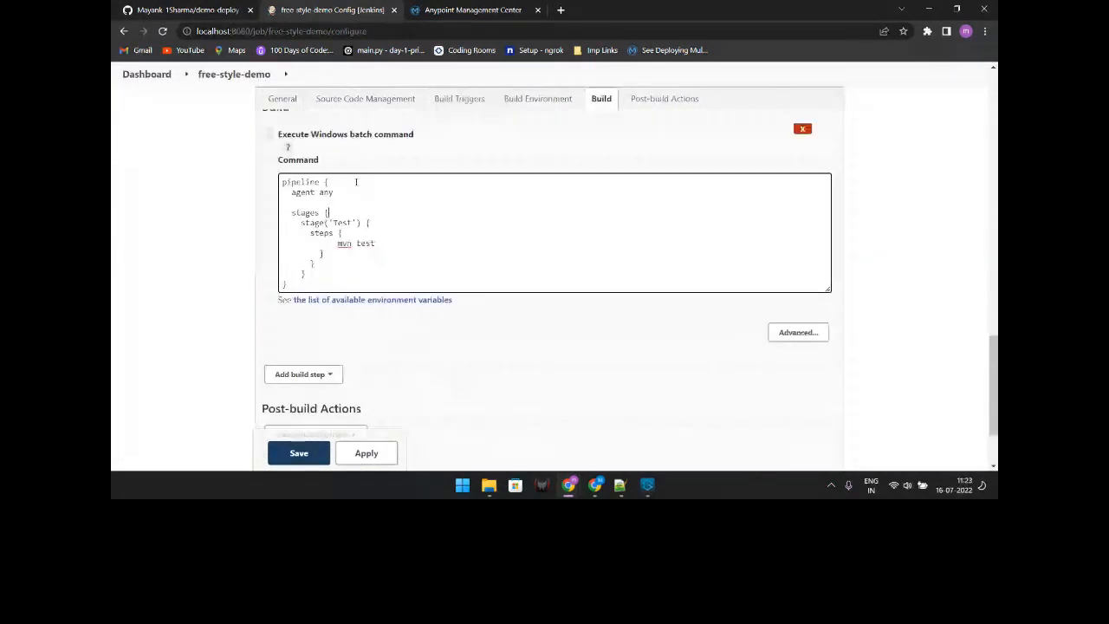
scroll(346, 378, down, 2)
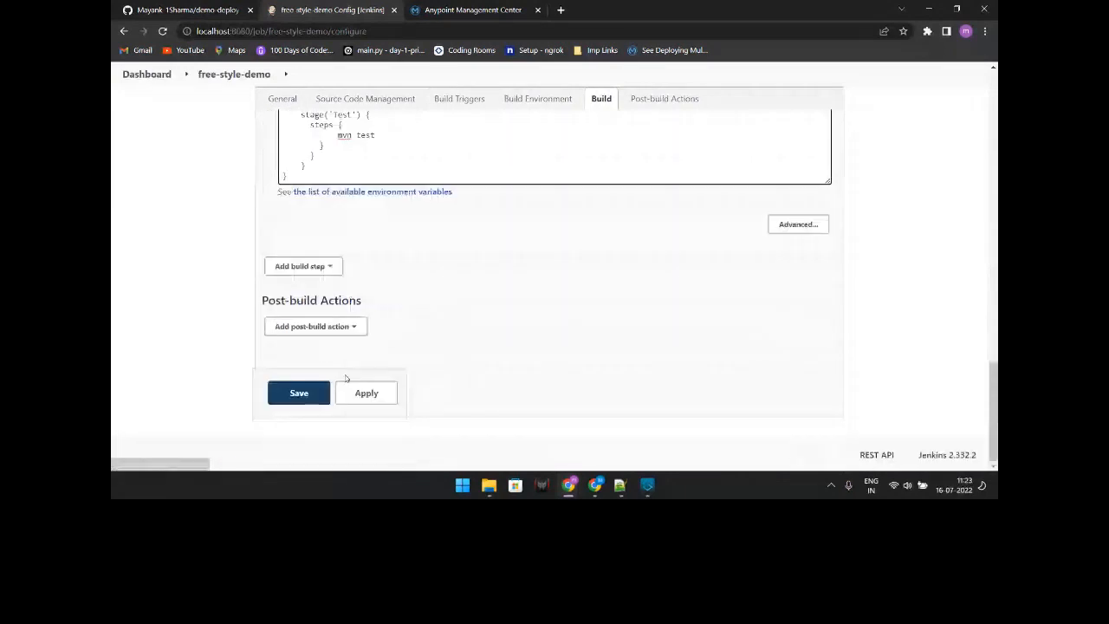
click(299, 393)
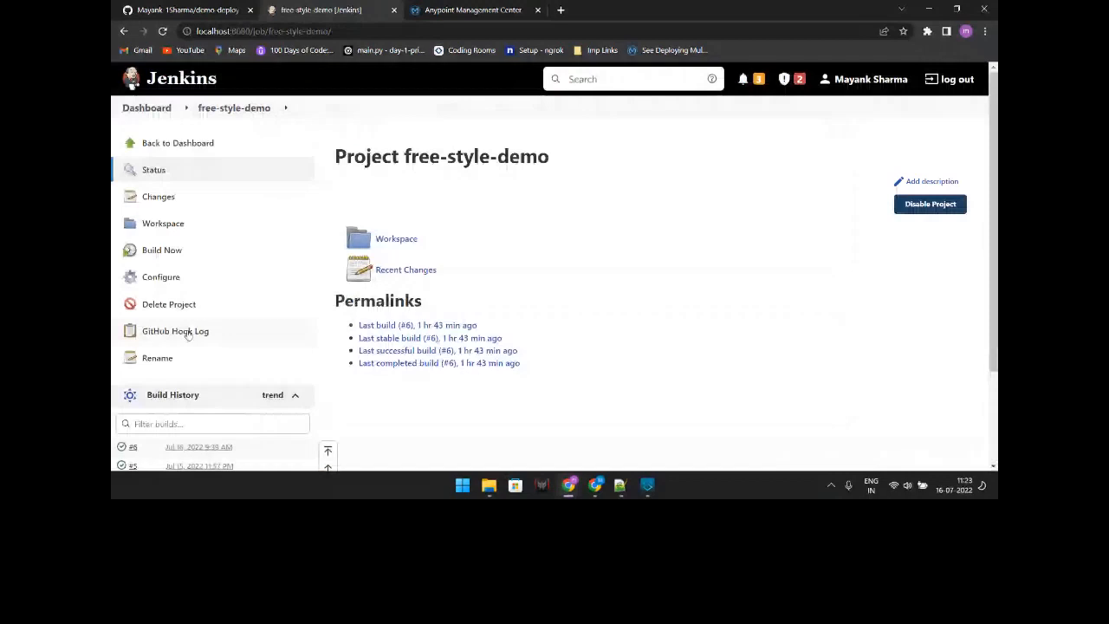
Step: Run free-style-demo build #7 and check its console log, marking the testCompile step
scroll(188, 334, down, 2)
click(162, 130)
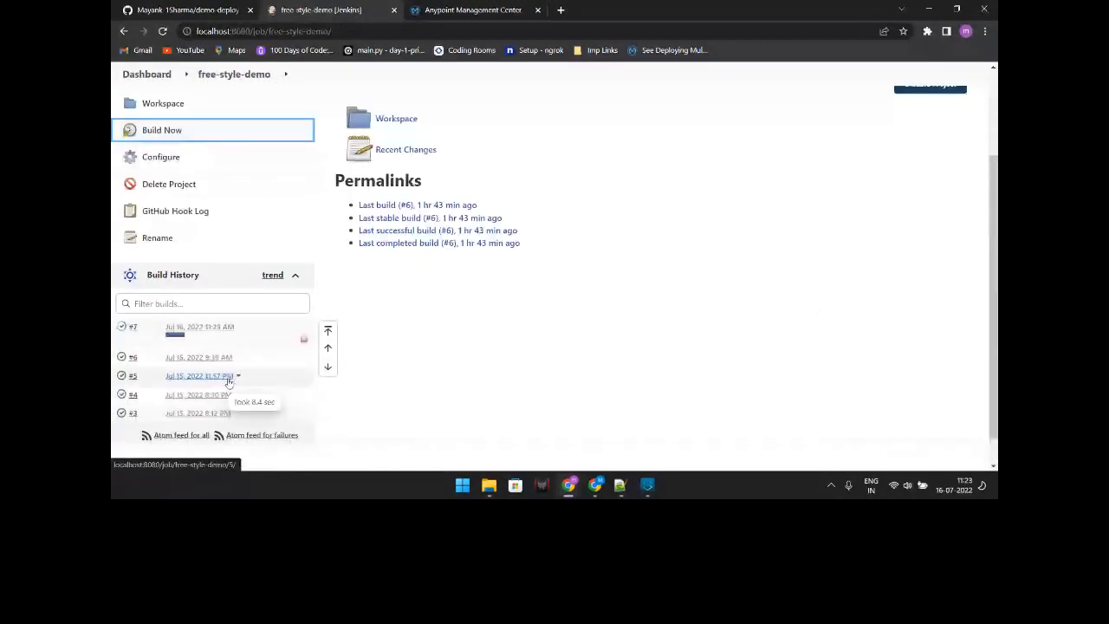
click(202, 328)
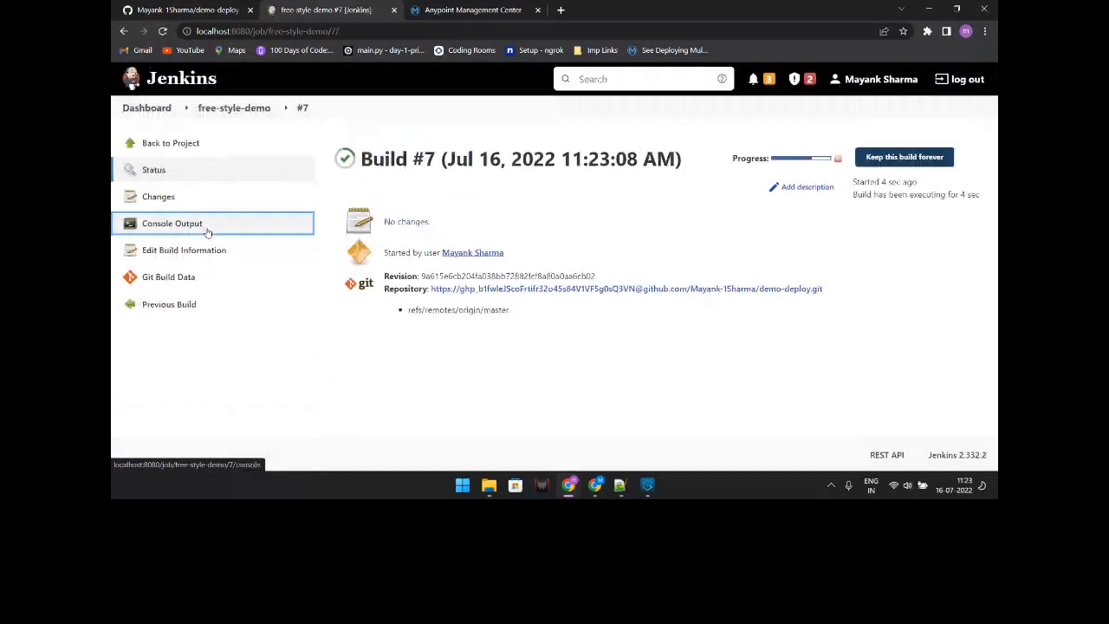
click(208, 233)
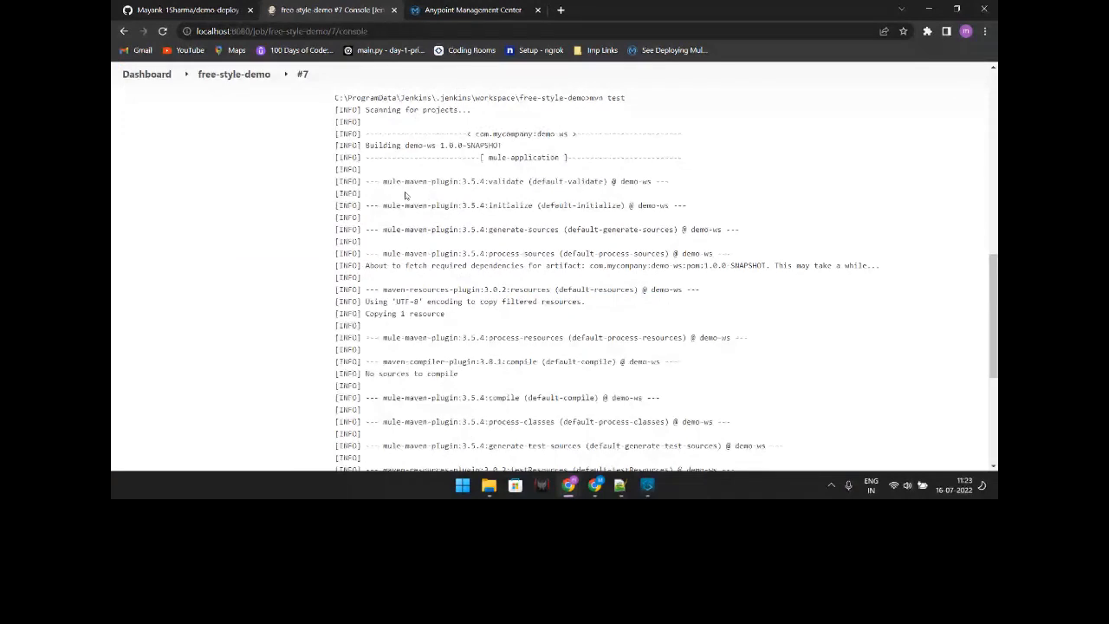
scroll(439, 360, down, 5)
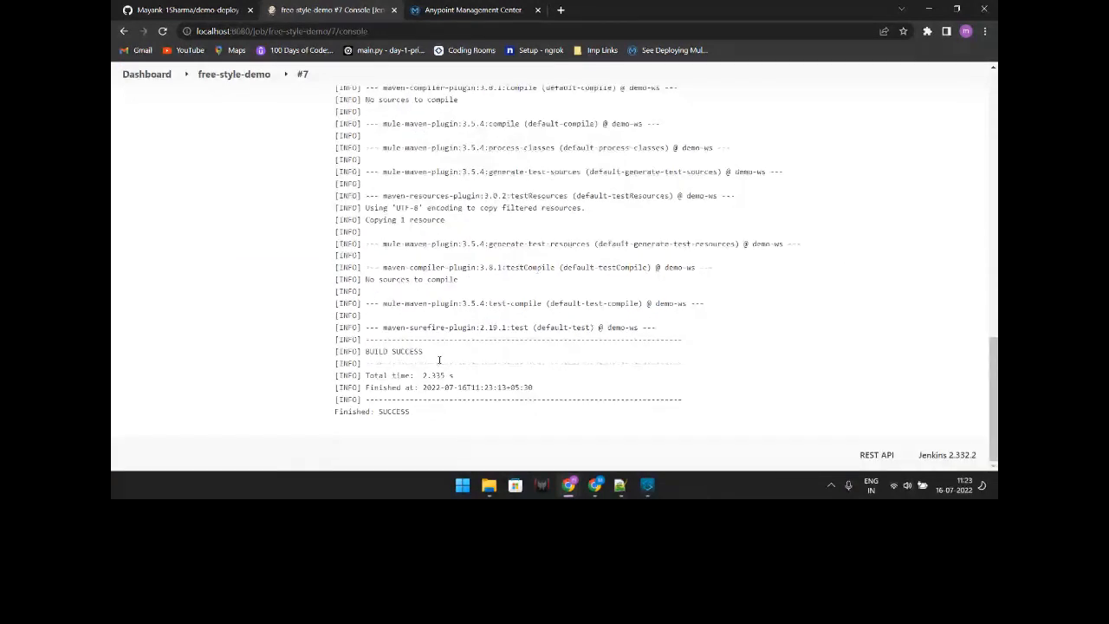
drag(493, 268, 560, 271)
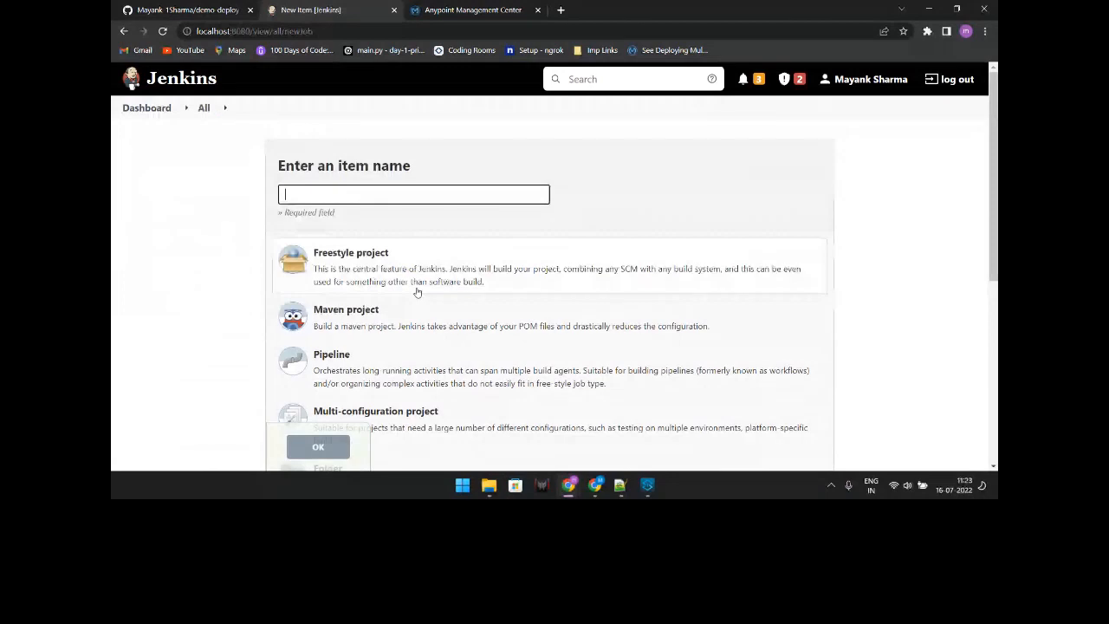
Step: Go back to the Jenkins dashboard and open the Pipeline-Project-Demo job's configuration page
scroll(407, 299, down, 1)
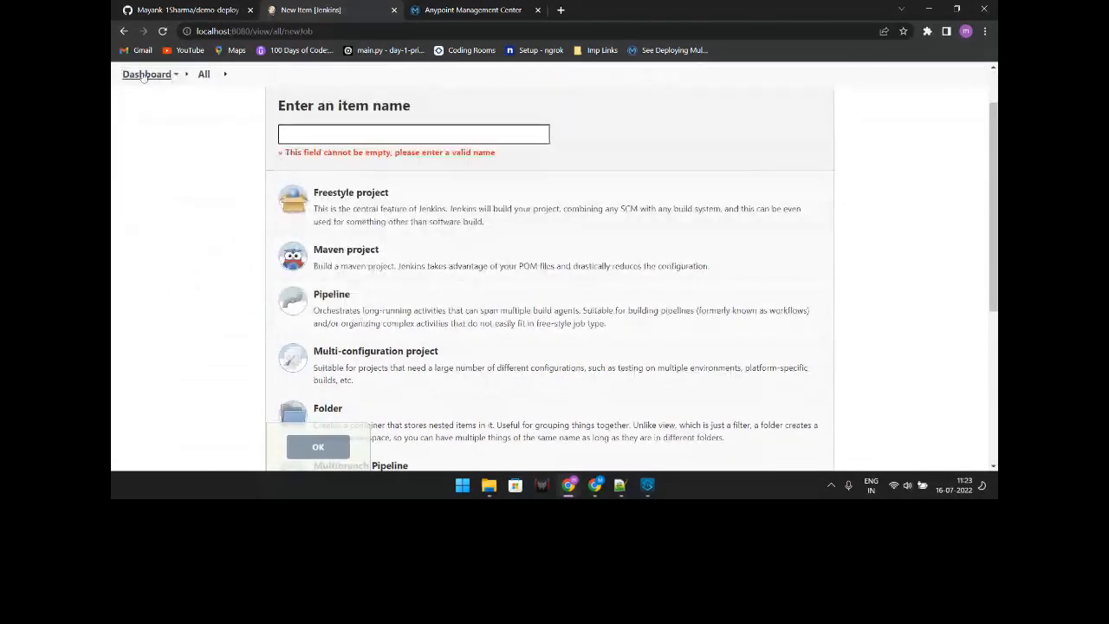
click(144, 74)
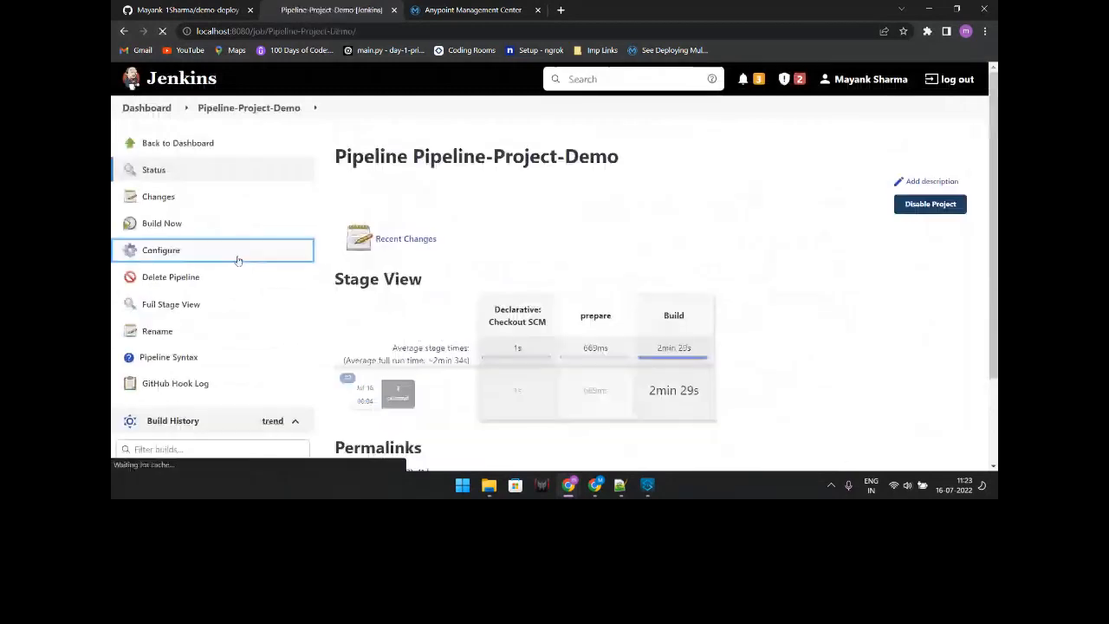
click(238, 253)
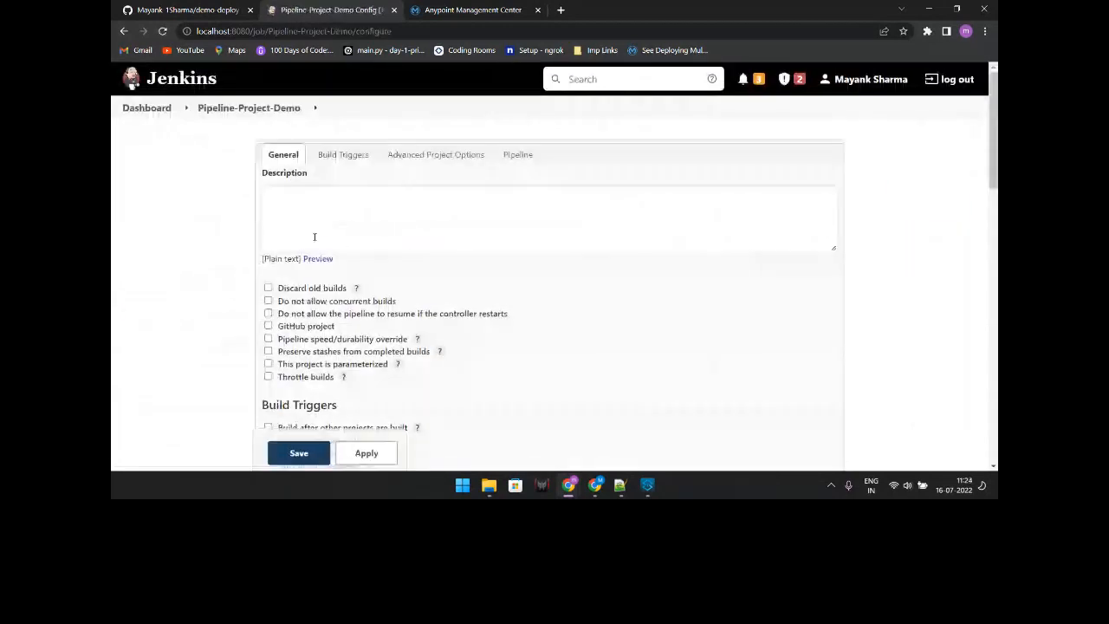
Step: Review the triggers and SCM pipeline settings (branch */master, script path Jenkinsfile), then switch to the demo-deploy GitHub repo
scroll(446, 214, down, 3)
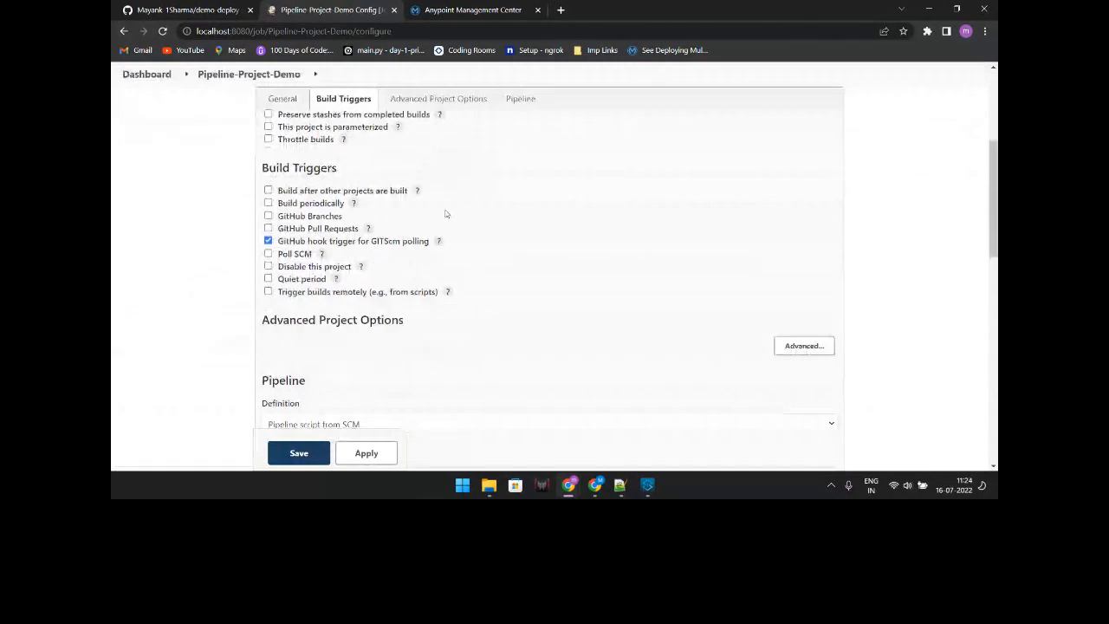
scroll(447, 214, down, 3)
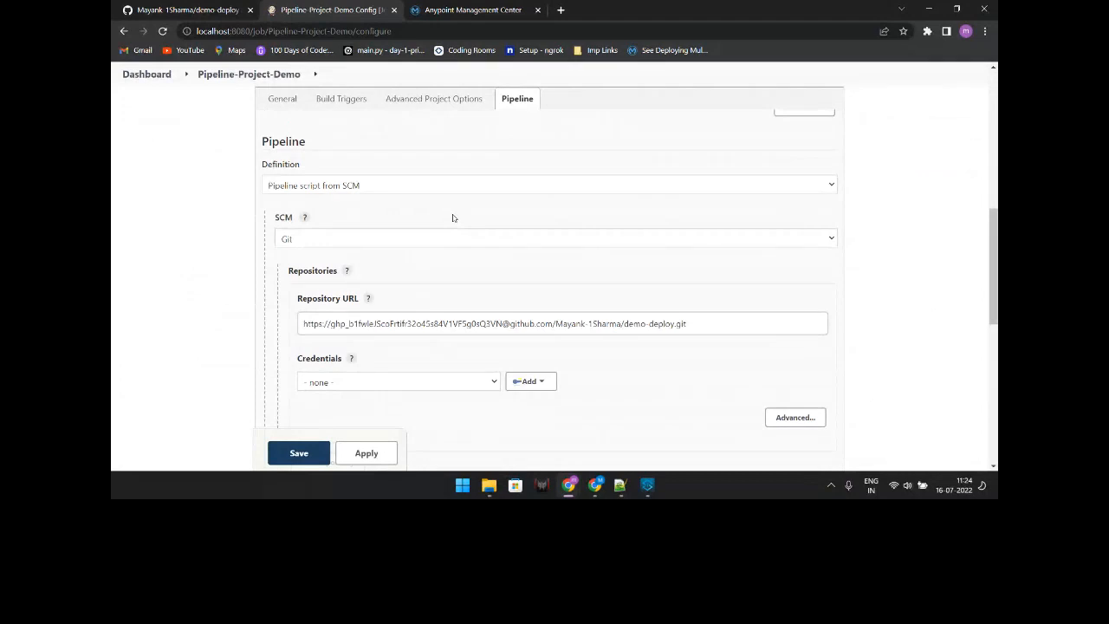
scroll(453, 217, up, 2)
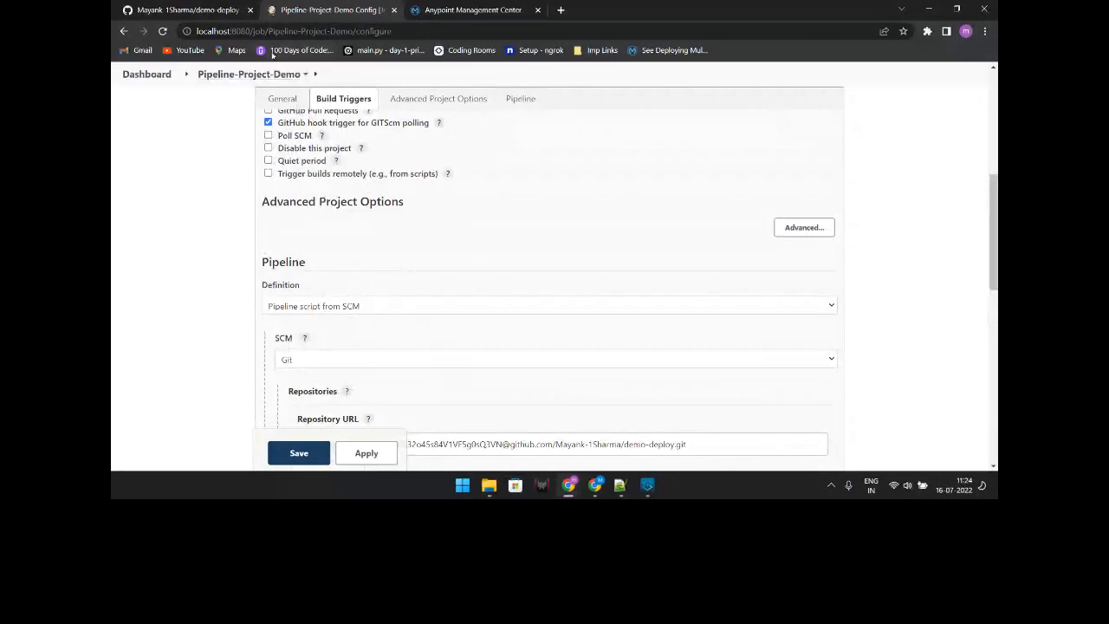
scroll(401, 215, up, 4)
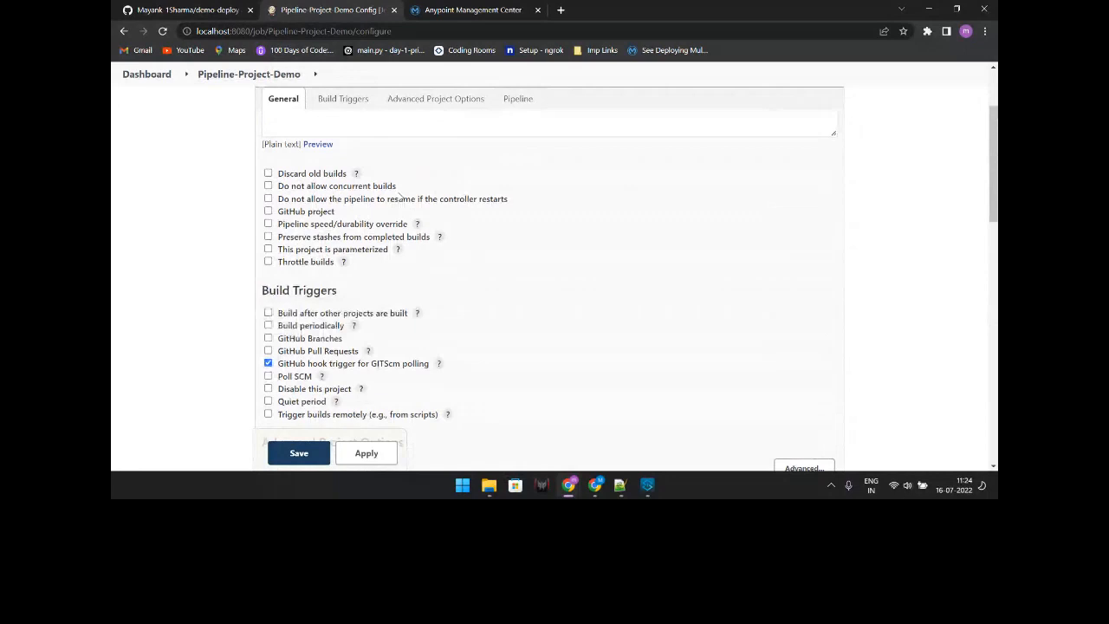
scroll(401, 196, down, 2)
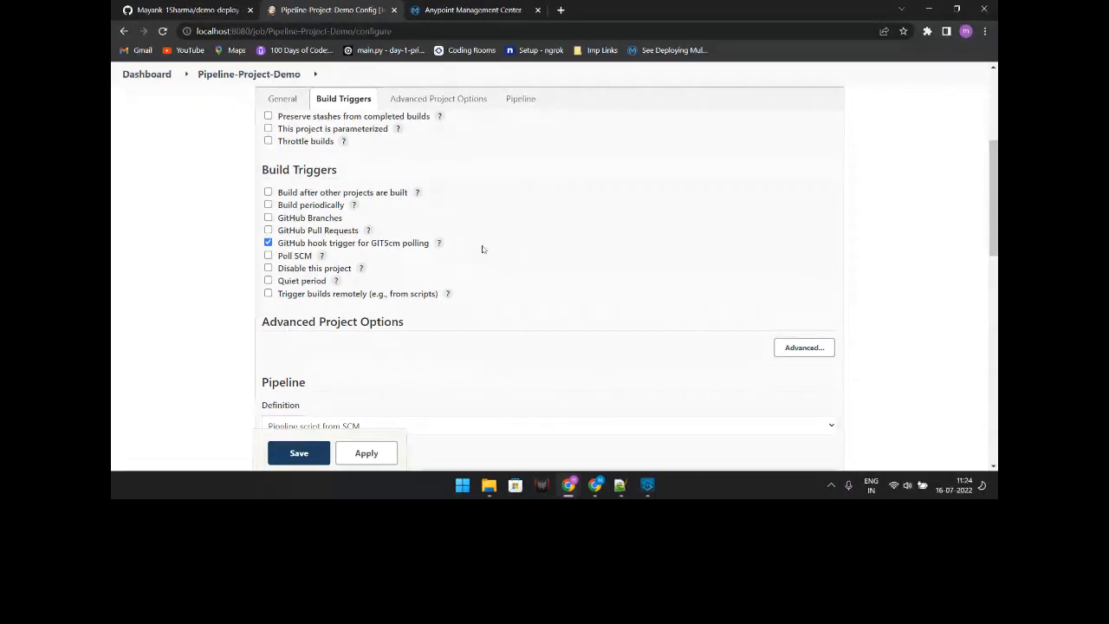
scroll(423, 159, up, 2)
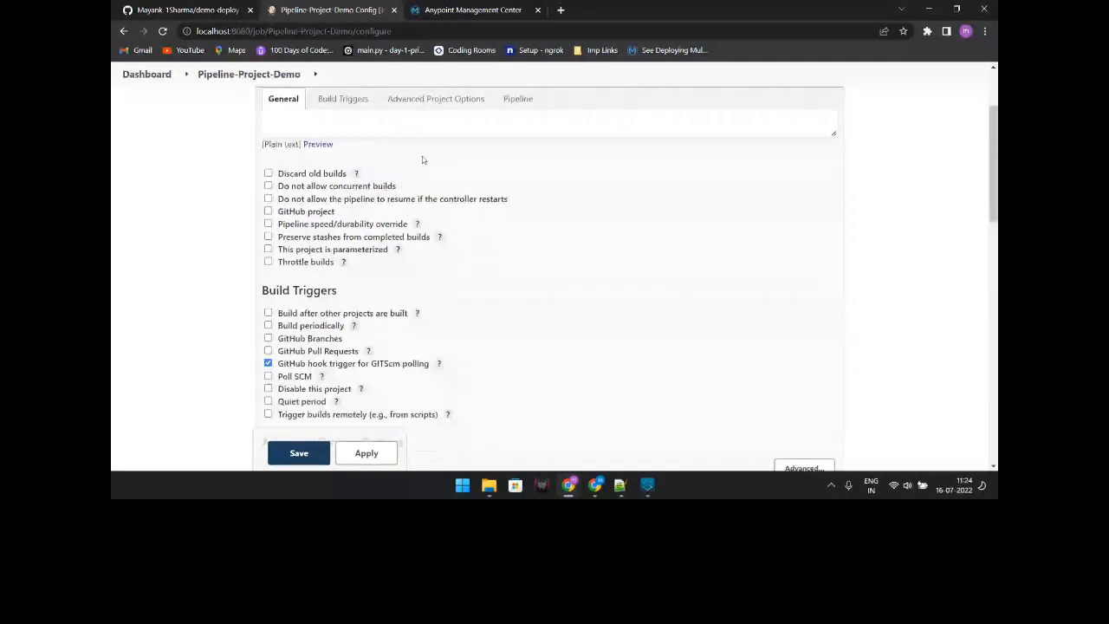
scroll(422, 160, down, 6)
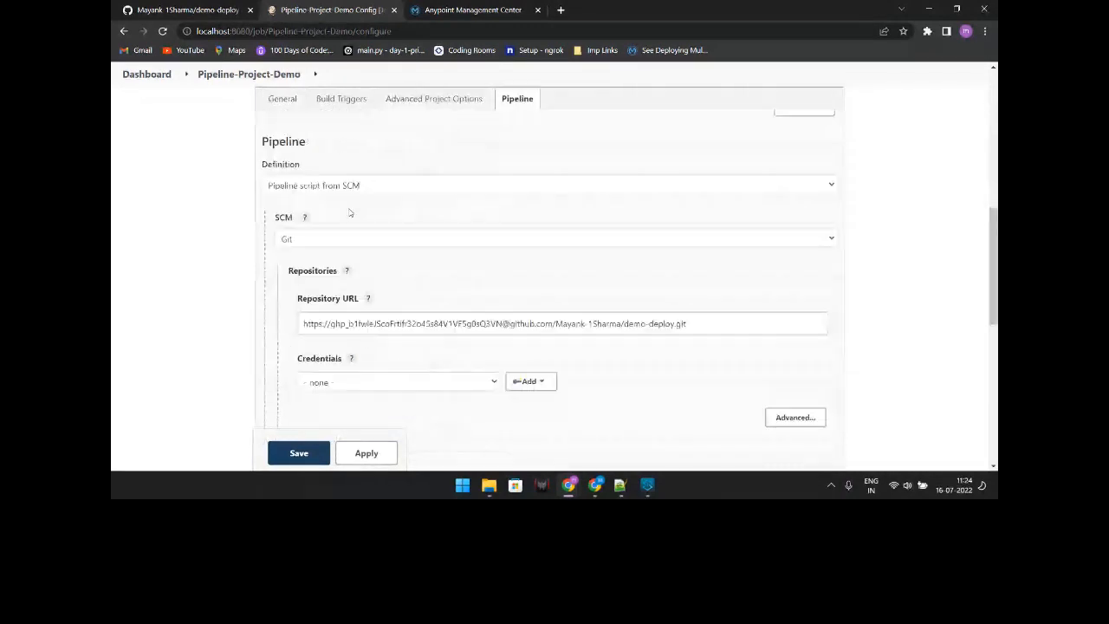
scroll(350, 212, down, 5)
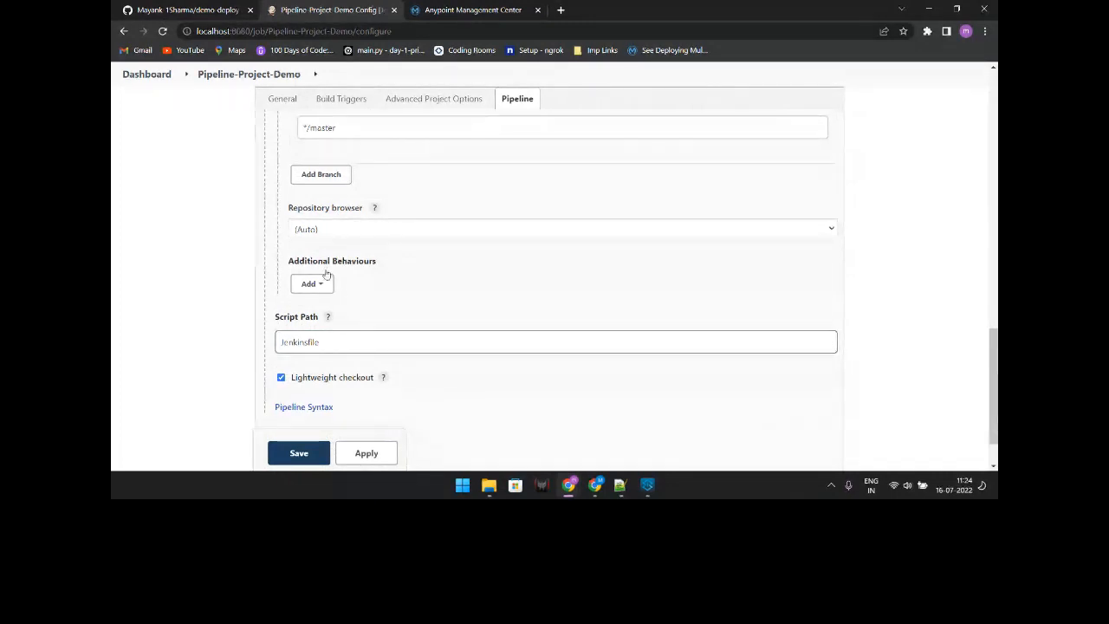
drag(320, 342, 271, 342)
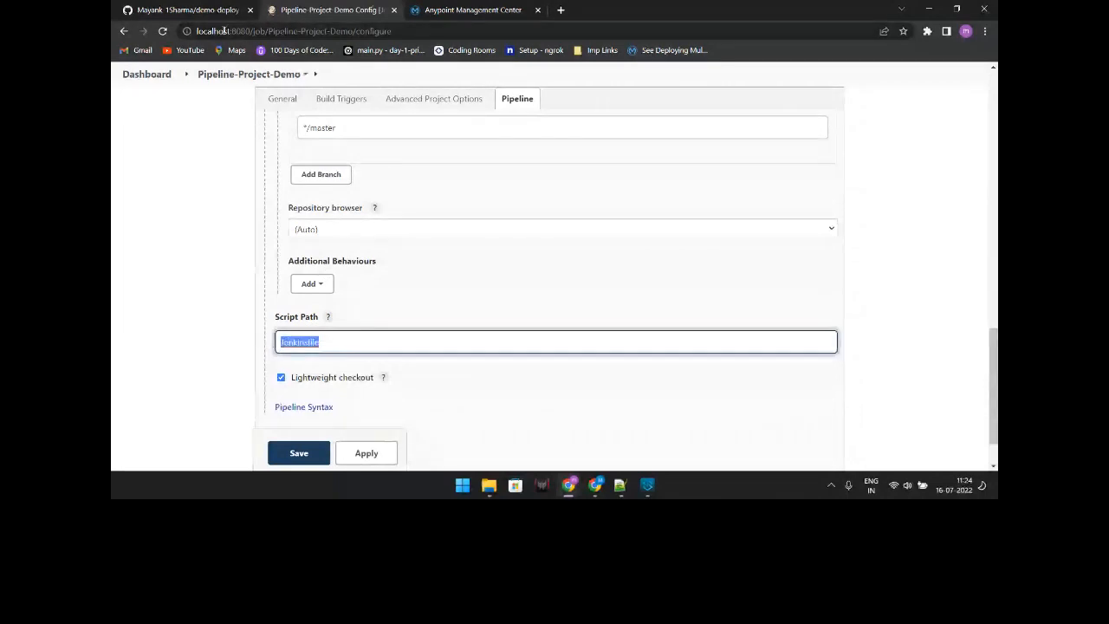
click(208, 10)
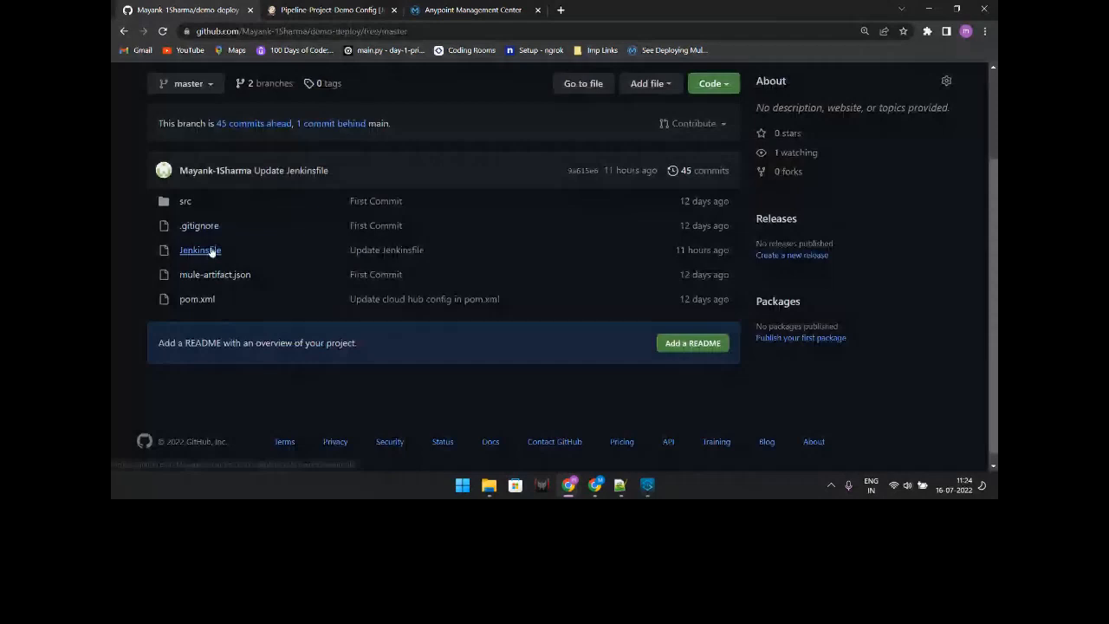
Step: Read the repo's 32-line Jenkinsfile, its prepare and Build stages, then return to Jenkins configuration
click(200, 250)
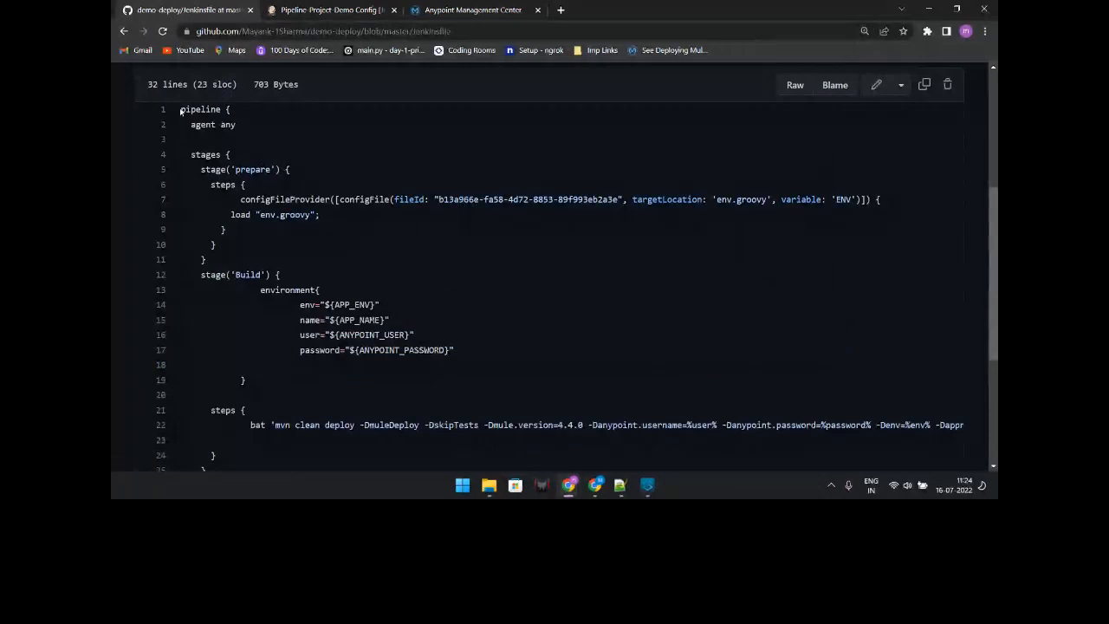
drag(181, 111, 321, 175)
click(321, 175)
scroll(229, 195, down, 1)
scroll(230, 226, down, 1)
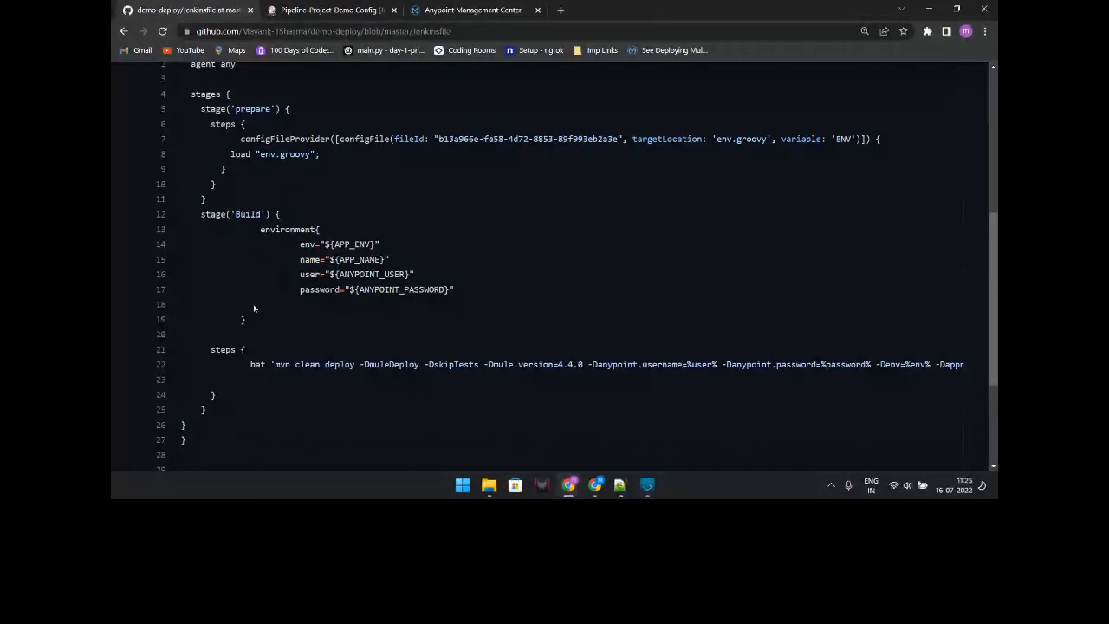
scroll(253, 308, up, 1)
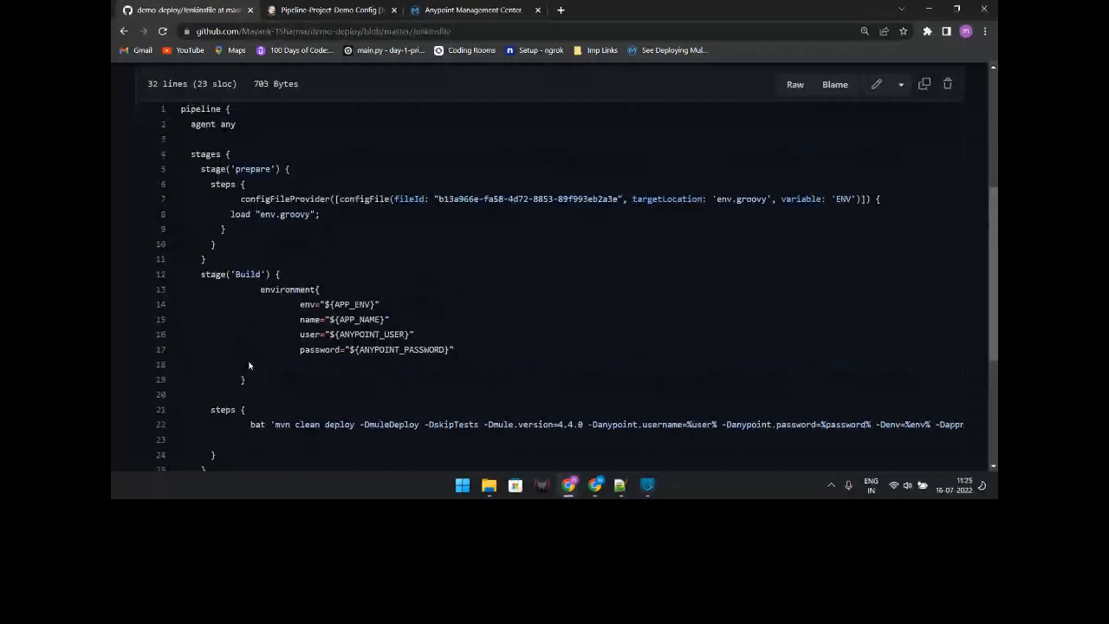
scroll(248, 365, down, 1)
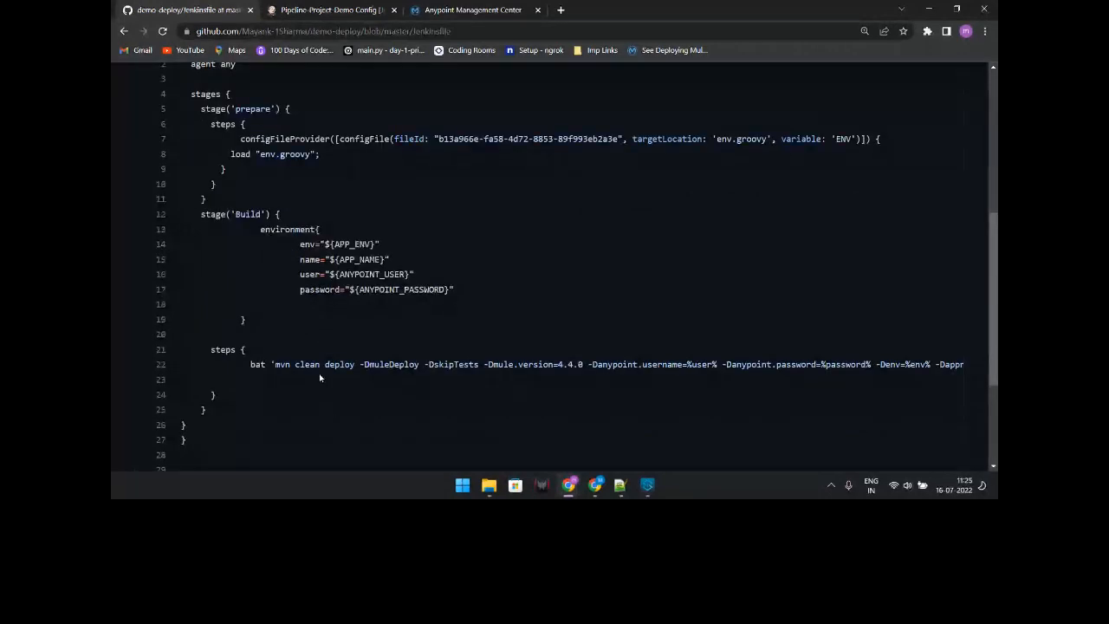
scroll(316, 373, up, 1)
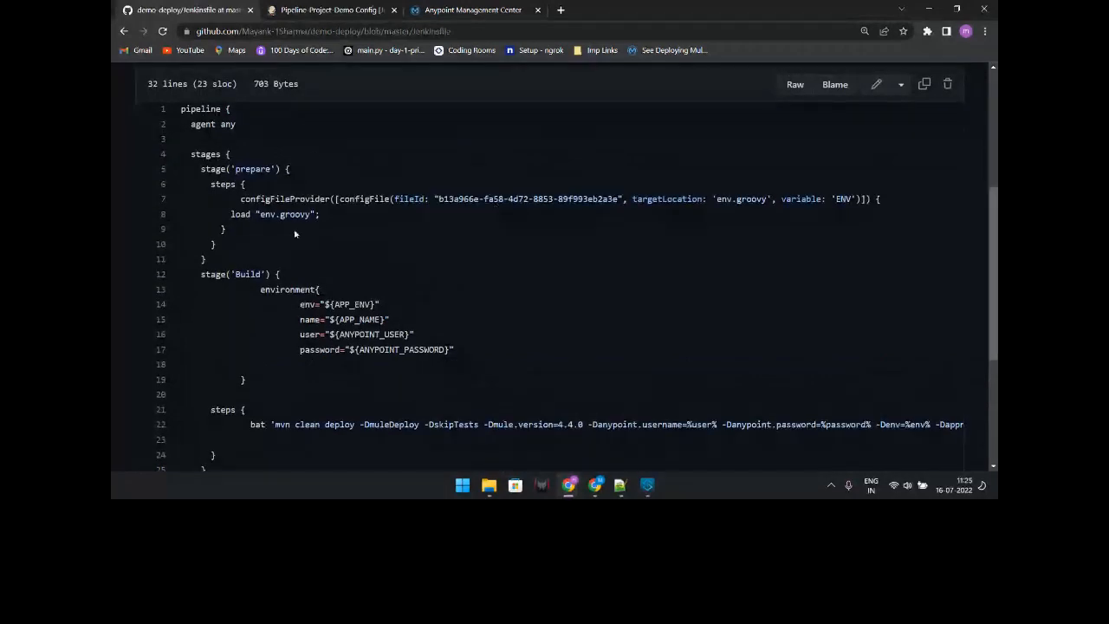
scroll(330, 217, up, 1)
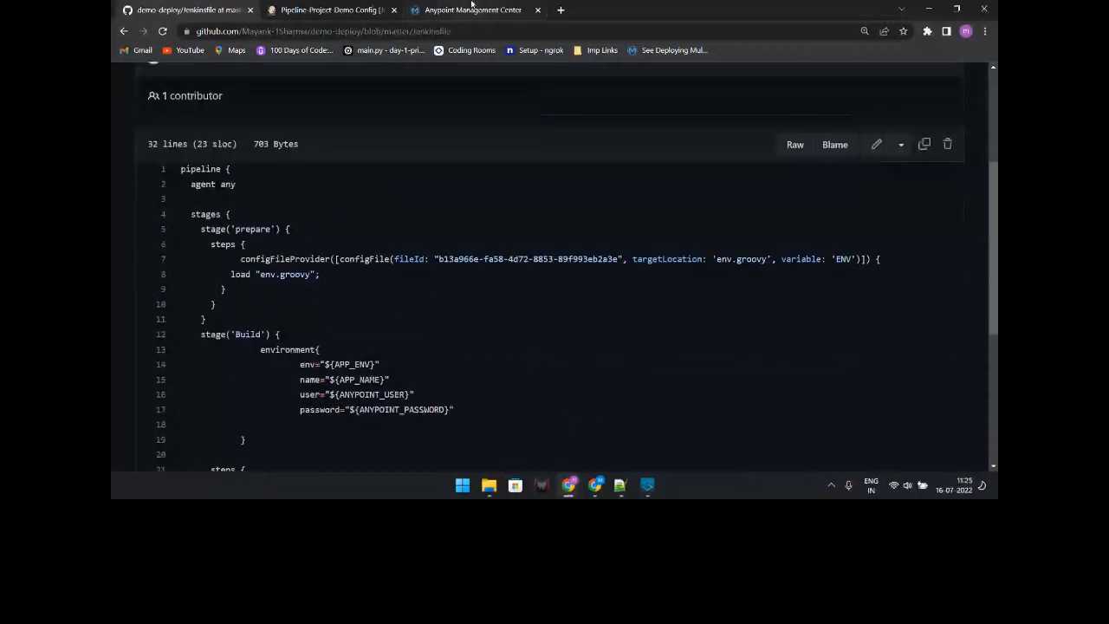
click(373, 19)
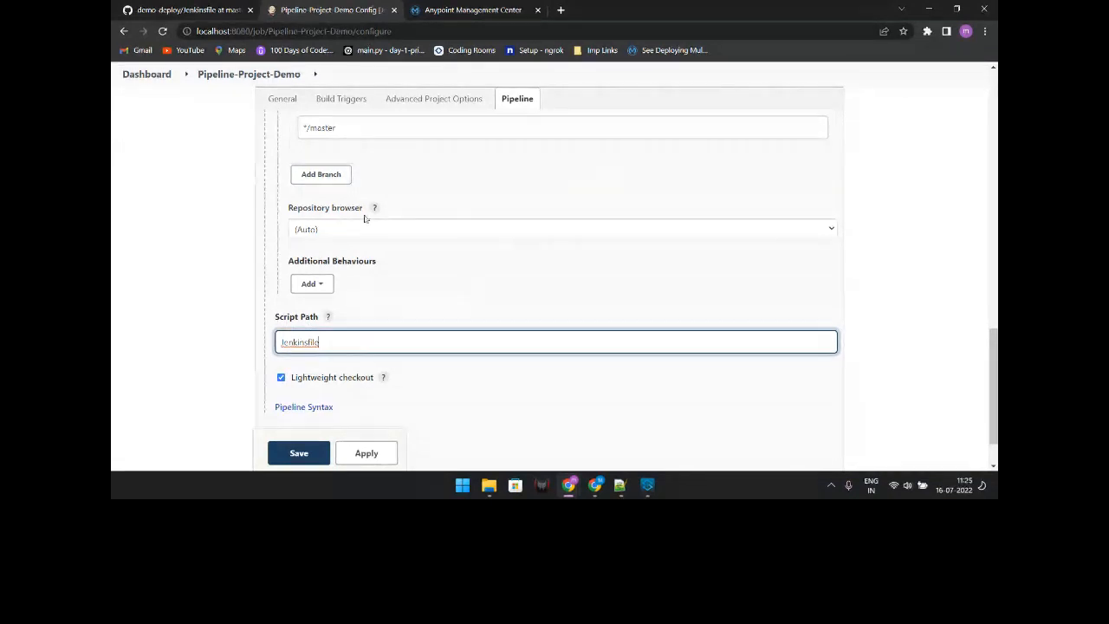
Step: Skim the pipeline configuration, then show the pom's cloudHubDeployment block with anypoint credential placeholders in Notepad++
scroll(359, 323, up, 1)
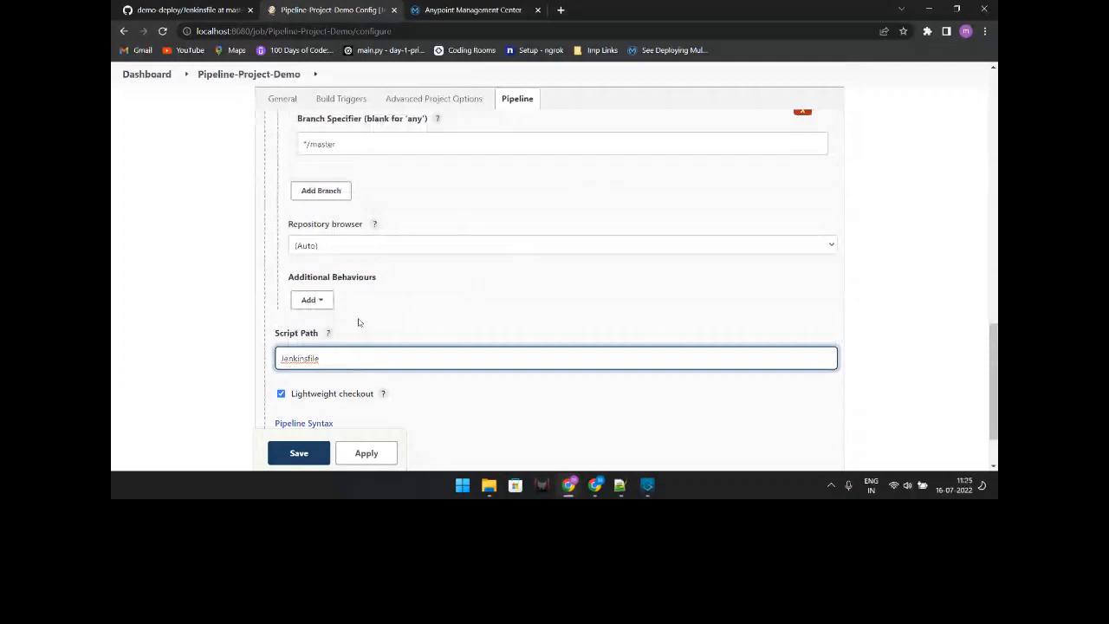
scroll(356, 319, down, 1)
scroll(428, 250, up, 2)
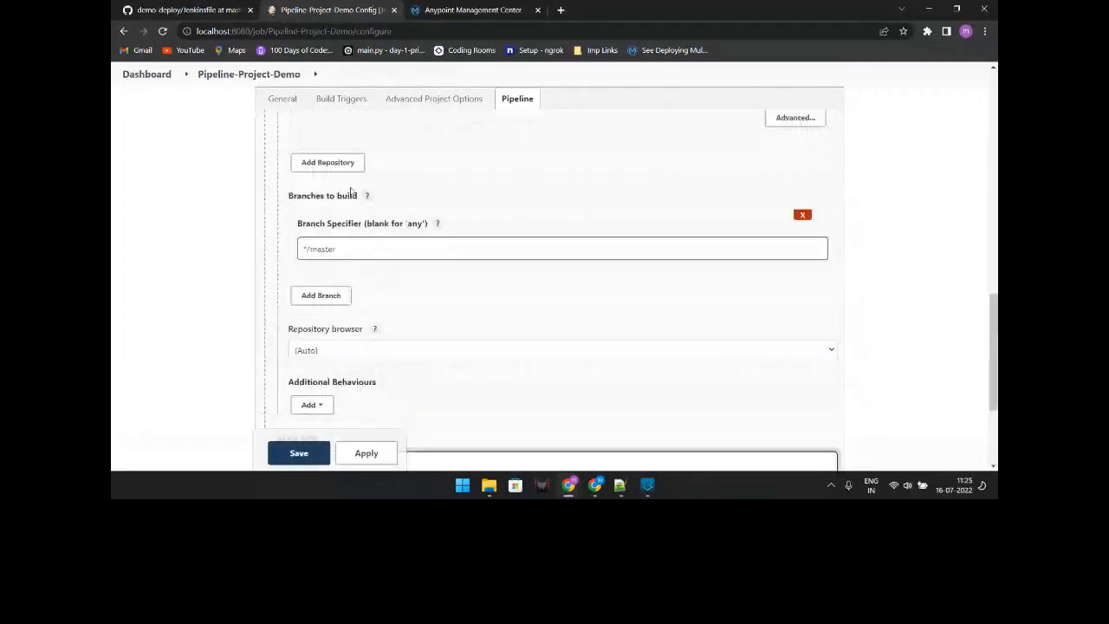
scroll(347, 251, up, 3)
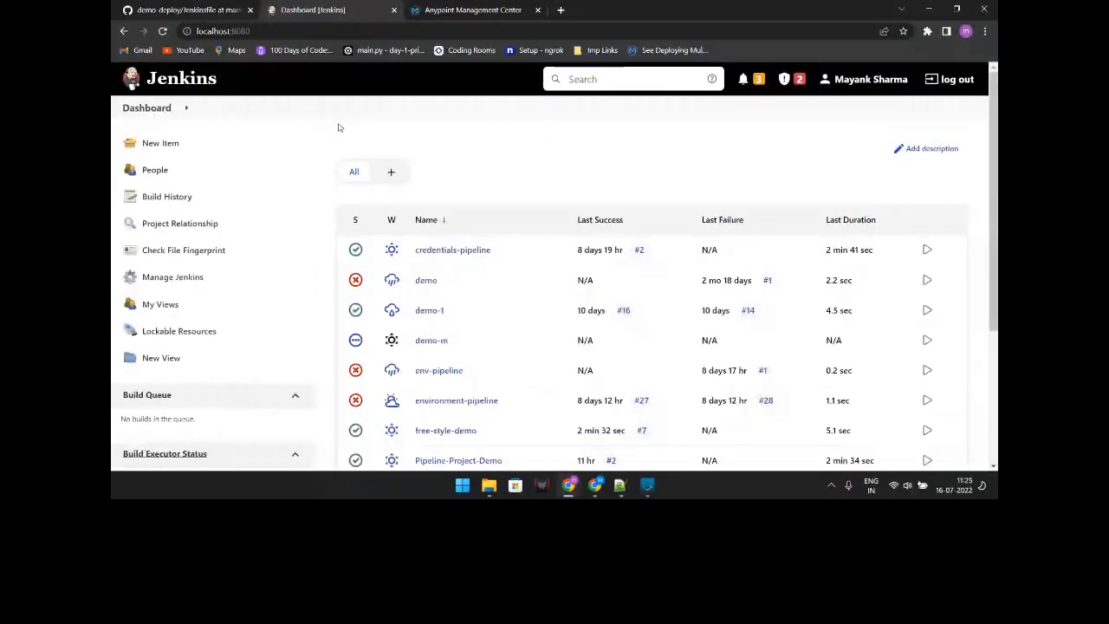
click(620, 487)
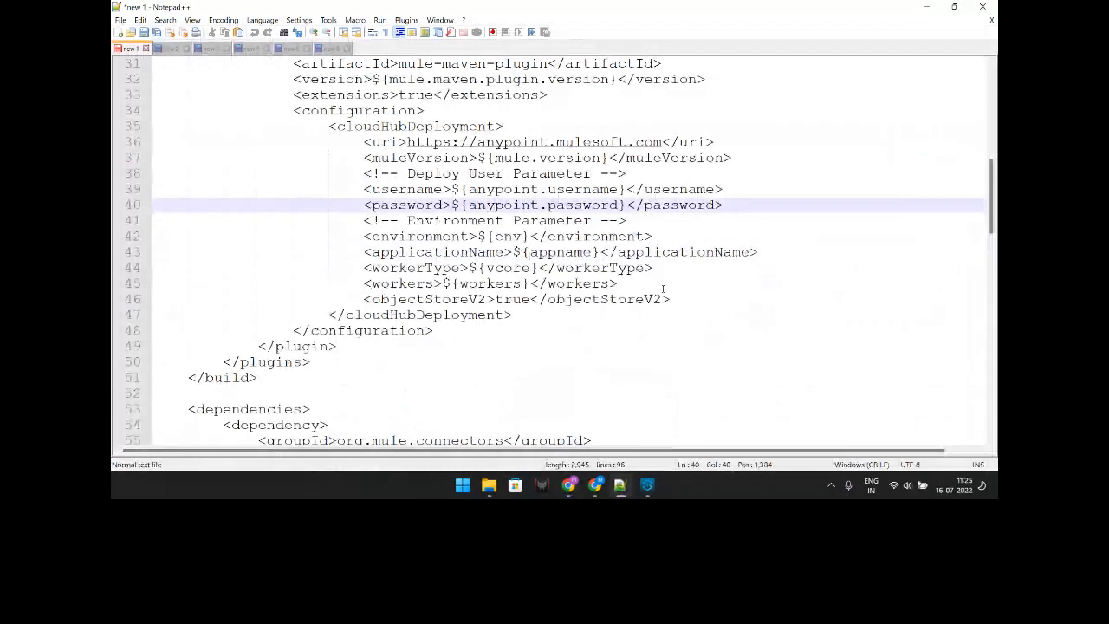
Step: Walk through the cloudHubDeployment parameters from muleVersion to password, then return to the Jenkins dashboard
click(470, 158)
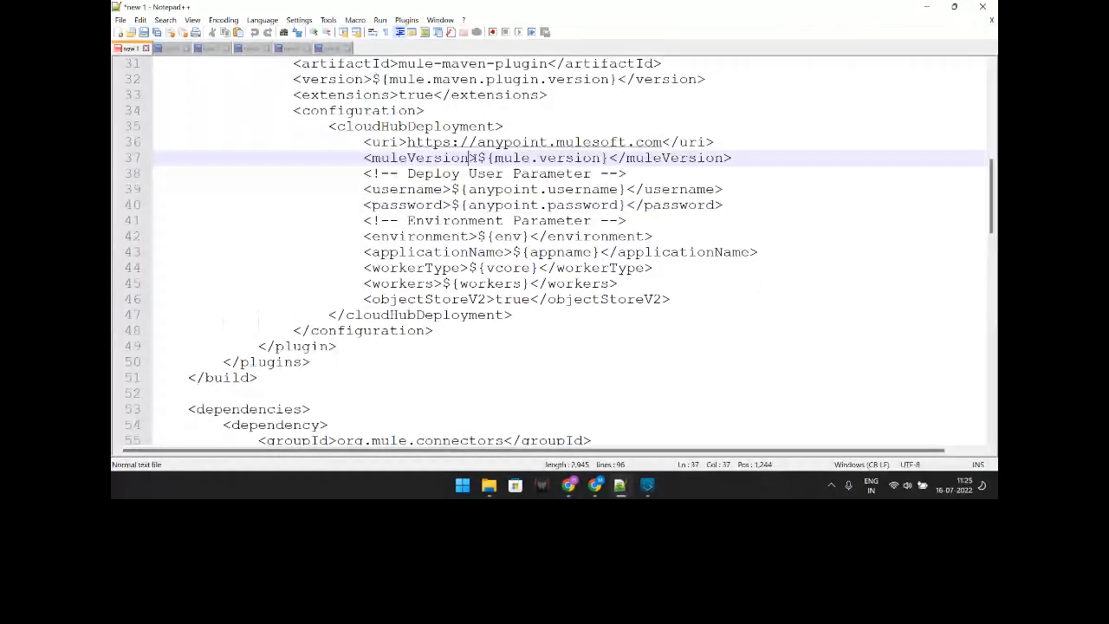
click(594, 252)
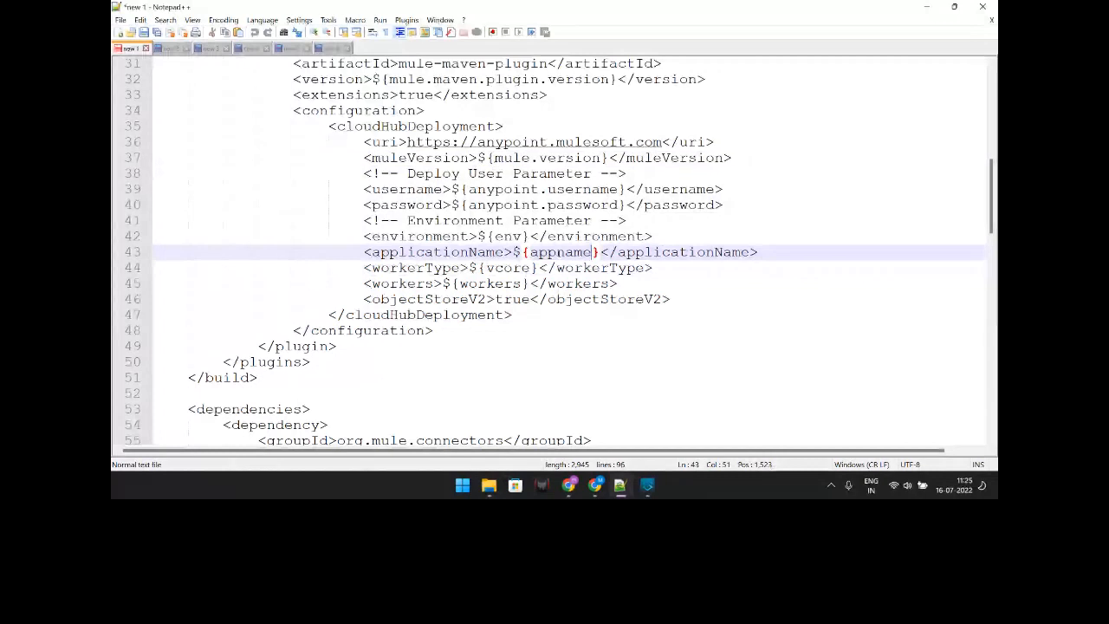
click(546, 310)
drag(546, 310, 387, 206)
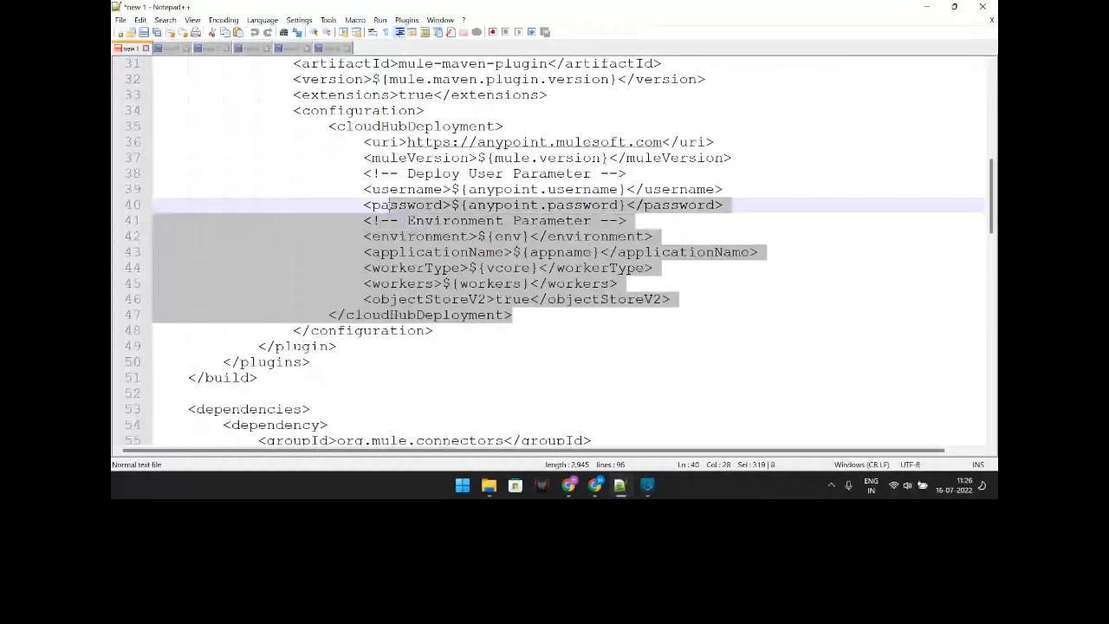
key(Up)
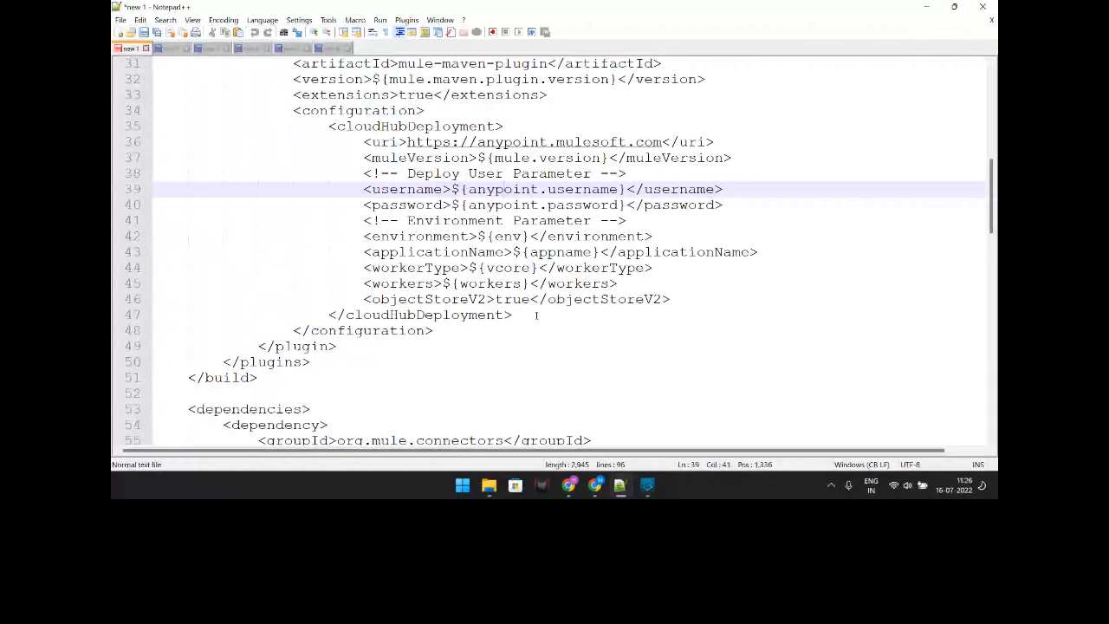
drag(537, 316, 309, 149)
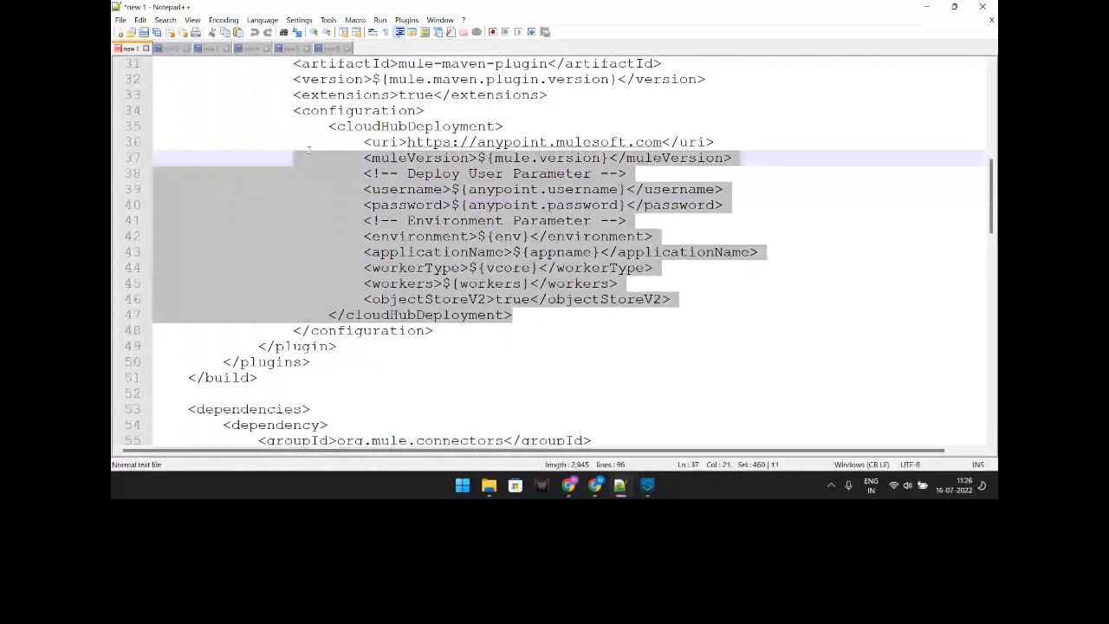
key(alt+Tab)
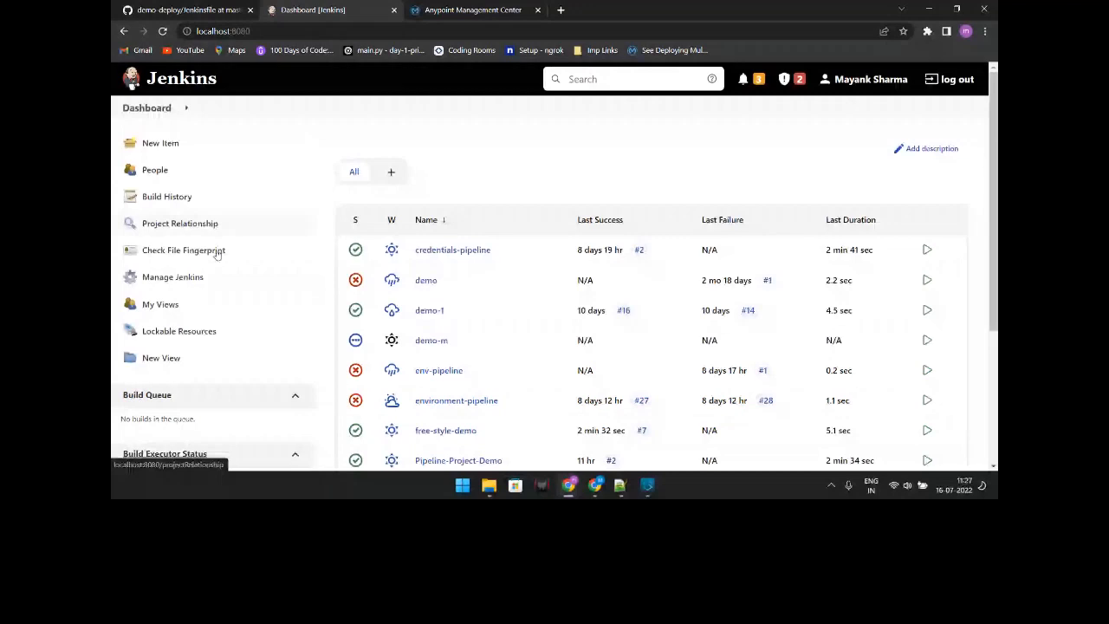
click(172, 276)
scroll(644, 202, down, 5)
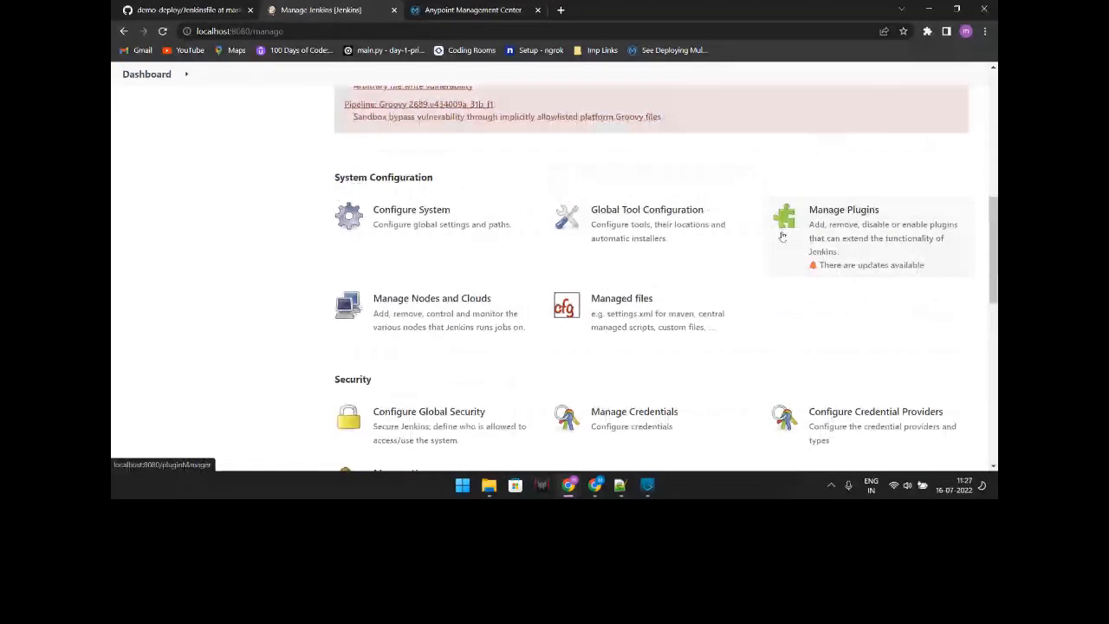
click(783, 236)
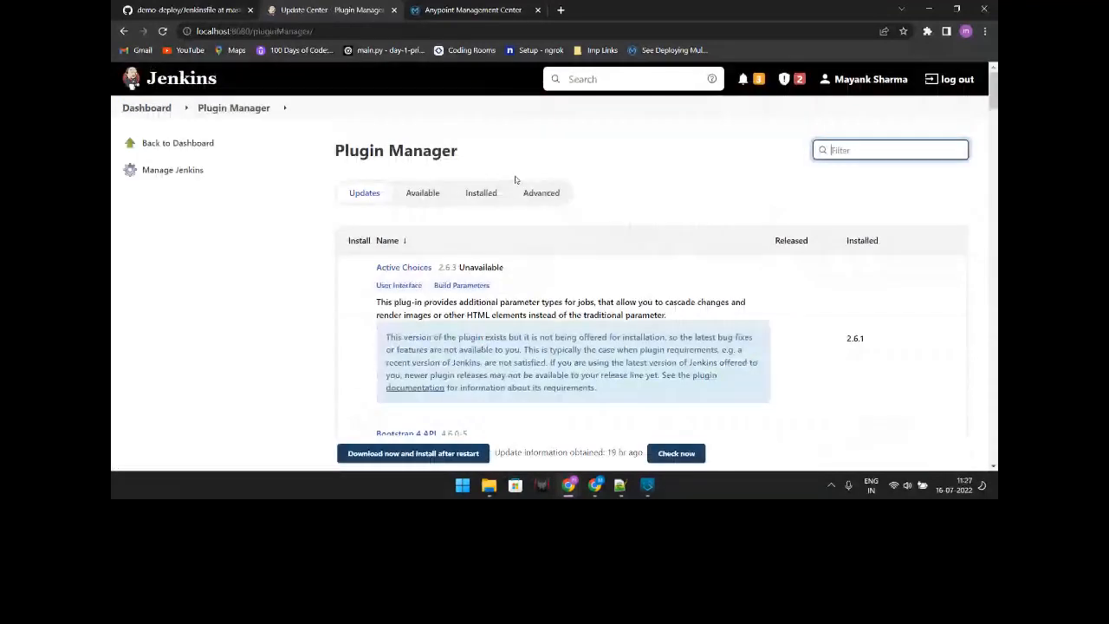
click(482, 194)
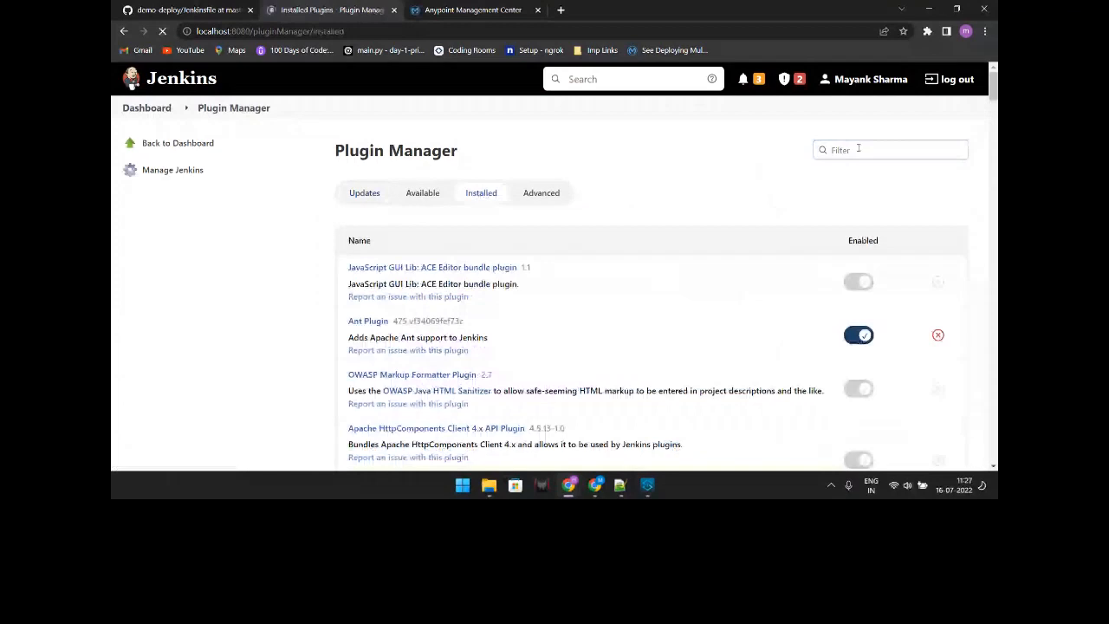
click(858, 149)
text(config)
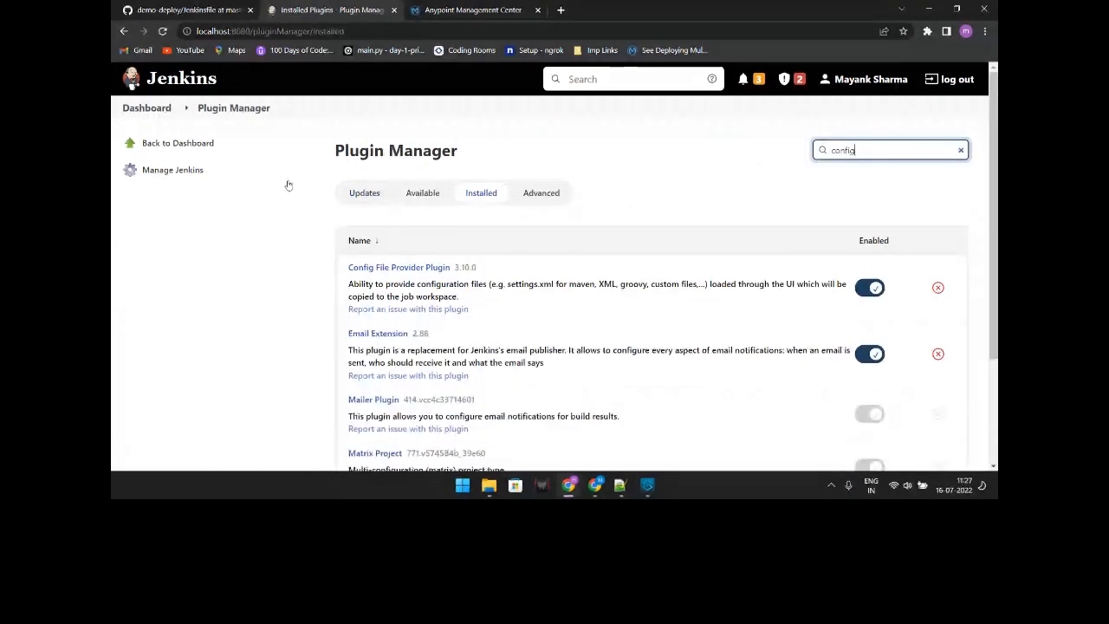
click(218, 146)
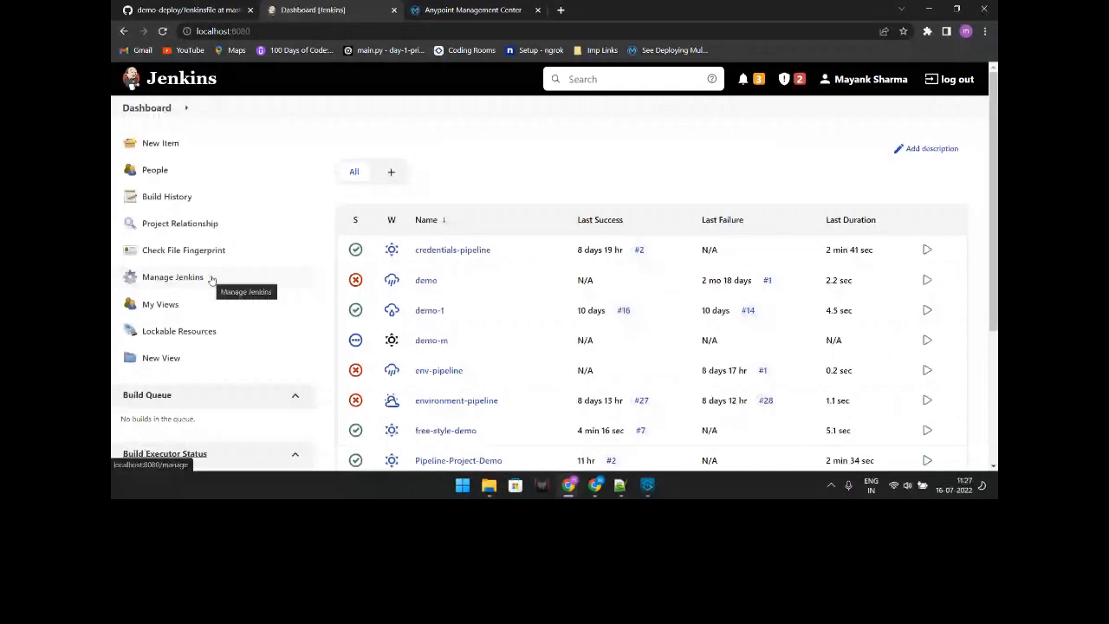
Step: Under Manage Jenkins > Managed files, add a new config of type Groovy file
click(172, 276)
scroll(610, 329, down, 5)
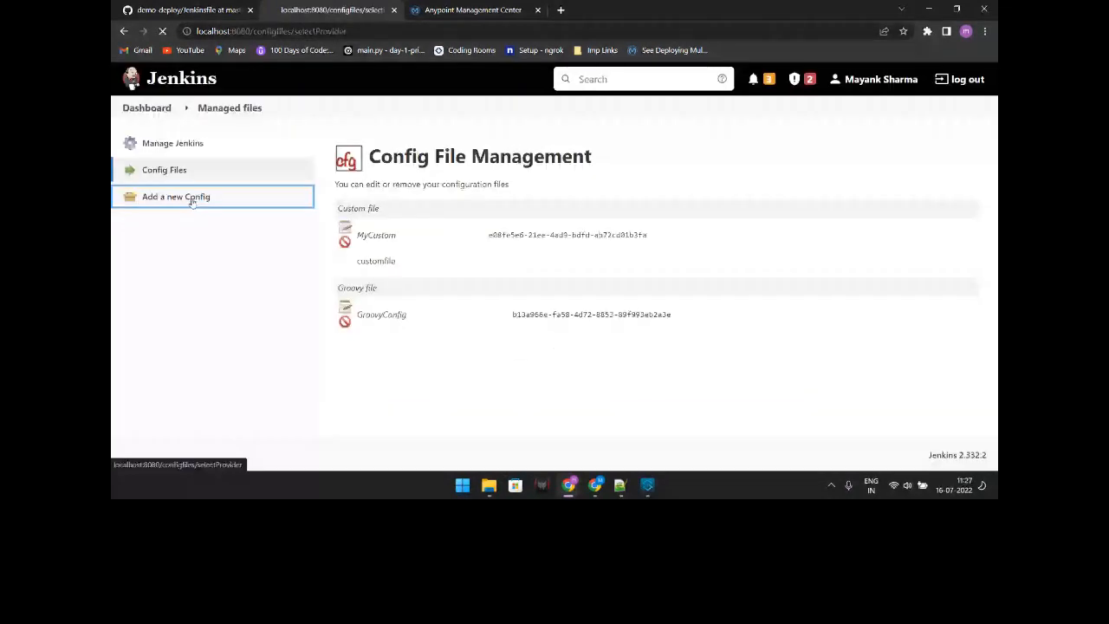
click(190, 197)
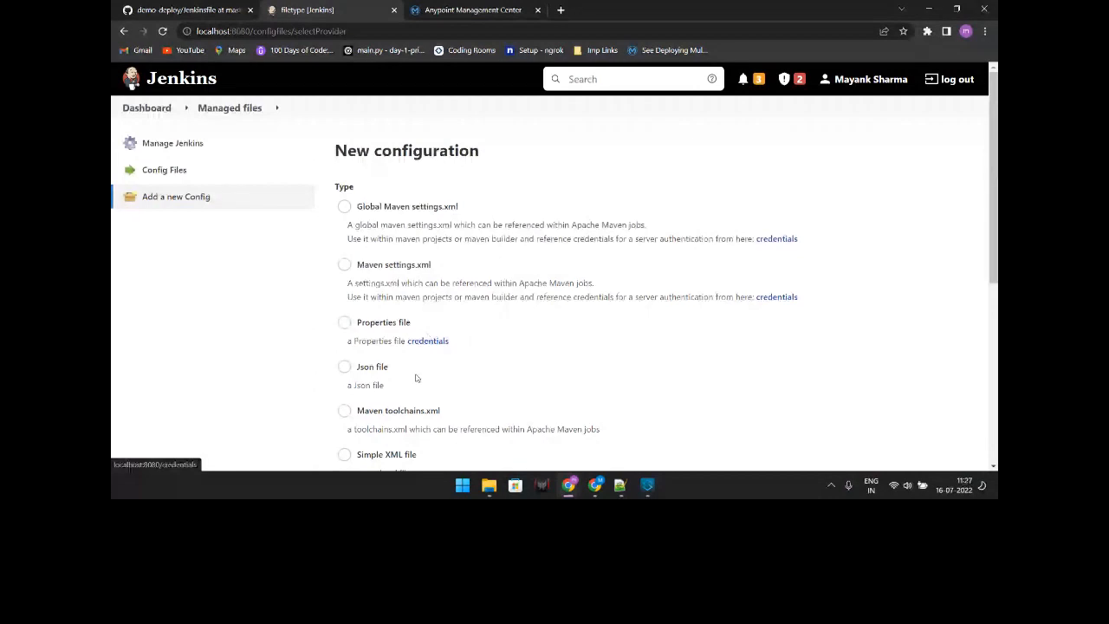
scroll(416, 378, down, 2)
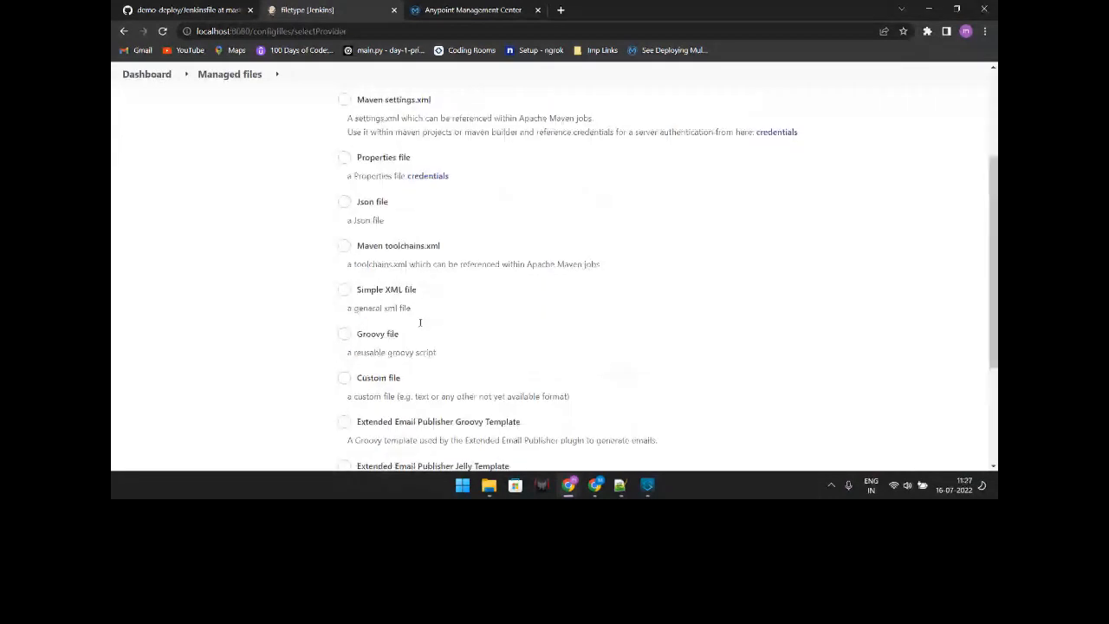
scroll(461, 255, down, 3)
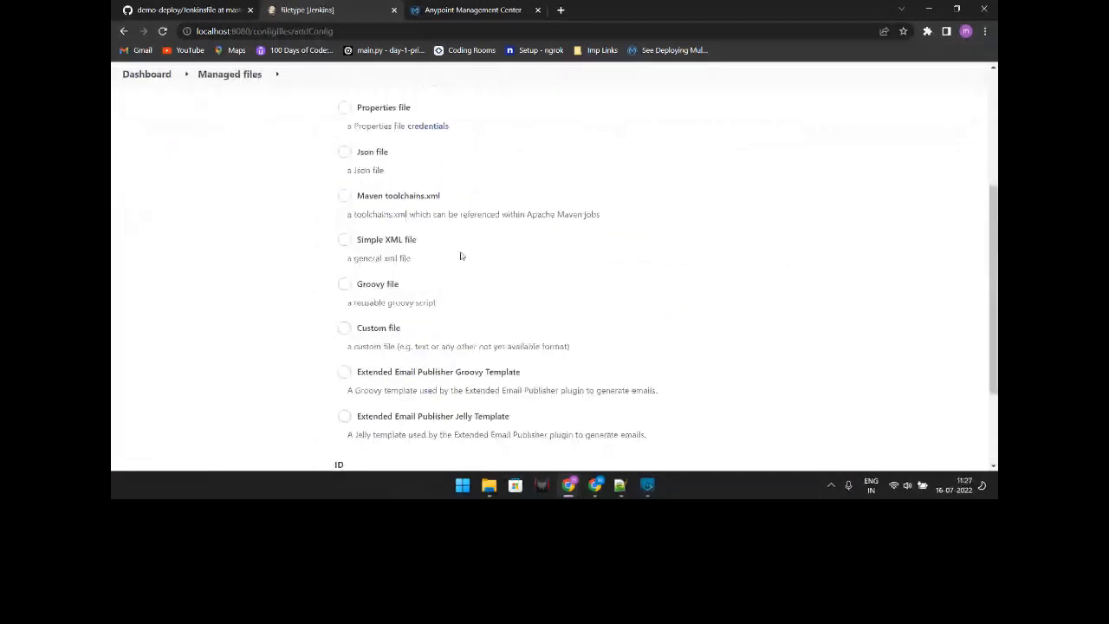
scroll(461, 256, down, 1)
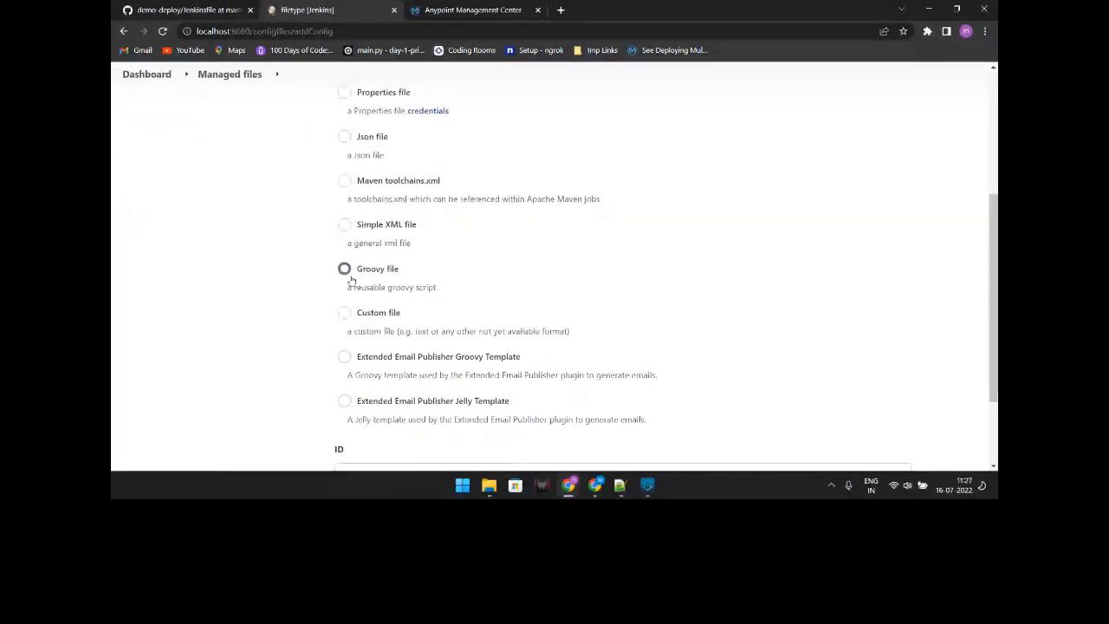
click(346, 272)
scroll(364, 364, down, 3)
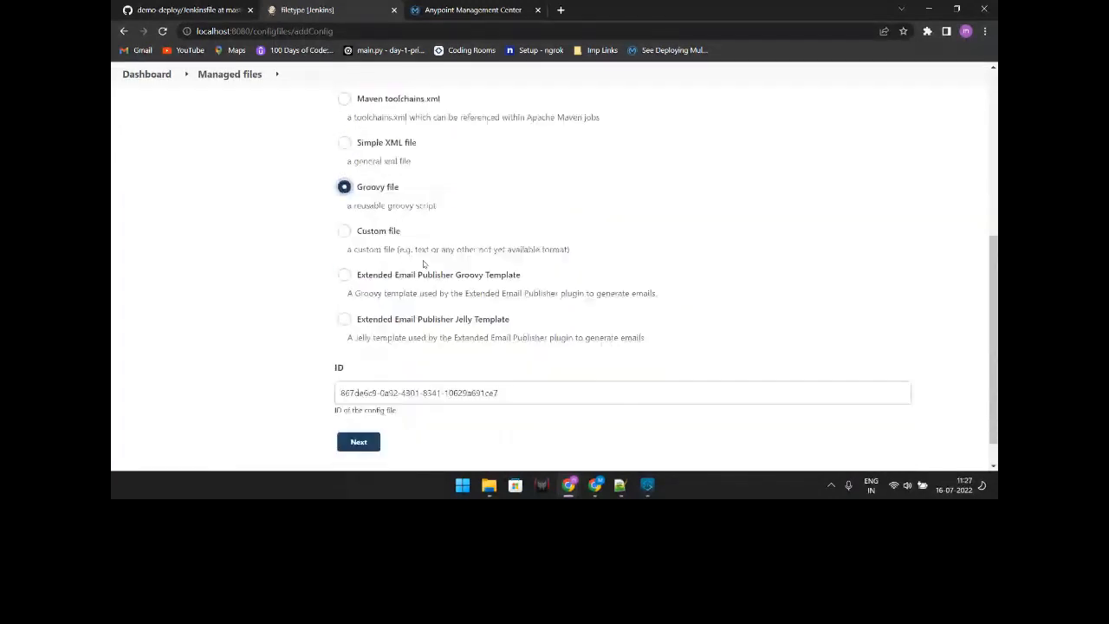
click(374, 412)
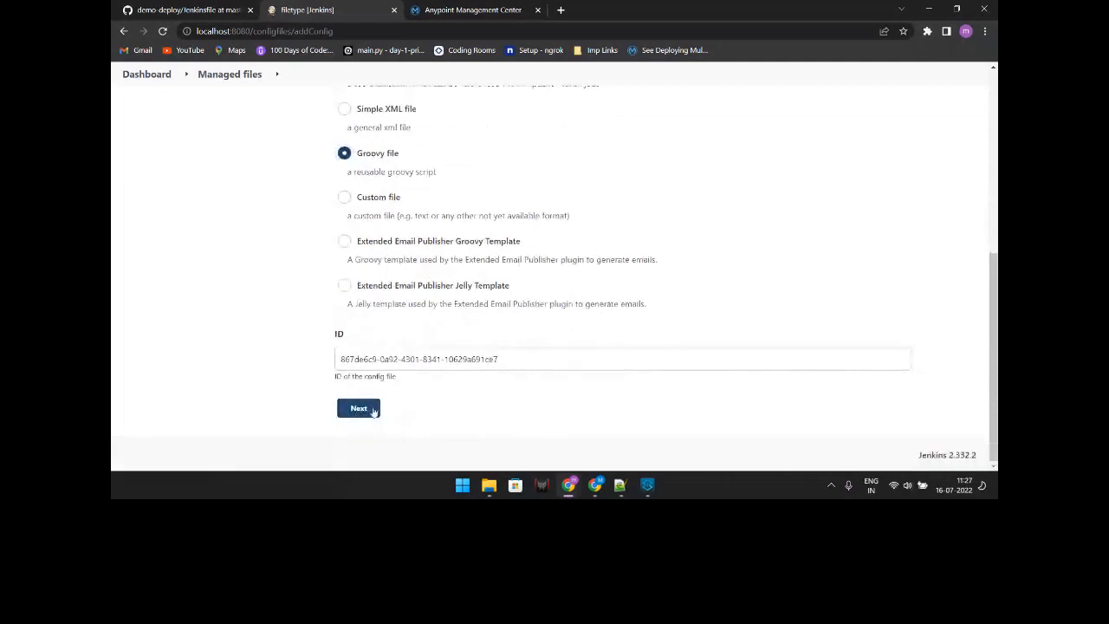
Step: Select the generated ID, the name GroovyConfig and the println('hello world') placeholder content
triple_click(432, 236)
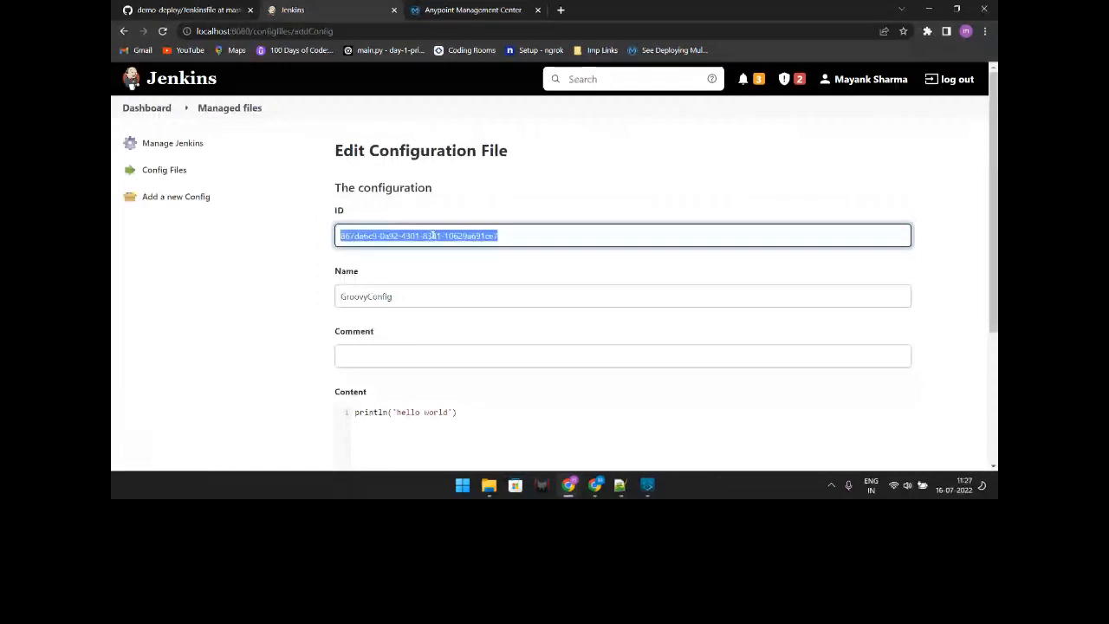
double_click(445, 300)
scroll(389, 297, down, 2)
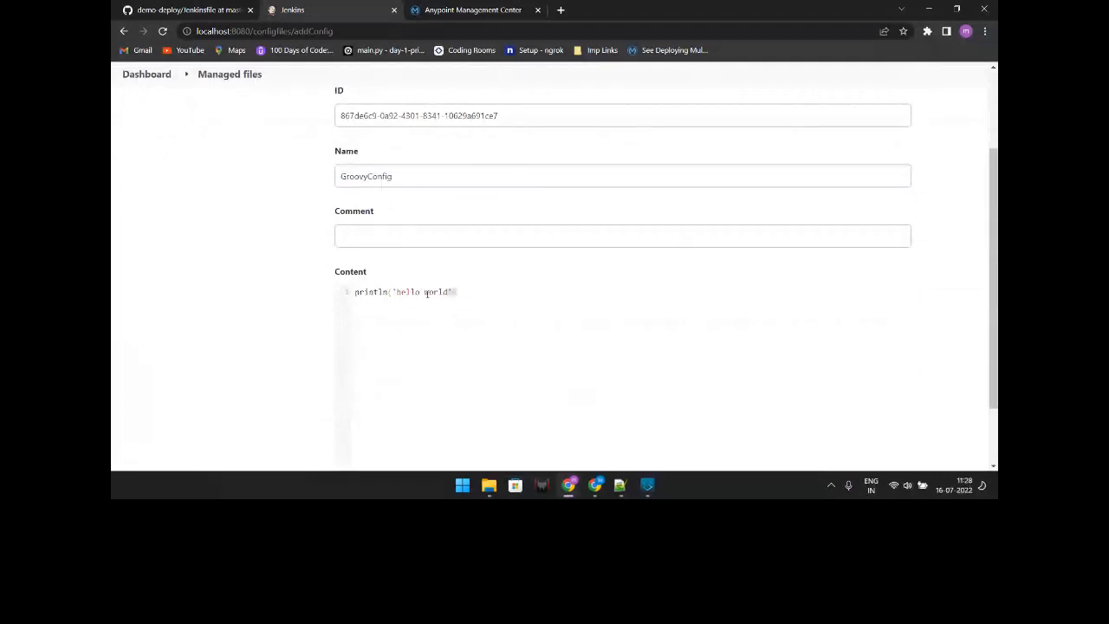
key(ctrl+a)
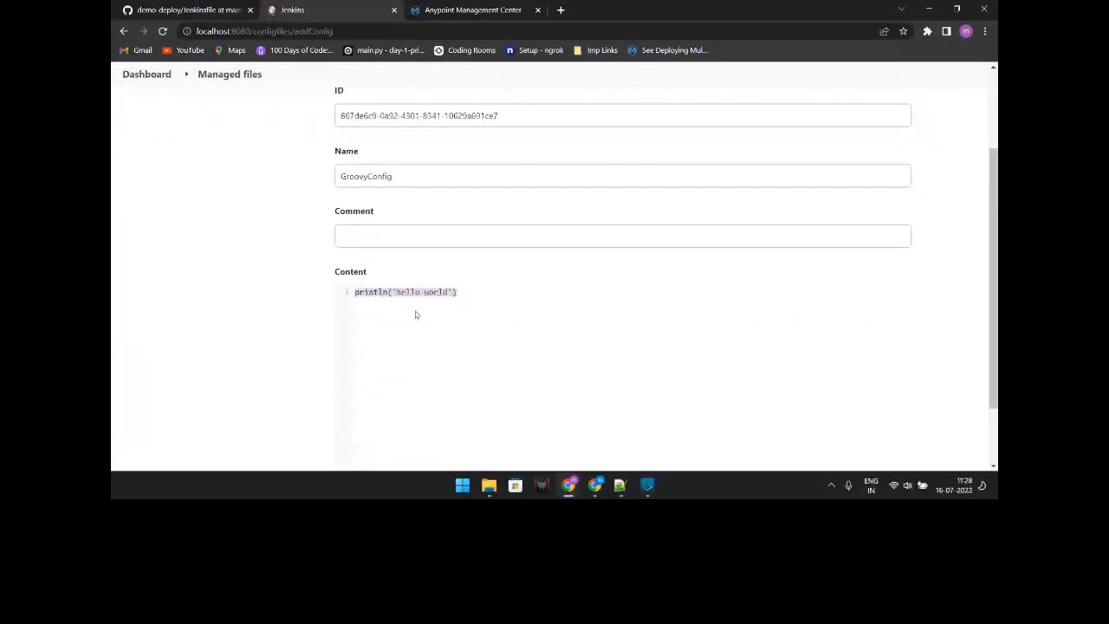
Step: Check the APP_ENV and APP_NAME lines in the Notepad++ notes, then return to the Jenkins dashboard
click(621, 485)
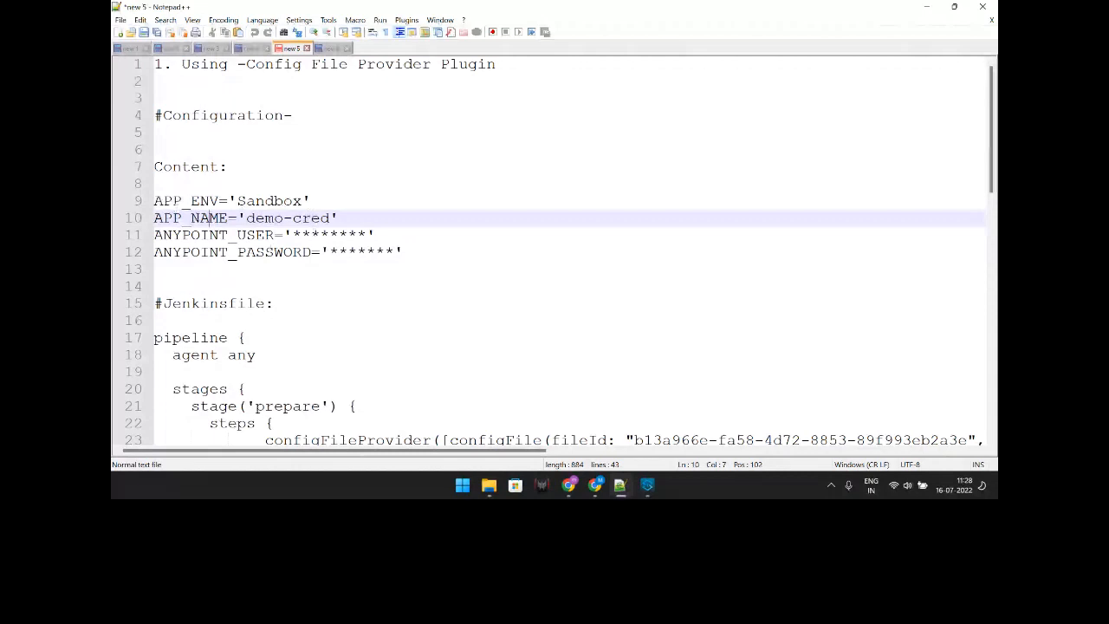
click(237, 201)
click(926, 7)
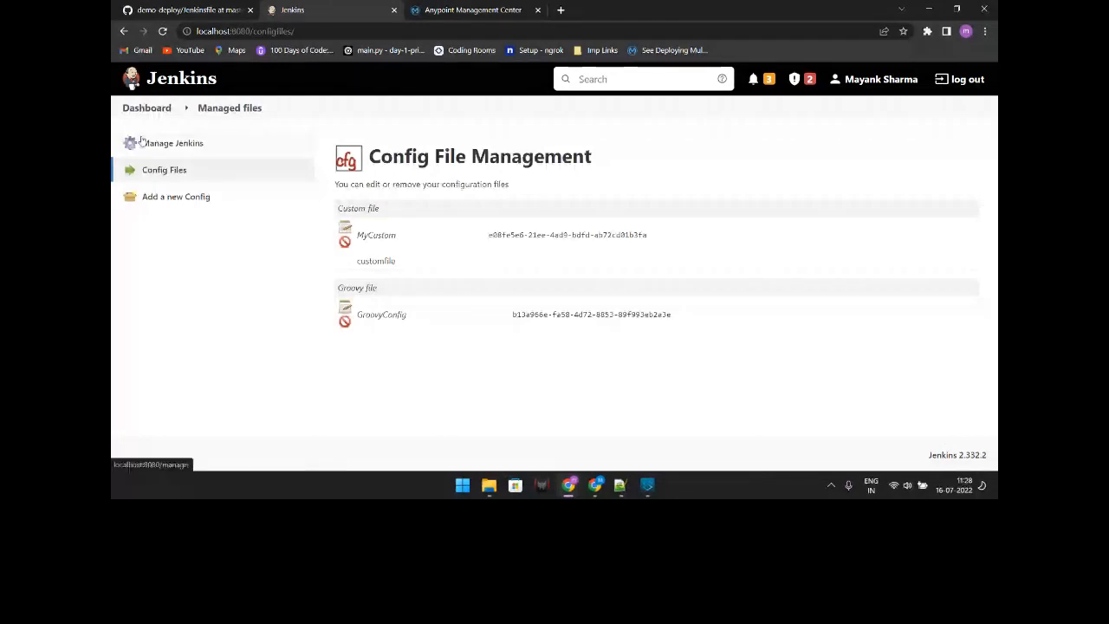
click(146, 108)
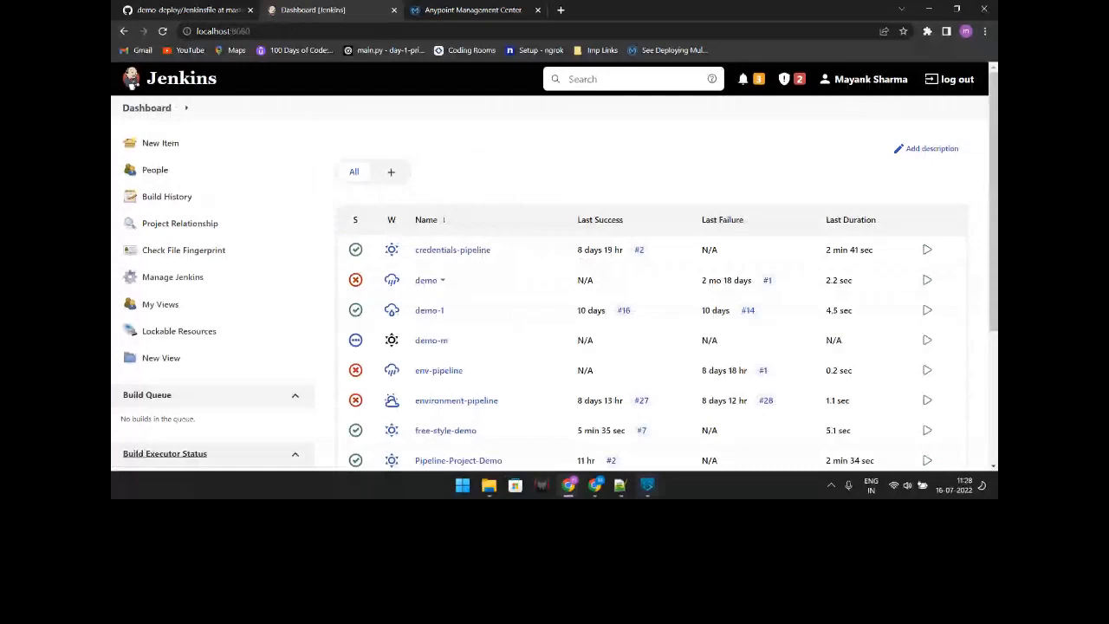
Step: In the Notepad++ Jenkinsfile draft, go over the pipeline opening, prepare stage and config-file loading lines
key(alt+Tab)
drag(162, 133, 286, 196)
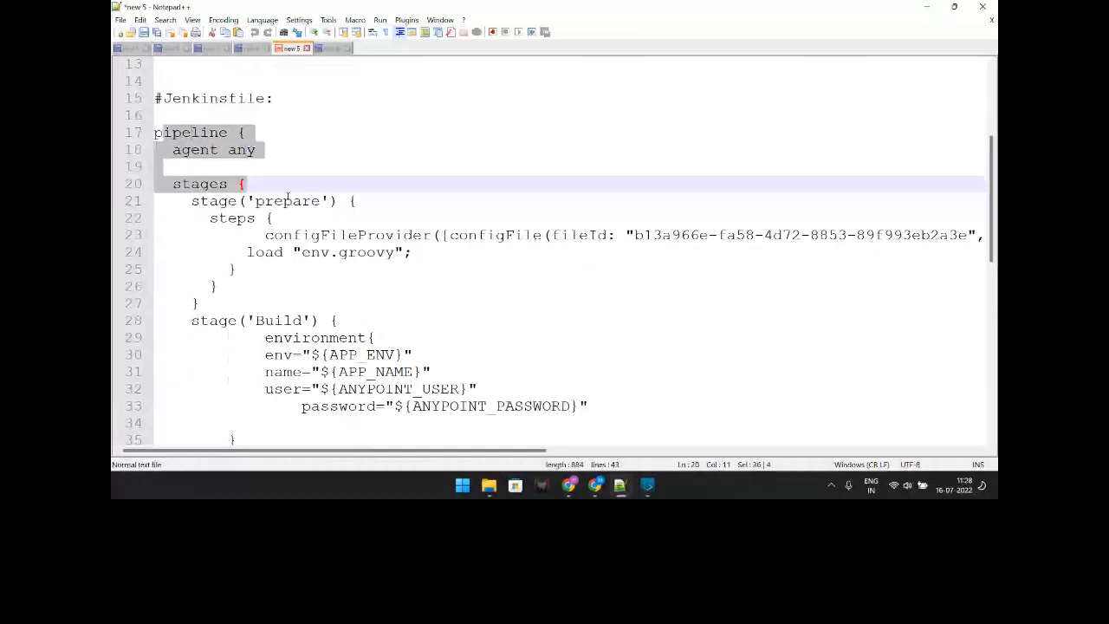
scroll(287, 196, down, 1)
drag(265, 184, 432, 184)
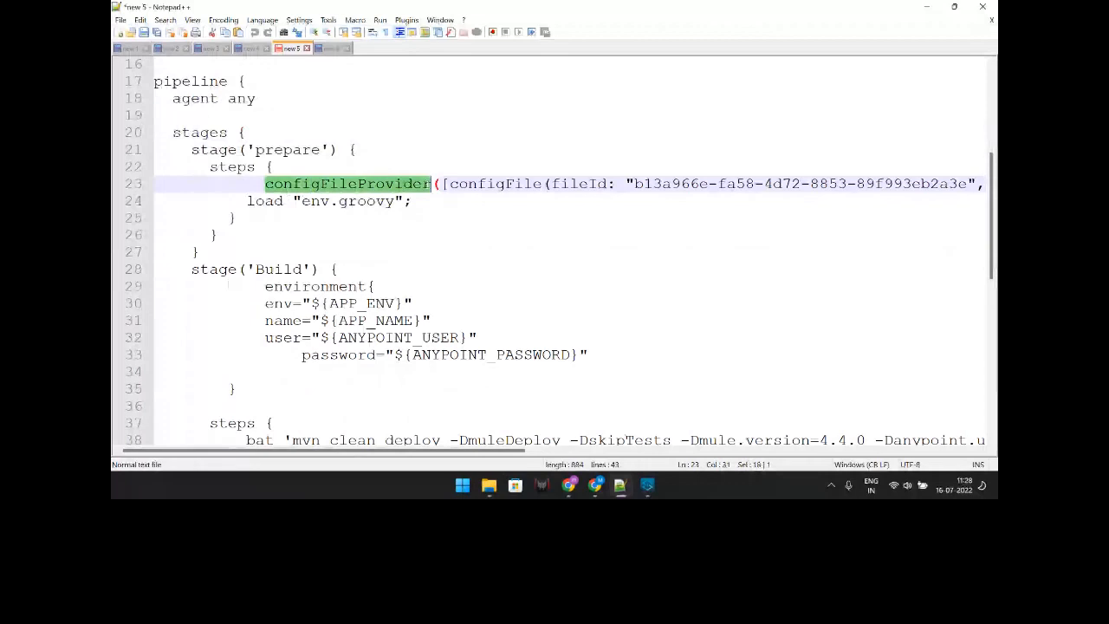
click(392, 235)
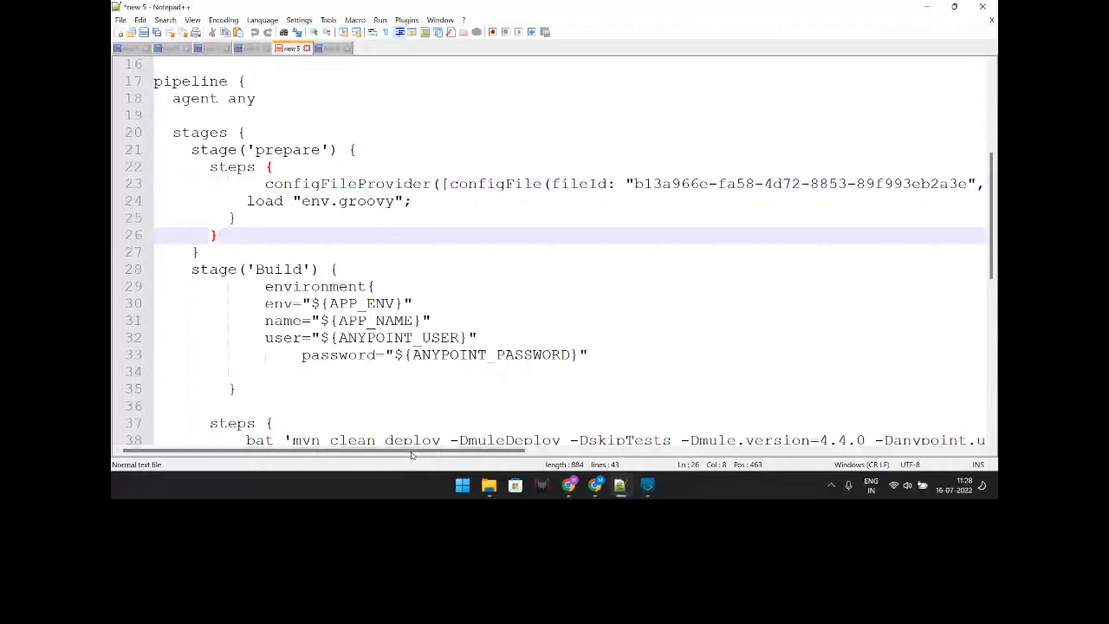
drag(412, 453, 504, 453)
drag(444, 184, 648, 186)
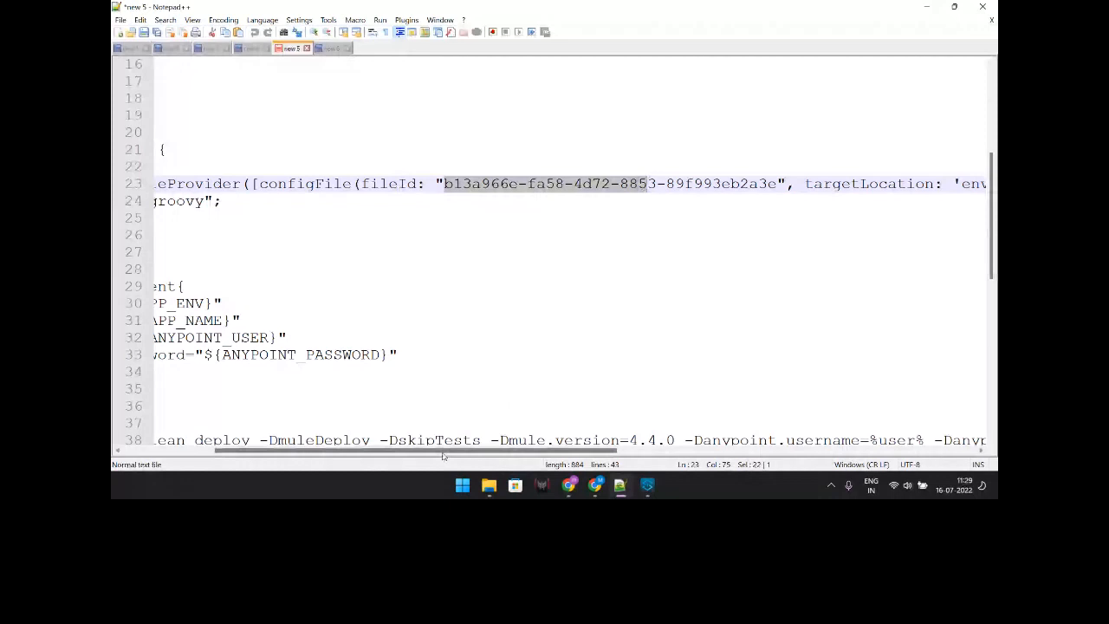
drag(442, 454, 629, 455)
click(622, 186)
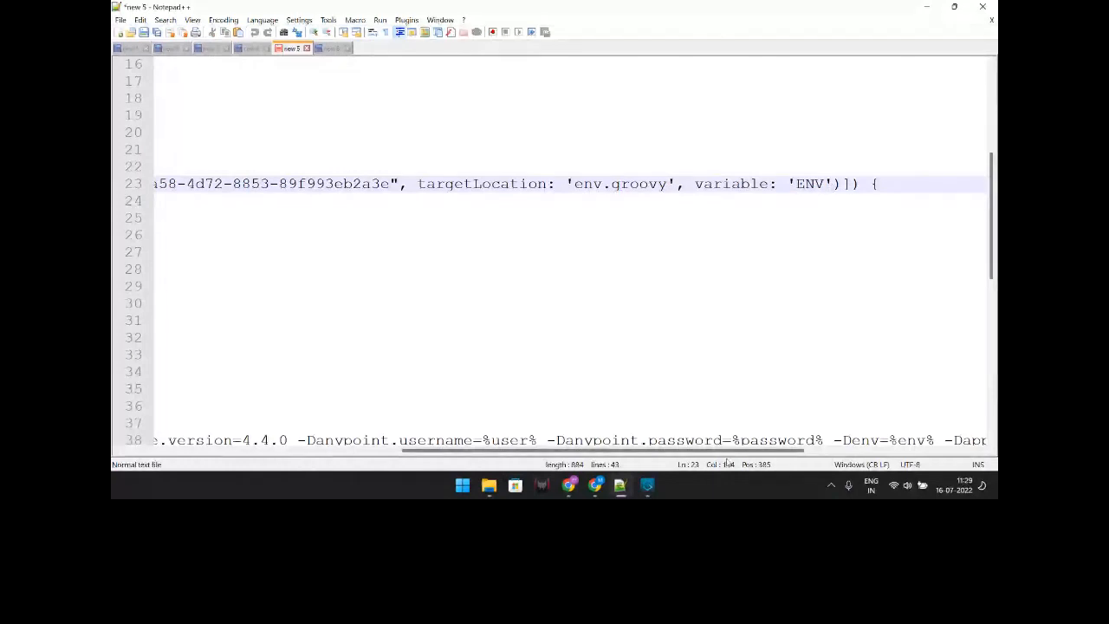
drag(726, 451, 431, 454)
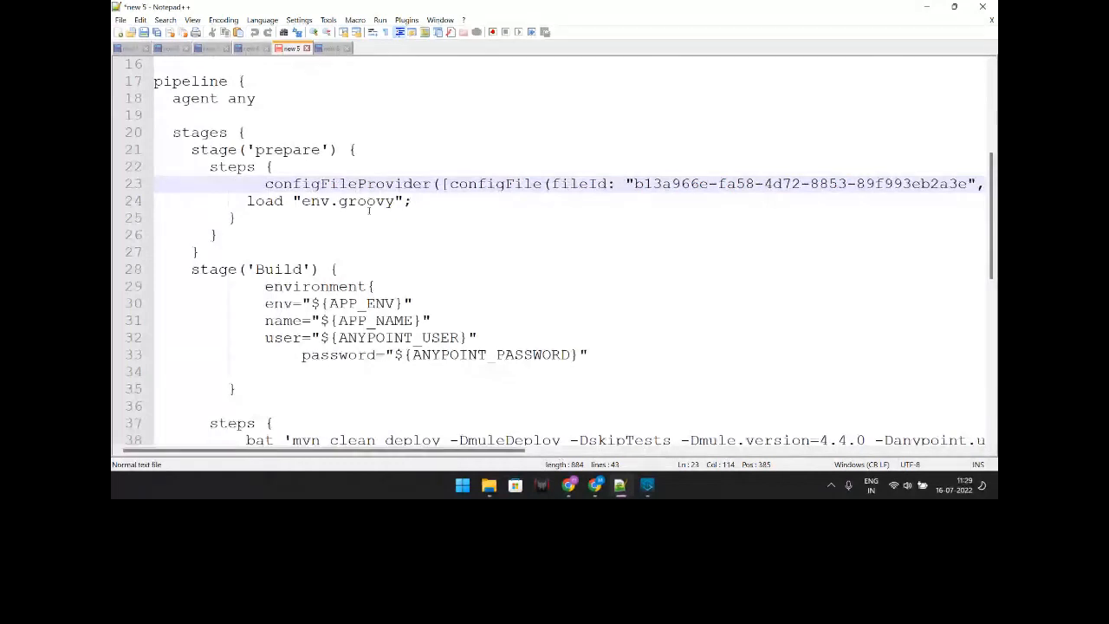
drag(416, 204, 302, 185)
click(420, 206)
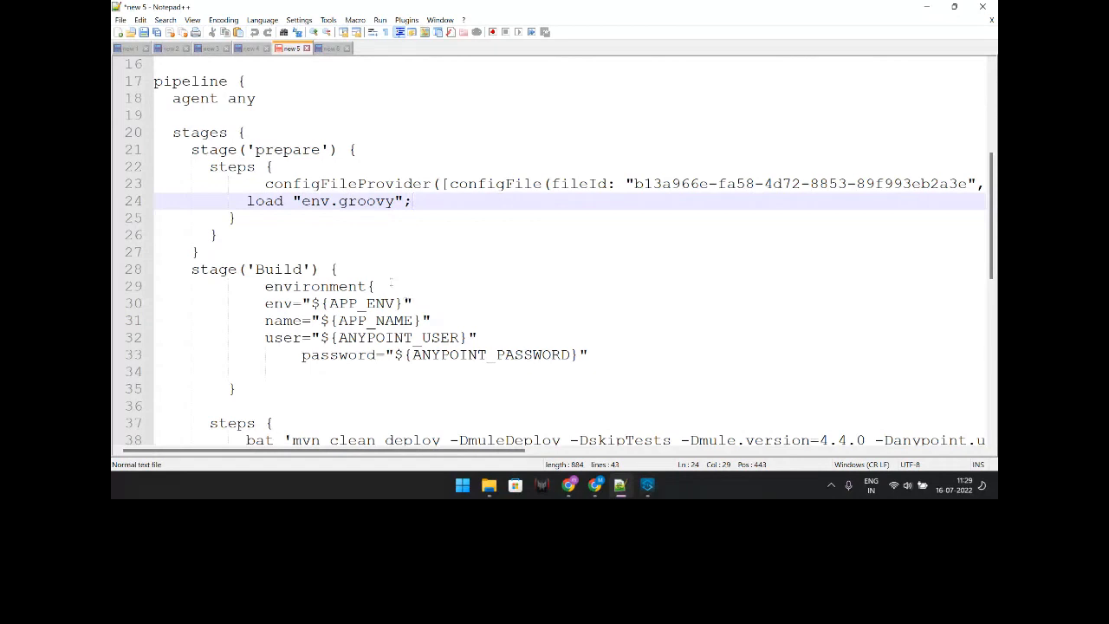
Step: Review the Build stage's env, name and user variables and APP_ENV reference, then open Jenkins' Managed files
scroll(391, 282, down, 1)
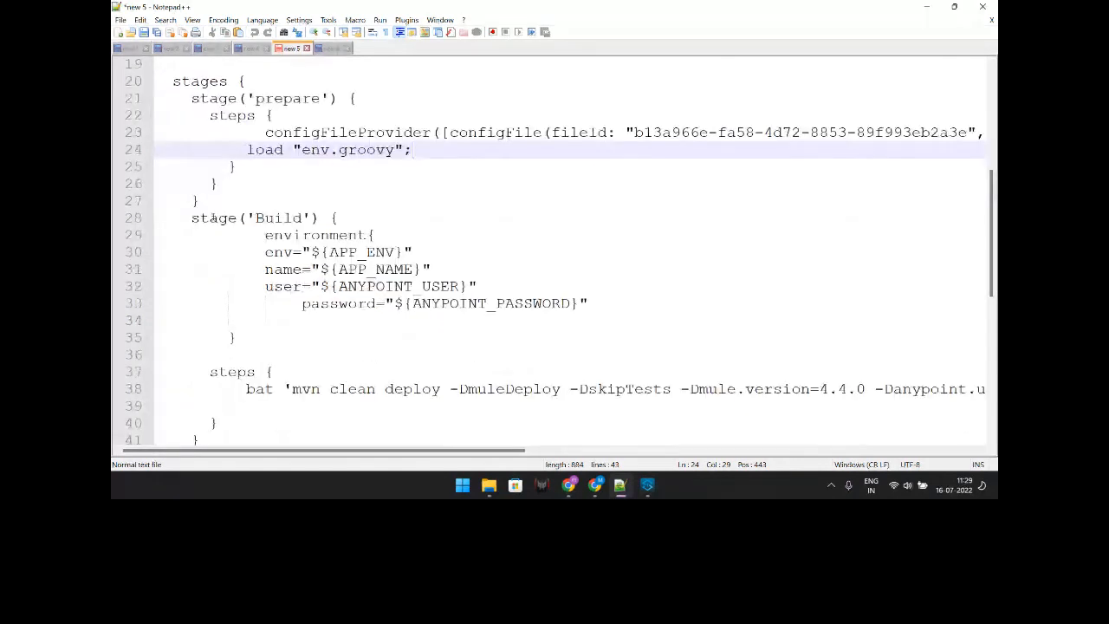
drag(264, 235, 376, 270)
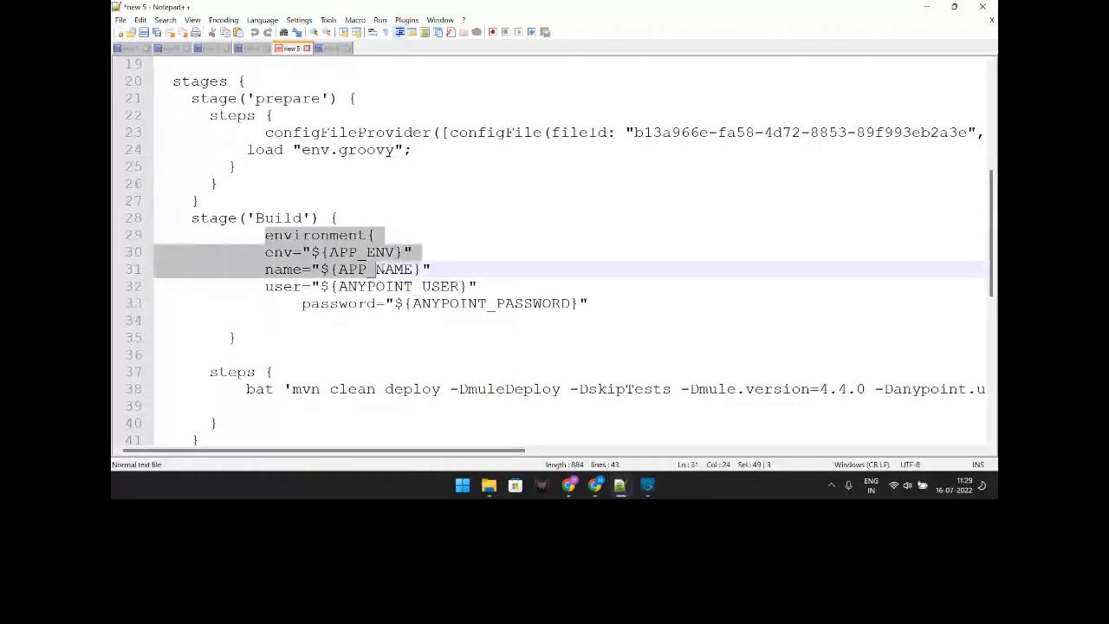
drag(265, 252, 304, 286)
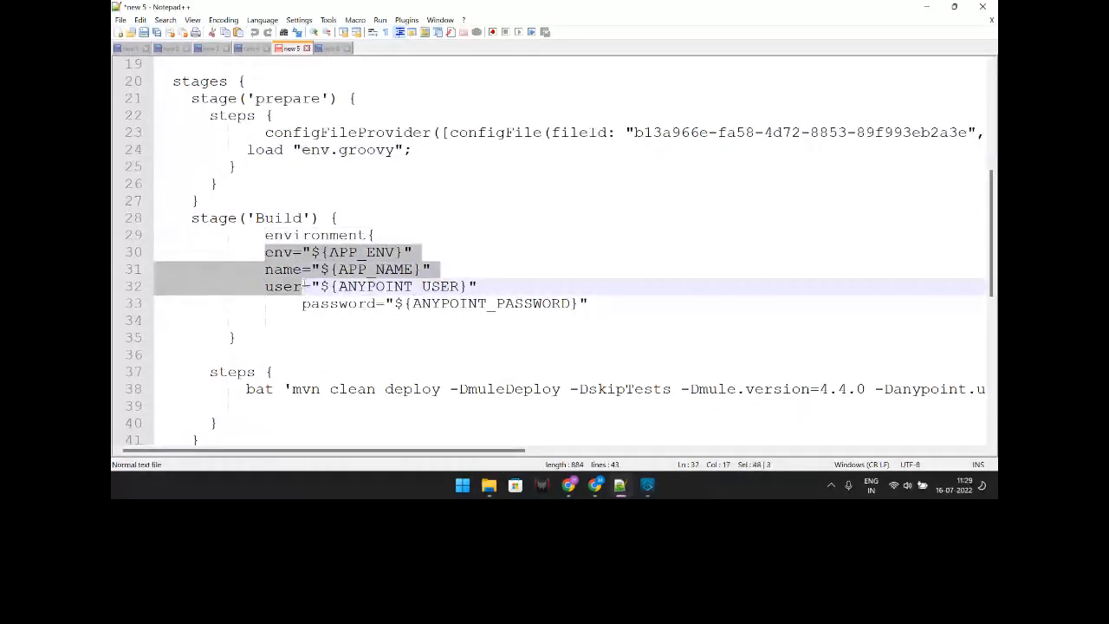
click(347, 218)
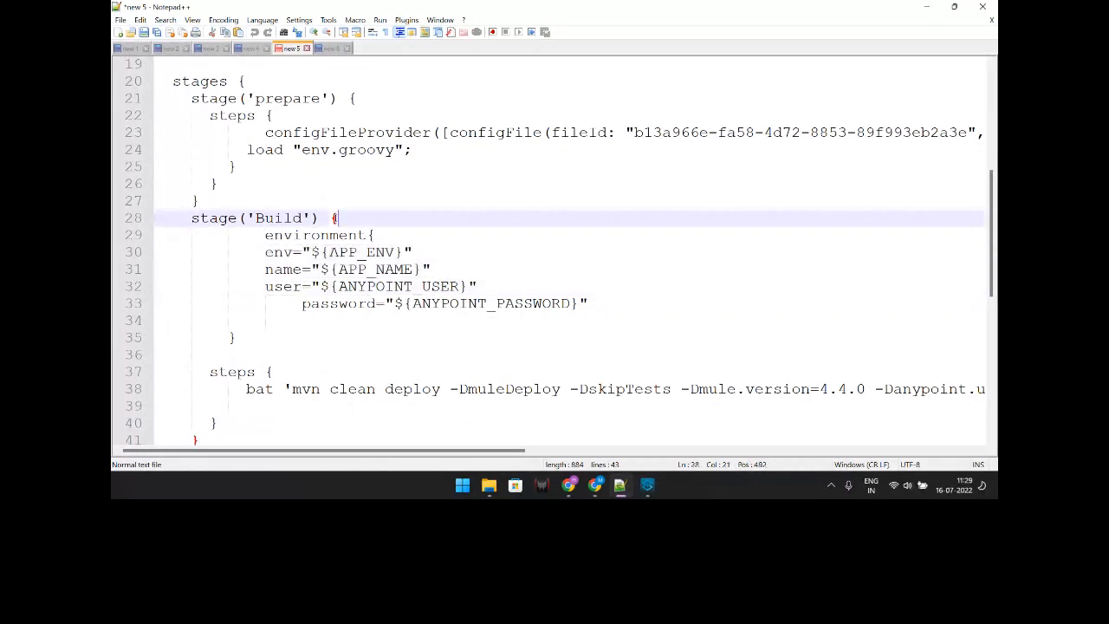
drag(310, 252, 387, 252)
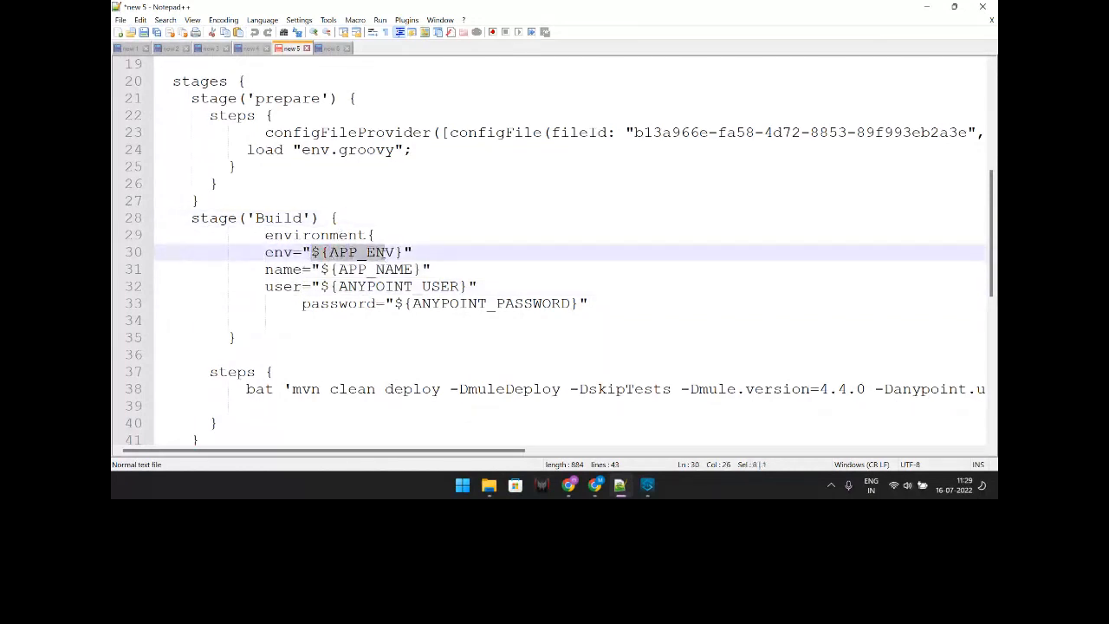
click(364, 202)
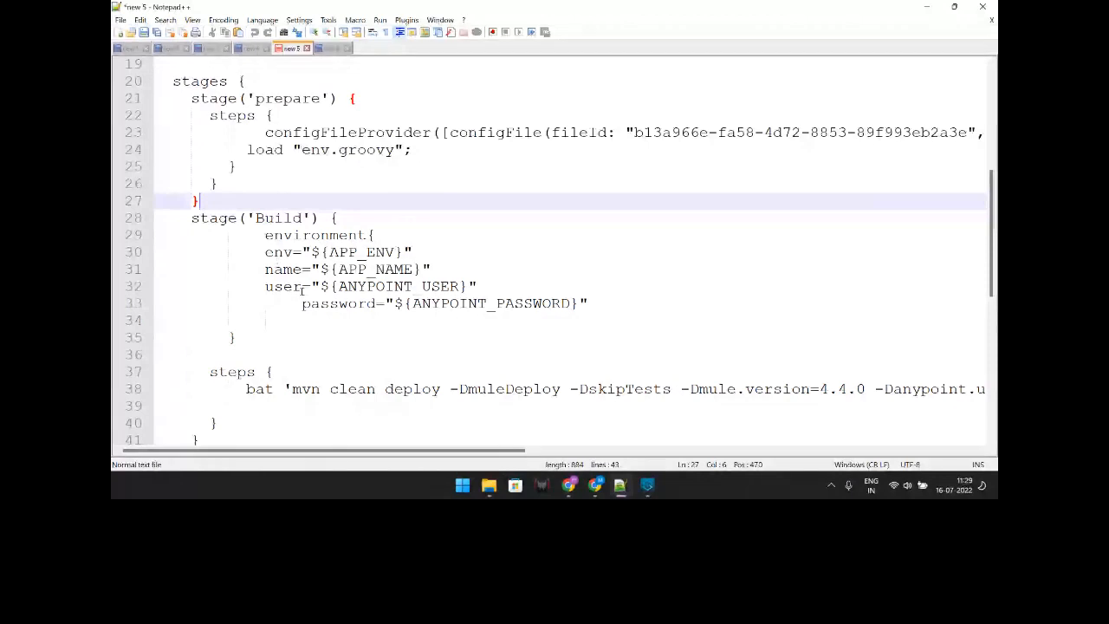
scroll(302, 290, down, 2)
drag(329, 451, 566, 457)
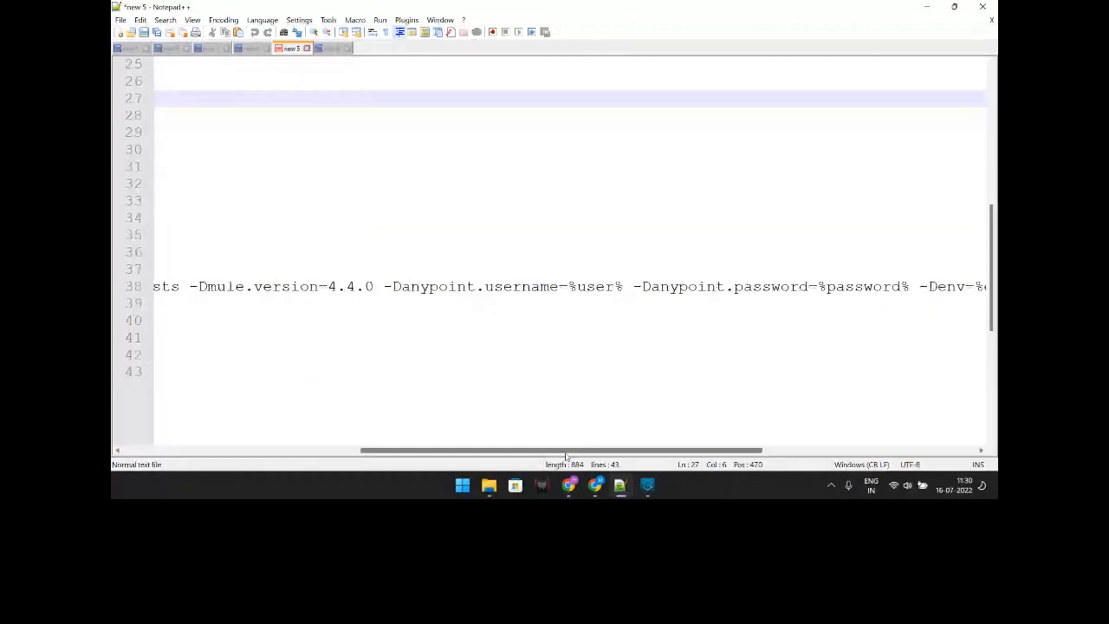
drag(566, 457, 333, 454)
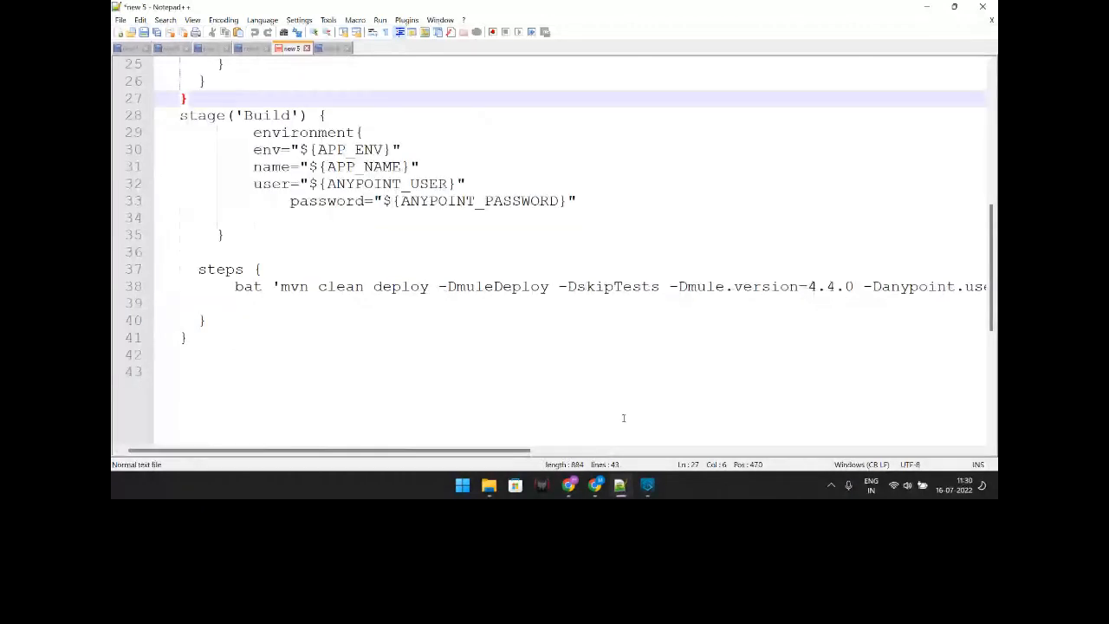
click(622, 488)
click(185, 277)
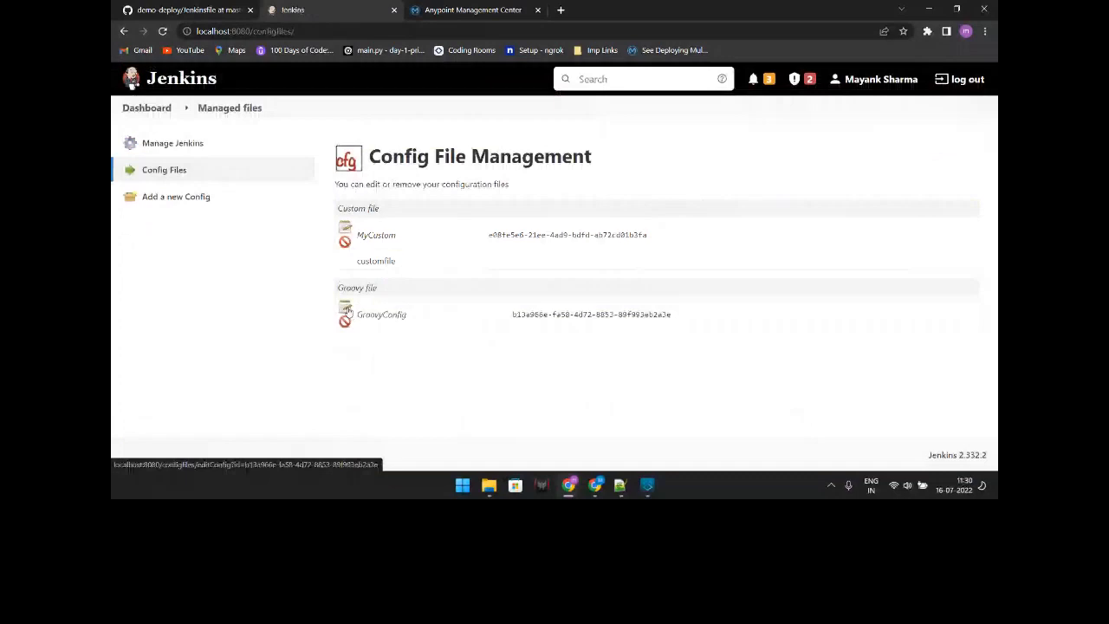
Step: Open GroovyConfig's edit form and select its full config file ID, then bring back the Notepad++ script
click(346, 309)
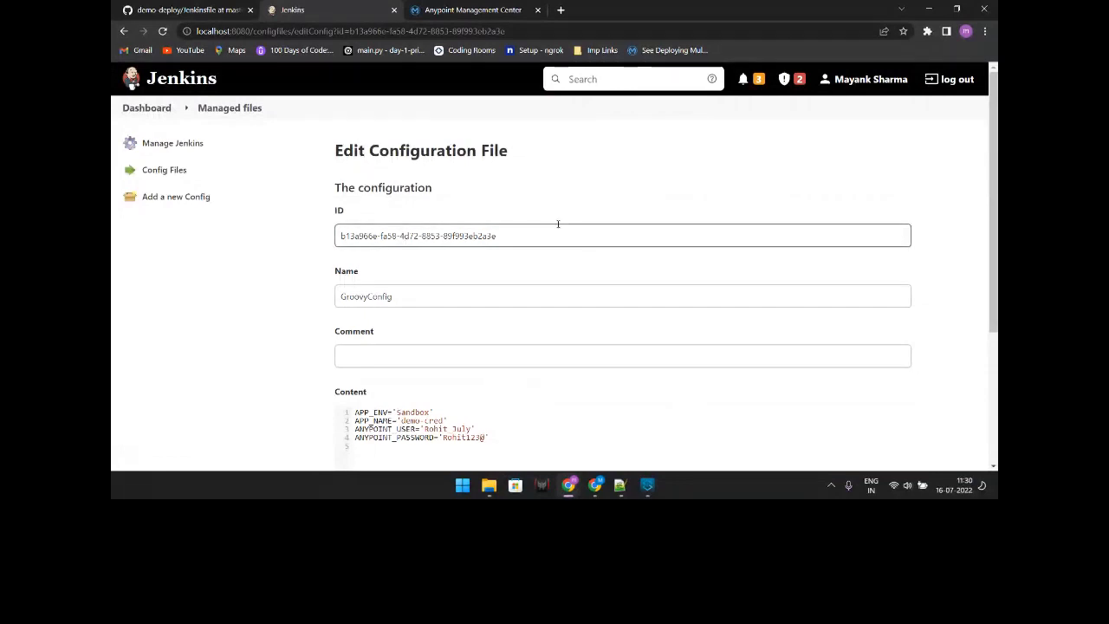
drag(504, 238, 407, 229)
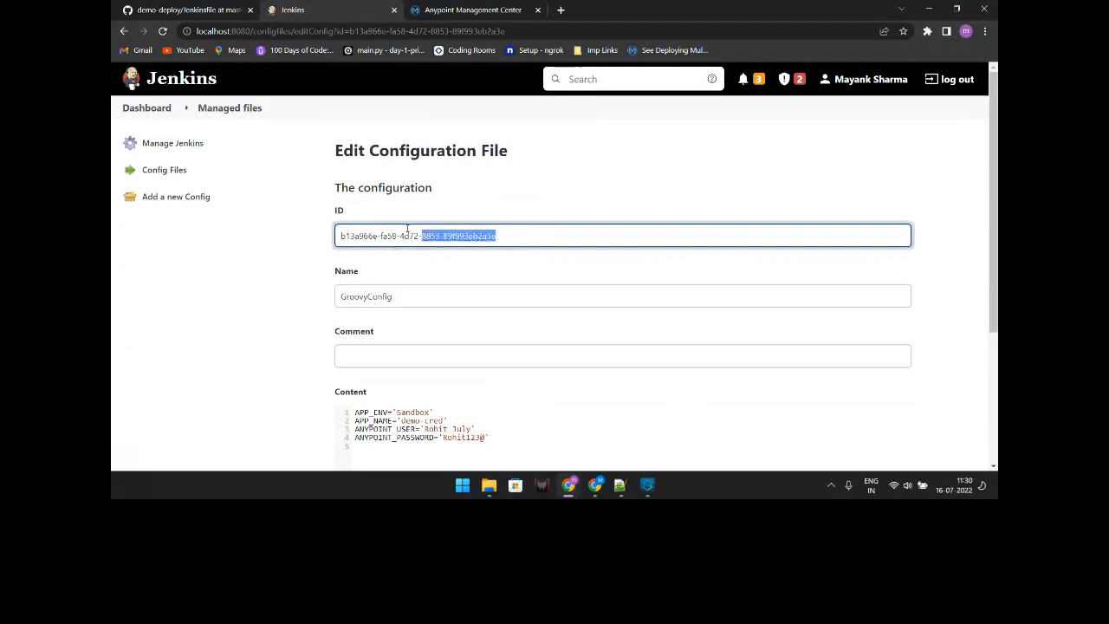
click(407, 230)
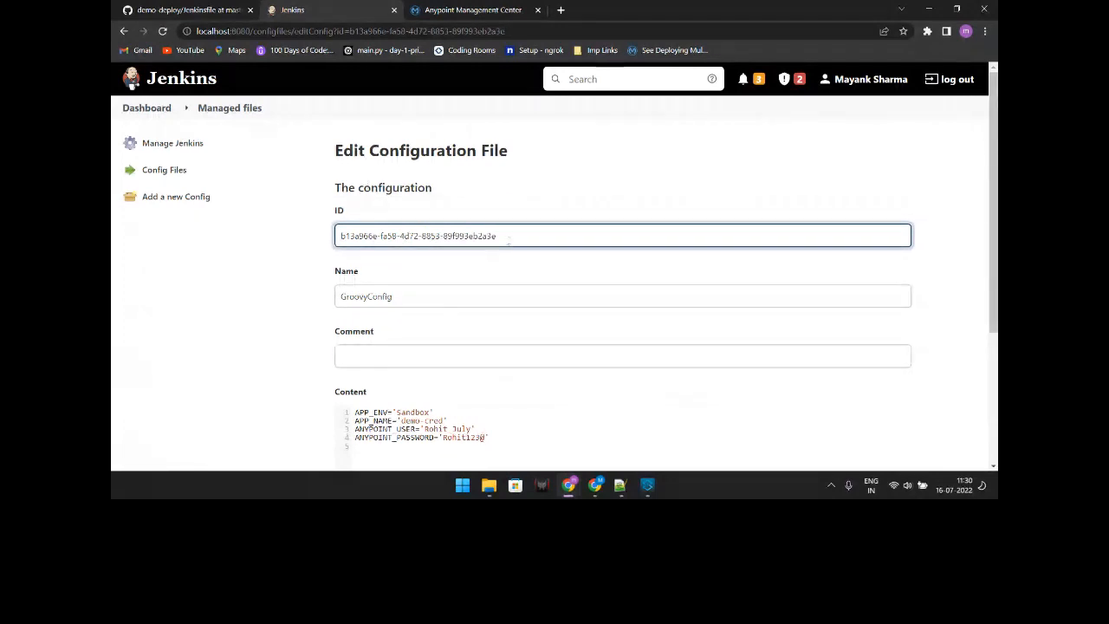
drag(509, 239, 323, 209)
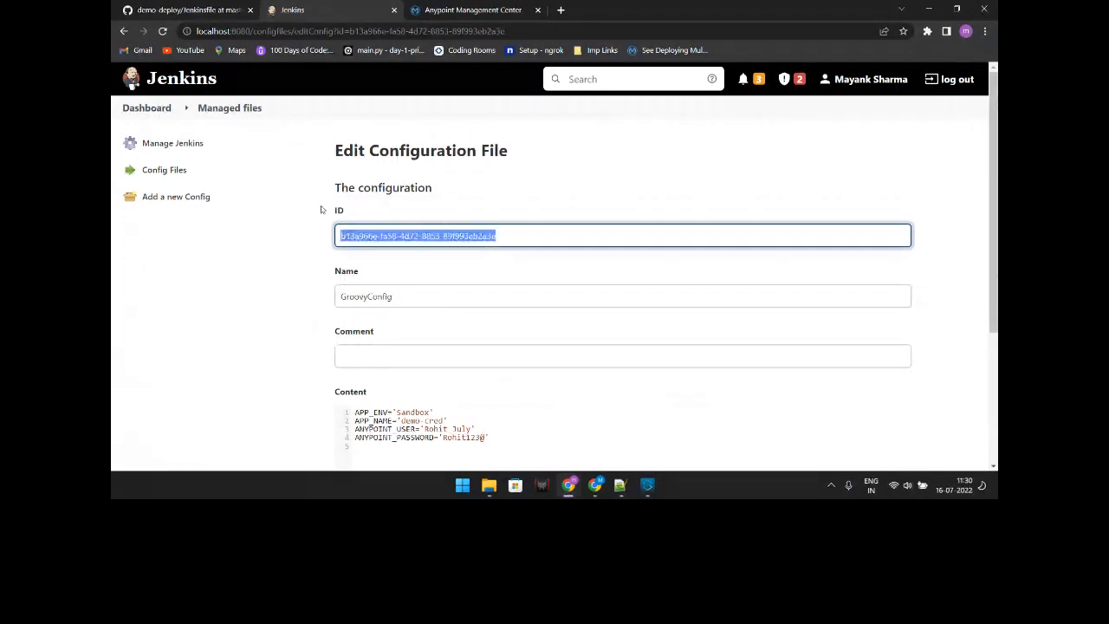
click(617, 485)
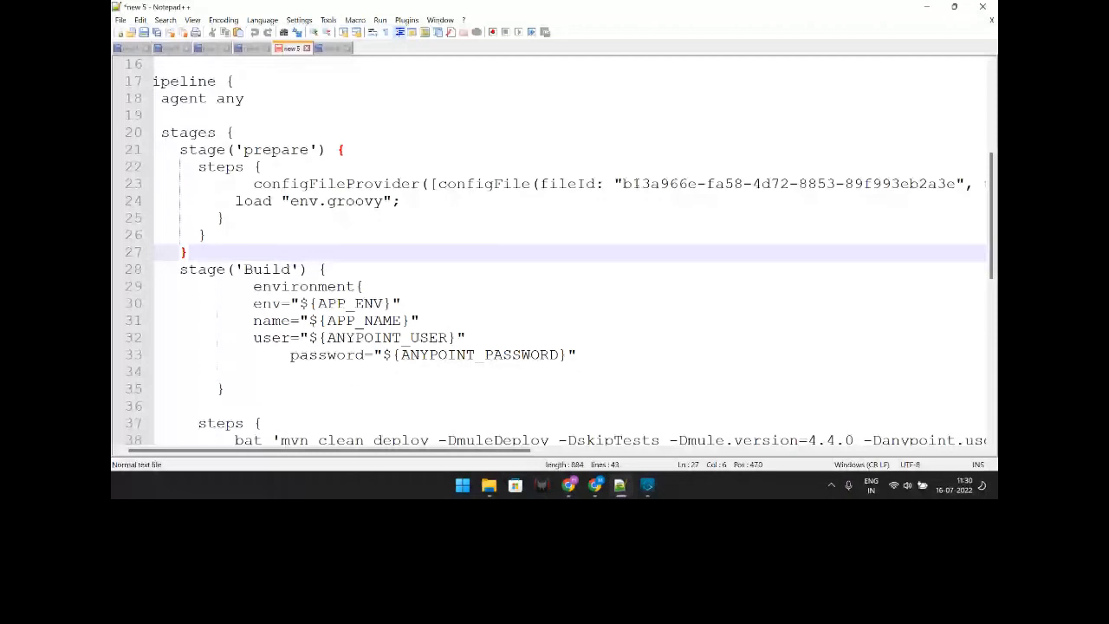
Step: Trace the user variable into mvn clean deploy's -Danypoint.username=%user% argument, then switch to GitHub's Jenkinsfile
scroll(338, 451, down, 3)
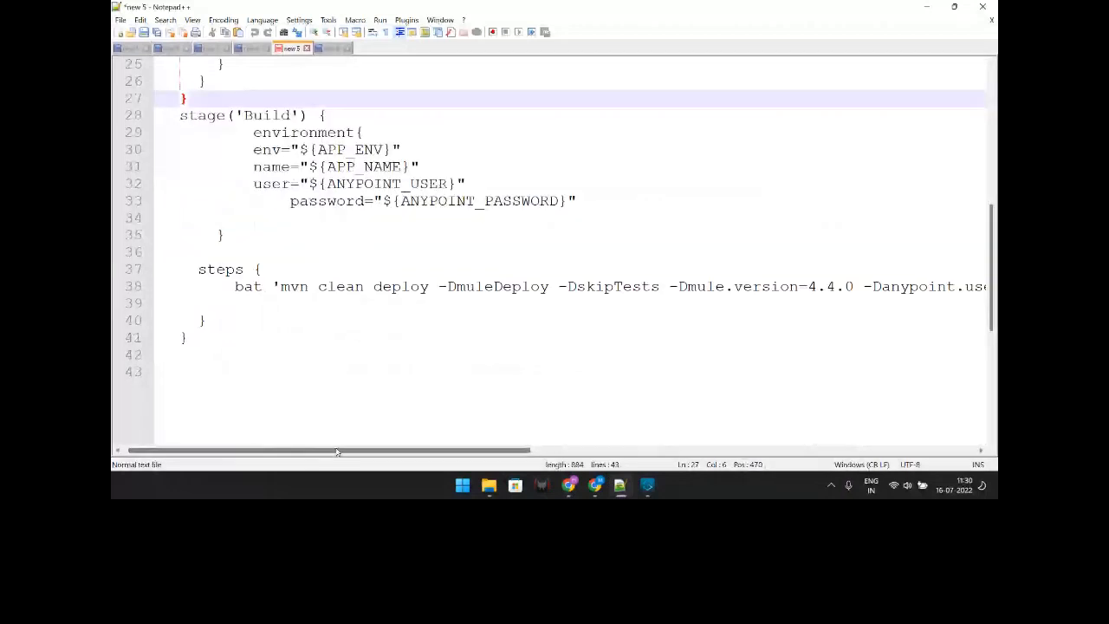
drag(337, 452, 557, 460)
double_click(623, 287)
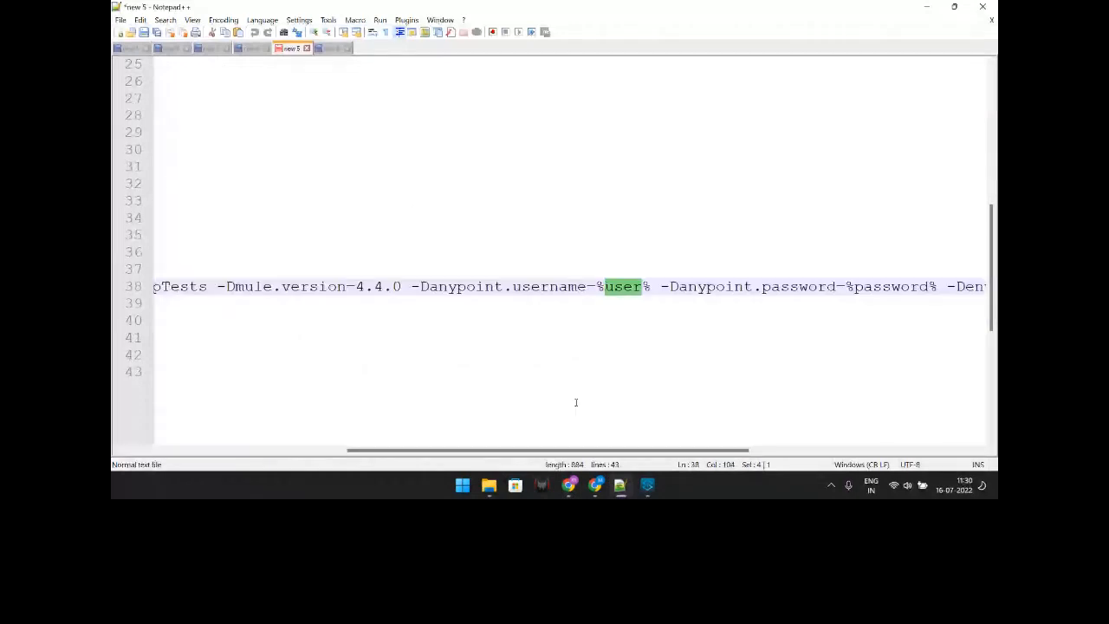
scroll(576, 454, right, 3)
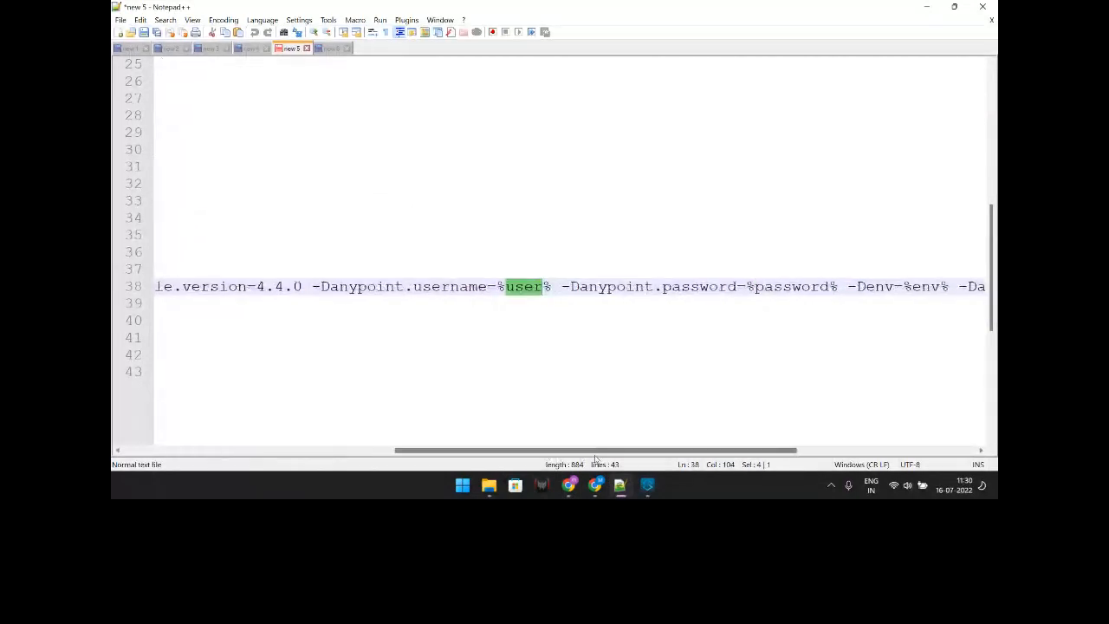
drag(577, 457, 347, 436)
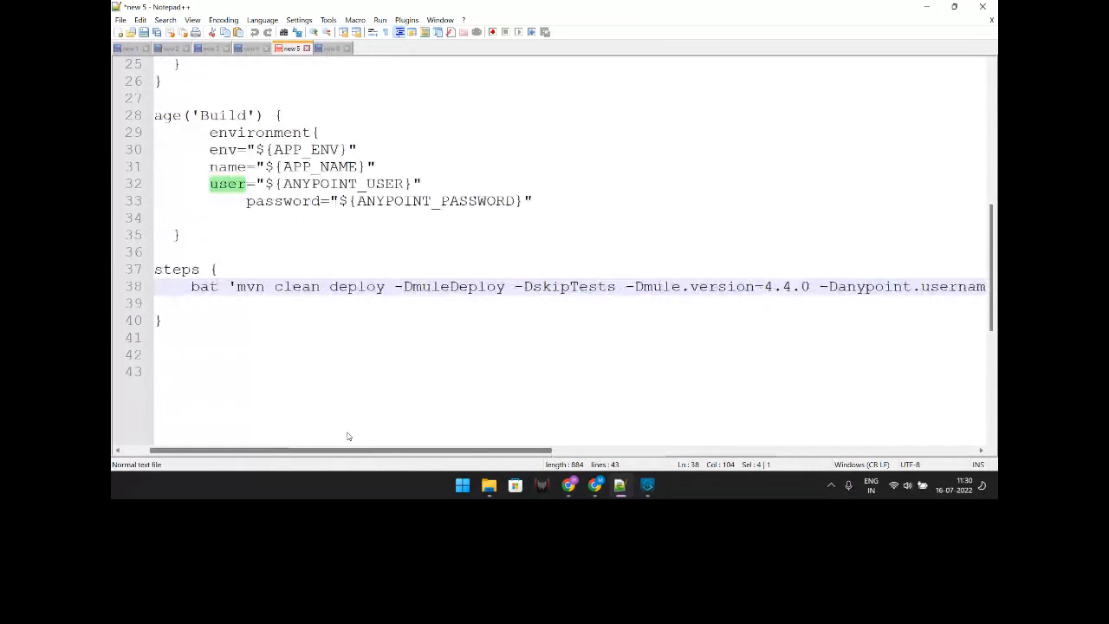
key(alt+Tab)
Step: Confirm the master branch, open the demo-deploy repository page, then return to Pipeline-Project-Demo in Jenkins
scroll(352, 243, up, 2)
scroll(913, 313, down, 3)
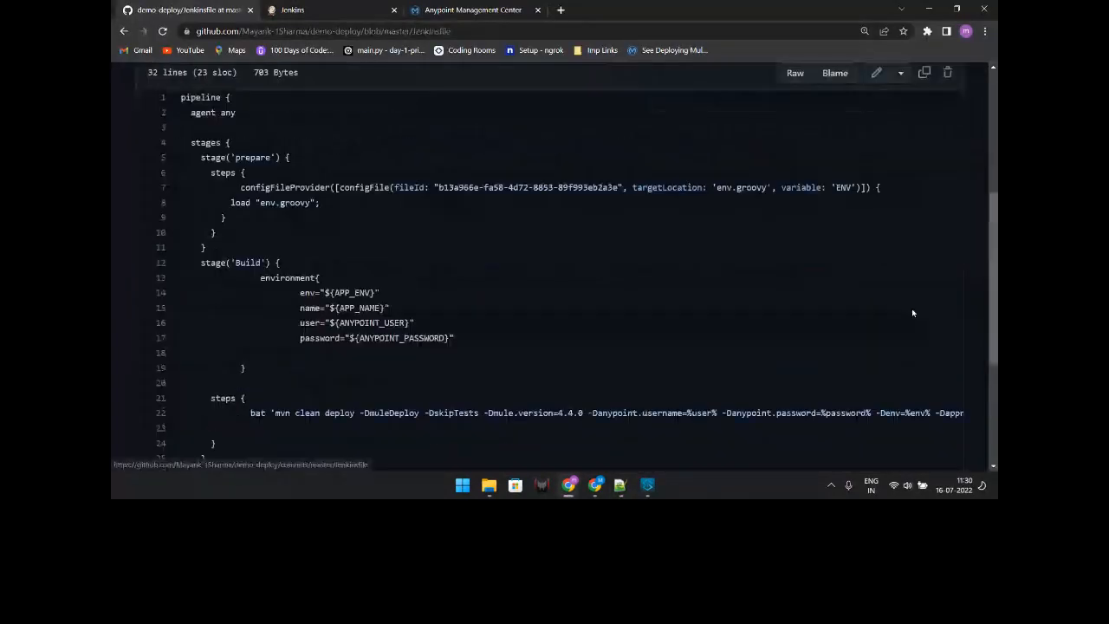
scroll(913, 313, up, 2)
click(178, 131)
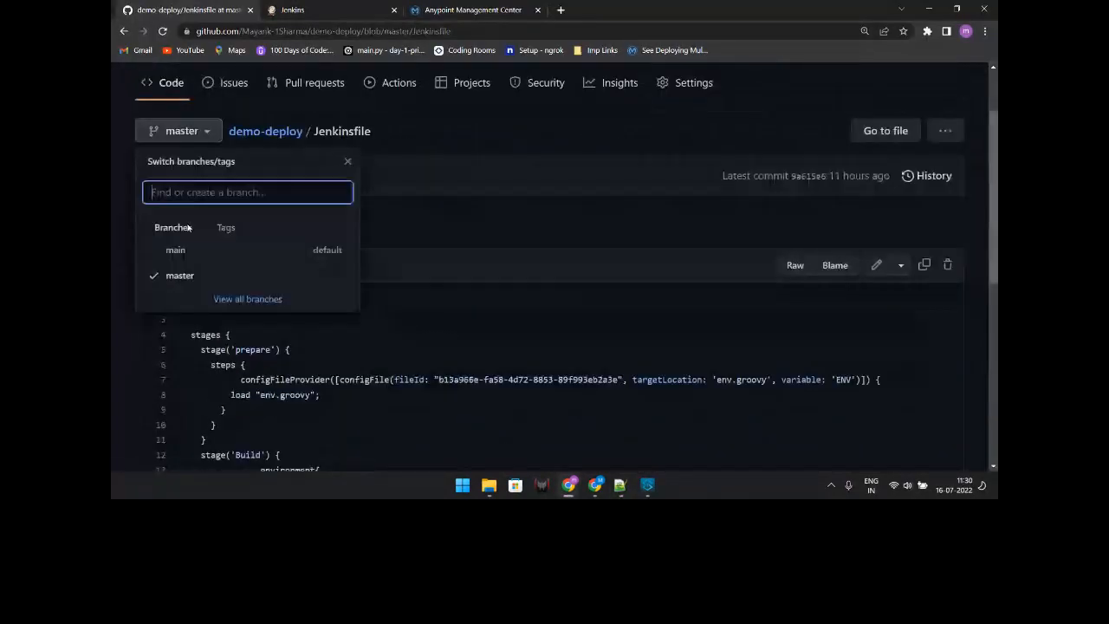
click(175, 276)
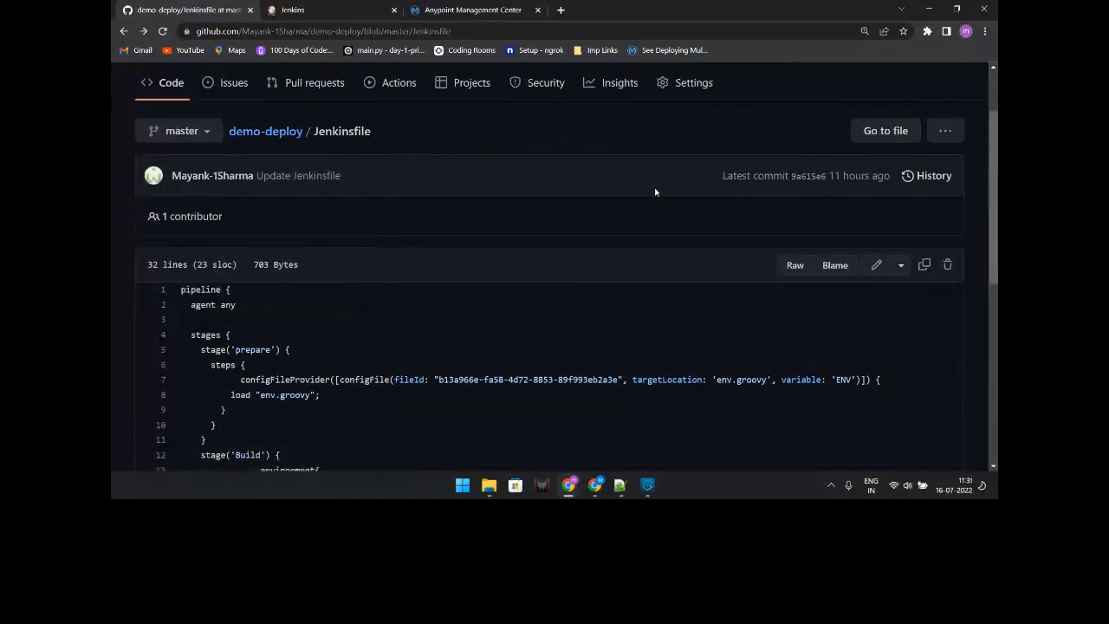
click(277, 136)
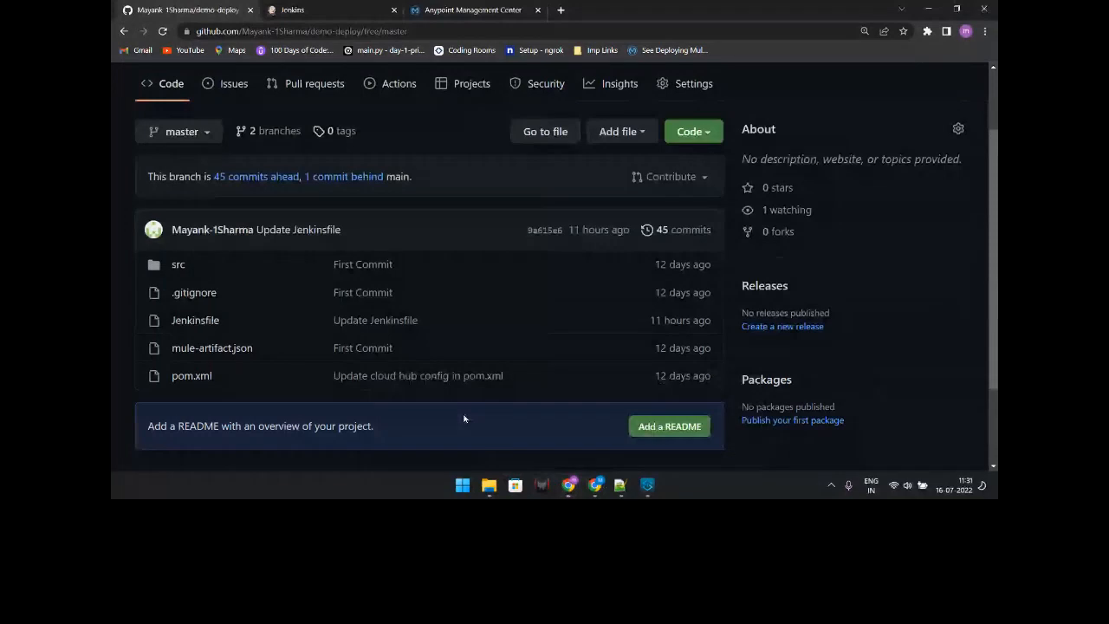
key(ctrl+Tab)
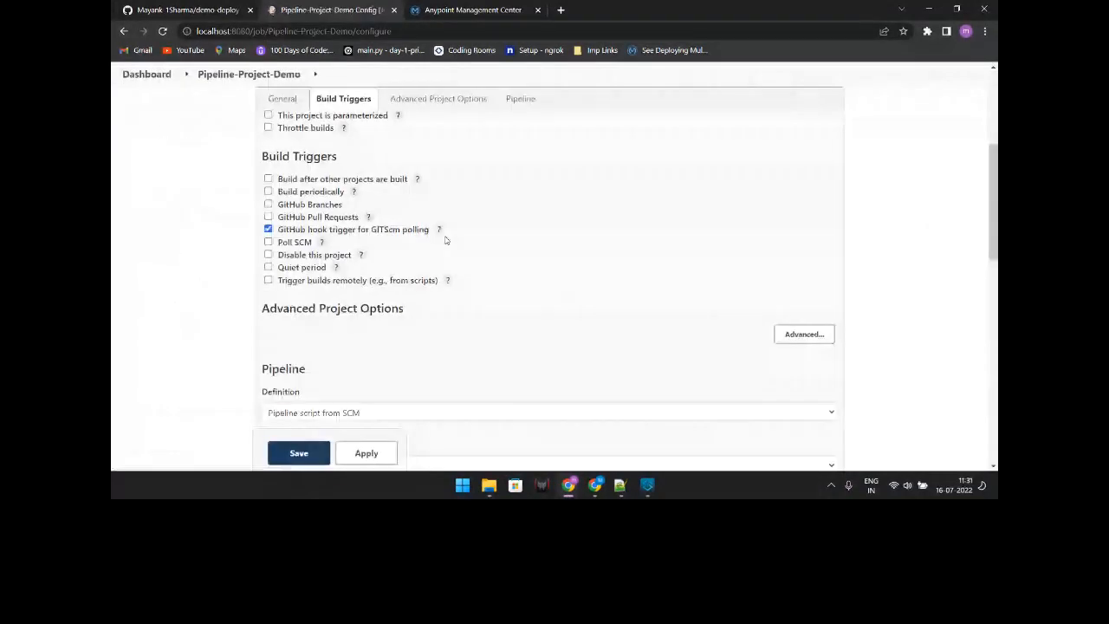
Step: Apply and save the Pipeline-Project-Demo configuration so build #3 runs, then bring up Notepad++
scroll(450, 278, down, 7)
scroll(454, 321, down, 2)
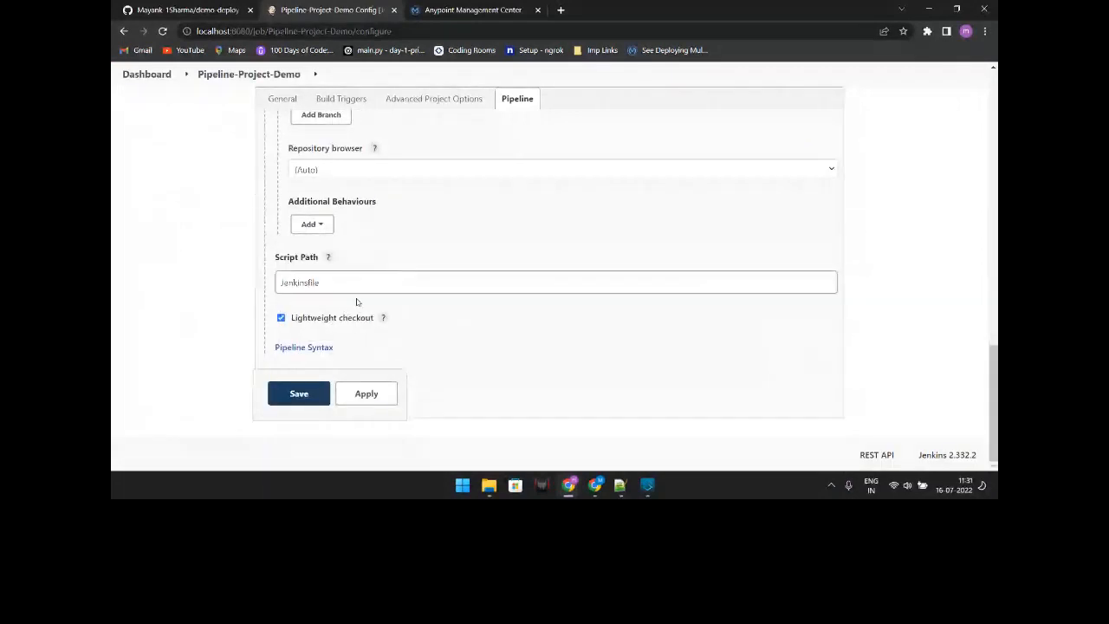
click(346, 402)
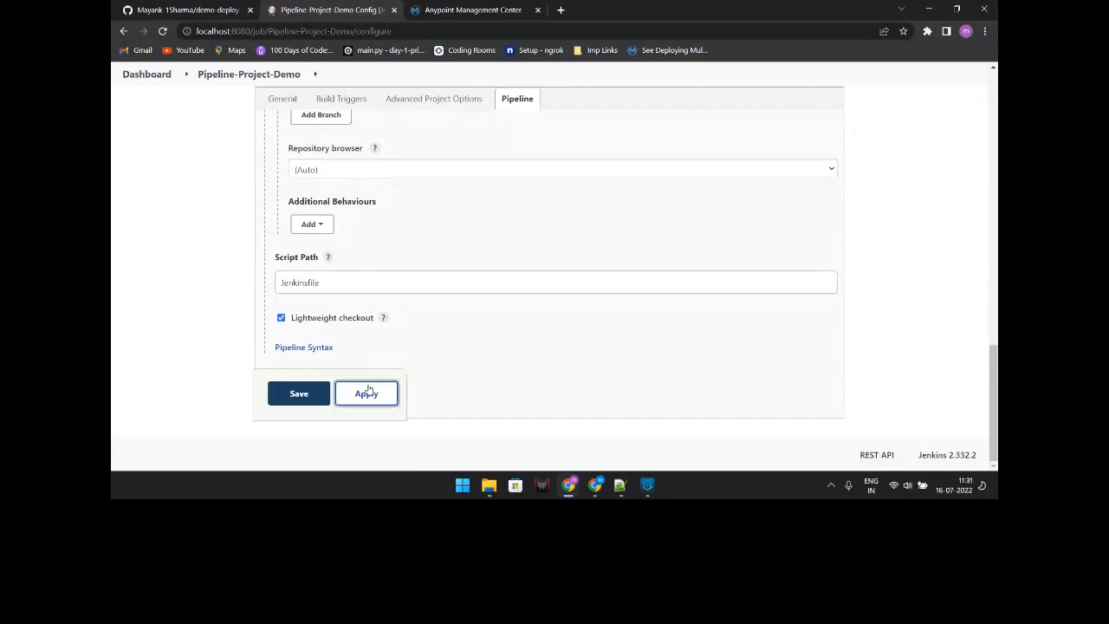
click(285, 391)
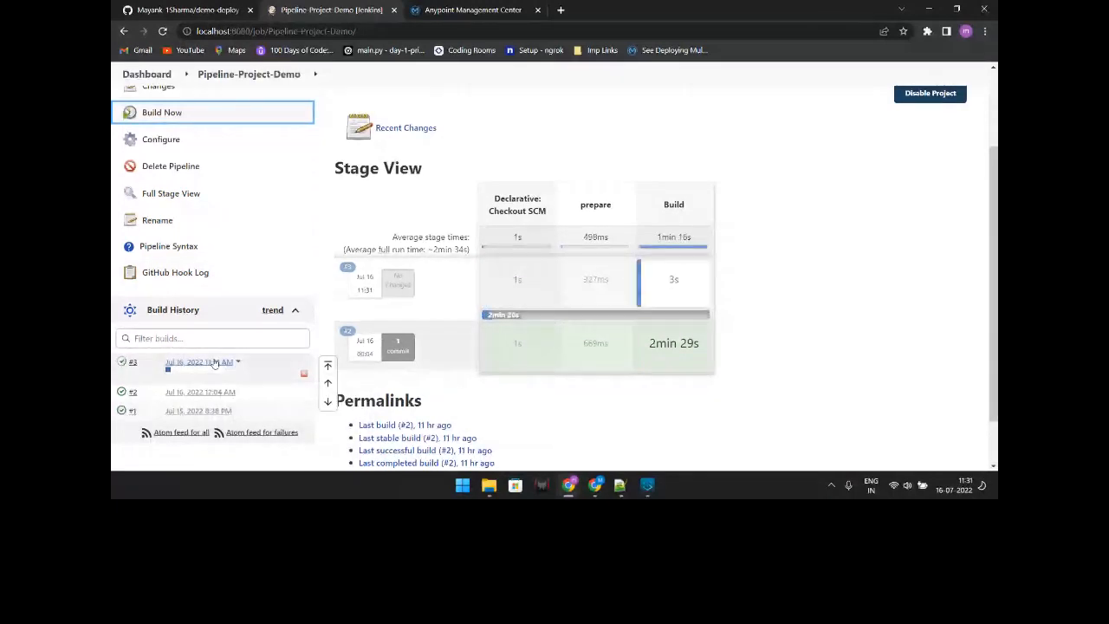
scroll(367, 164, up, 1)
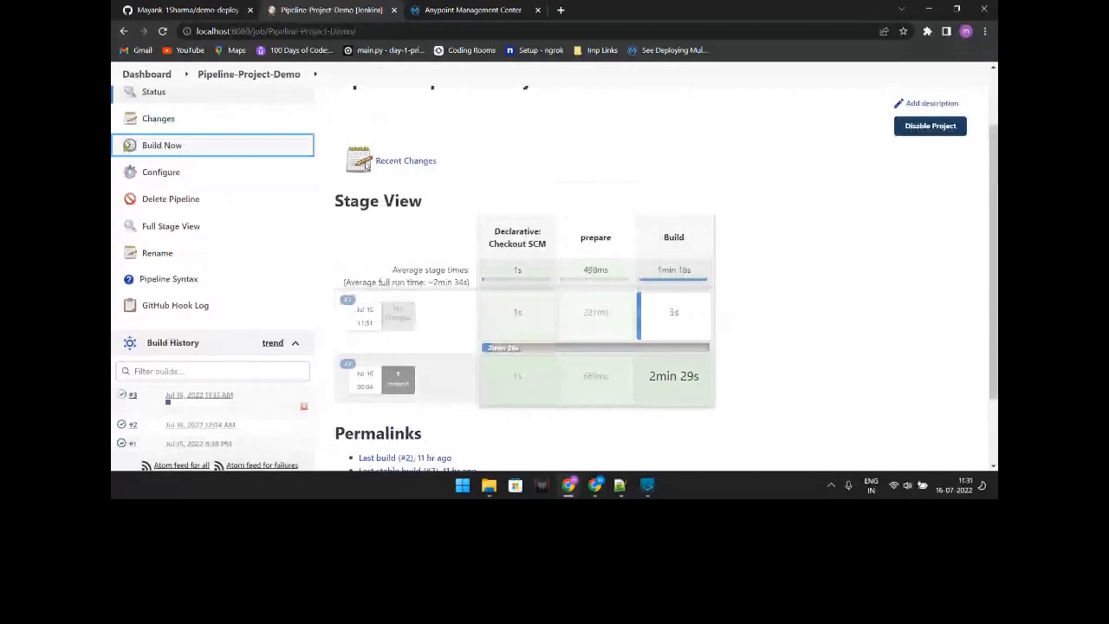
key(alt+Tab)
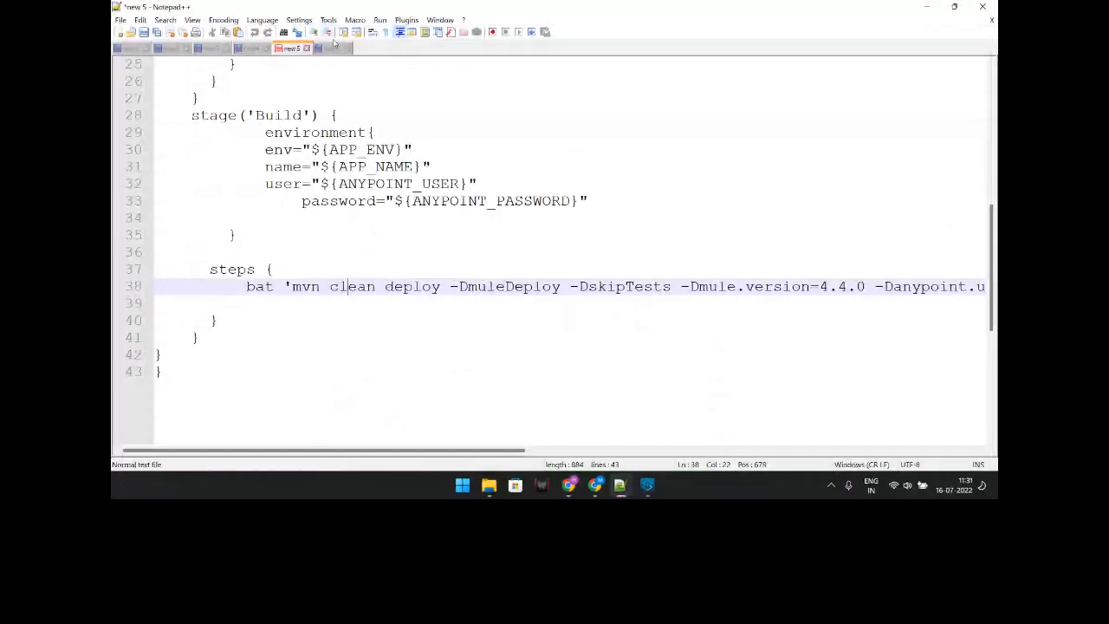
Step: Show the '2. Using - Jenkins Credentials' notes in the 'new 6' tab, then minimize Notepad++
click(334, 46)
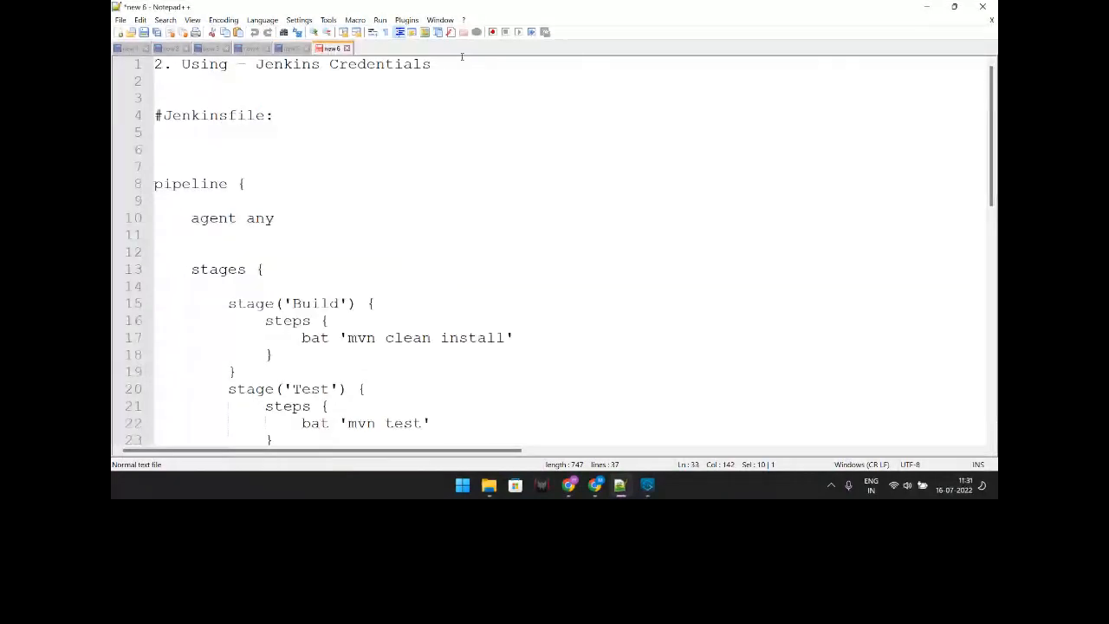
click(237, 79)
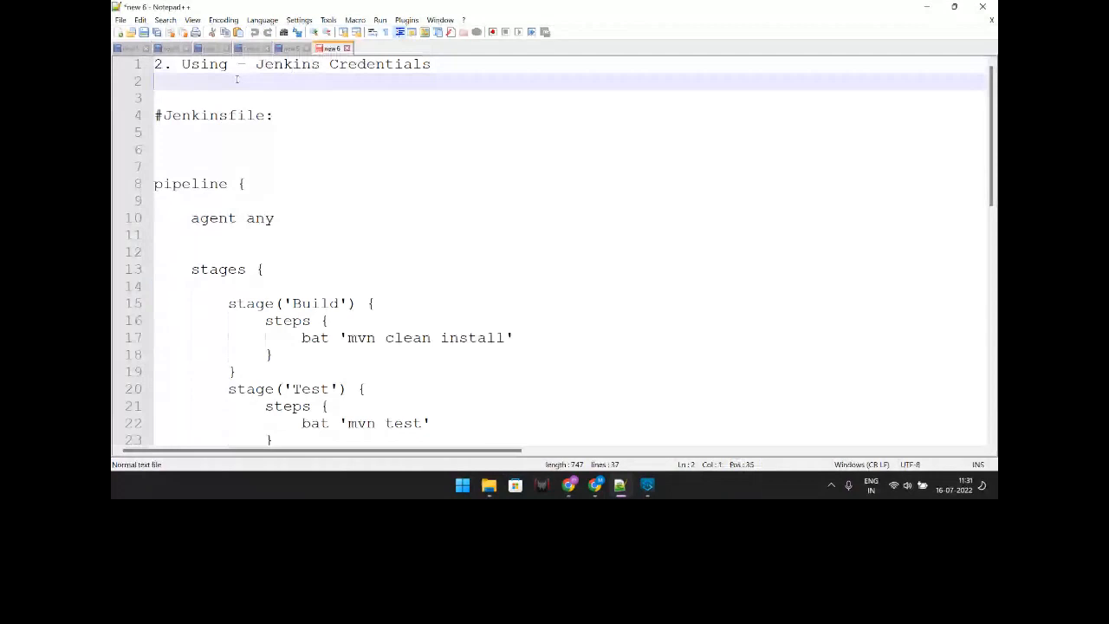
click(926, 7)
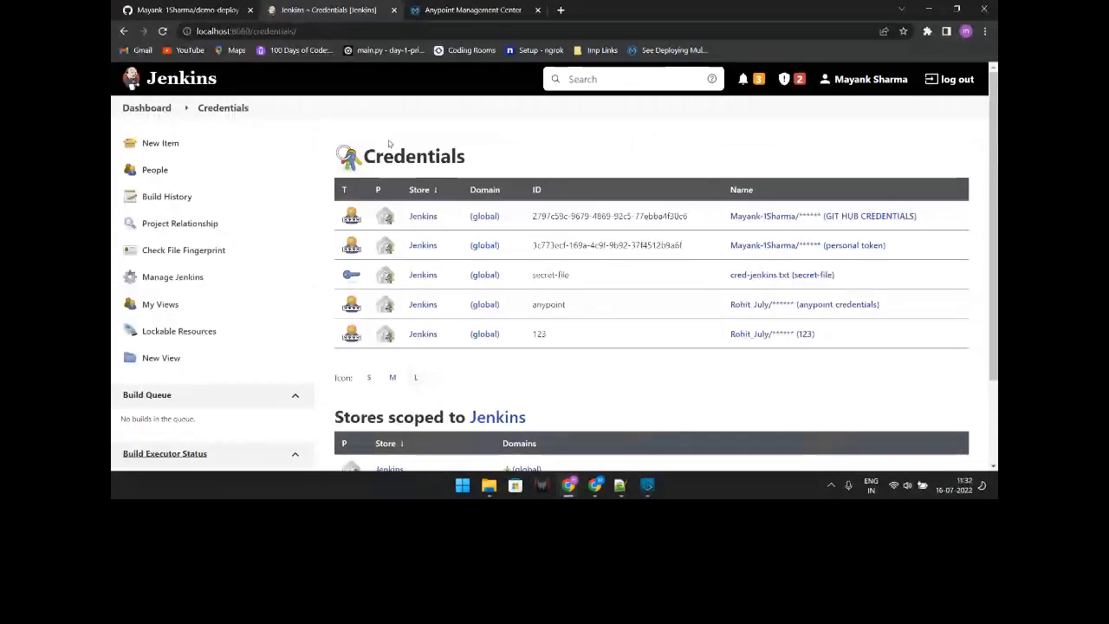
Step: Open a blank global username-with-password credential form, then return to the Notepad++ Deploy stage
scroll(525, 414, down, 1)
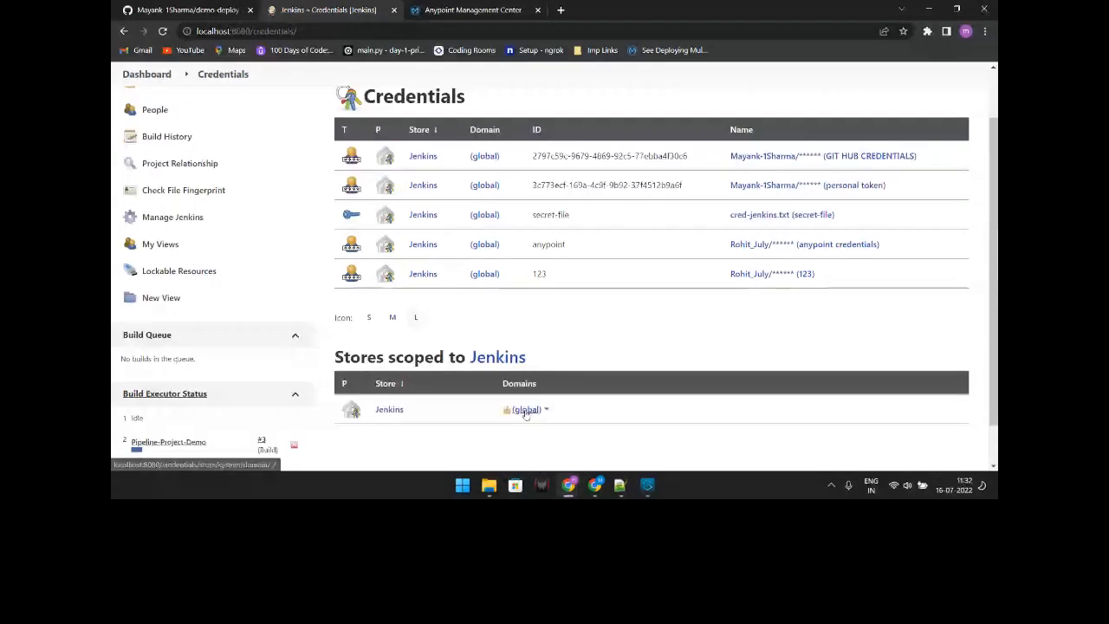
click(525, 410)
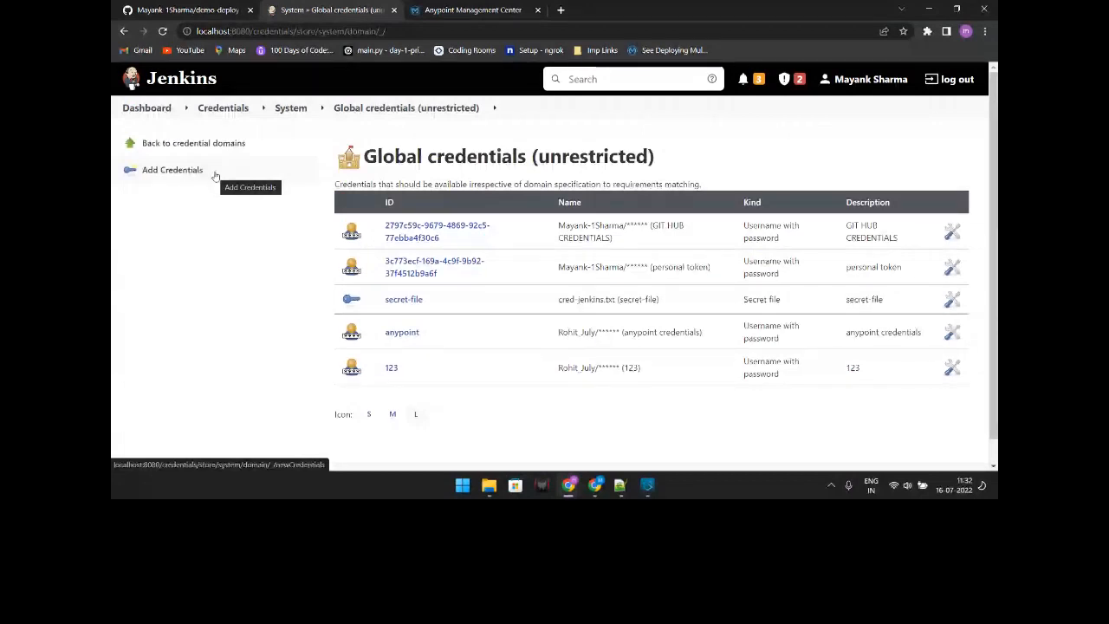
click(173, 170)
scroll(424, 218, down, 2)
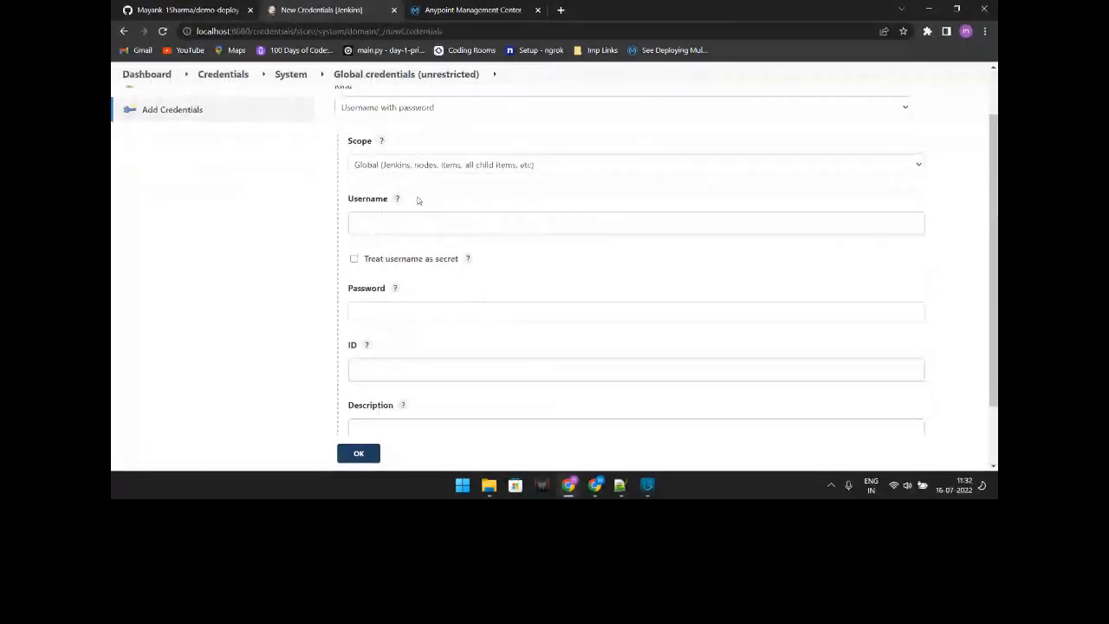
click(368, 232)
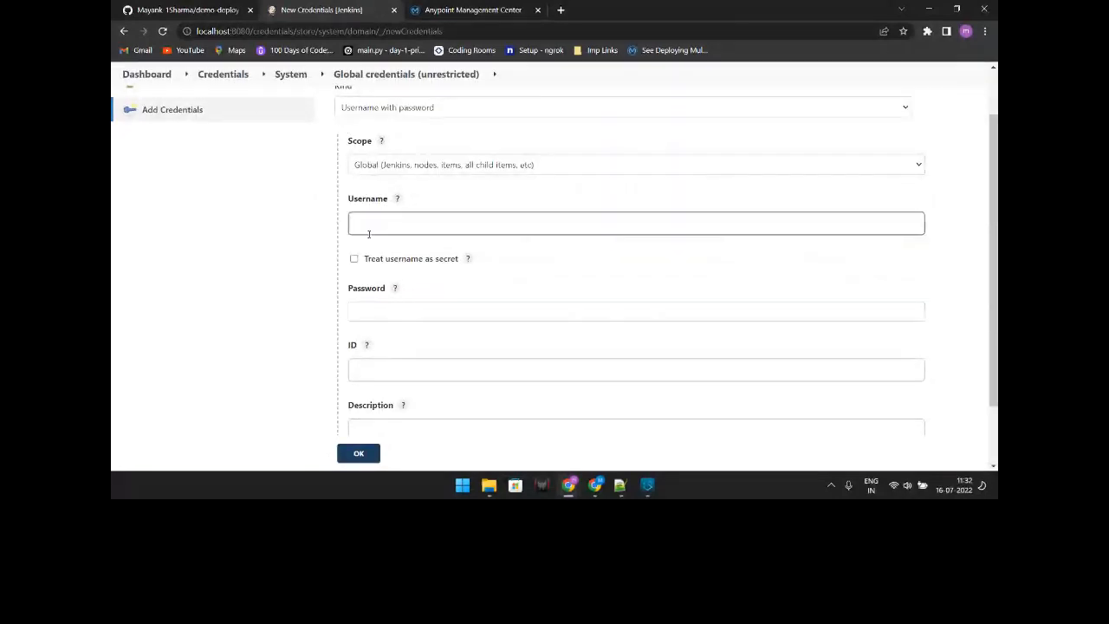
scroll(368, 232, down, 1)
click(393, 257)
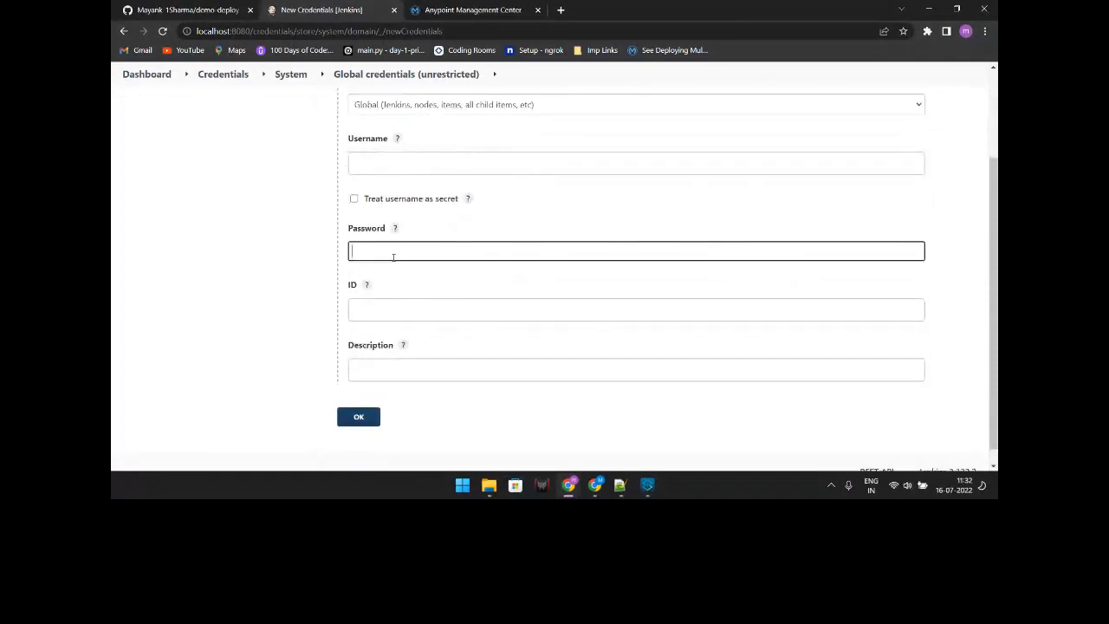
click(379, 302)
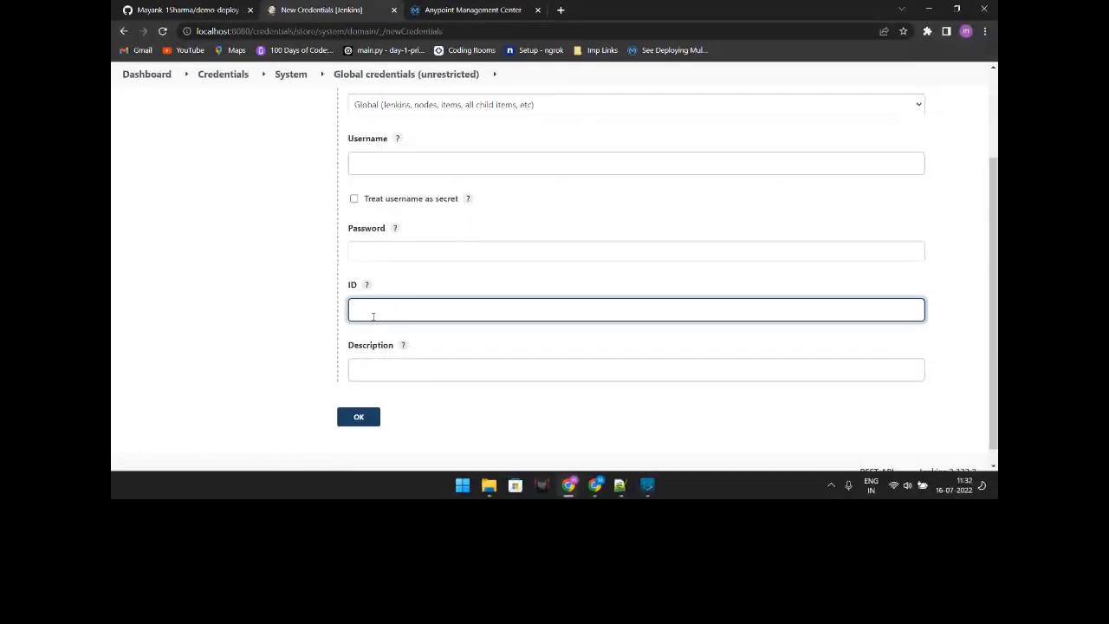
click(621, 483)
click(236, 269)
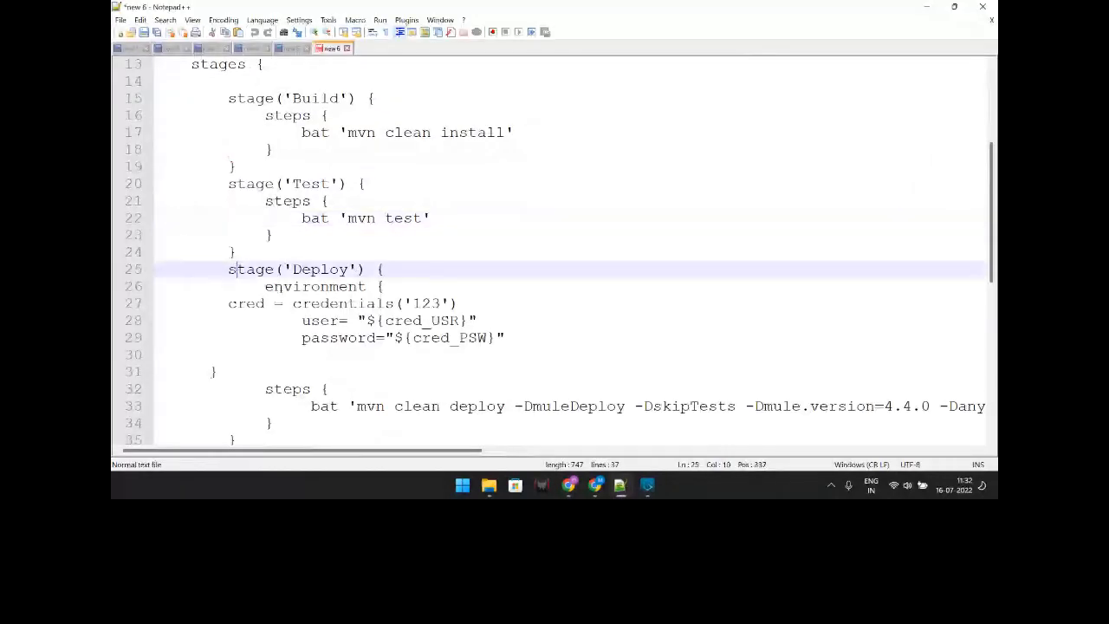
Step: Highlight the Deploy stage's credentials('123') call with cred_USR and cred_PSW, then reopen New Credentials
drag(264, 286, 491, 340)
click(267, 305)
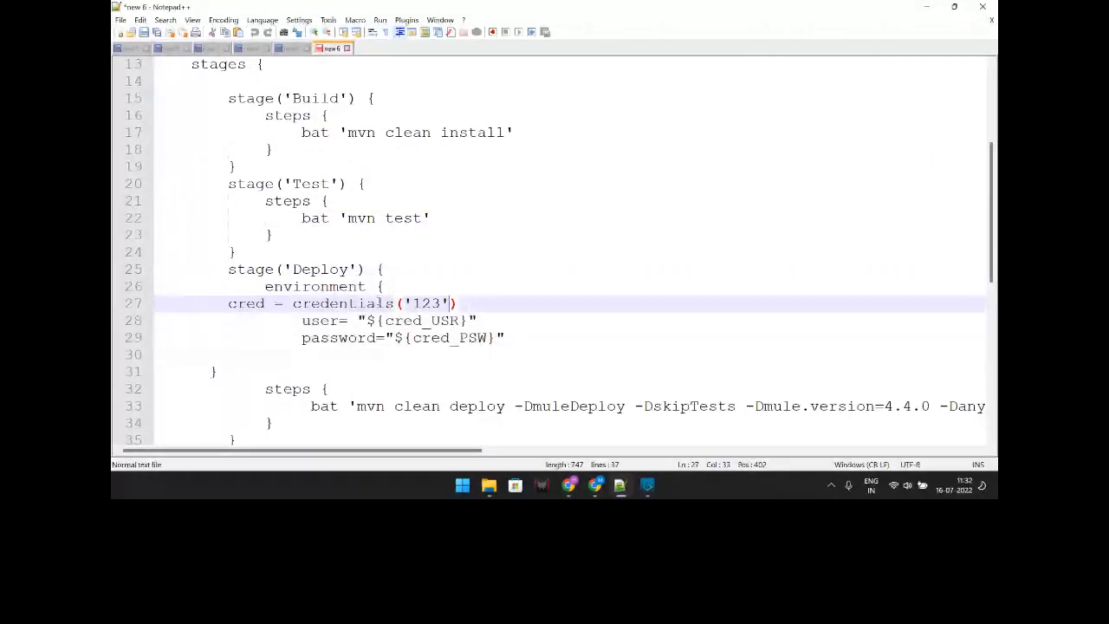
drag(293, 306, 394, 308)
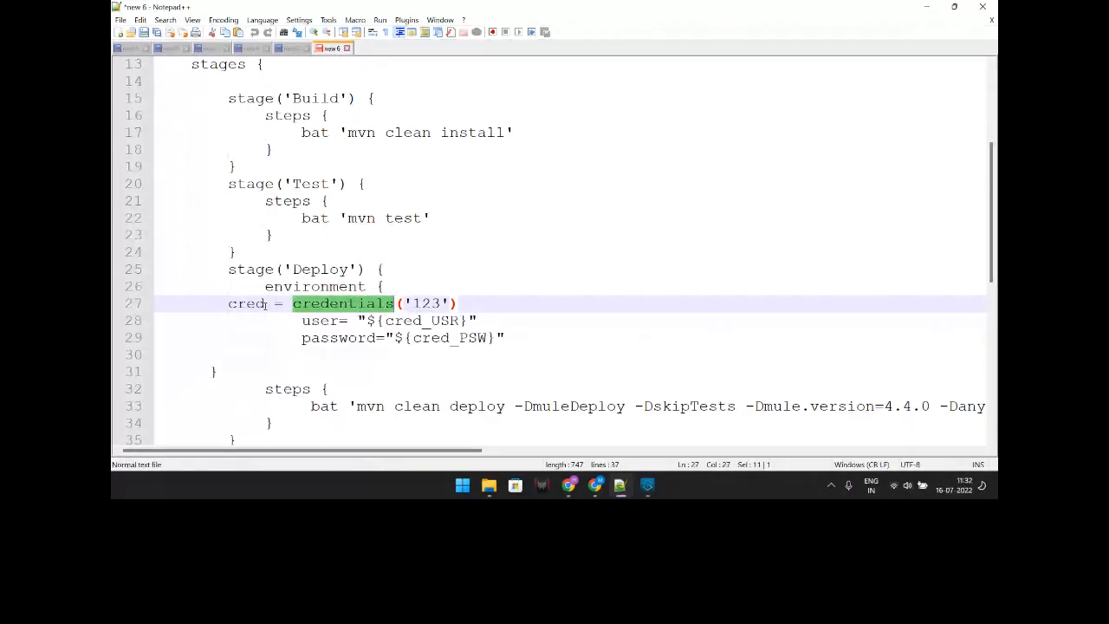
click(375, 321)
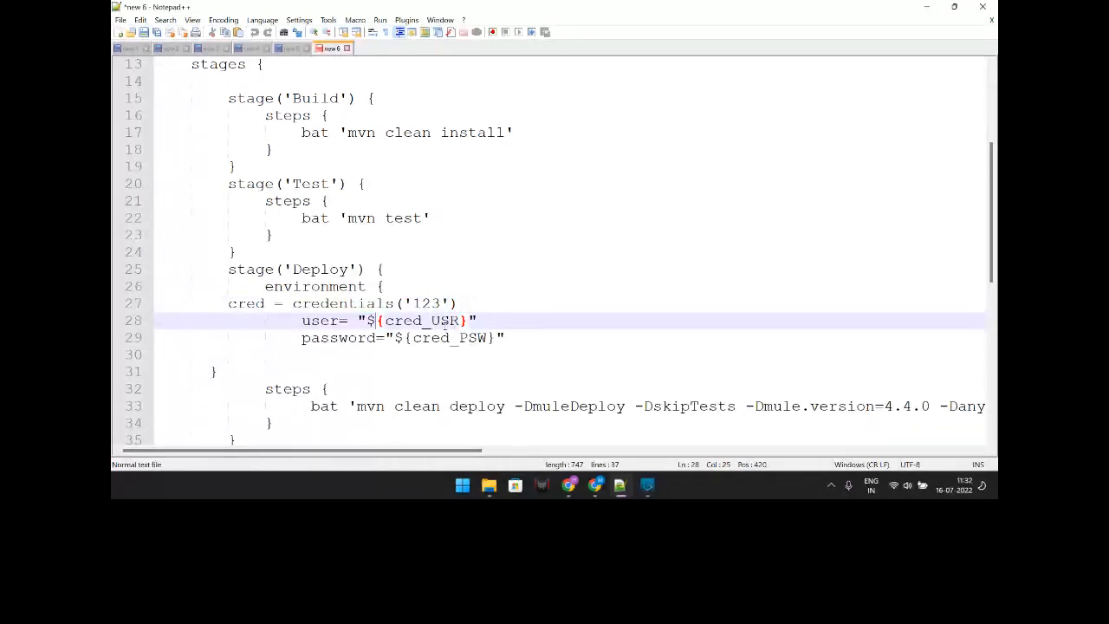
double_click(474, 338)
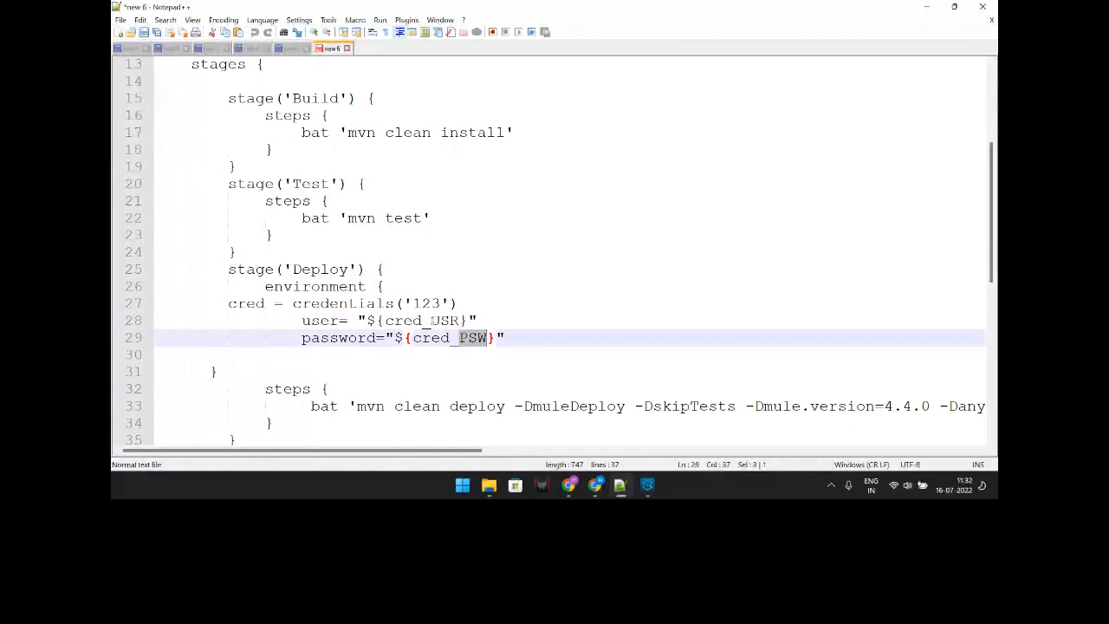
click(431, 321)
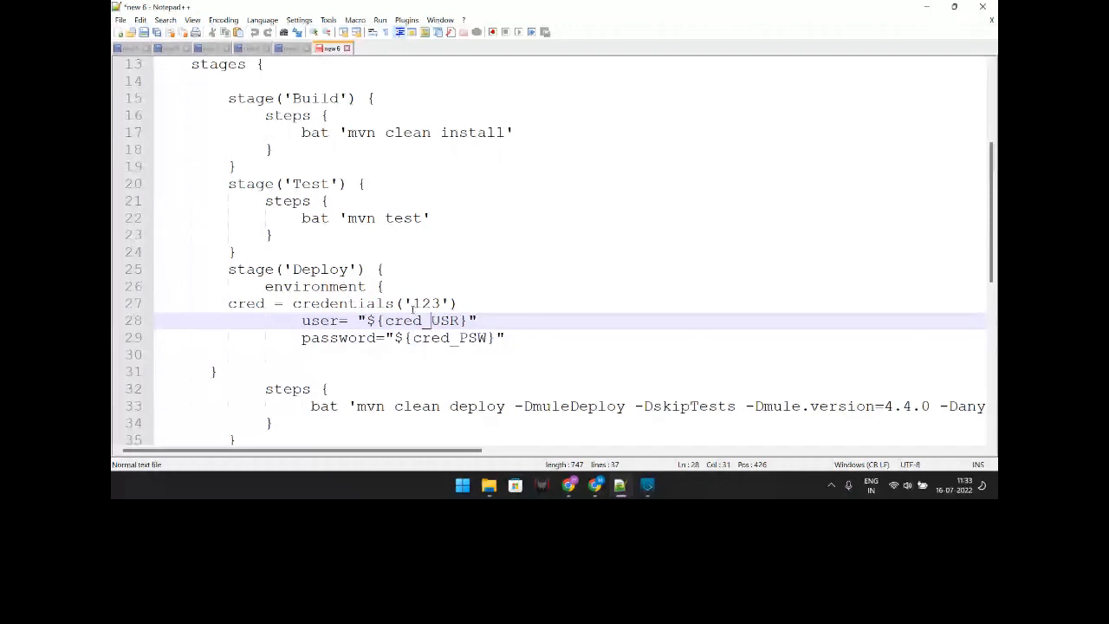
scroll(413, 308, down, 1)
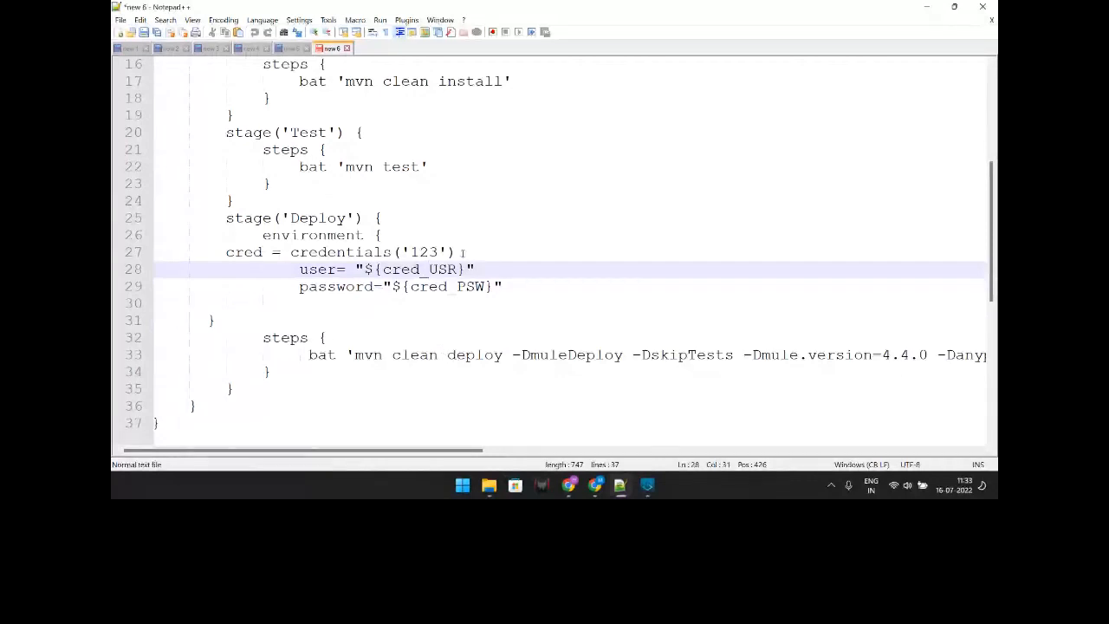
scroll(568, 199, up, 4)
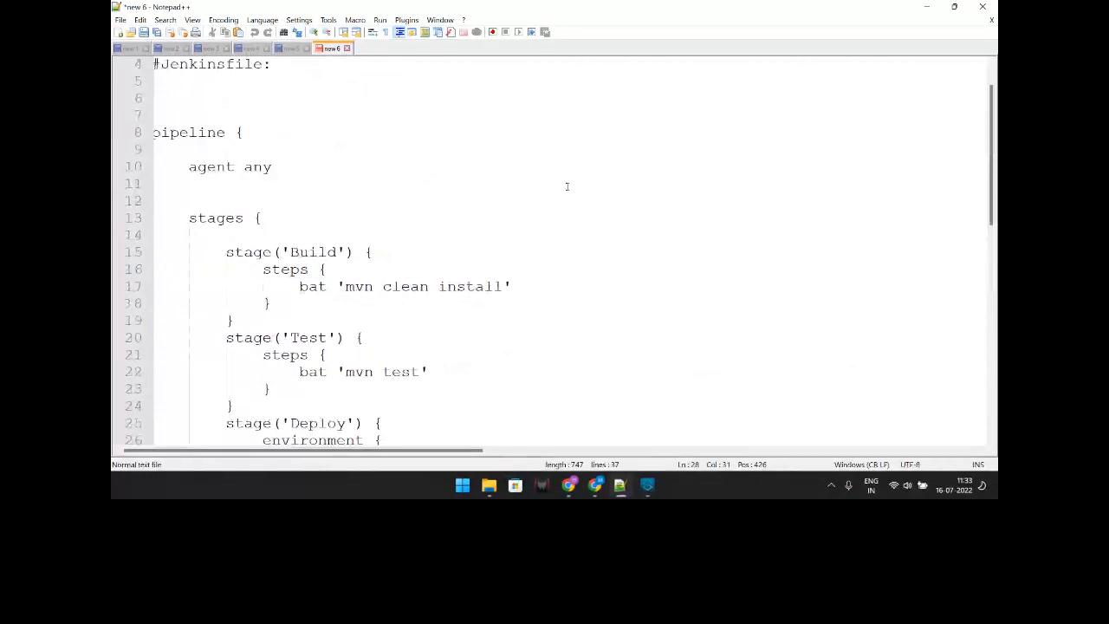
scroll(567, 186, down, 5)
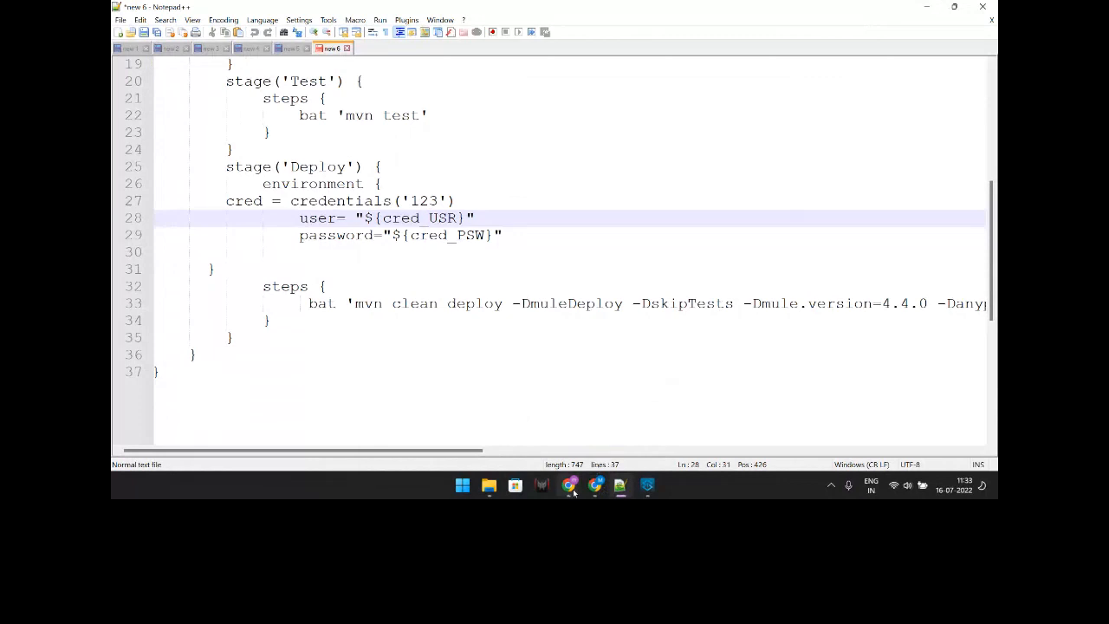
mouse_move(568, 484)
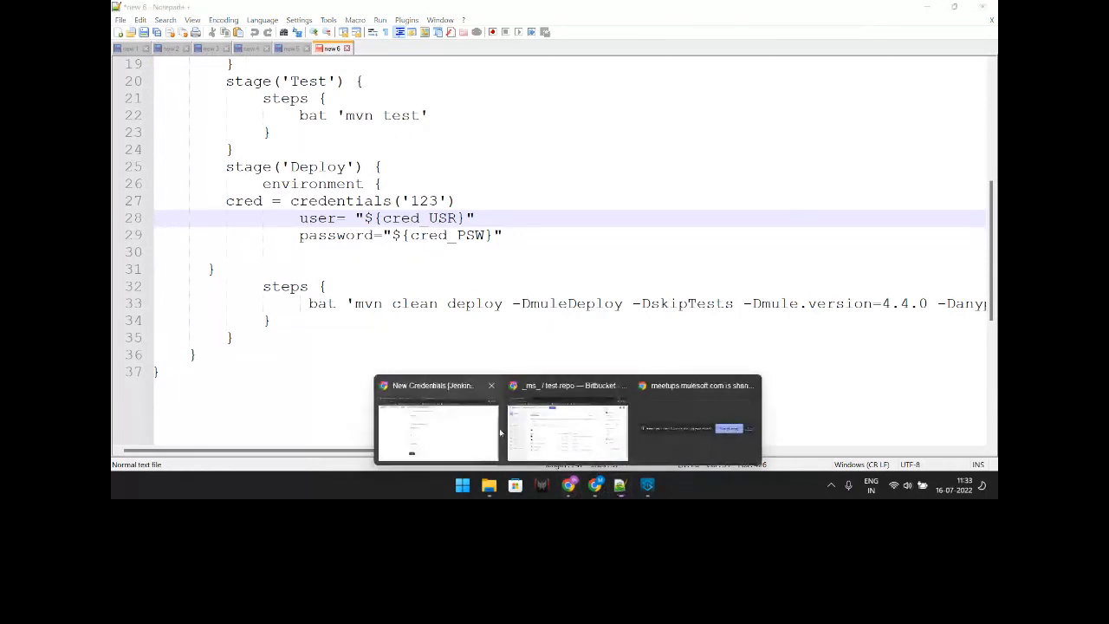
click(500, 431)
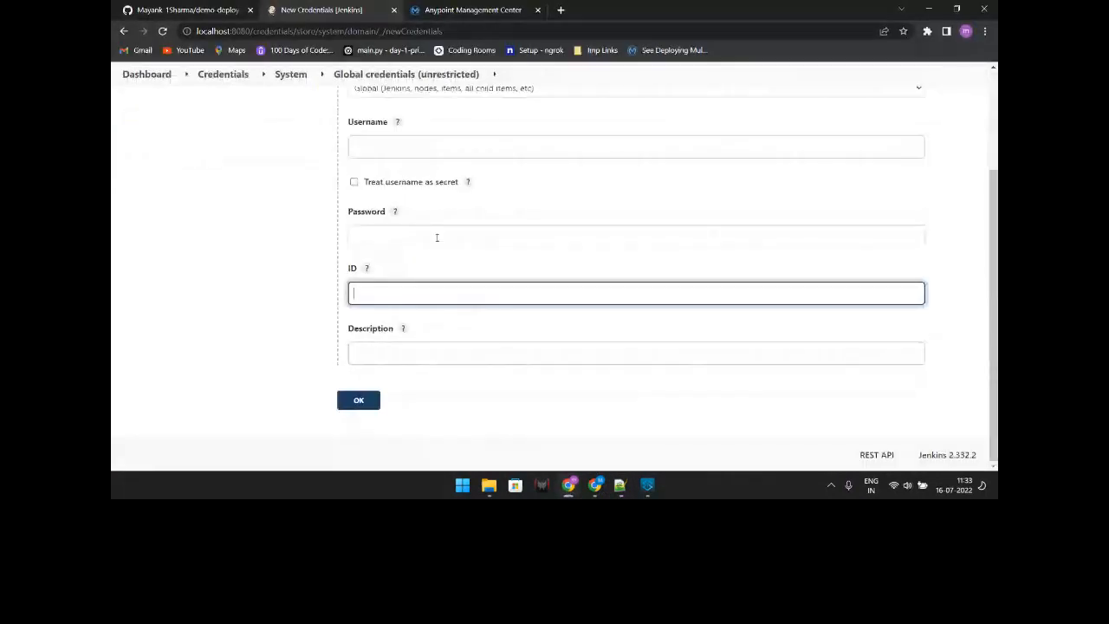
Step: Scroll through the empty New Credentials form, then switch to the GitHub demo-deploy repository
scroll(437, 237, up, 2)
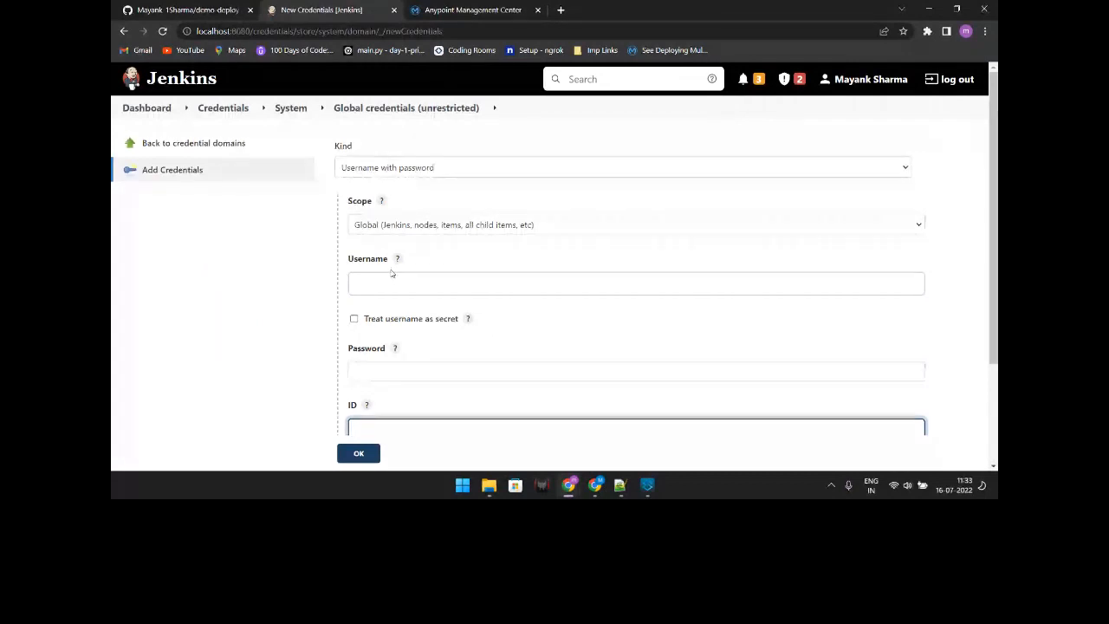
scroll(392, 273, down, 1)
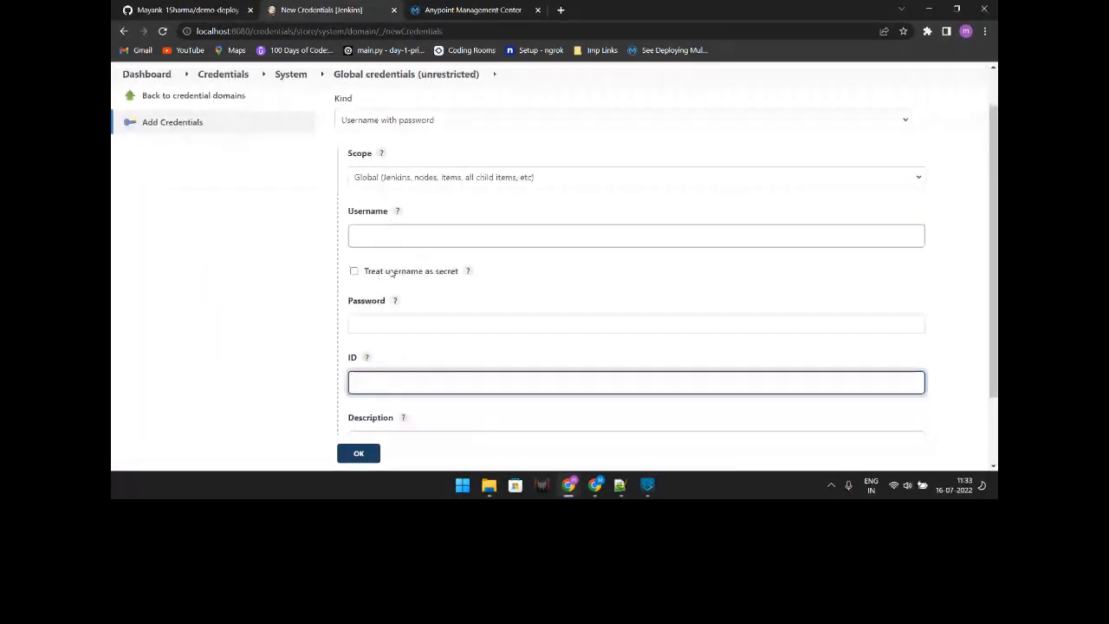
scroll(391, 273, down, 1)
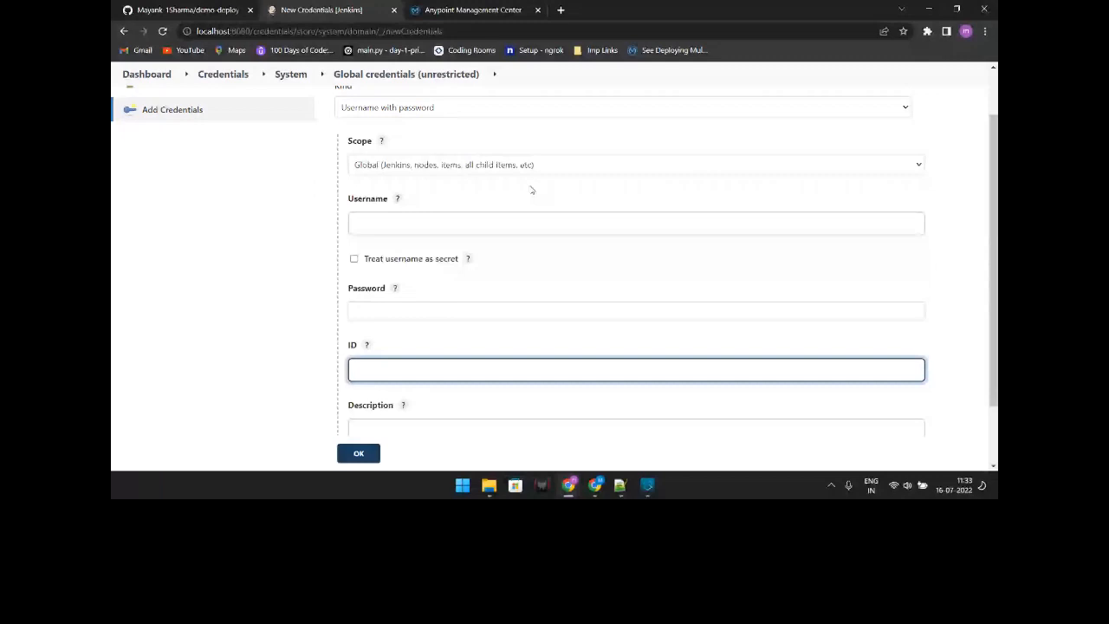
click(187, 11)
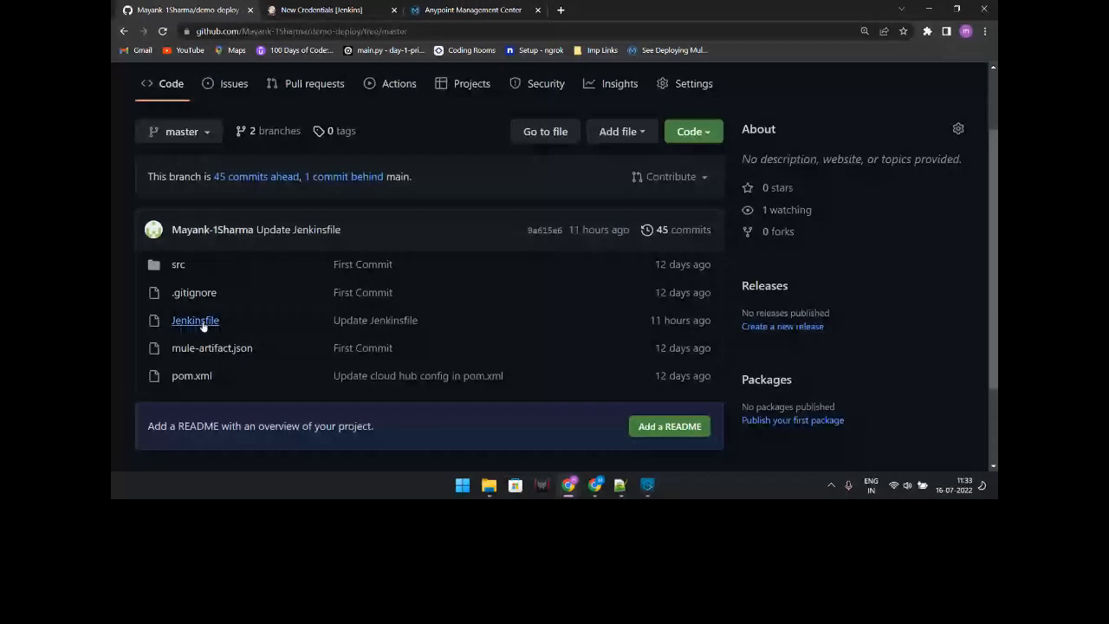
Step: Open the Jenkinsfile on GitHub, mark the %user% placeholder in the mvn command, and zoom in
click(196, 321)
scroll(328, 286, down, 3)
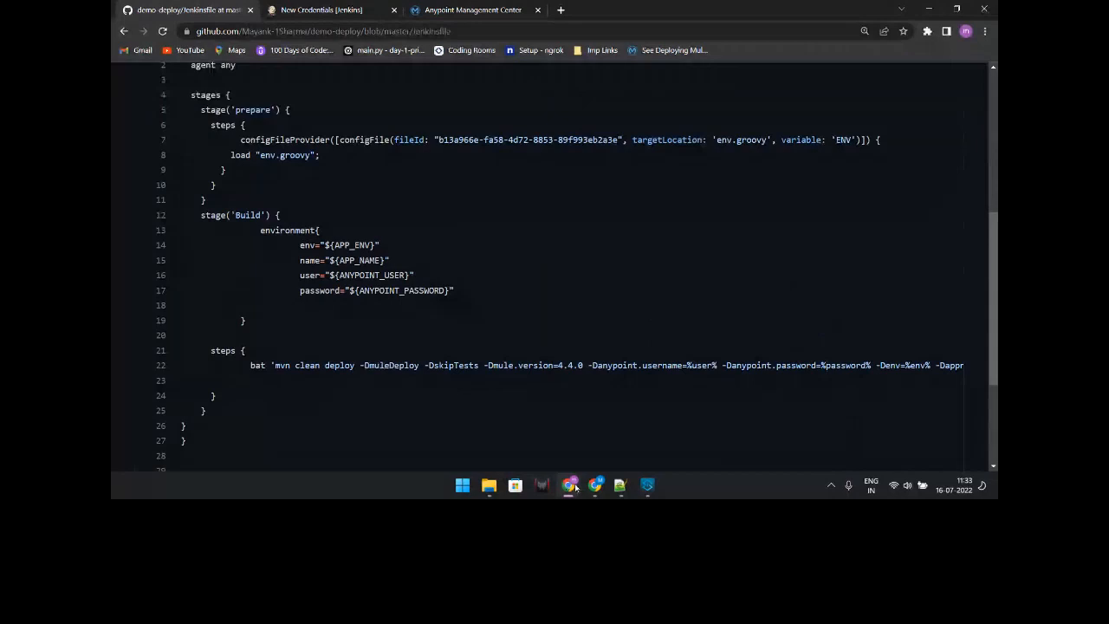
scroll(526, 382, down, 2)
drag(425, 409, 526, 426)
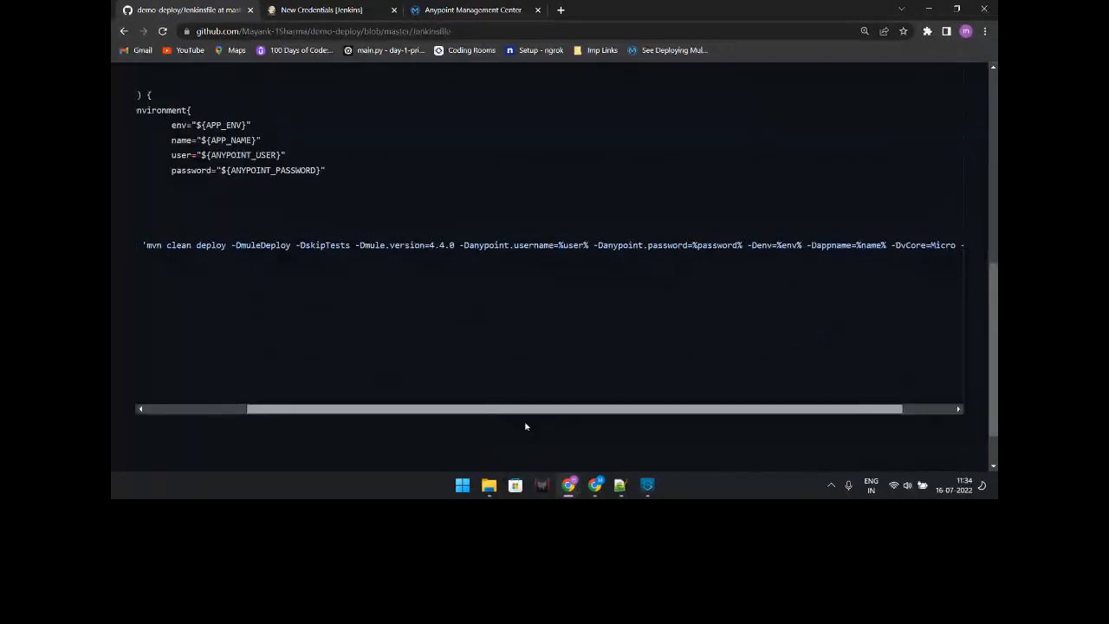
drag(525, 426, 624, 433)
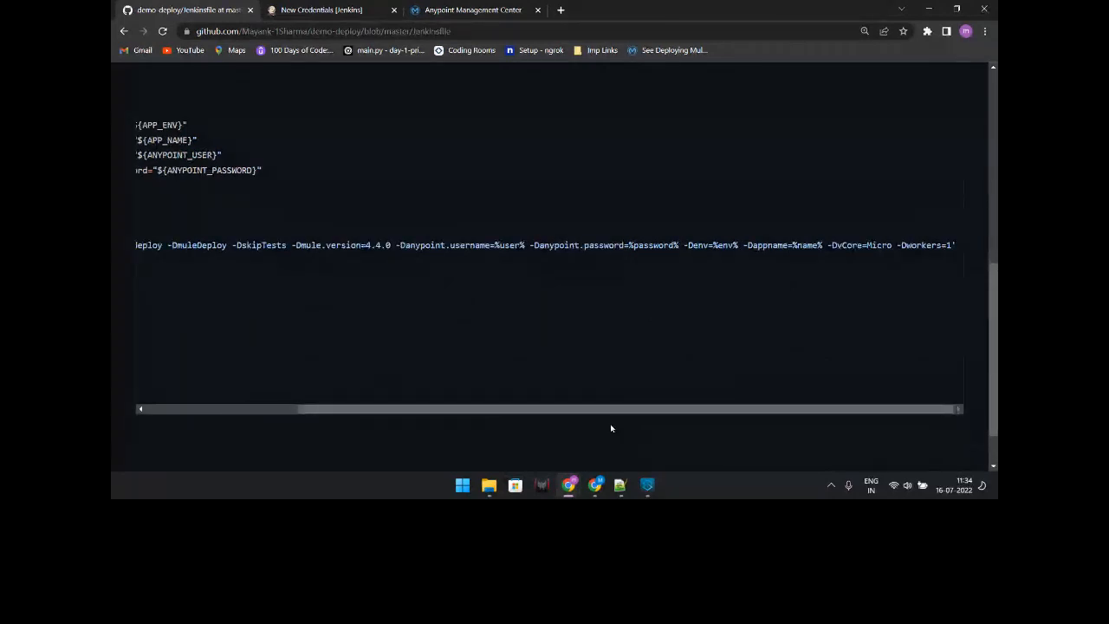
drag(495, 246, 525, 247)
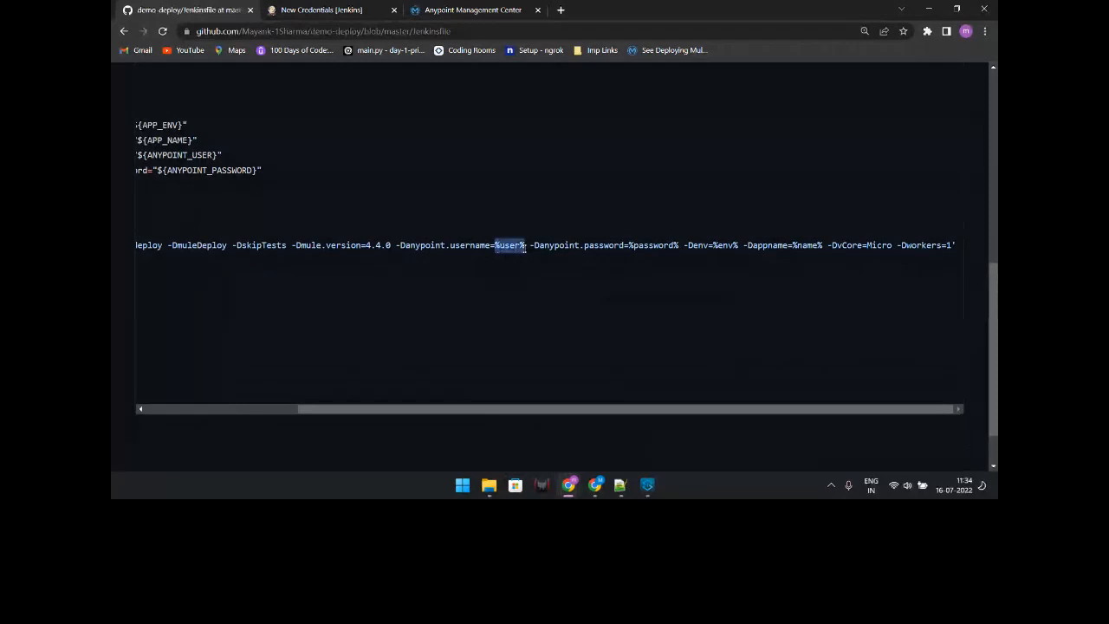
key(ctrl+plus)
key(ctrl+plus)
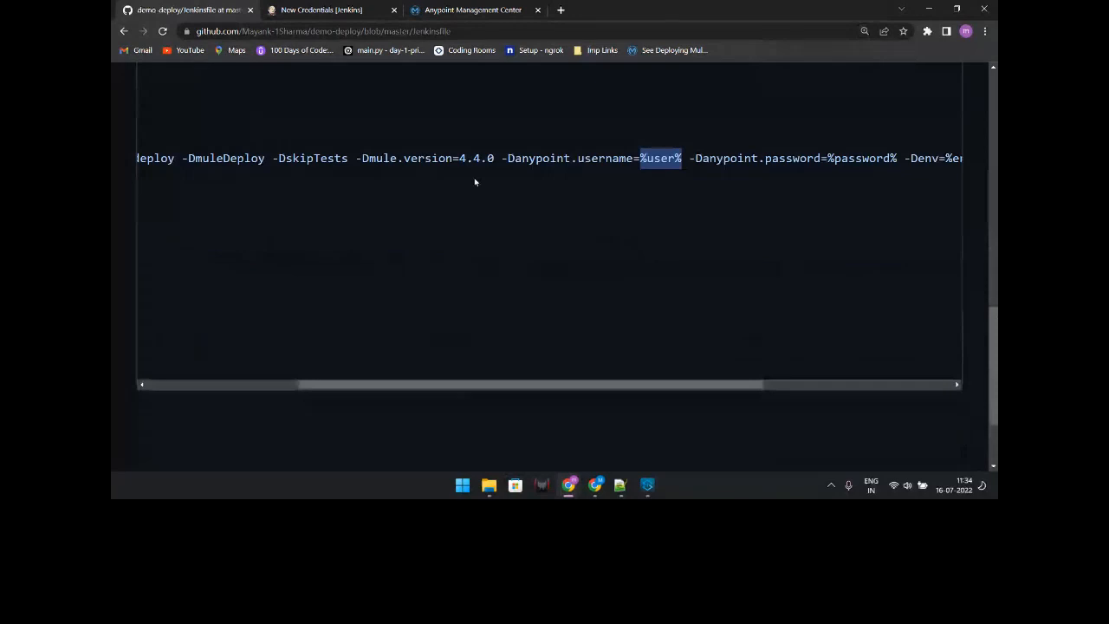
Step: Highlight the %password%, %env%, %name% placeholders and vCore value Micro, then return to Notepad++
scroll(475, 182, right, 3)
drag(574, 160, 602, 166)
drag(684, 158, 720, 159)
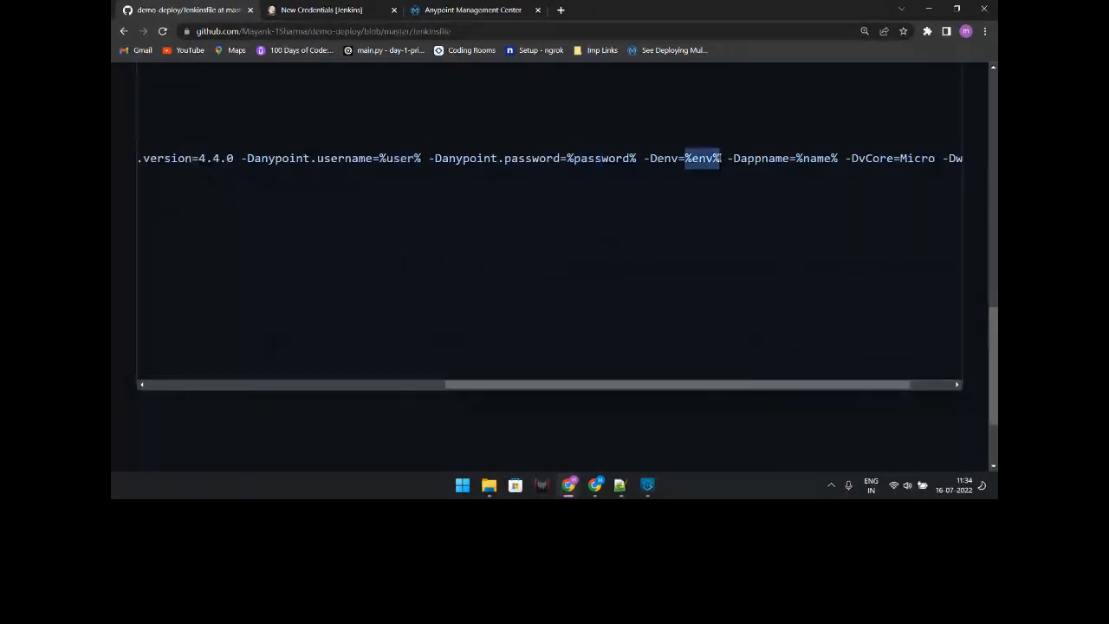
drag(796, 158, 832, 159)
drag(656, 387, 768, 383)
click(822, 161)
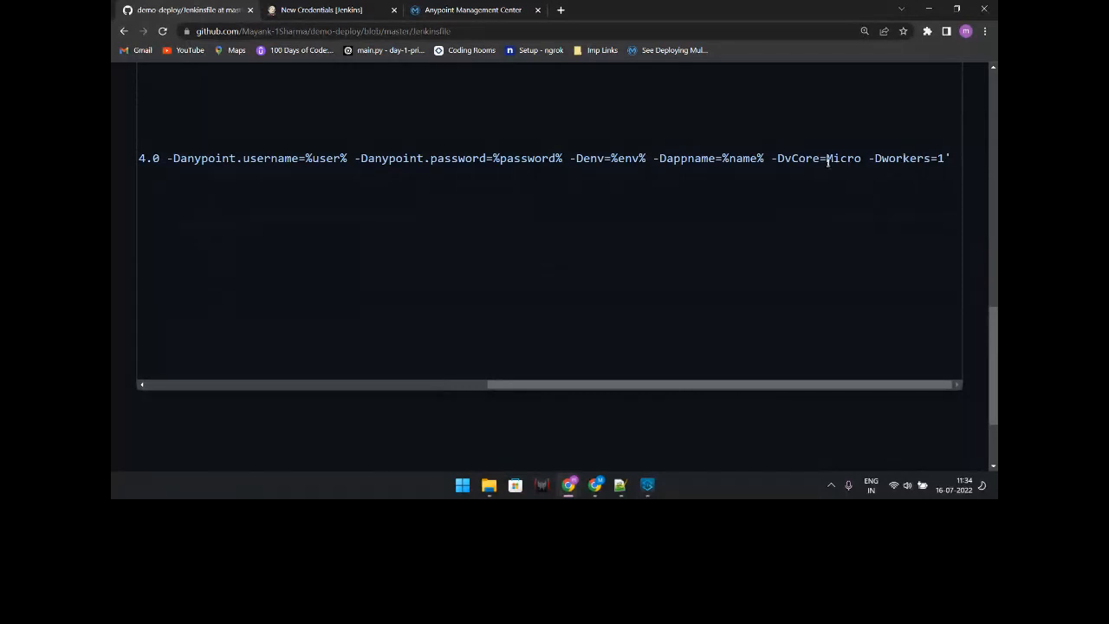
drag(827, 161, 861, 158)
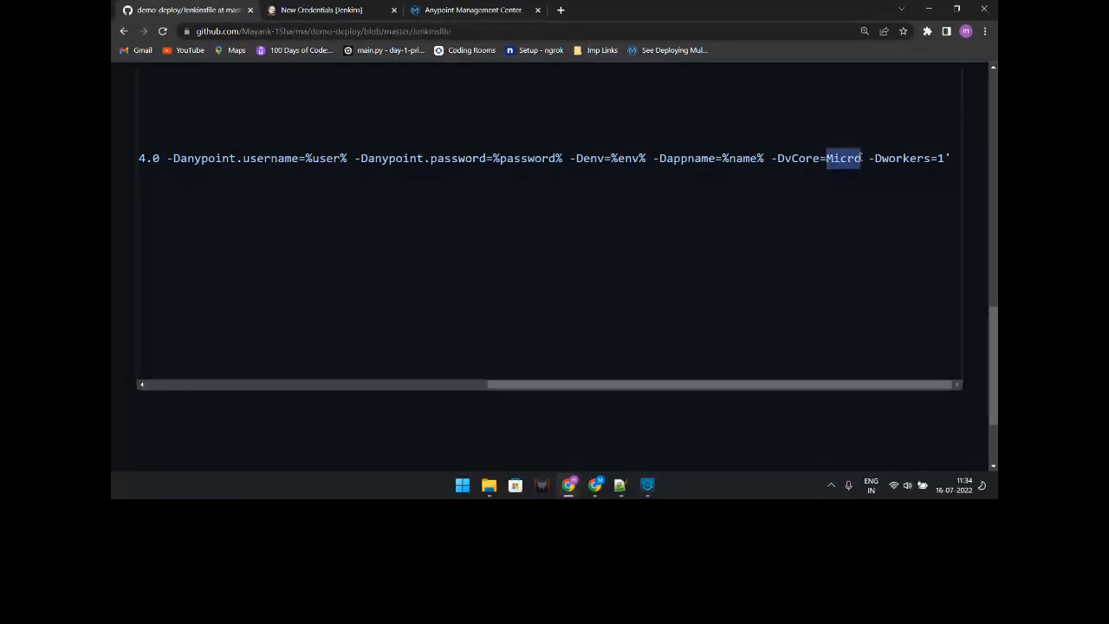
click(937, 158)
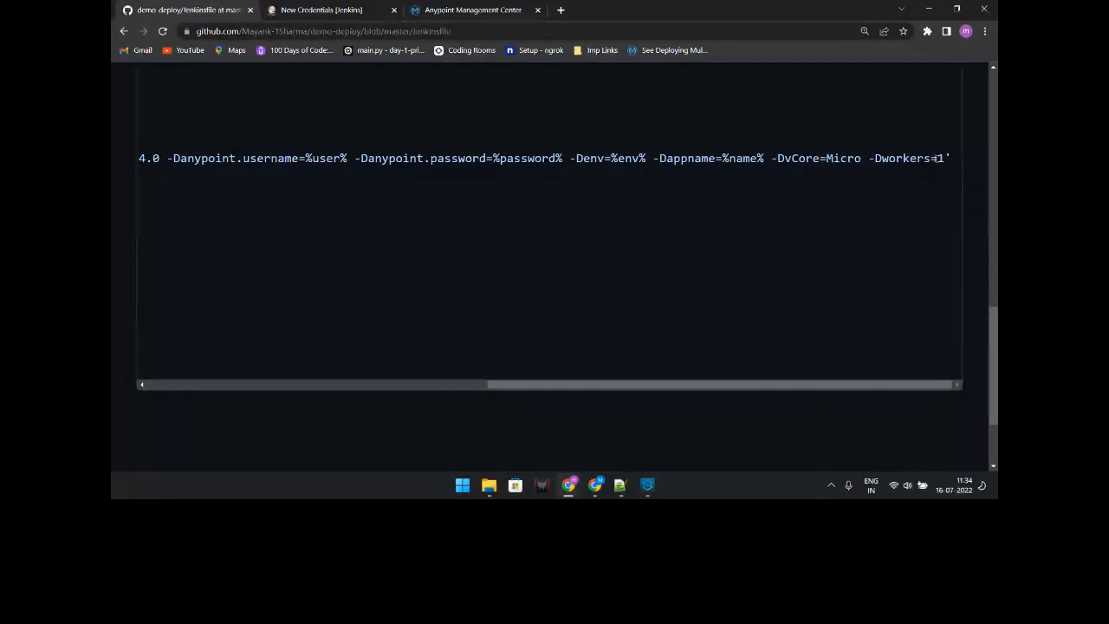
drag(619, 381, 157, 410)
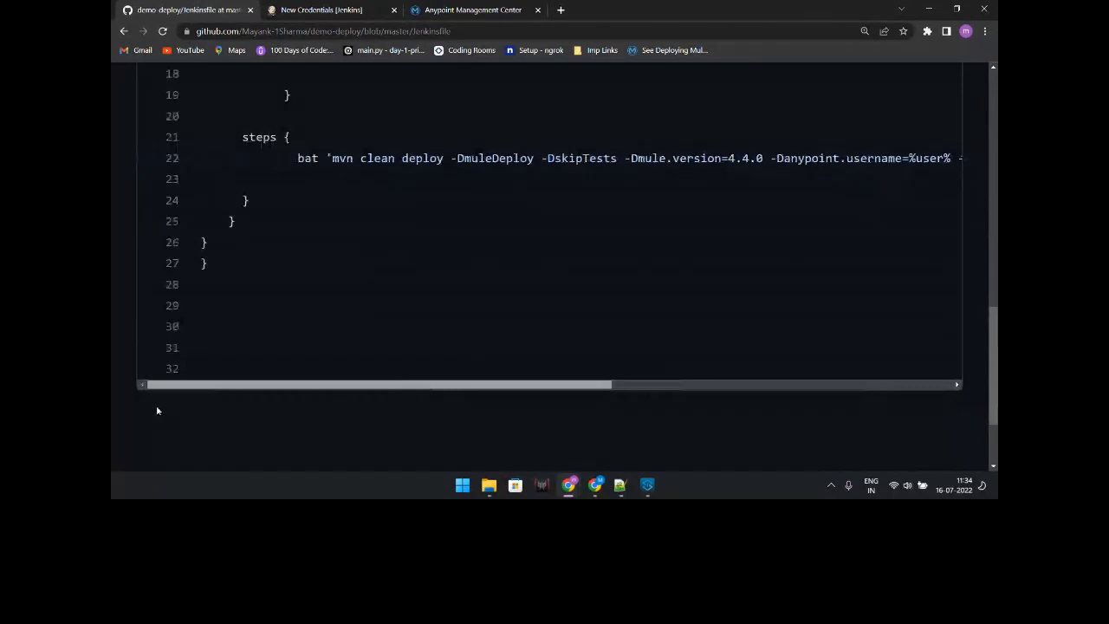
key(alt+Tab)
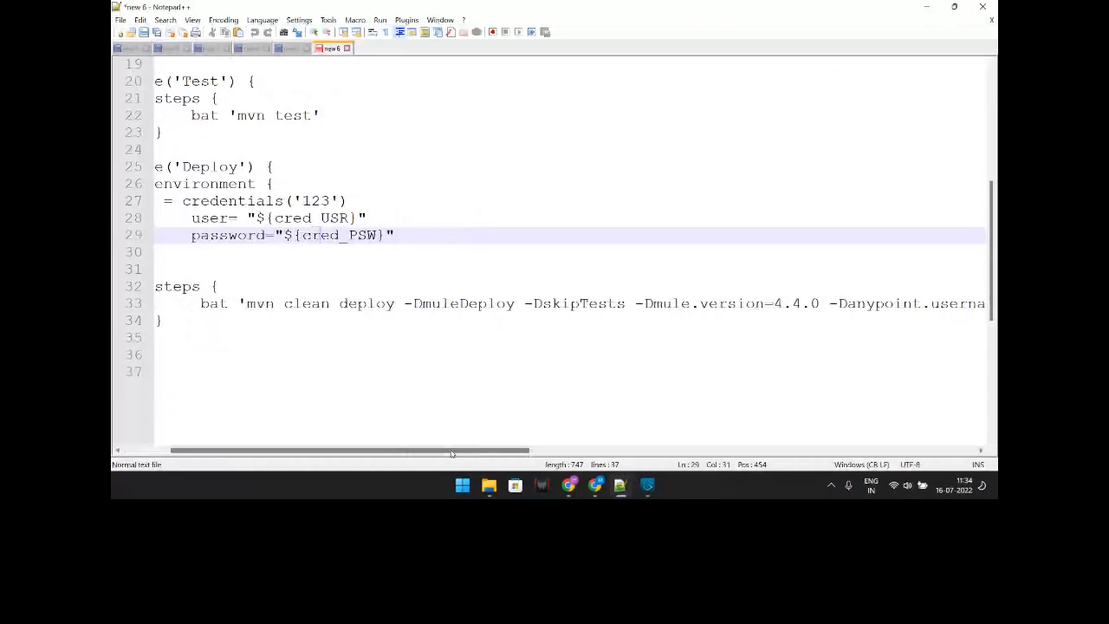
Step: Scroll along the long mvn deploy command on line 33, then bring up the GitHub window
drag(451, 453, 320, 415)
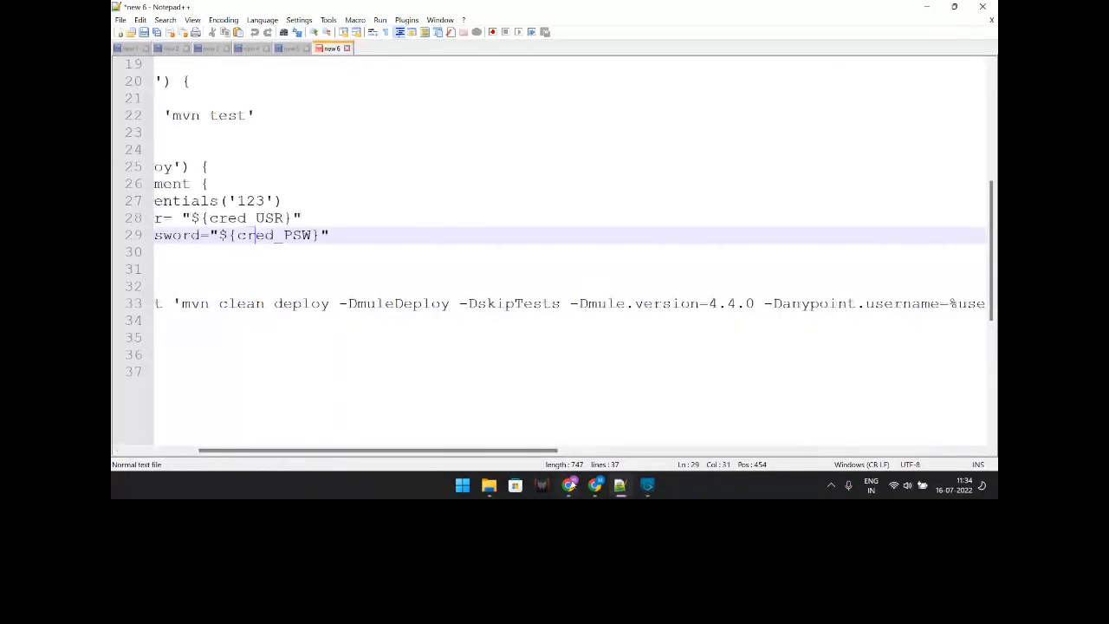
click(595, 488)
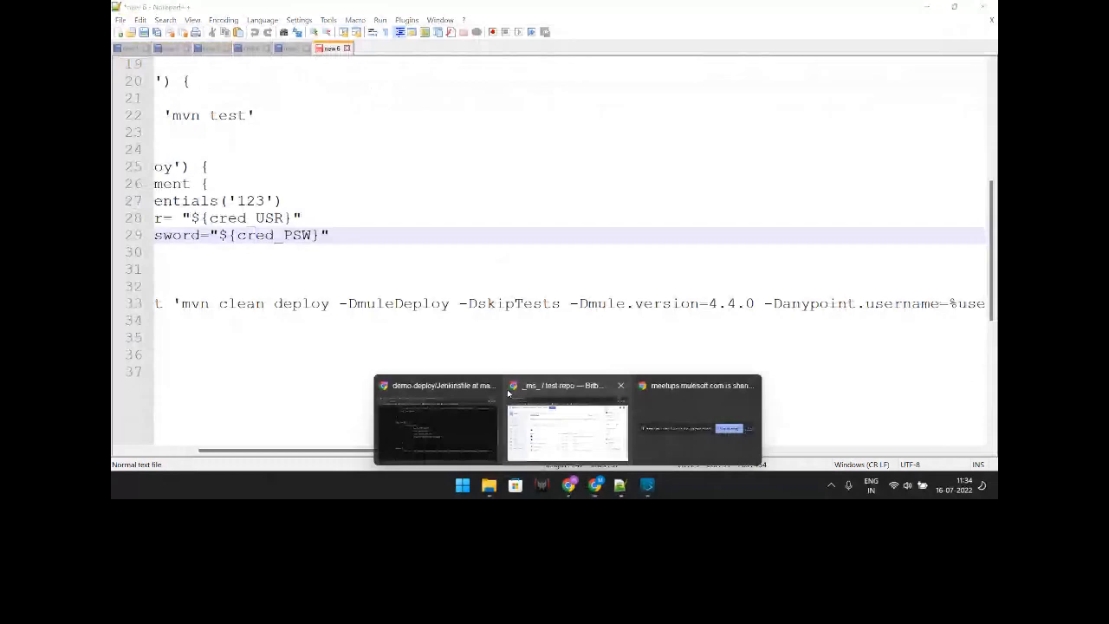
click(507, 394)
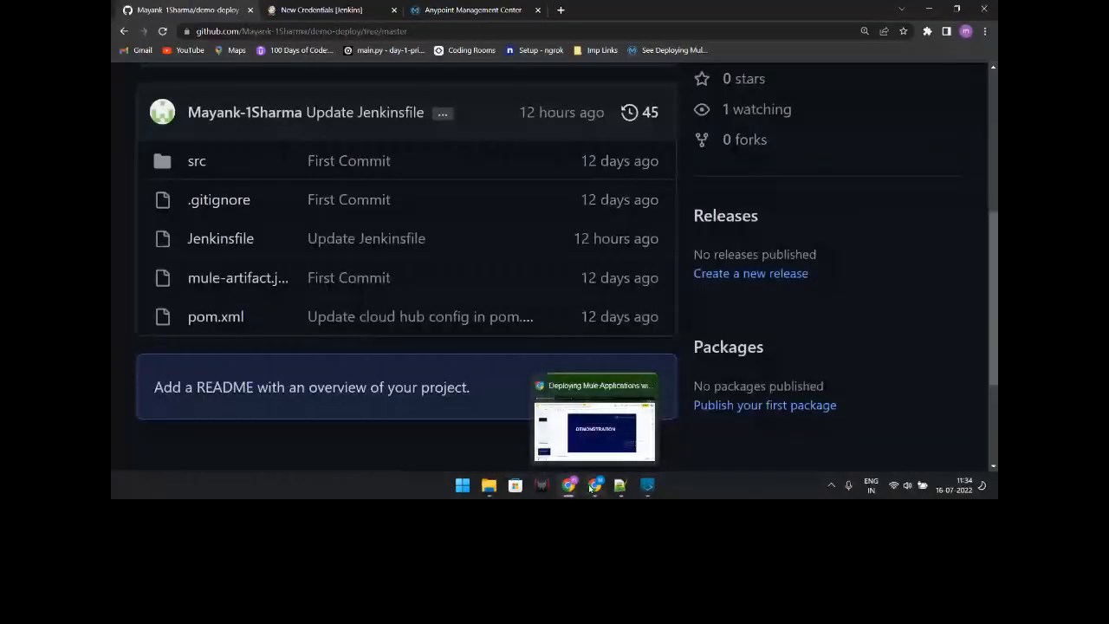
Step: Open build #3's console log and highlight the expanded mvn clean deploy command with -Denv=Sandbox
click(321, 11)
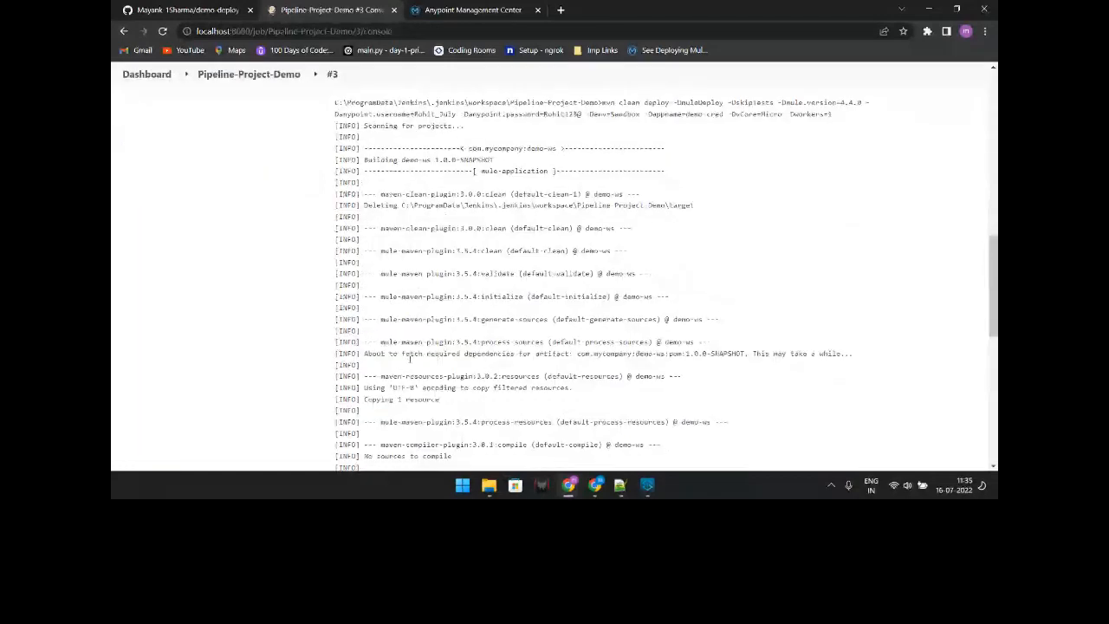
scroll(411, 359, up, 2)
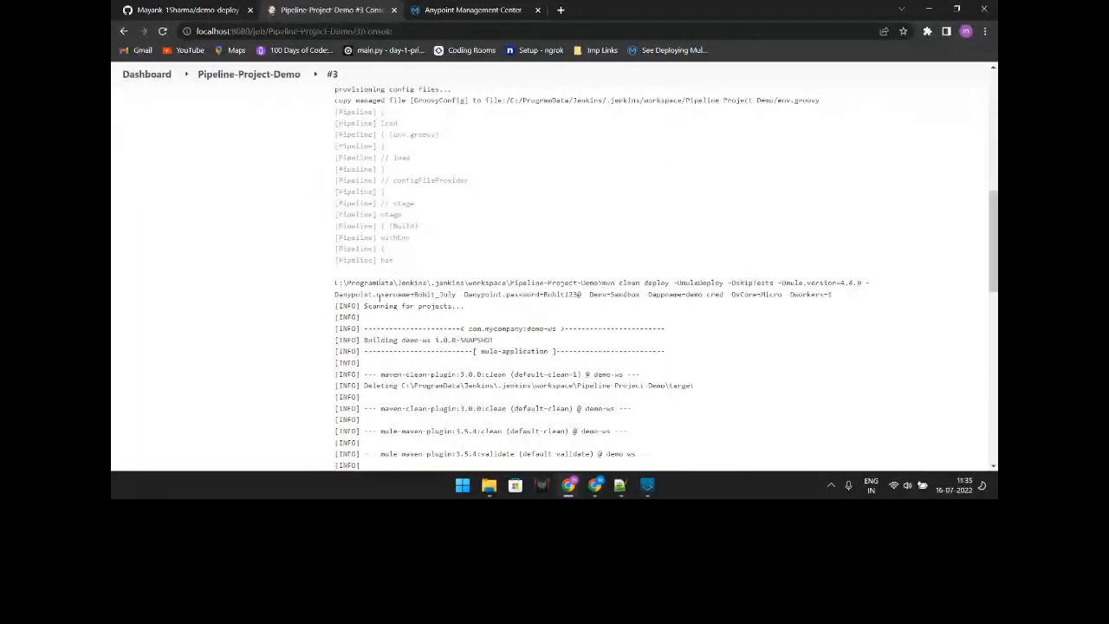
drag(612, 284, 780, 307)
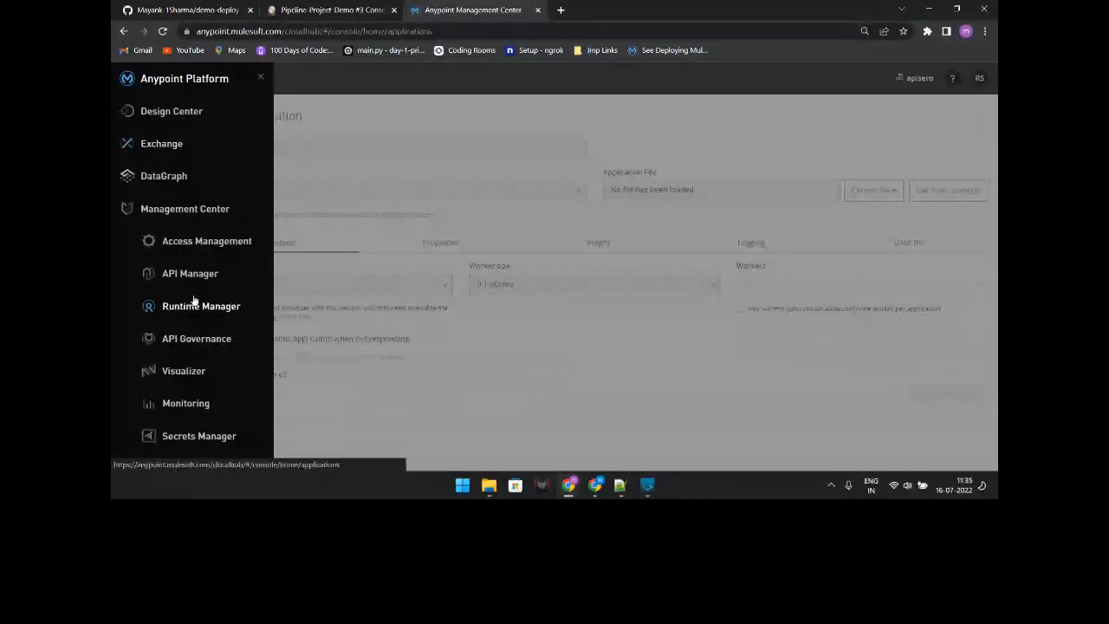
Step: Check in Anypoint Runtime Manager that demo-cred is updating, then return to the Jenkins console
click(195, 302)
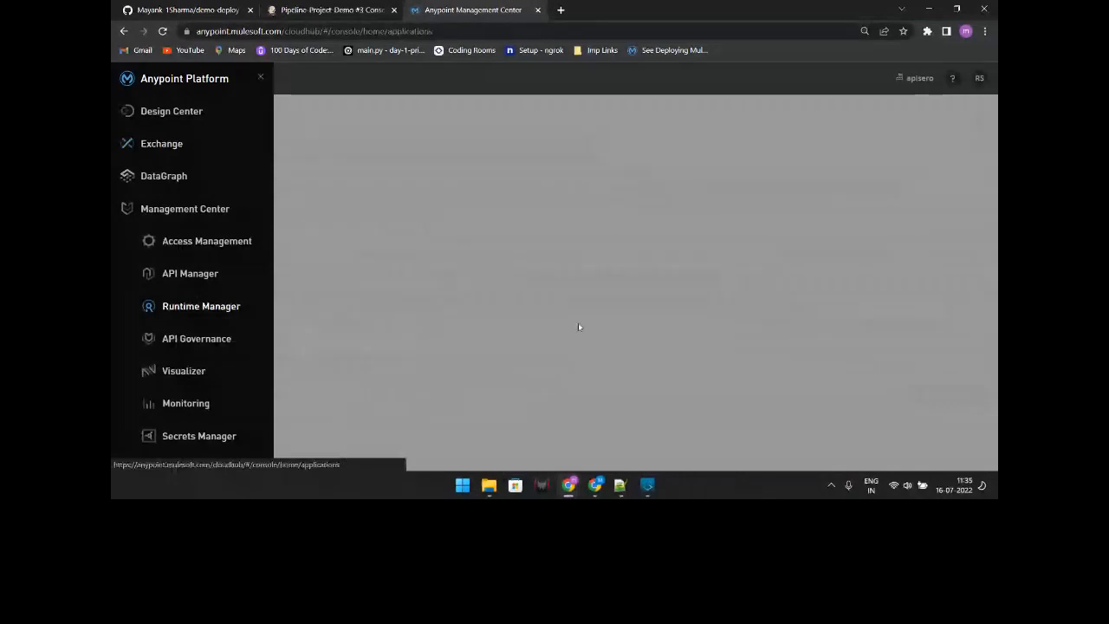
click(647, 402)
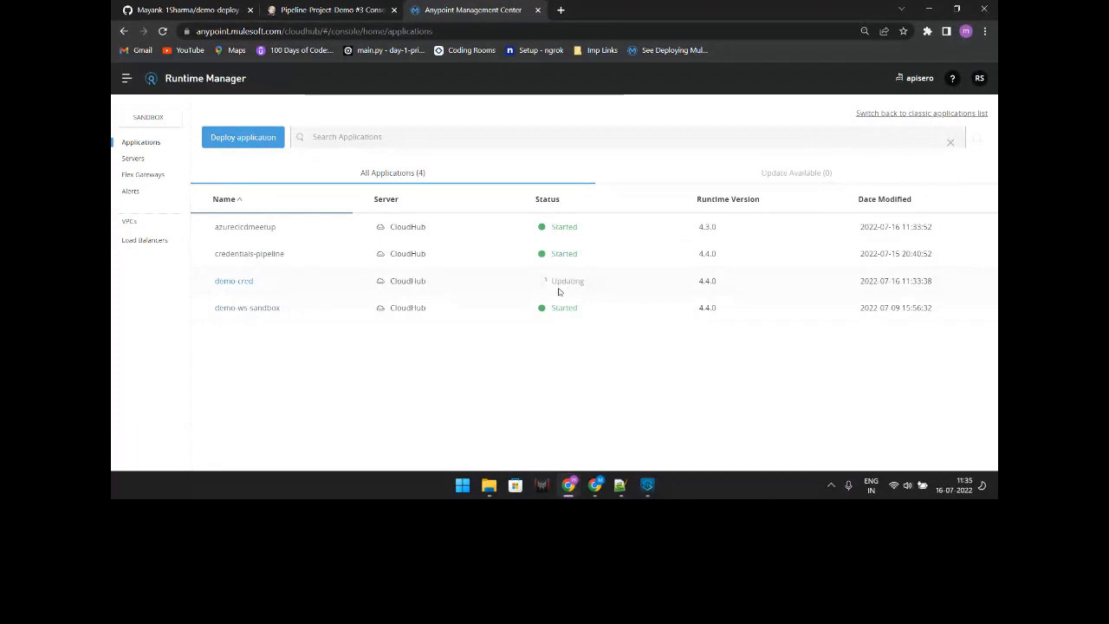
key(ctrl+shift+Tab)
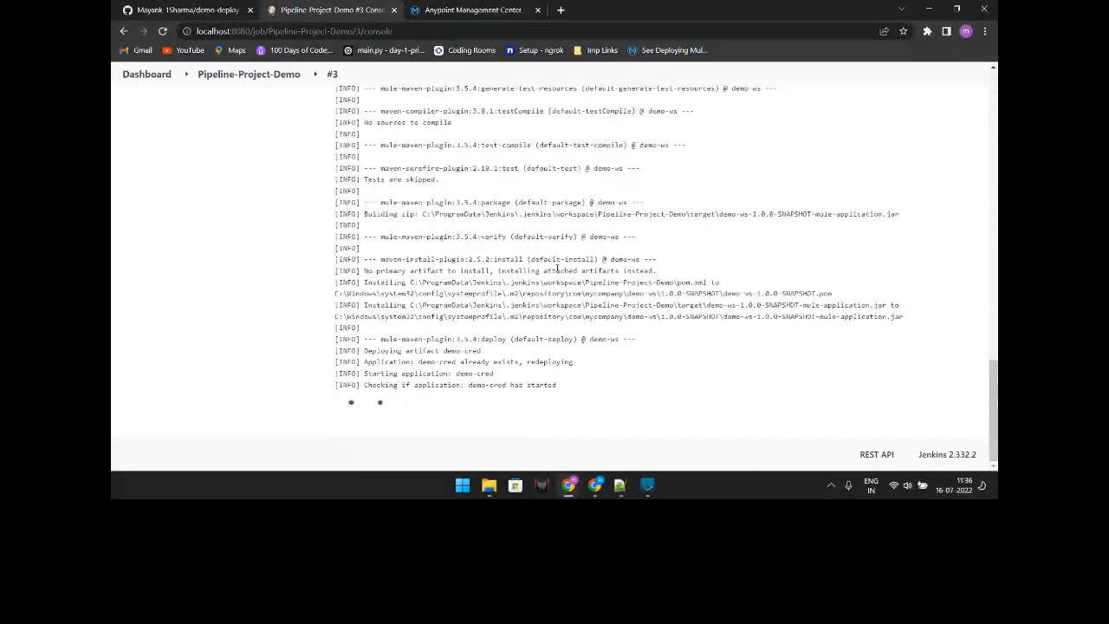
Step: Show the Google Slides Demonstration deck, then switch to the MuleSoft meetup session tab
click(594, 487)
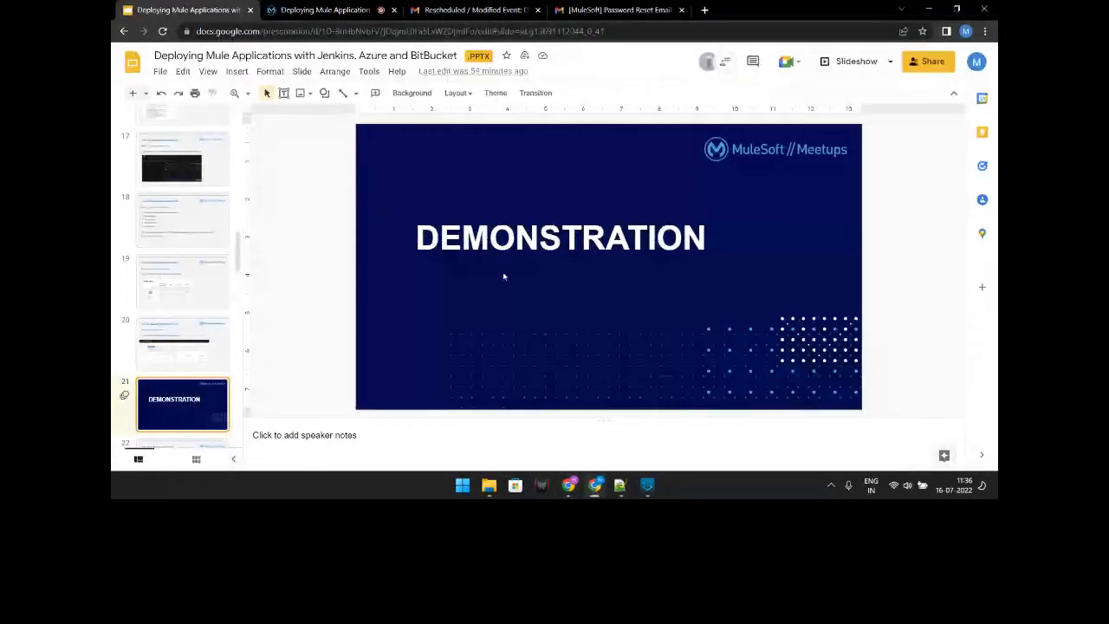
key(ctrl+Tab)
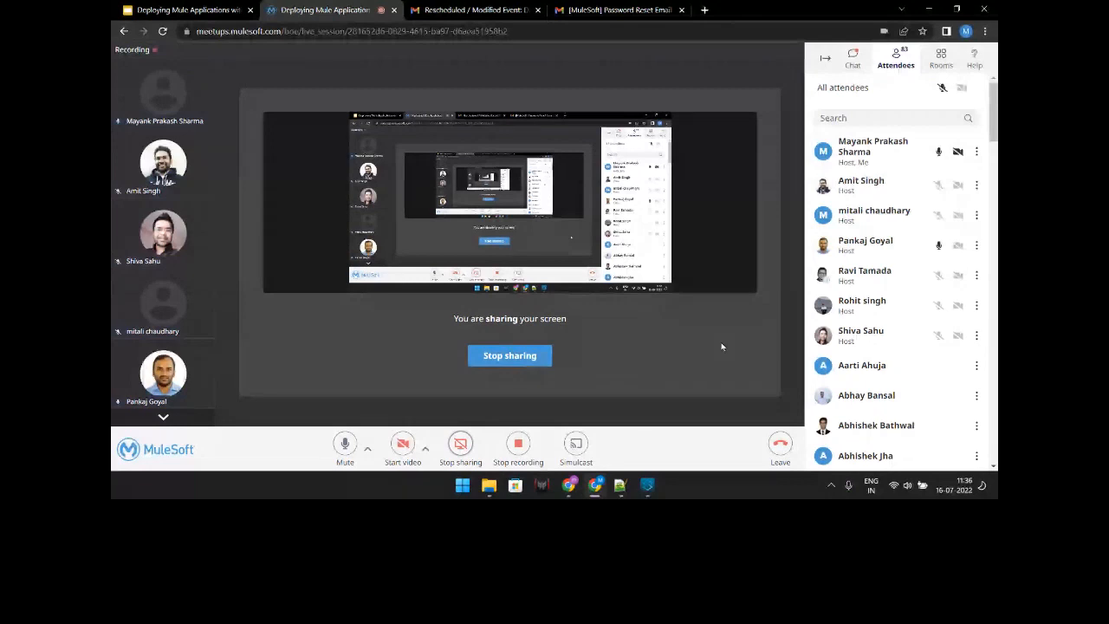
Step: Read the chat questions, return to the attendee list, then bring up the Notepad++ credentials pipeline draft
click(854, 59)
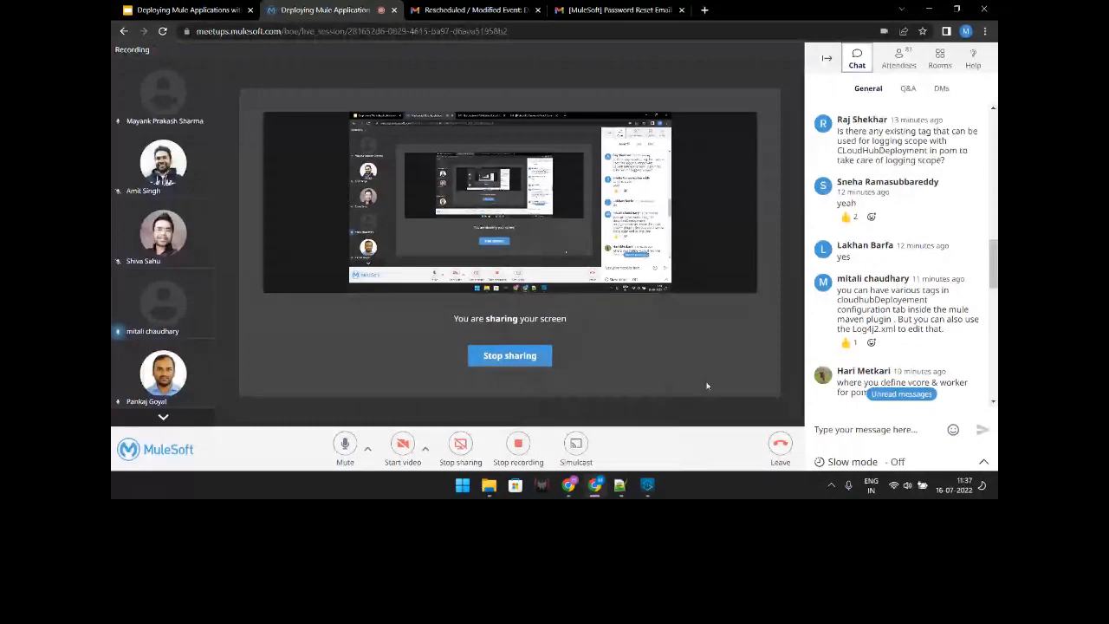
click(883, 58)
mouse_move(647, 485)
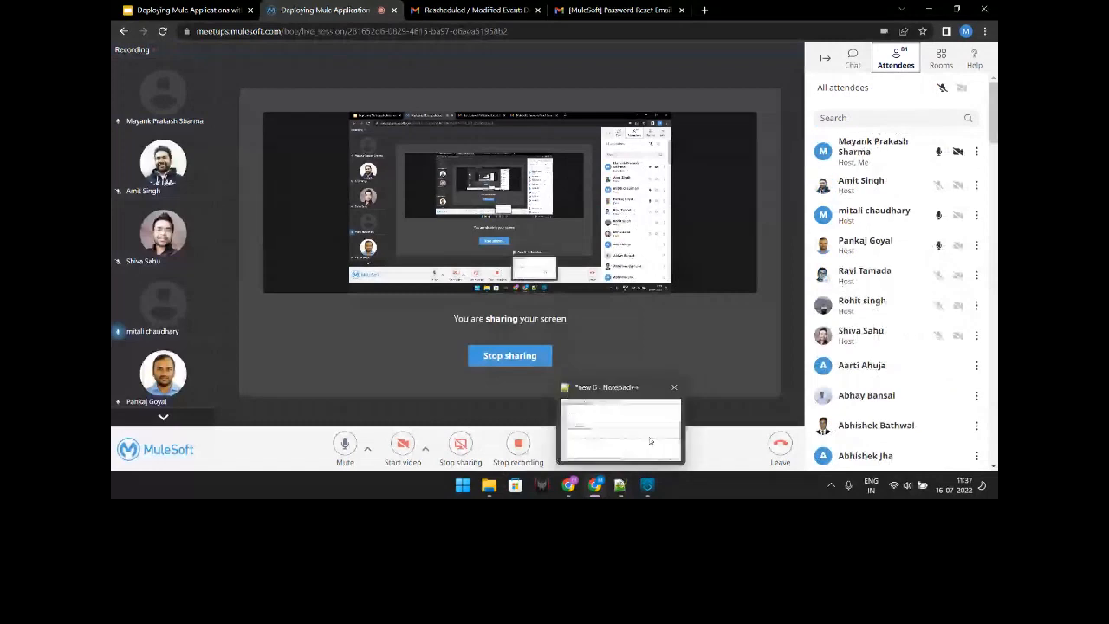
click(571, 487)
click(624, 490)
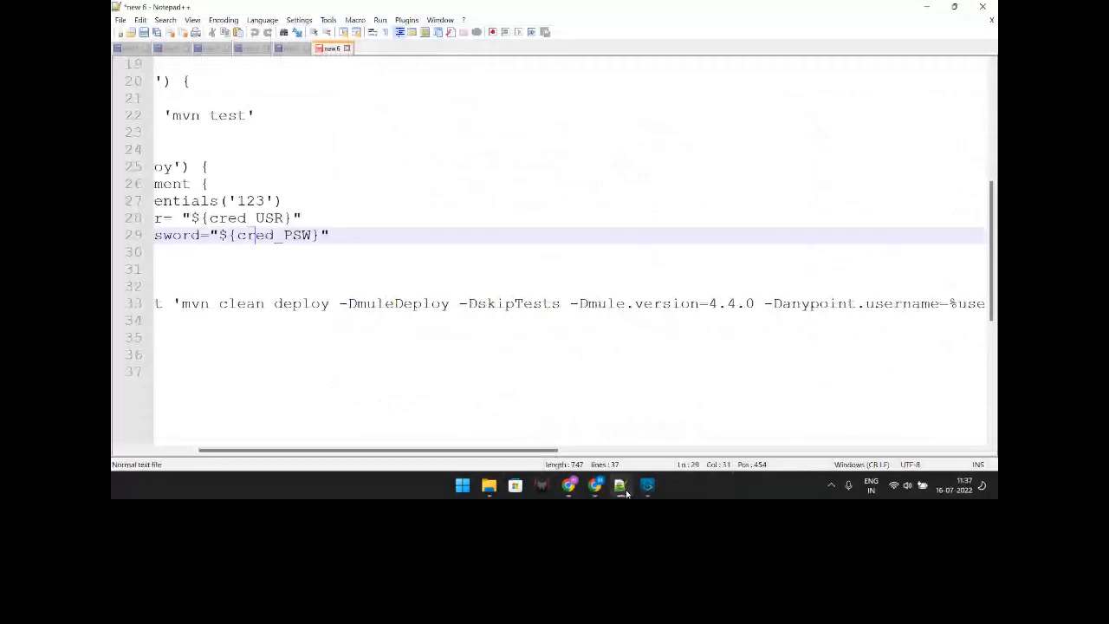
Step: View the top of the new 5 Config File Provider notes, then minimize Notepad++ to show Jenkins
click(291, 47)
scroll(245, 227, up, 6)
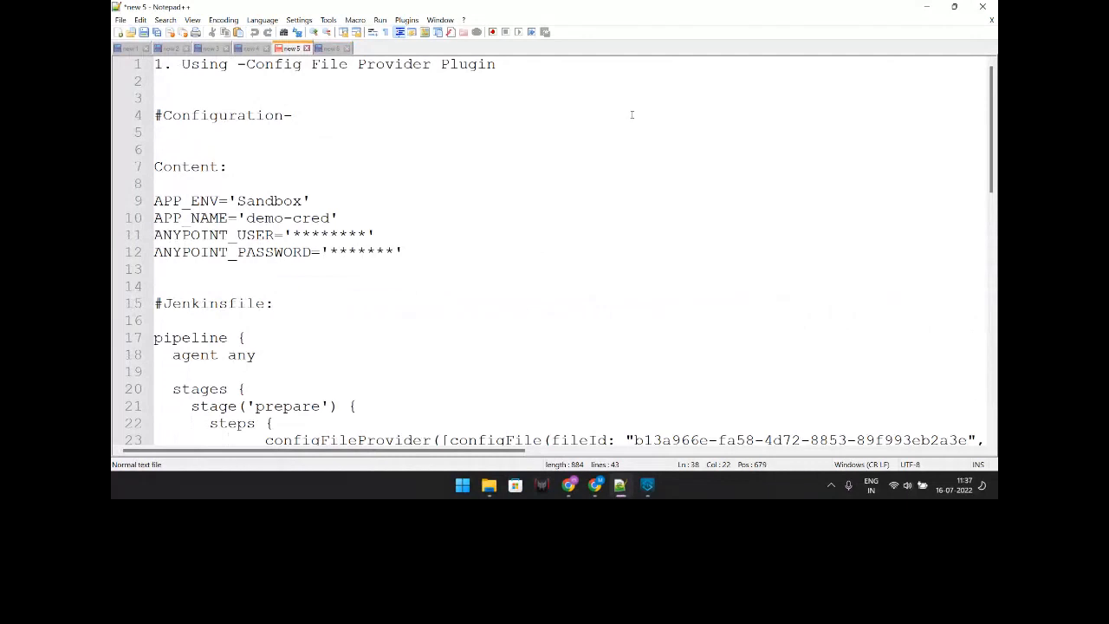
click(925, 10)
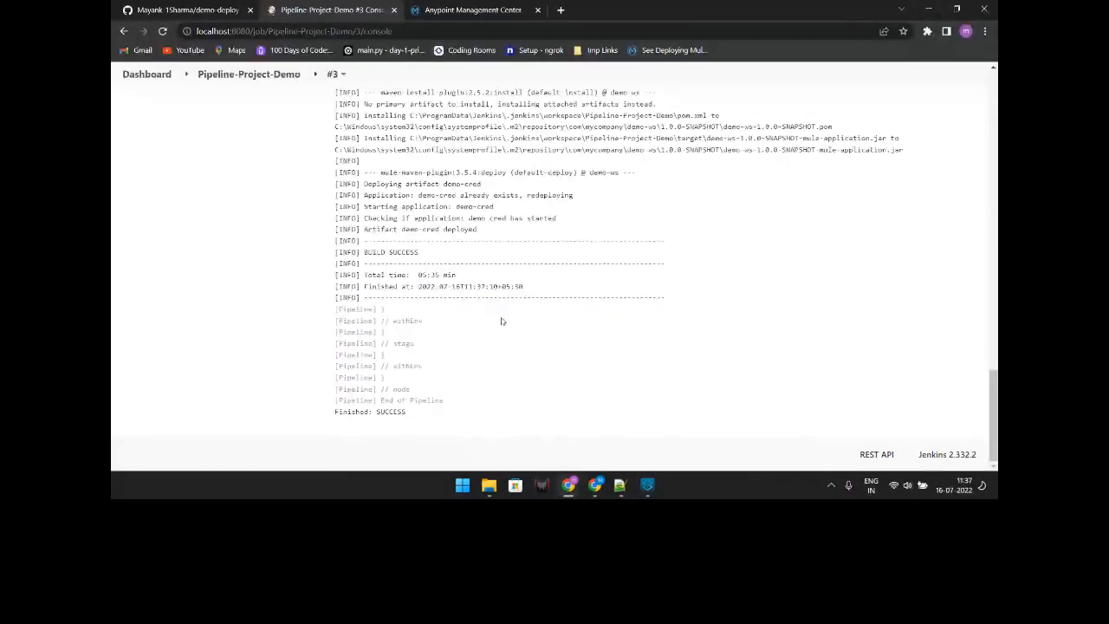
Step: After confirming build #3 ended with SUCCESS, bring the MuleSoft meetup window forward
click(593, 486)
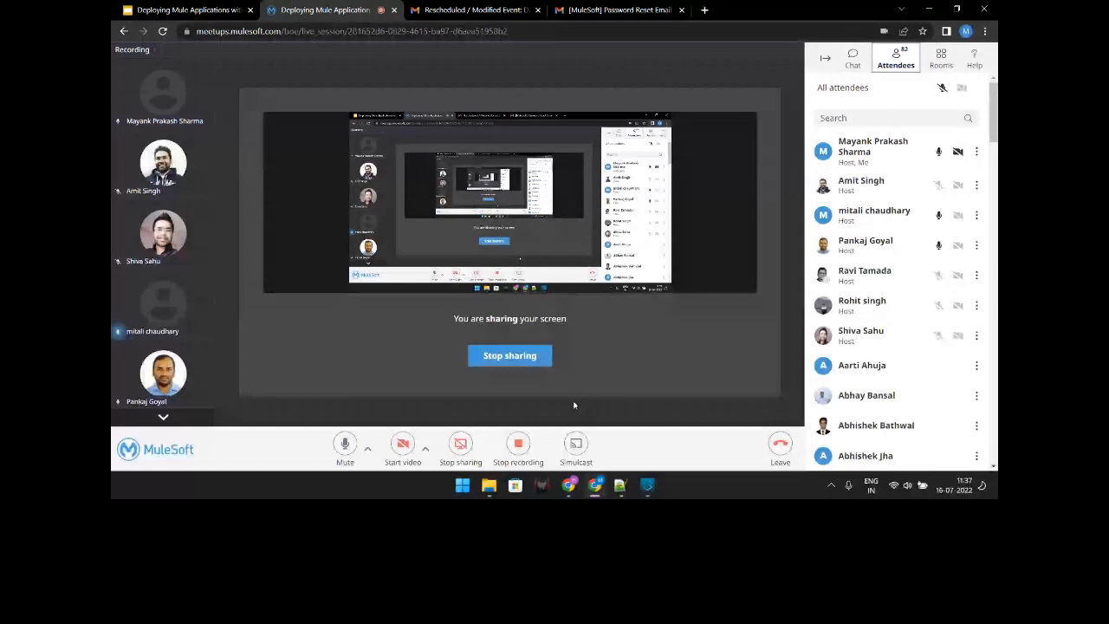
Step: Show the Jenkins credentials window, then bring up the Free Style Project Pipeline notes in Notepad++
click(569, 486)
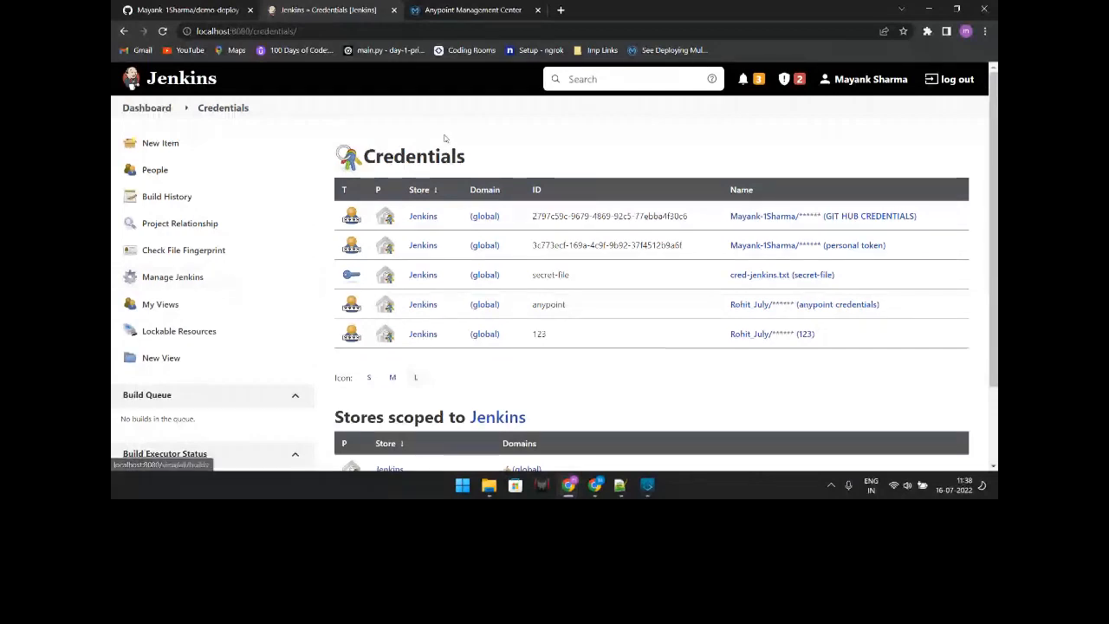
mouse_move(644, 491)
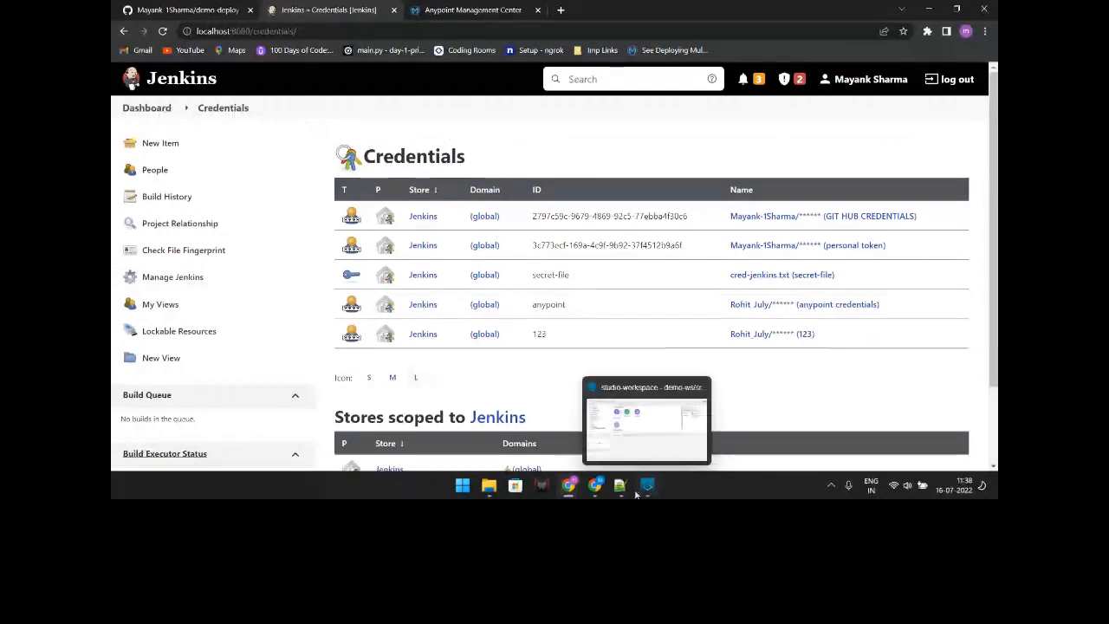
click(620, 487)
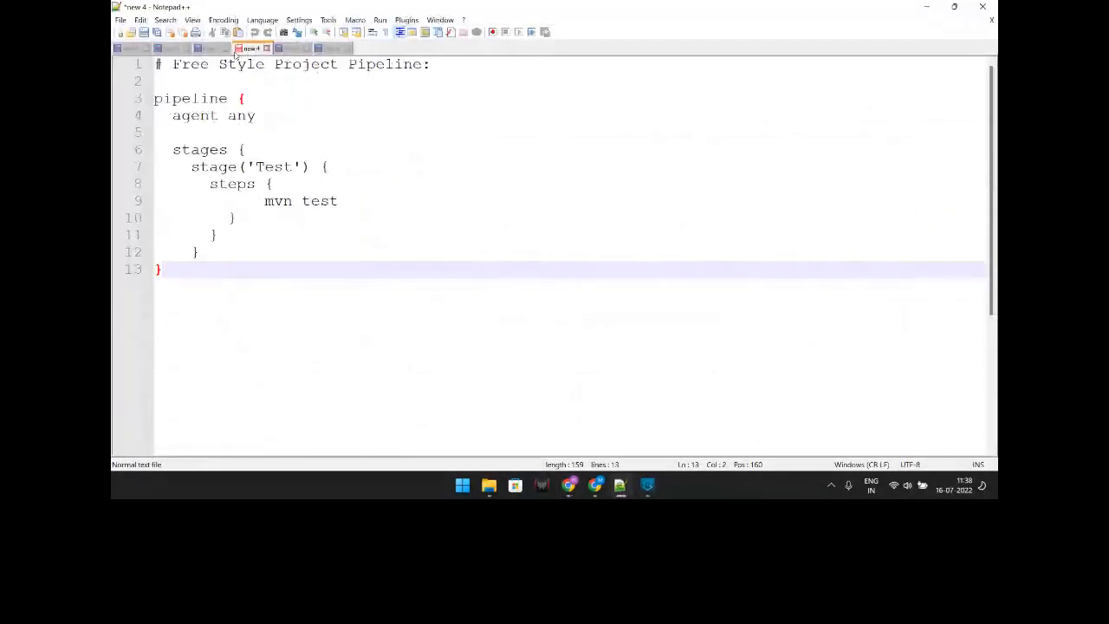
Step: Compare the new 5 configFileProvider script with the new 6 credentials('123') script
click(292, 48)
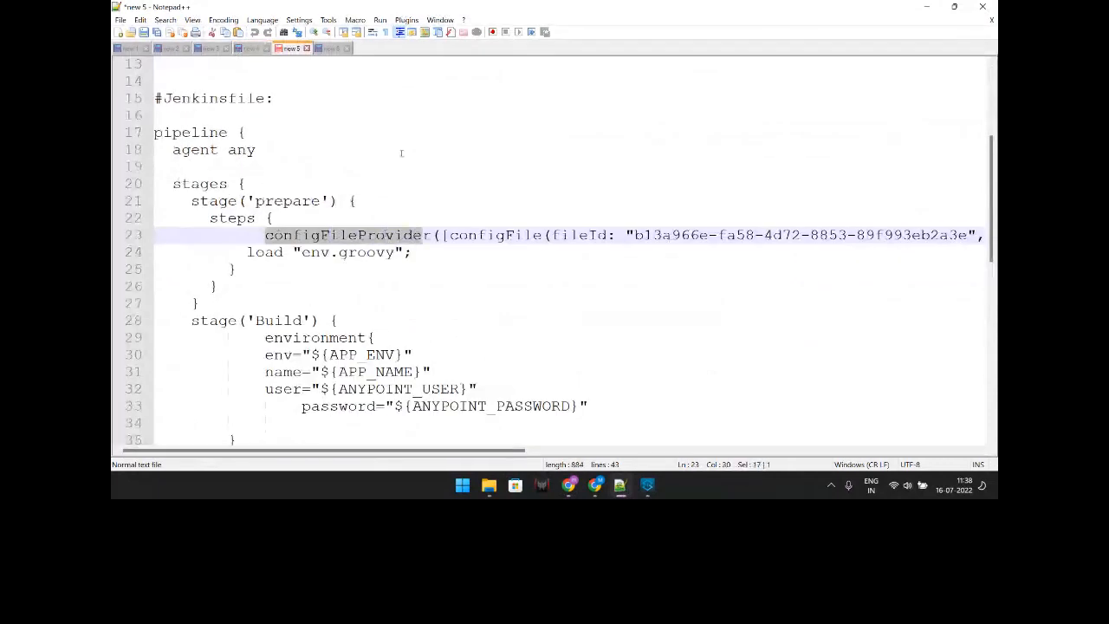
click(330, 48)
scroll(436, 420, down, 1)
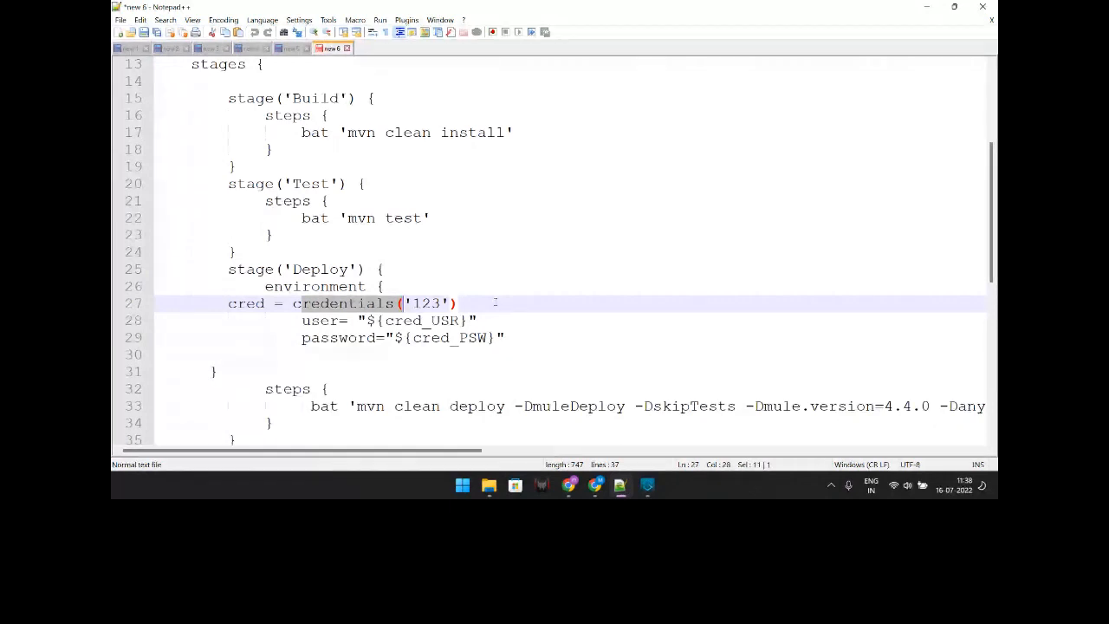
click(495, 302)
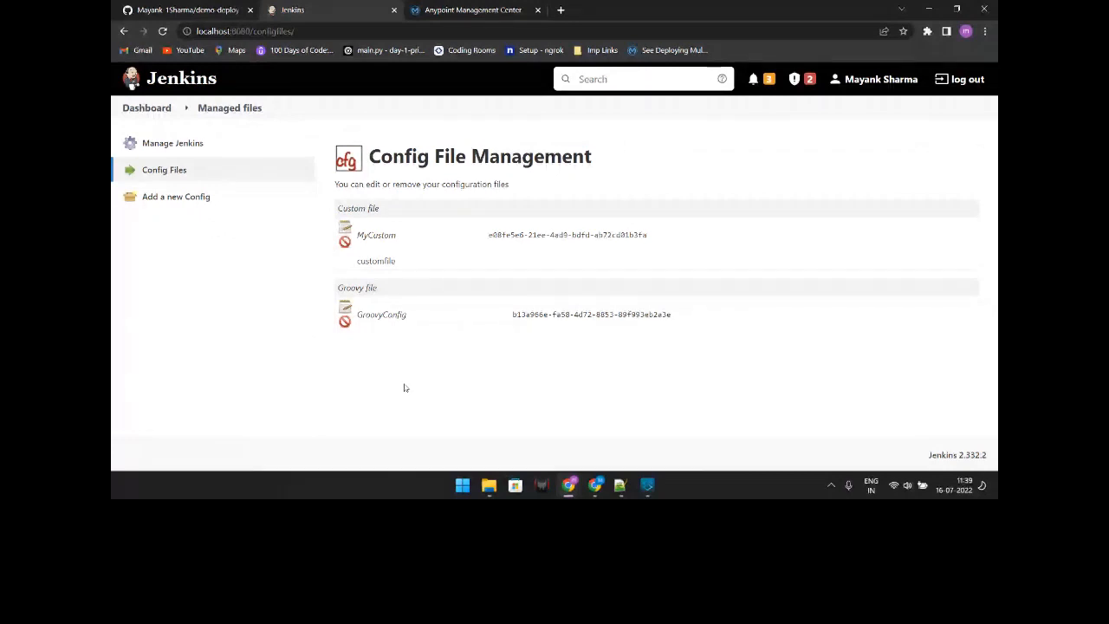
Step: Add a Groovy file managed config named GroovyConfig containing println('hello world')
click(258, 200)
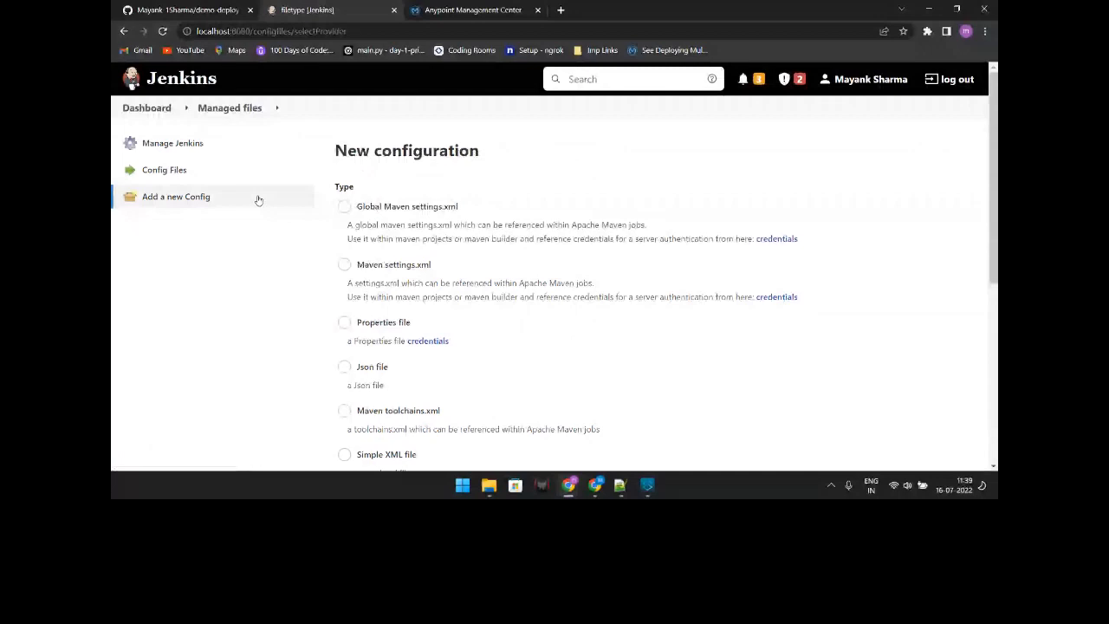
scroll(370, 328, down, 2)
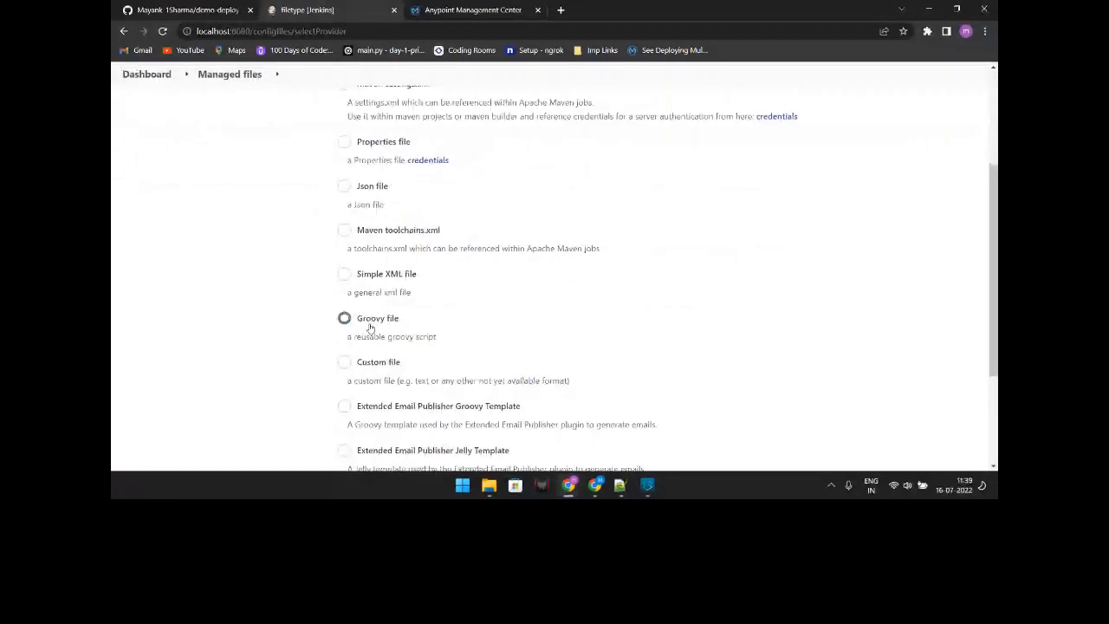
scroll(370, 328, up, 2)
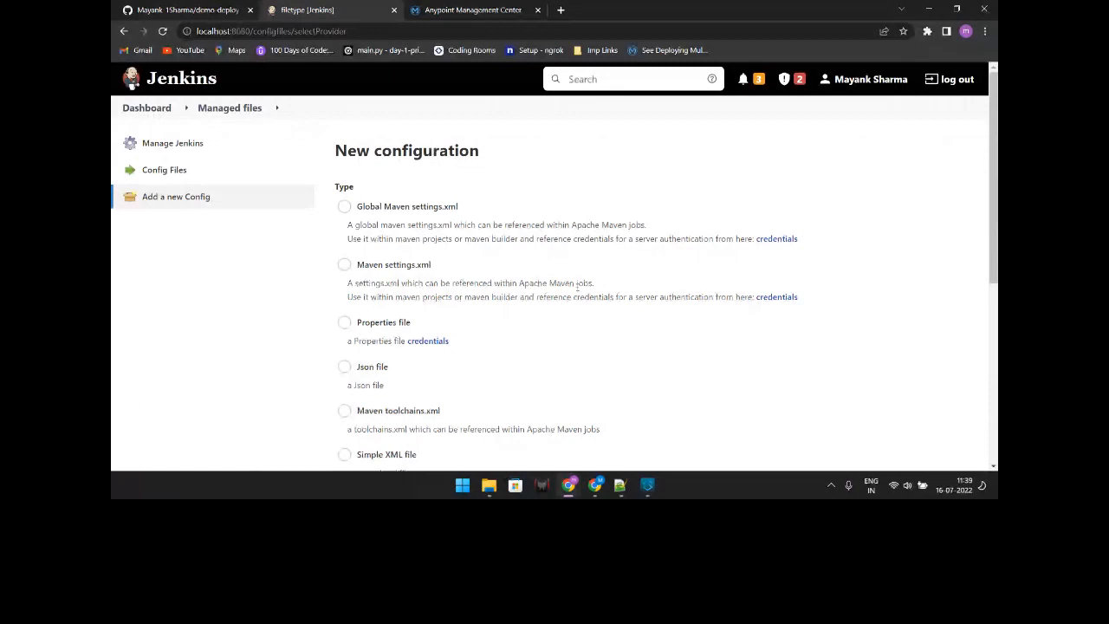
scroll(350, 324, down, 2)
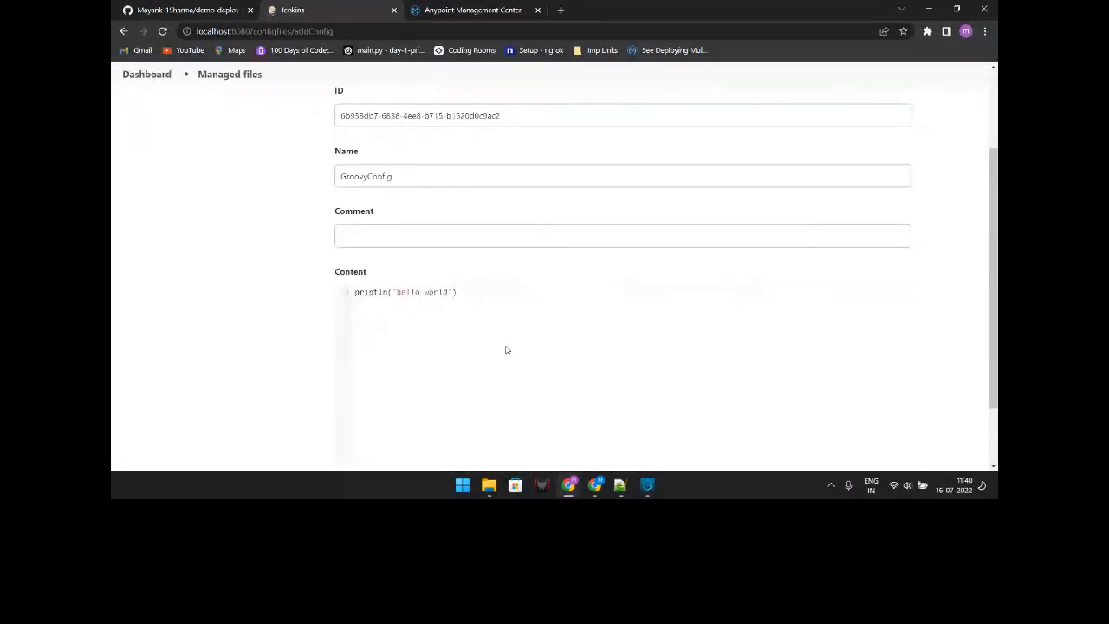
scroll(507, 350, up, 1)
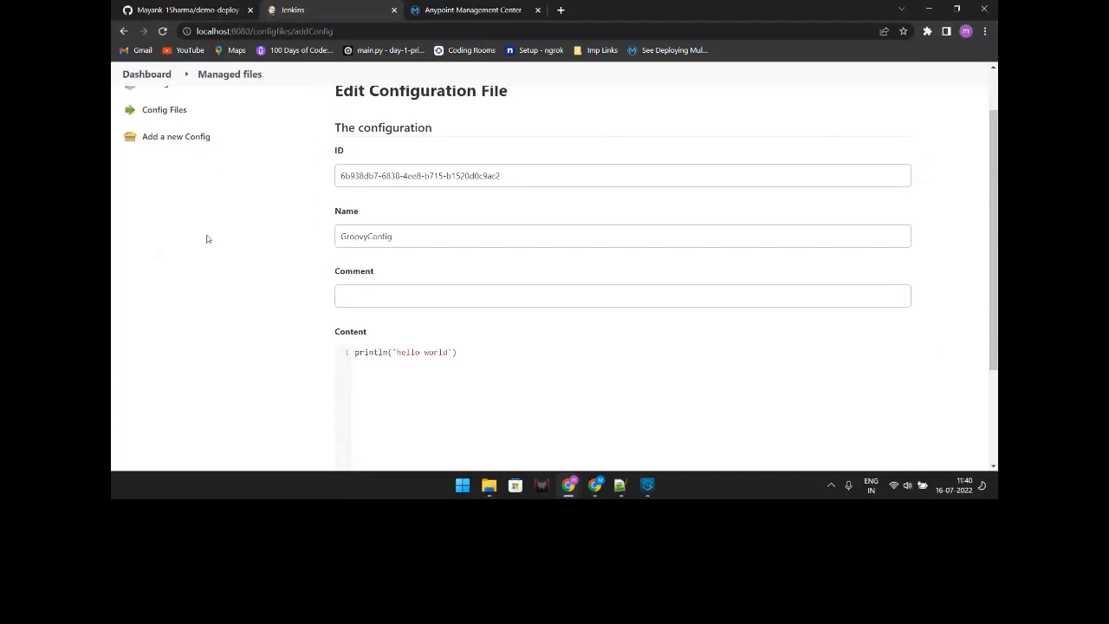
scroll(195, 173, up, 1)
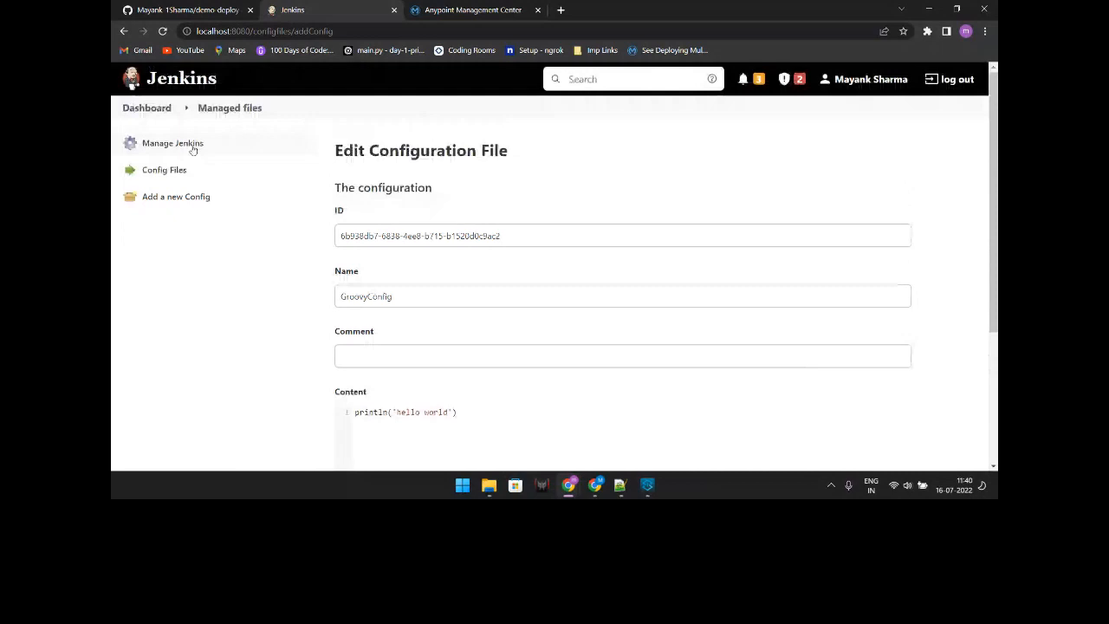
key(alt+Tab)
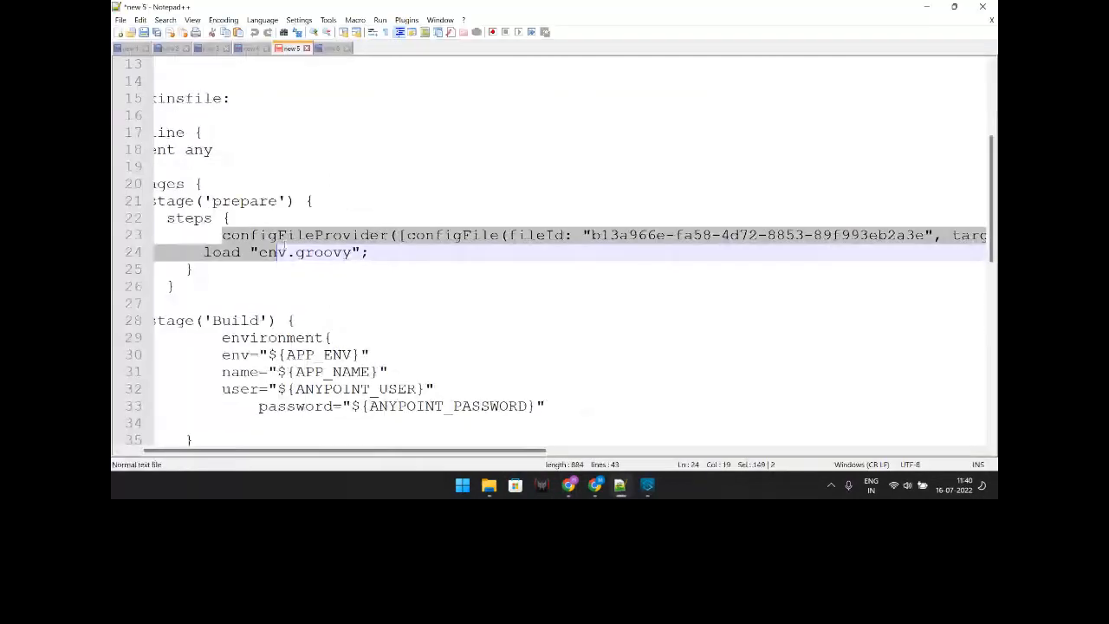
double_click(249, 239)
click(213, 235)
drag(213, 236, 804, 234)
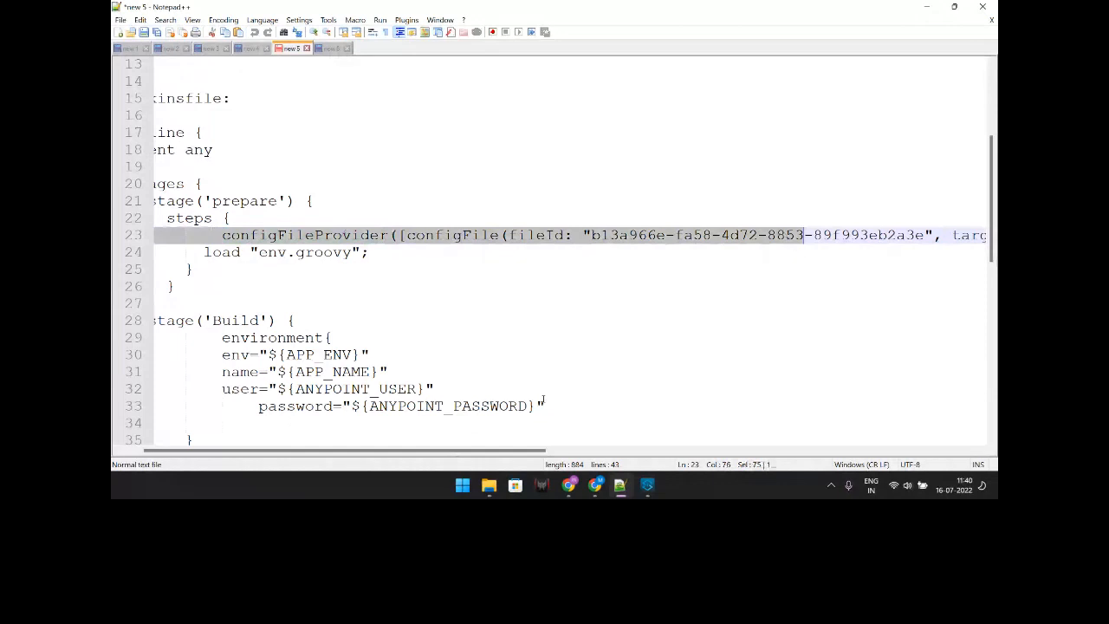
scroll(544, 400, right, 3)
click(838, 236)
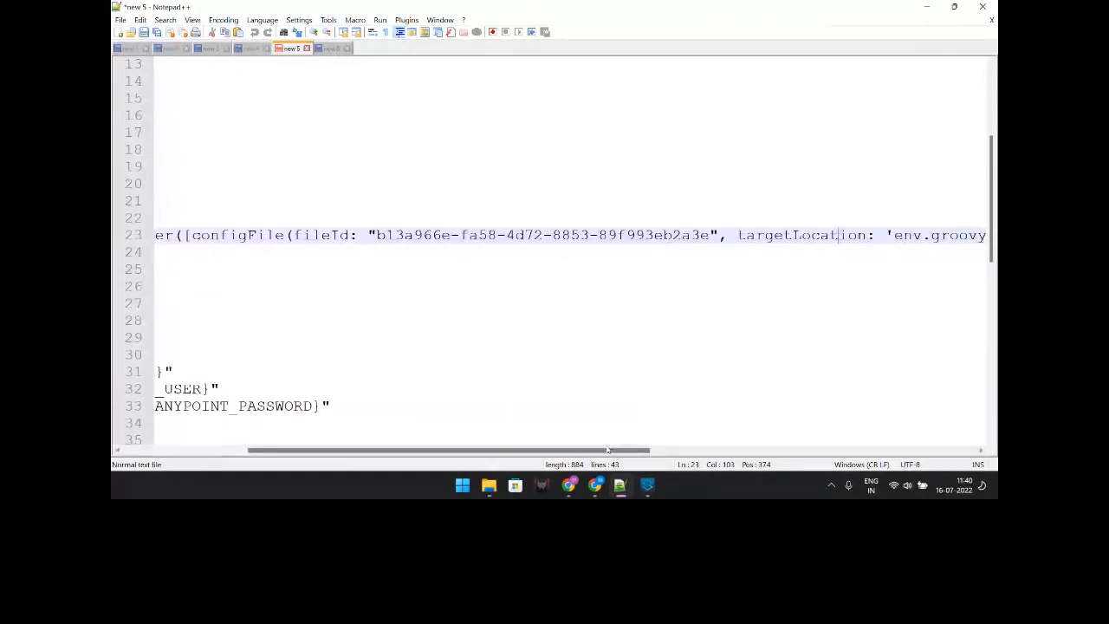
drag(608, 450, 720, 449)
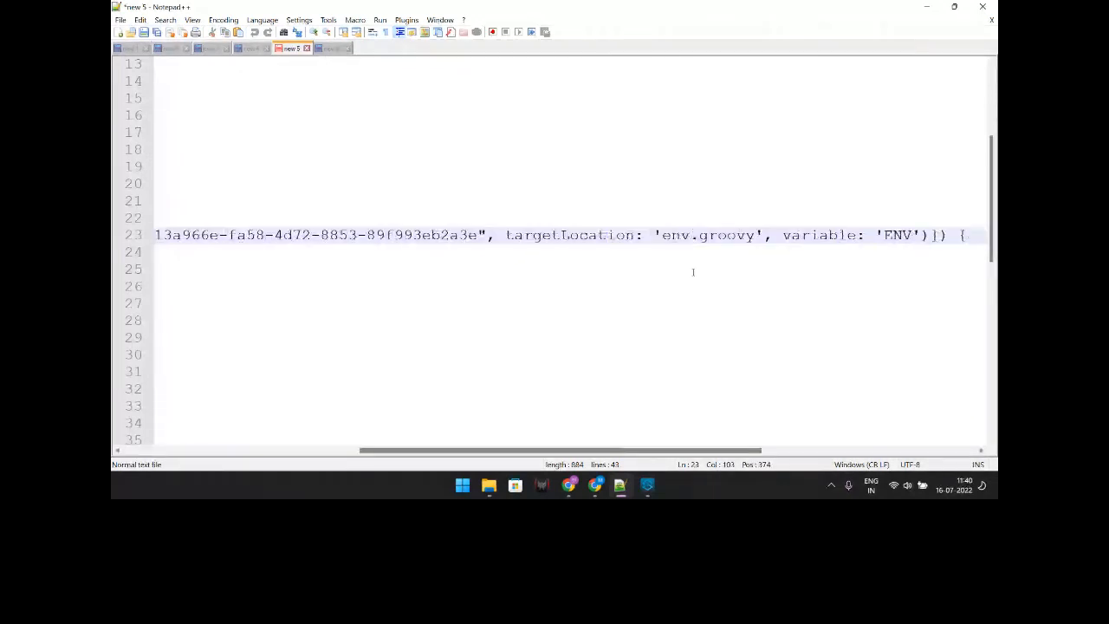
shift+click(759, 222)
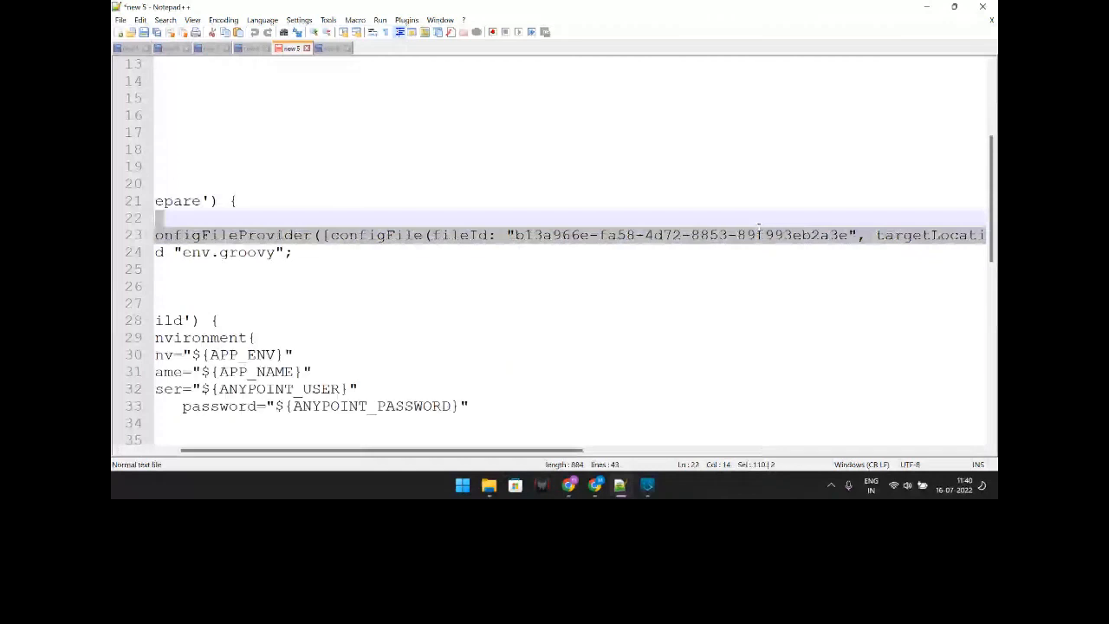
drag(760, 228, 760, 233)
drag(572, 450, 859, 449)
key(End)
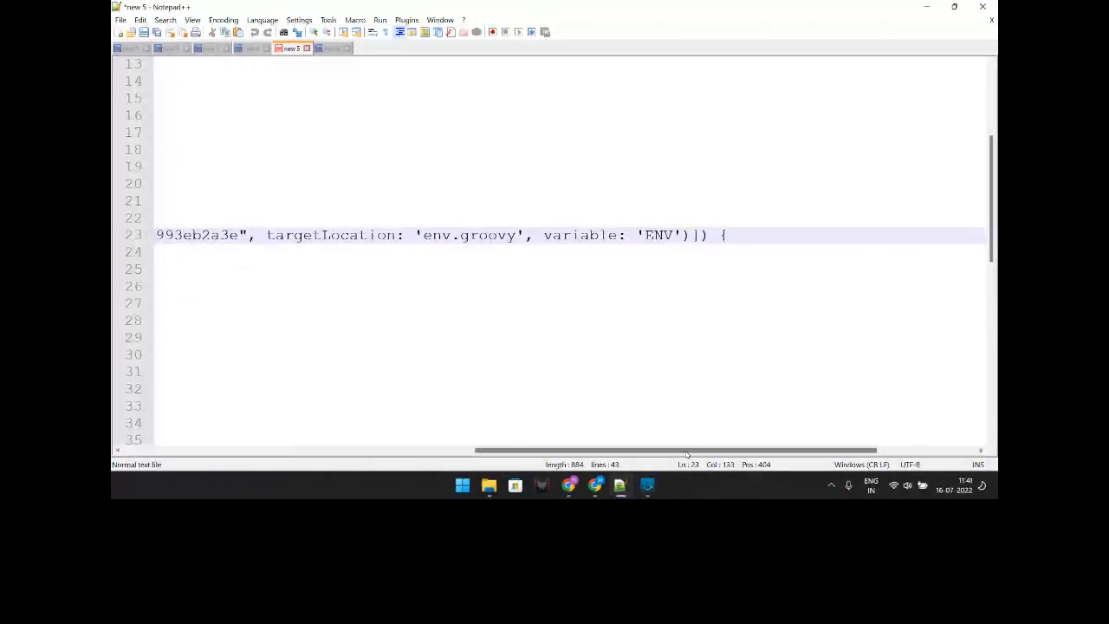
drag(686, 450, 471, 433)
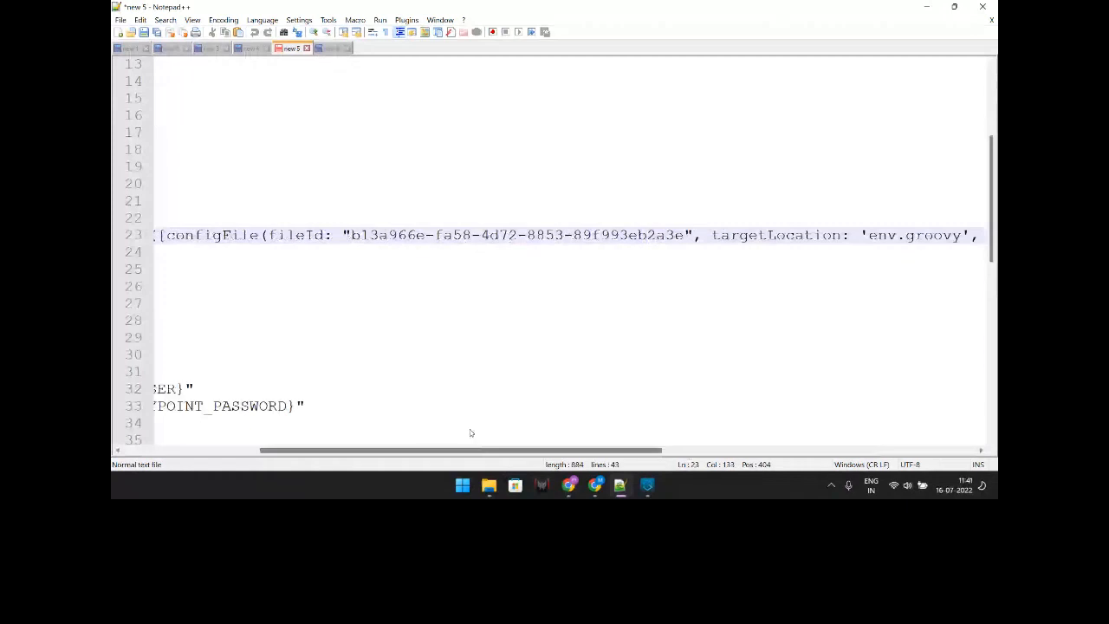
drag(471, 432, 334, 432)
drag(247, 252, 405, 253)
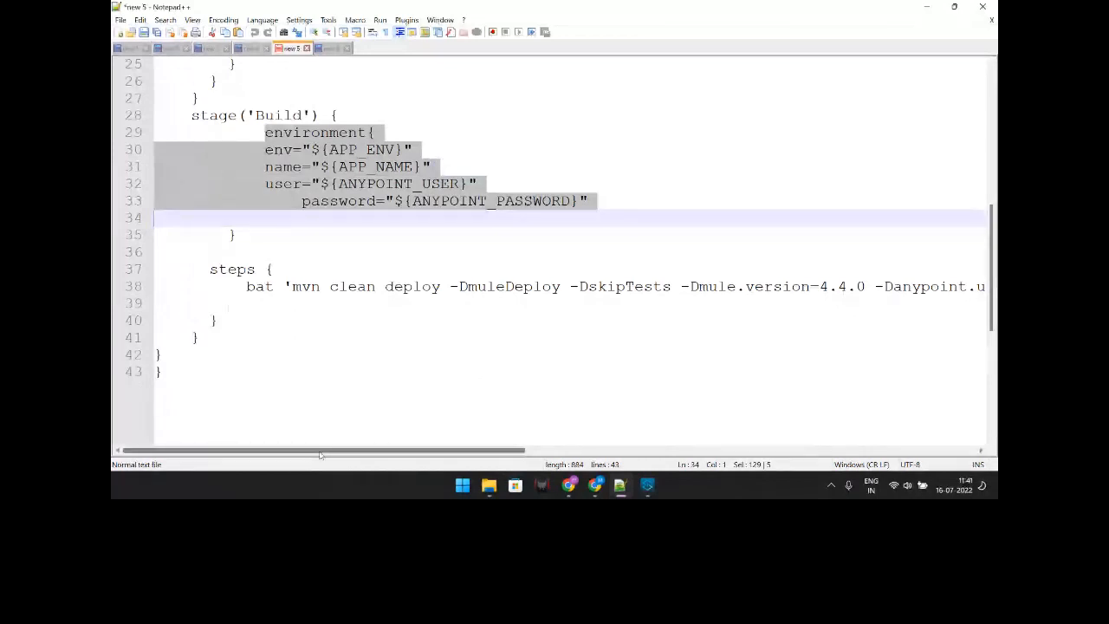
drag(320, 455, 583, 462)
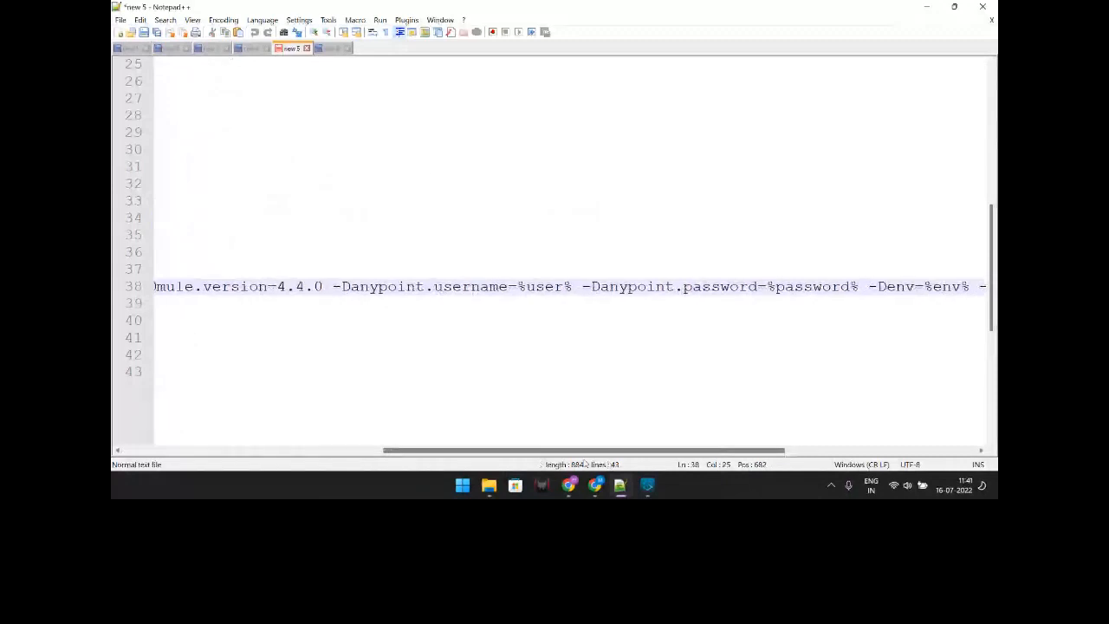
click(568, 486)
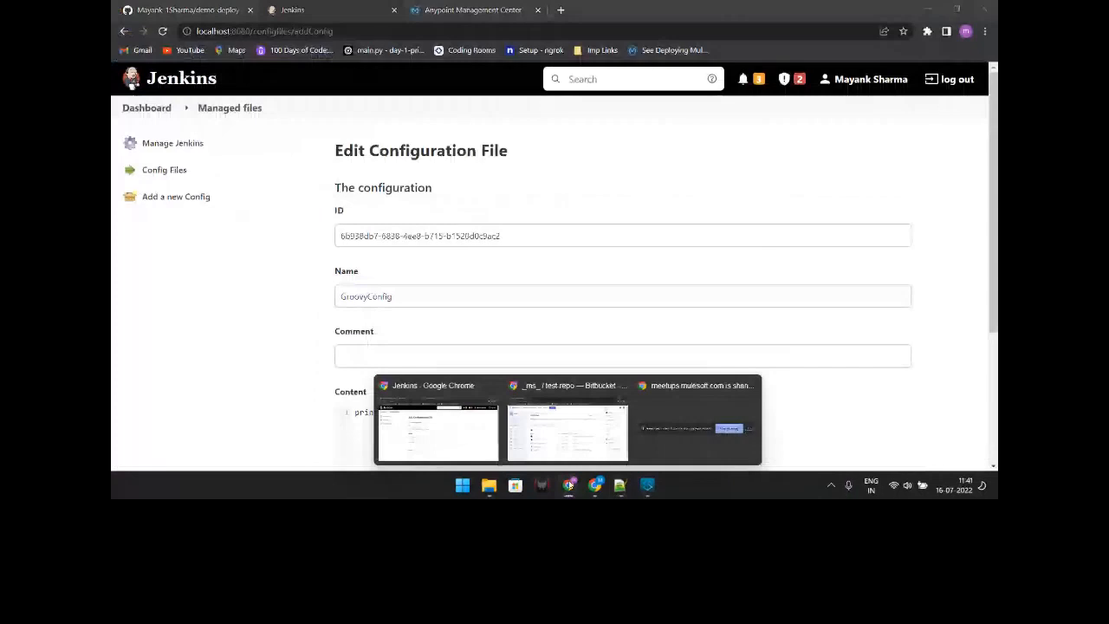
Step: Switch to the meetups.mulesoft.com screen-sharing window from the Chrome taskbar preview
click(697, 425)
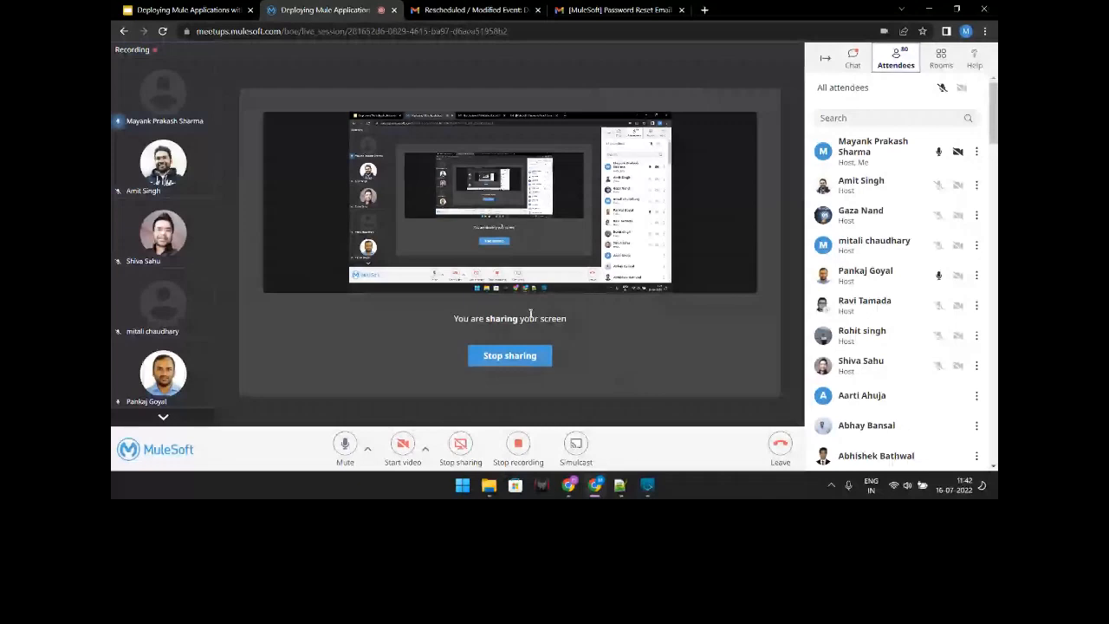
Step: Minimize the meetup window to reveal the Jenkins dashboard listing Pipeline-Project-Demo
click(929, 9)
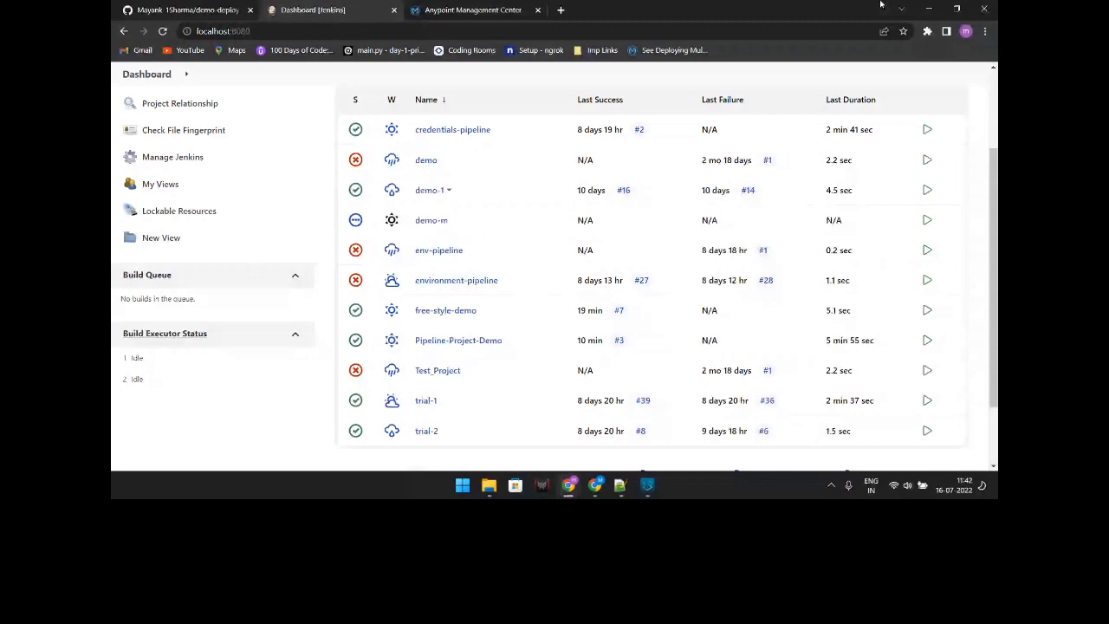
Step: Bring the screen-sharing MuleSoft meetup window back to the front
click(596, 485)
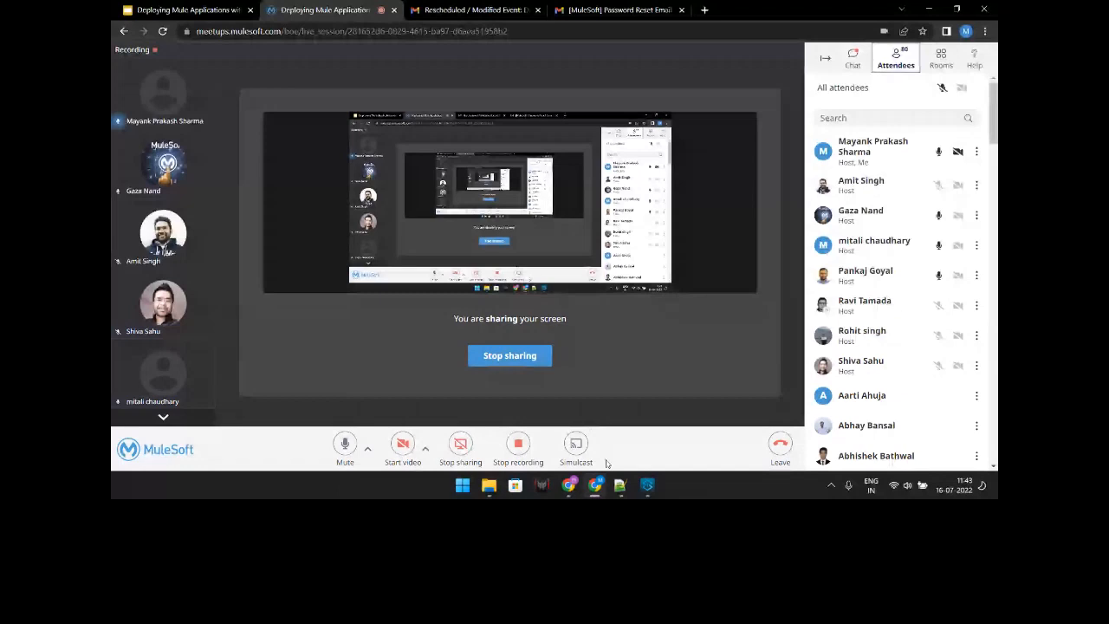
click(570, 485)
scroll(241, 129, up, 1)
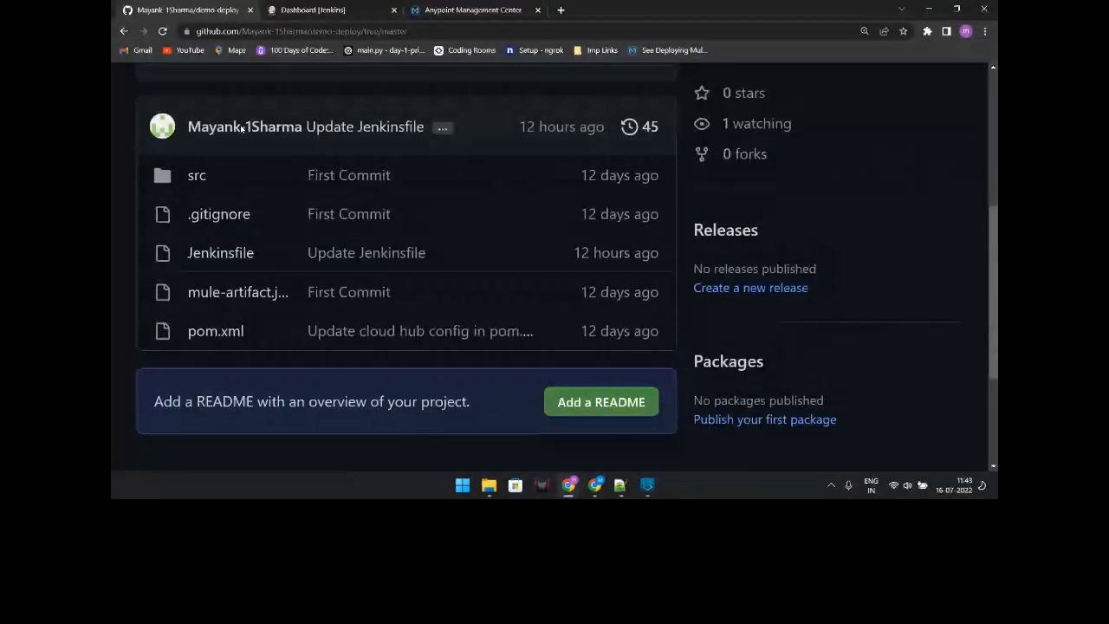
scroll(247, 173, up, 2)
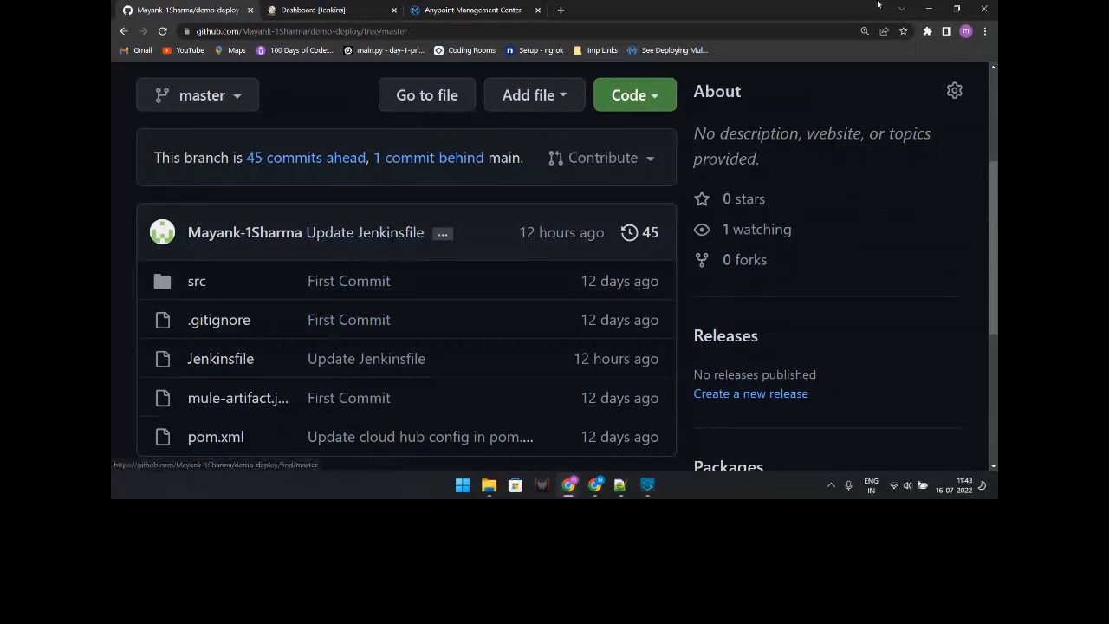
click(929, 9)
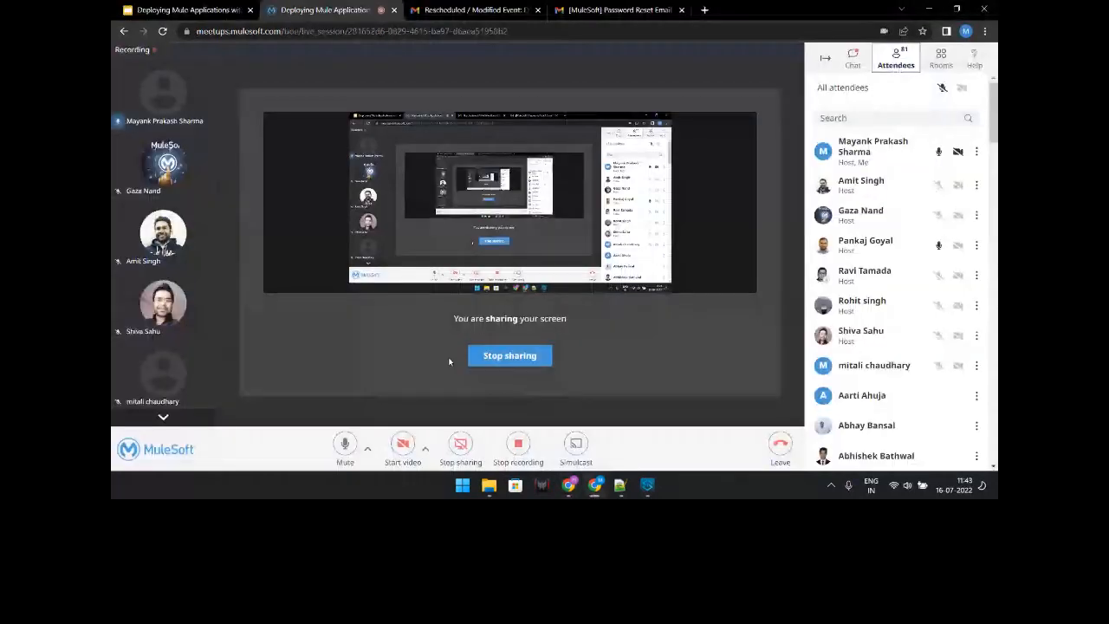
Step: Restore the Chrome window showing the GitHub demo-deploy repository over the MuleSoft meetup
click(595, 483)
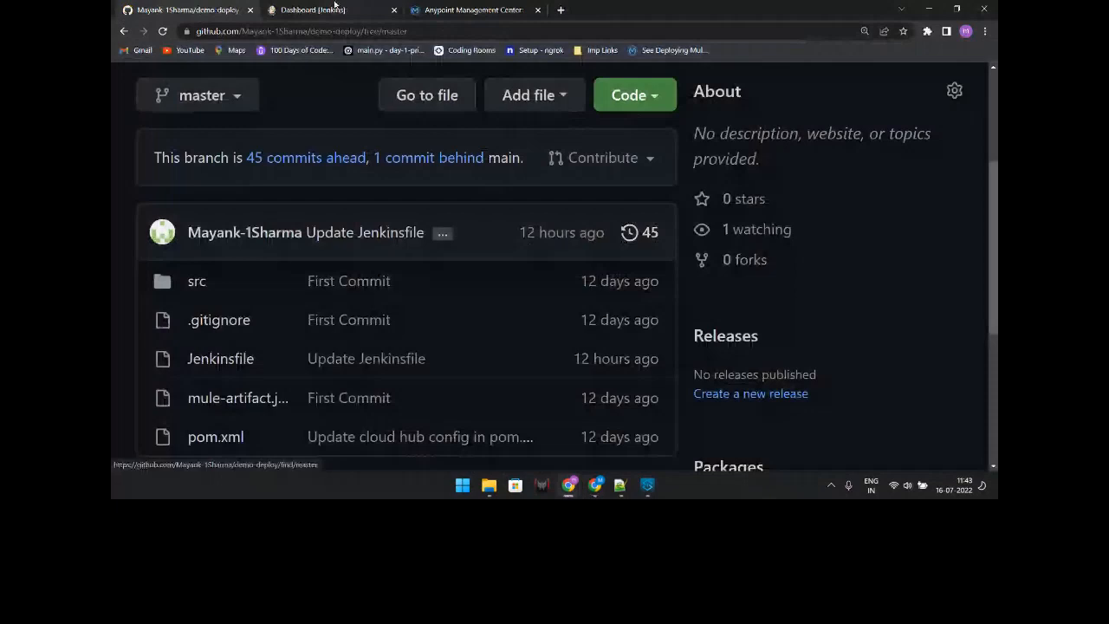
Step: Scroll through the Jenkins job list, then minimize the browser back to the meetup session
click(334, 7)
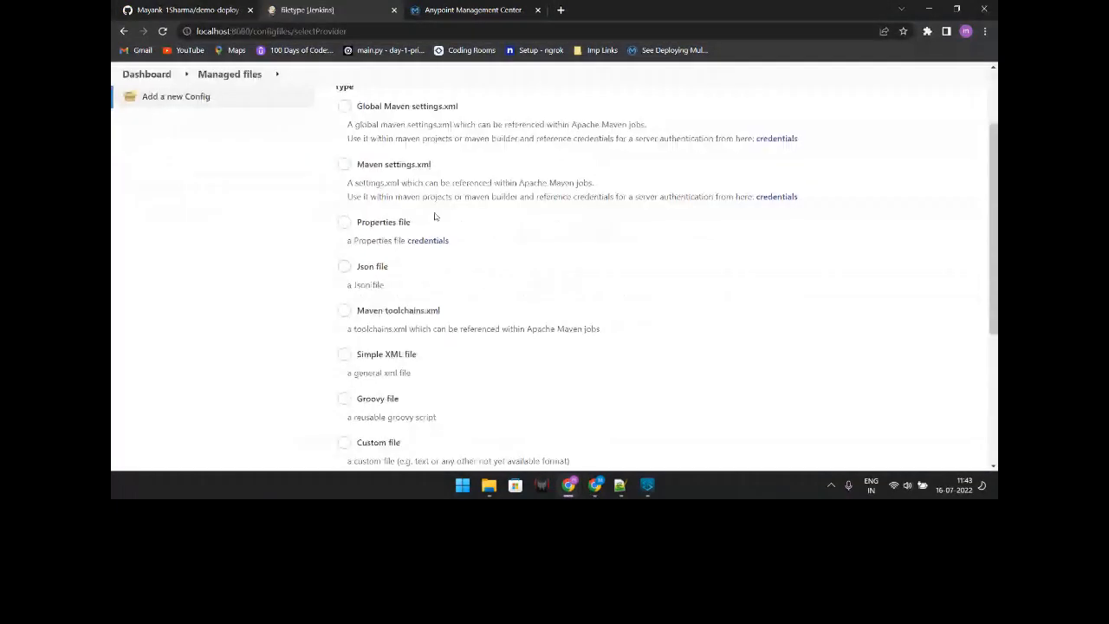
scroll(435, 217, down, 1)
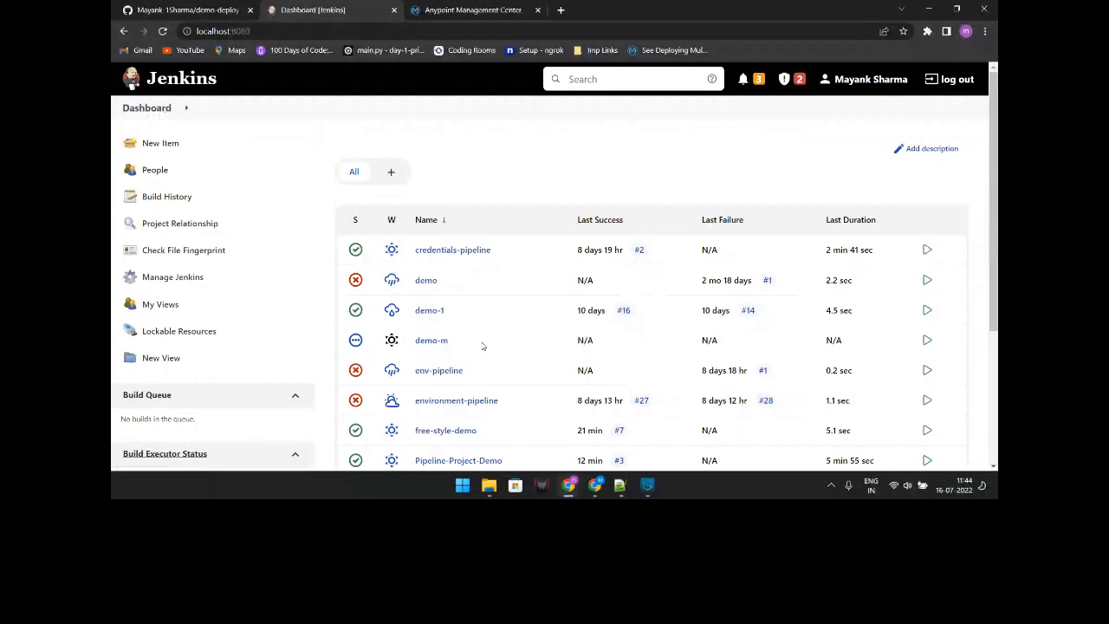
scroll(483, 347, down, 1)
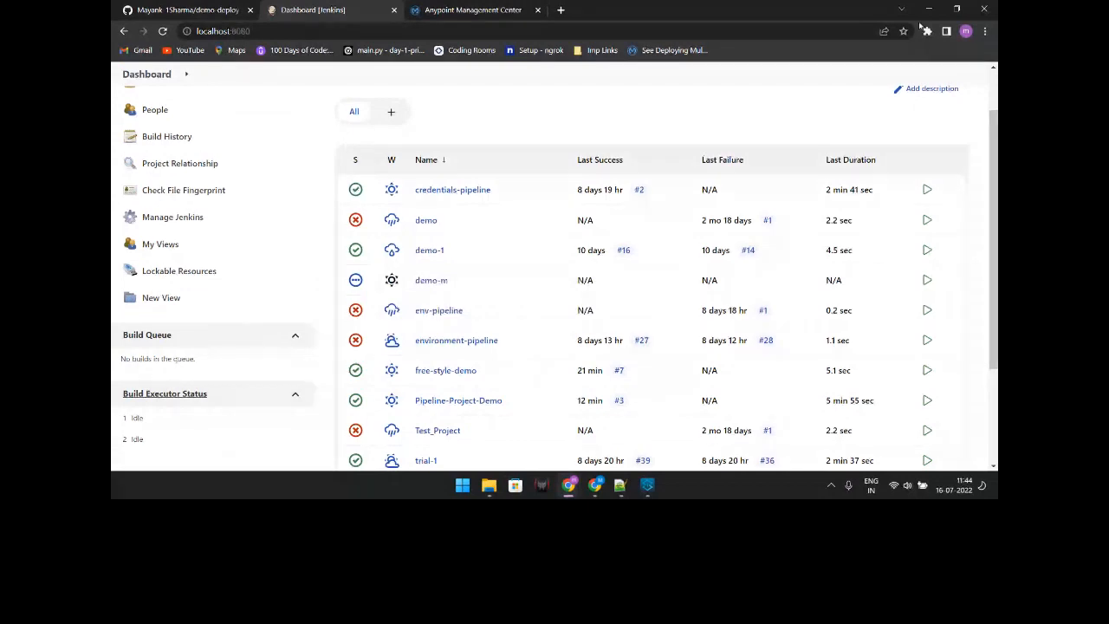
click(929, 10)
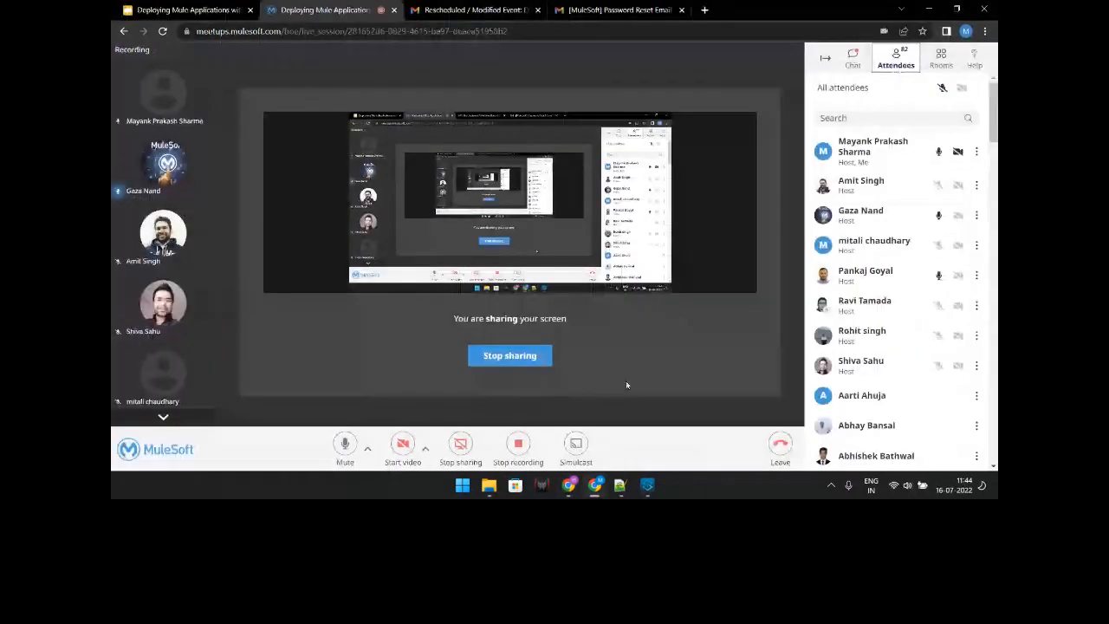
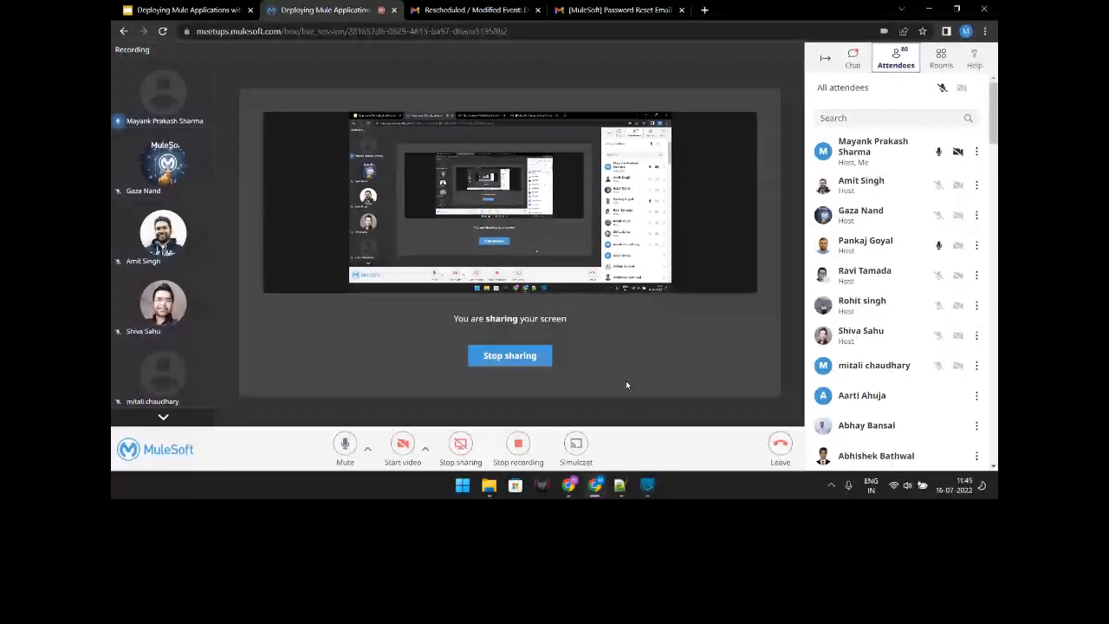
Step: Open demo-cred in Runtime Manager to confirm it is Started on CloudHub, runtime 4.4.0
key(alt+Tab)
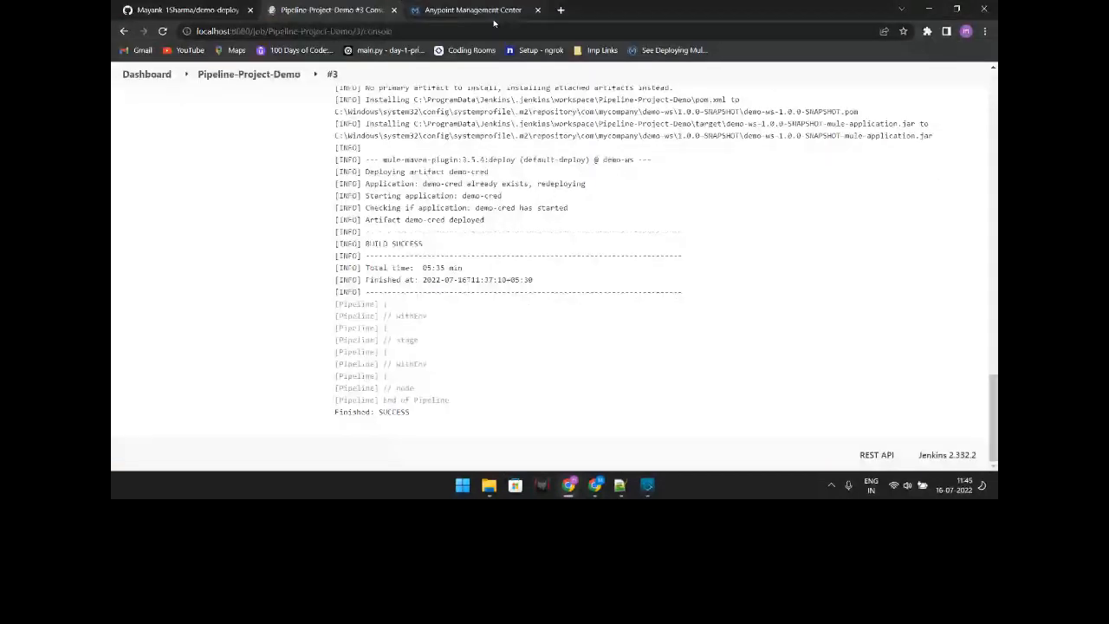
click(494, 12)
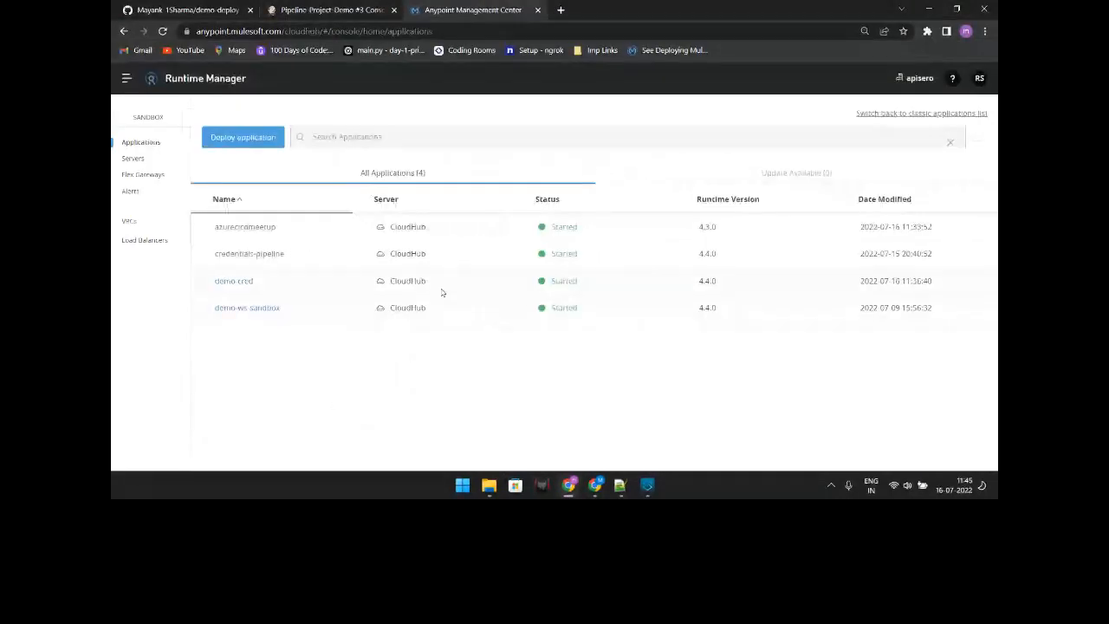
triple_click(874, 280)
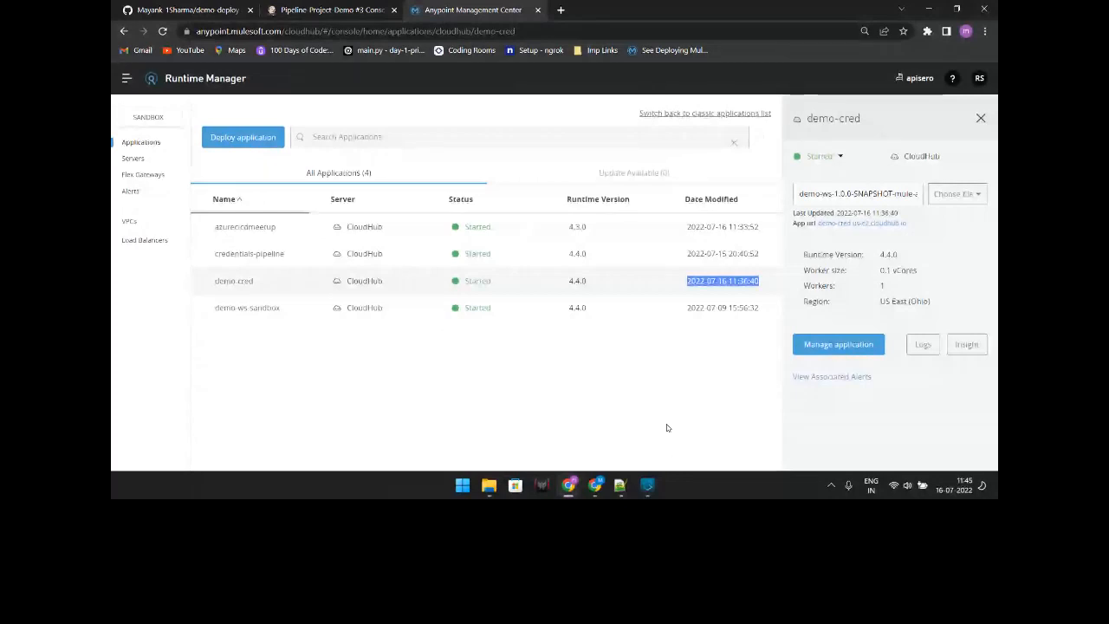
Step: Minimize Chrome to show the Anypoint Studio demo-ws flow, then restore the meetup window
key(ctrl+Tab)
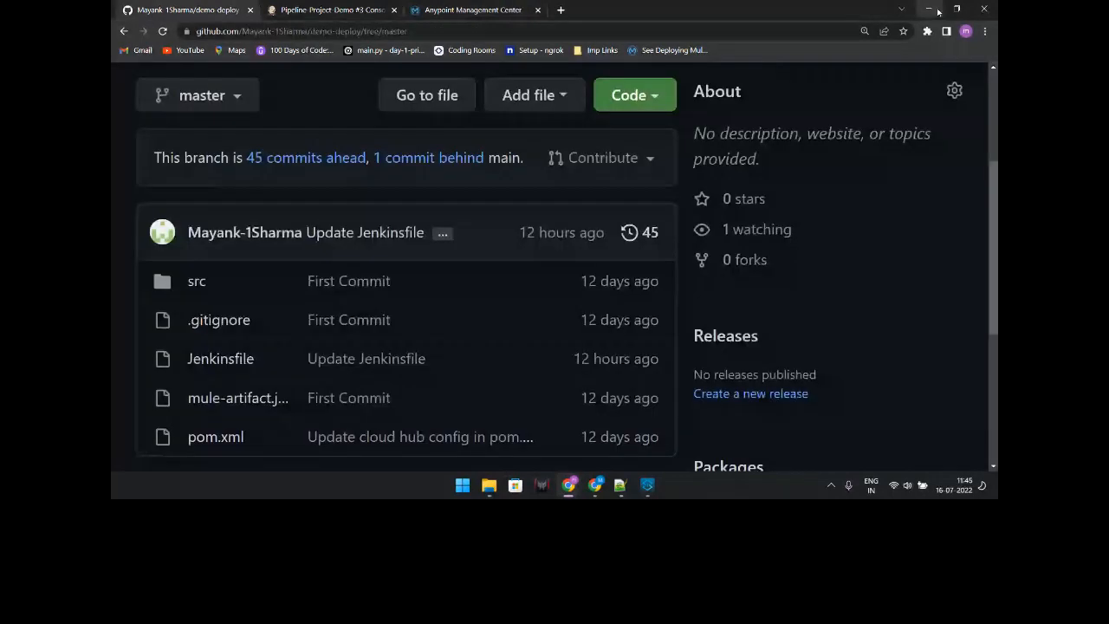
click(929, 9)
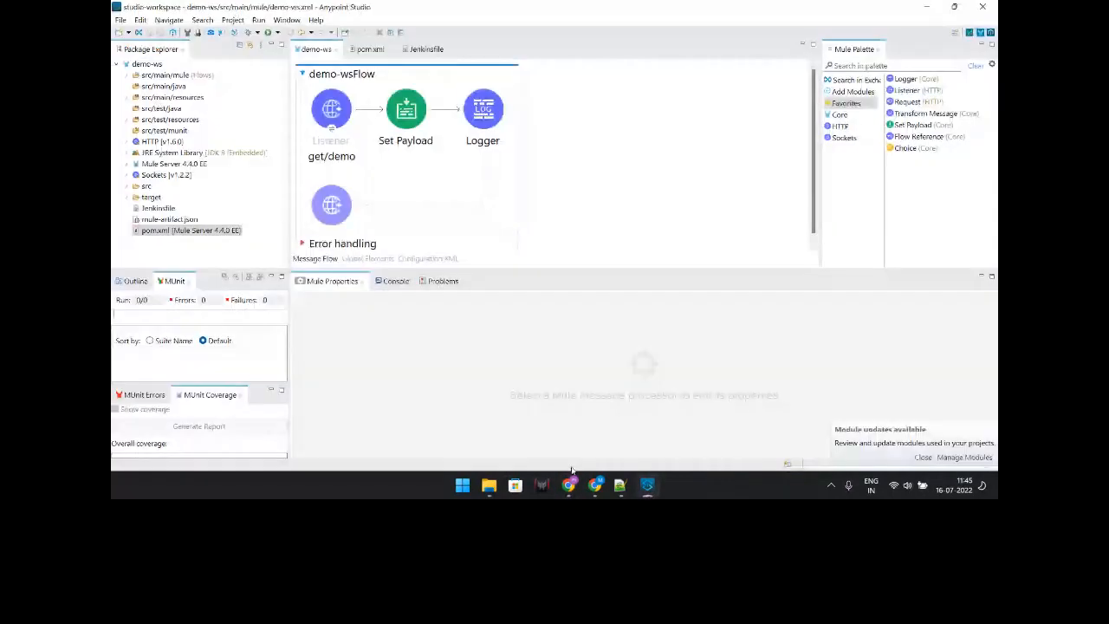
click(596, 488)
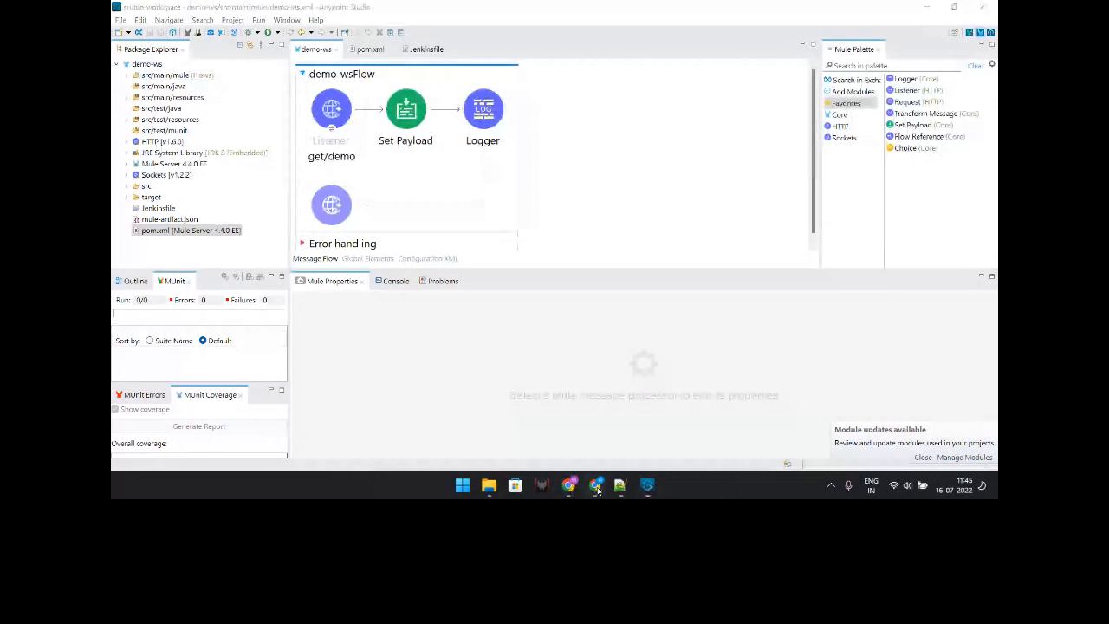
click(596, 488)
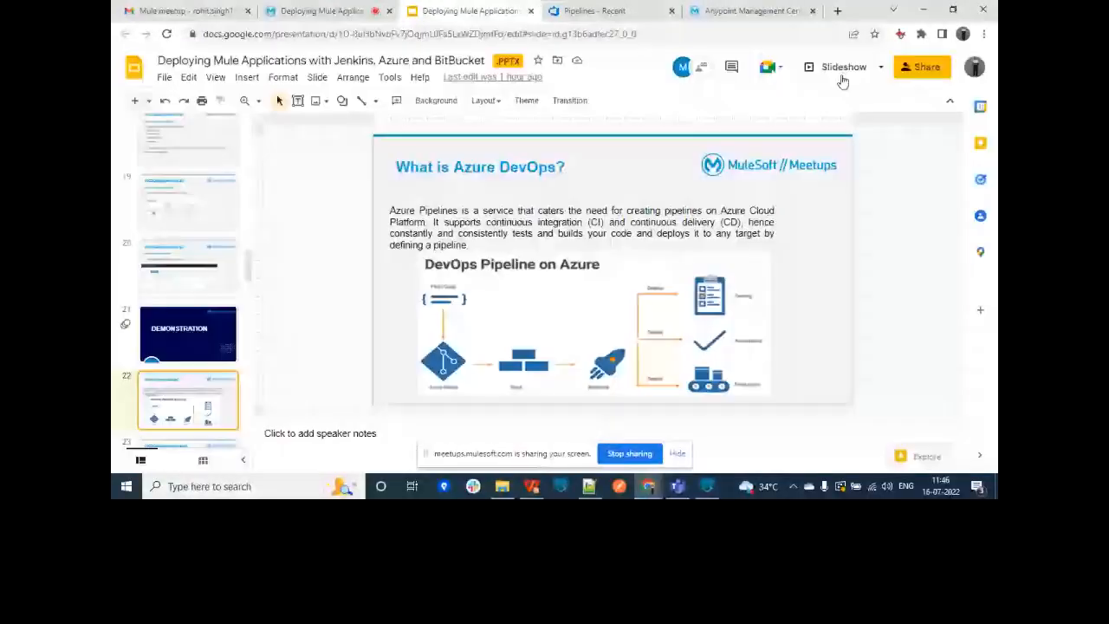
Step: Present the 'What is Azure DevOps?' slide full screen and hide the screen-sharing notice
click(841, 75)
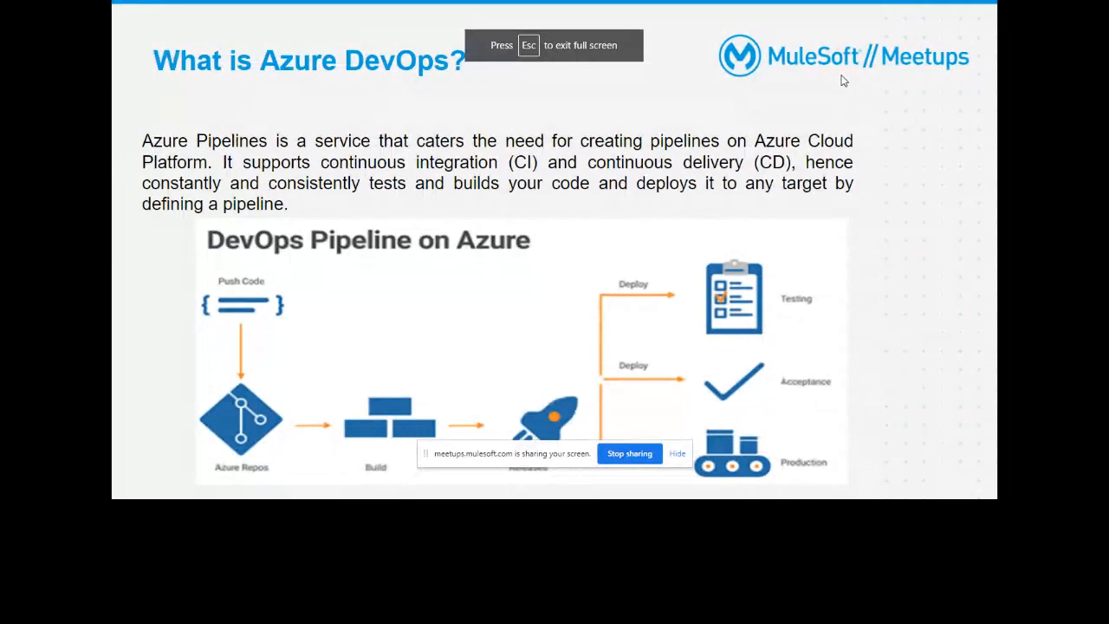
click(678, 454)
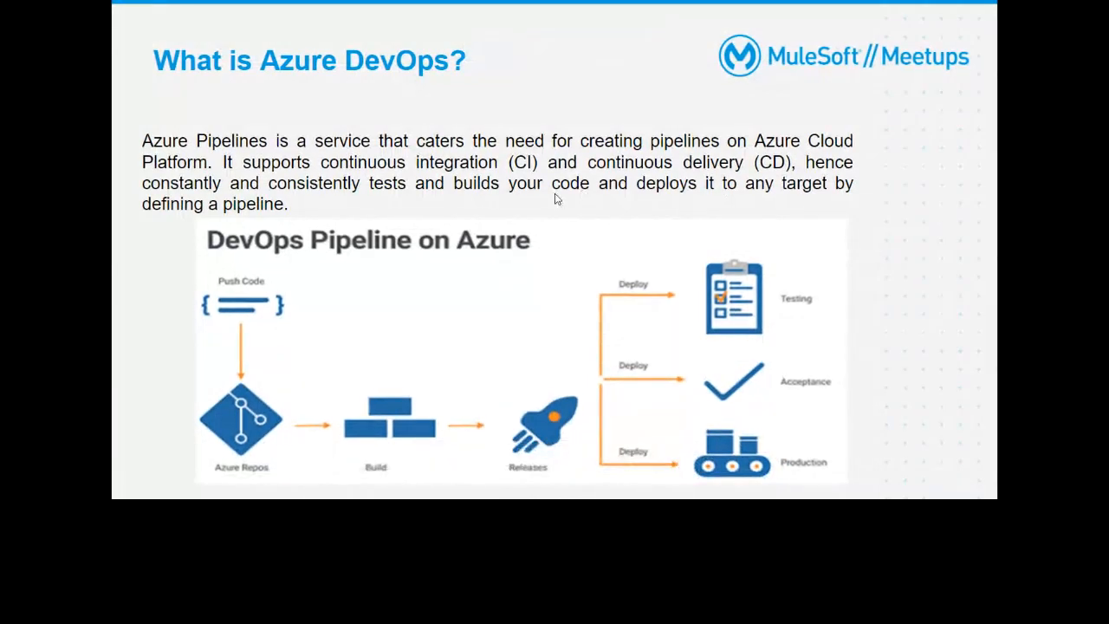
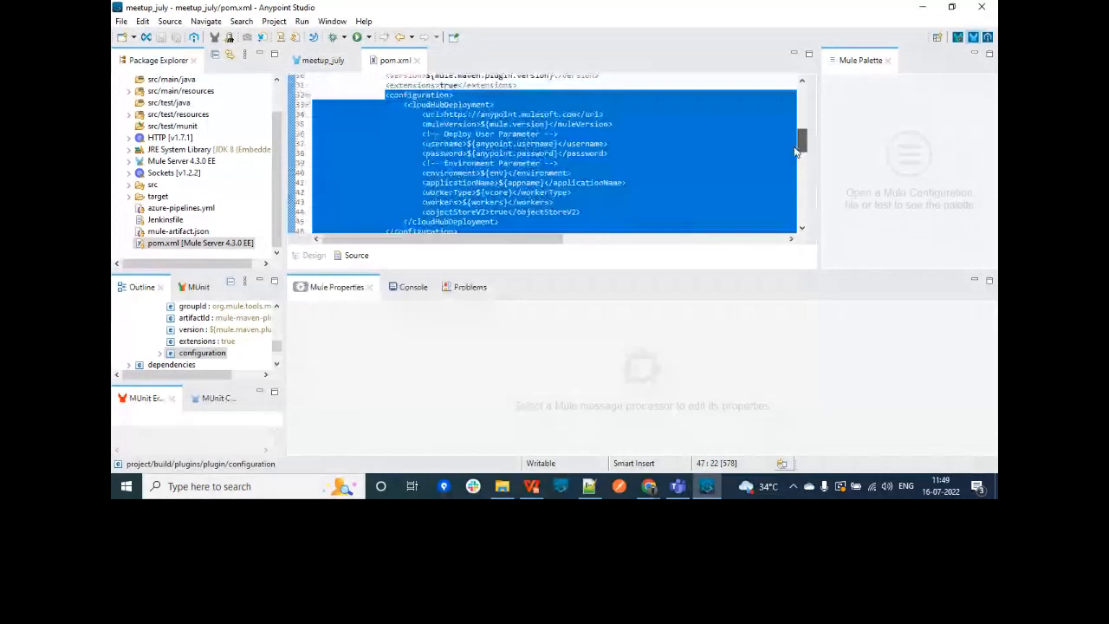
key(alt+Tab)
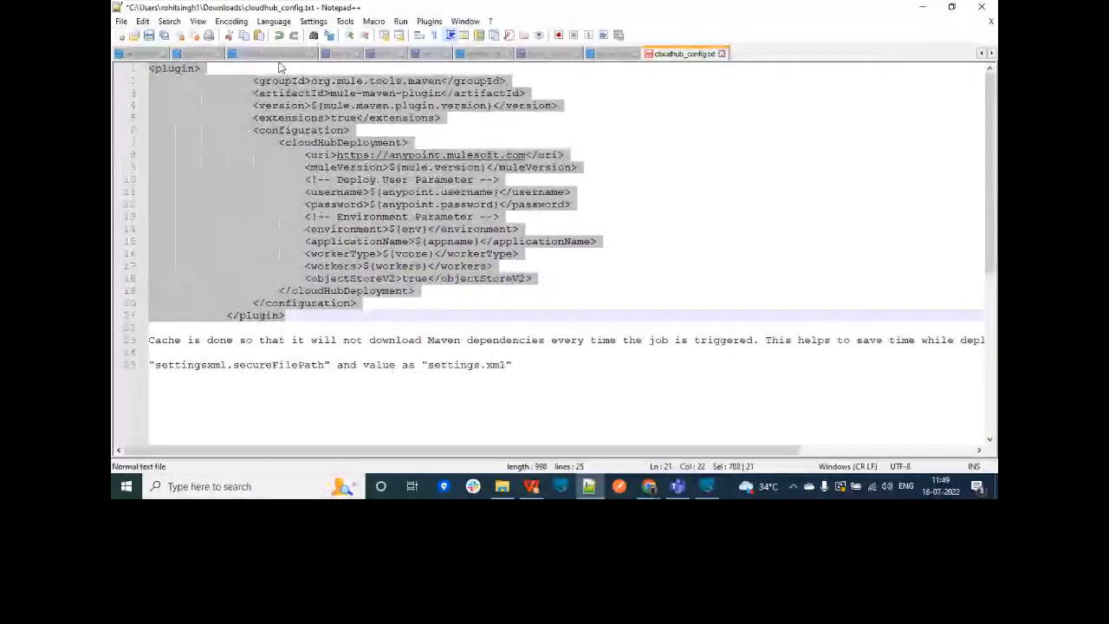
click(356, 93)
click(447, 115)
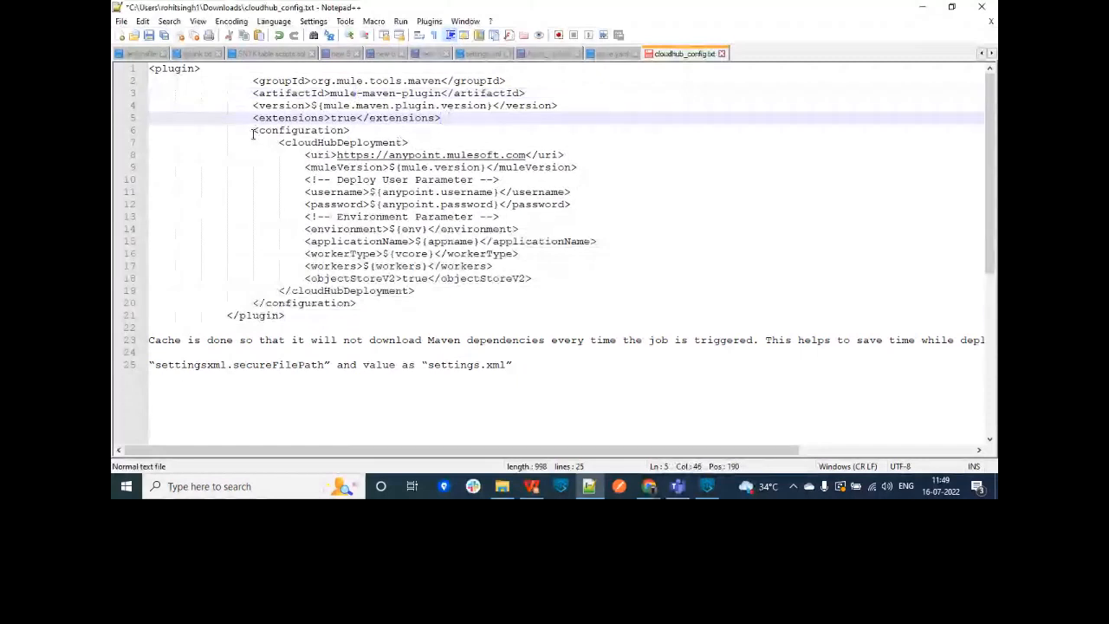
drag(253, 133, 369, 302)
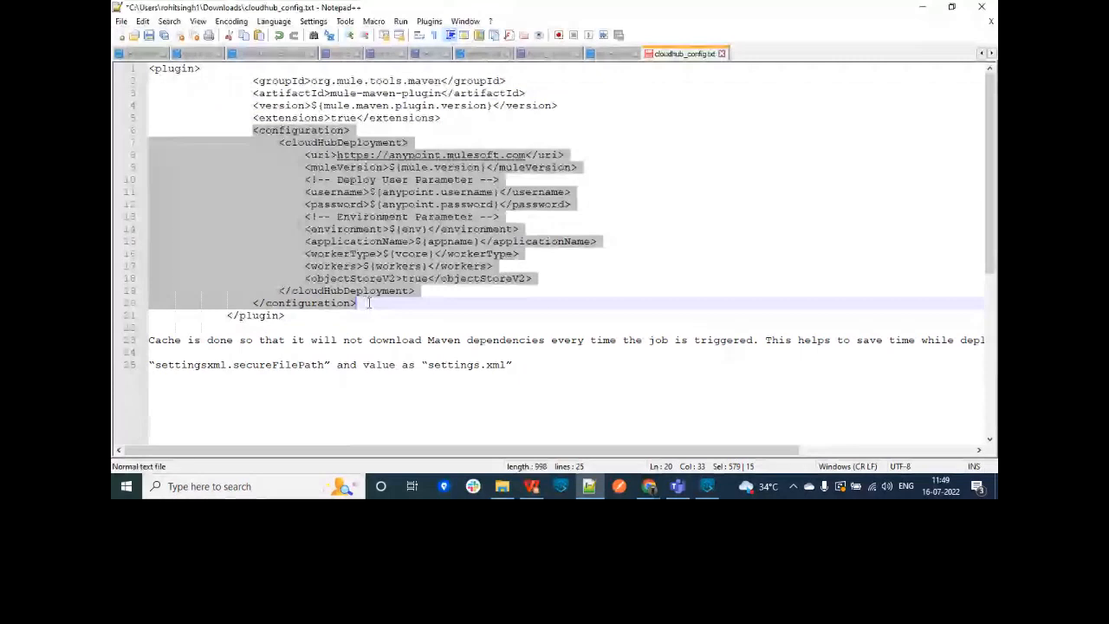
click(369, 302)
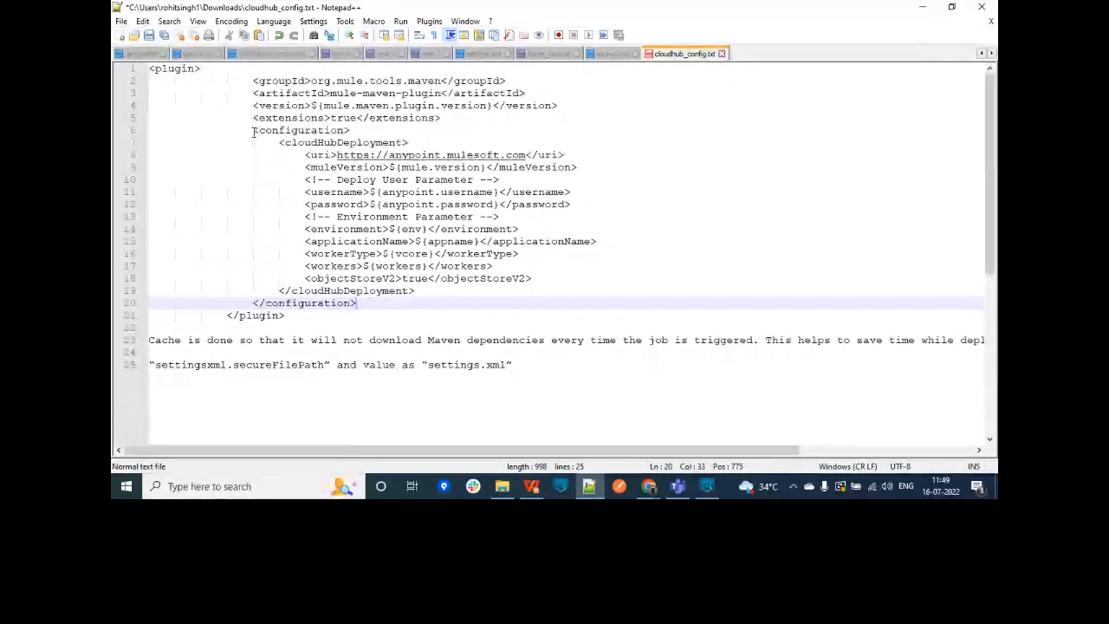
double_click(343, 143)
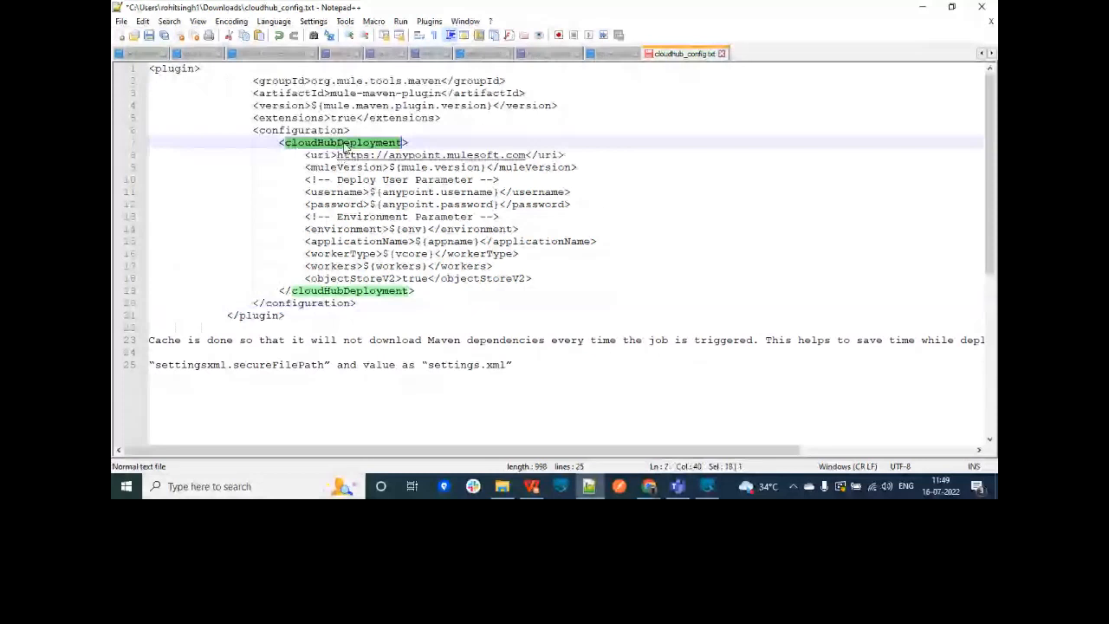
double_click(321, 156)
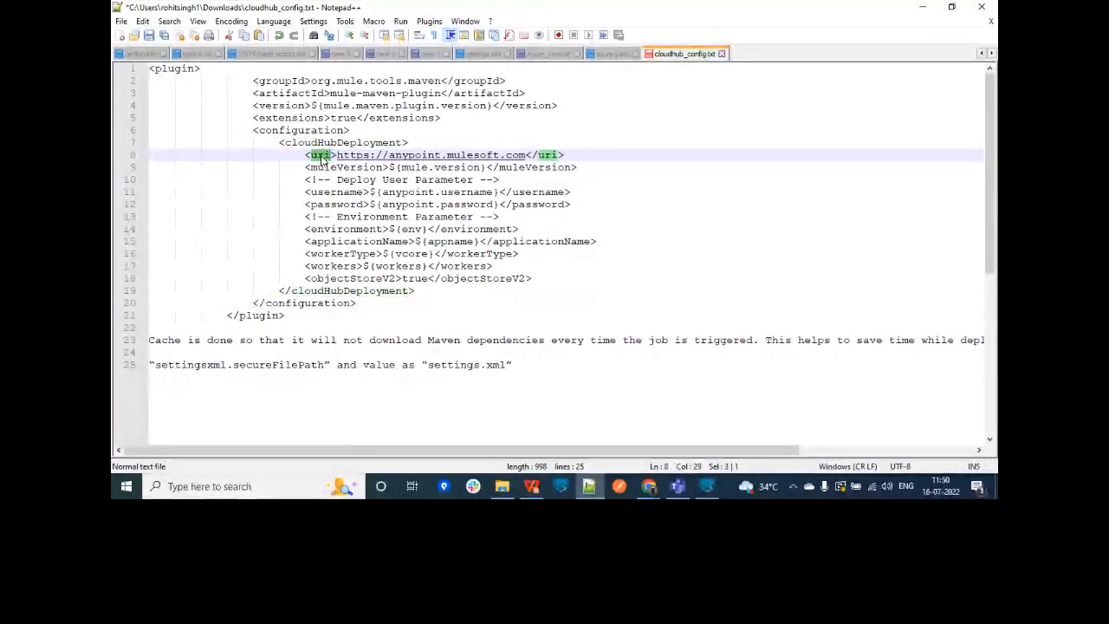
double_click(333, 192)
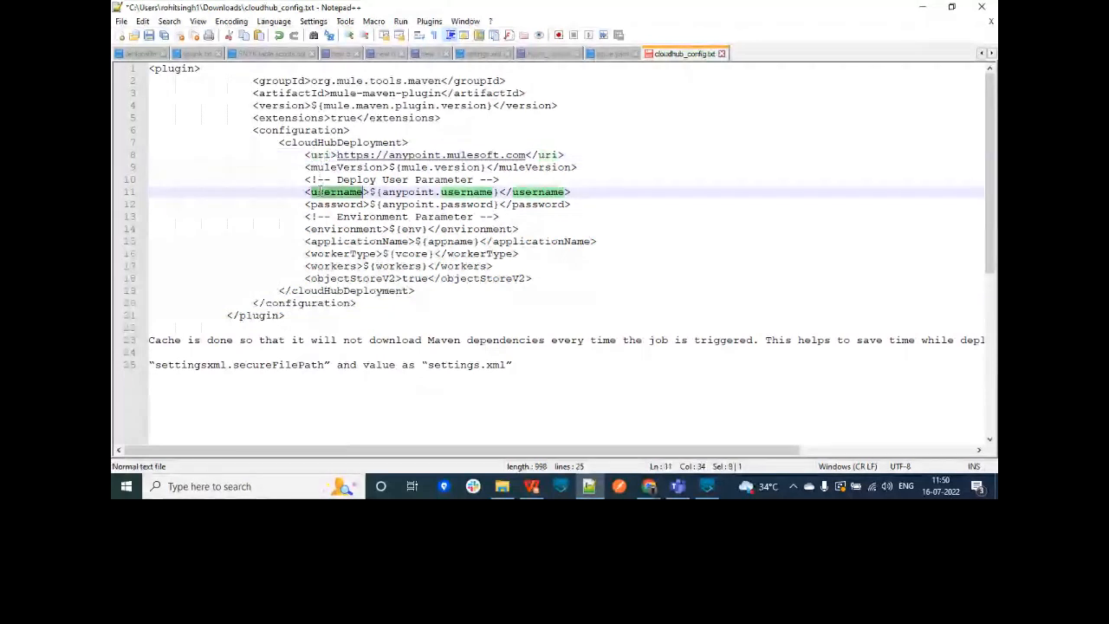
double_click(333, 204)
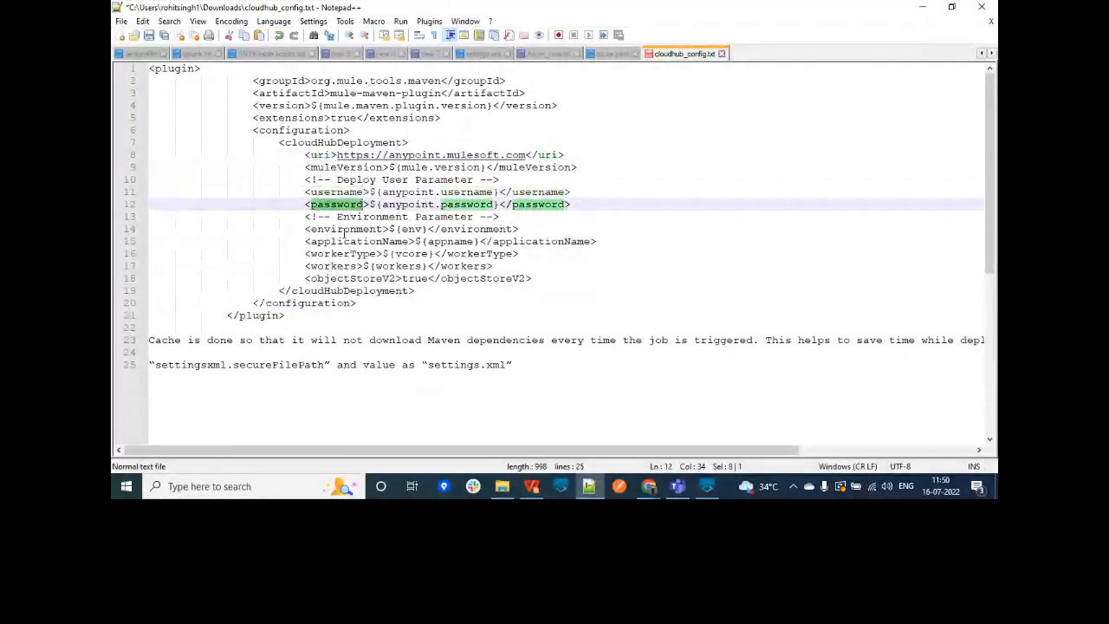
double_click(343, 242)
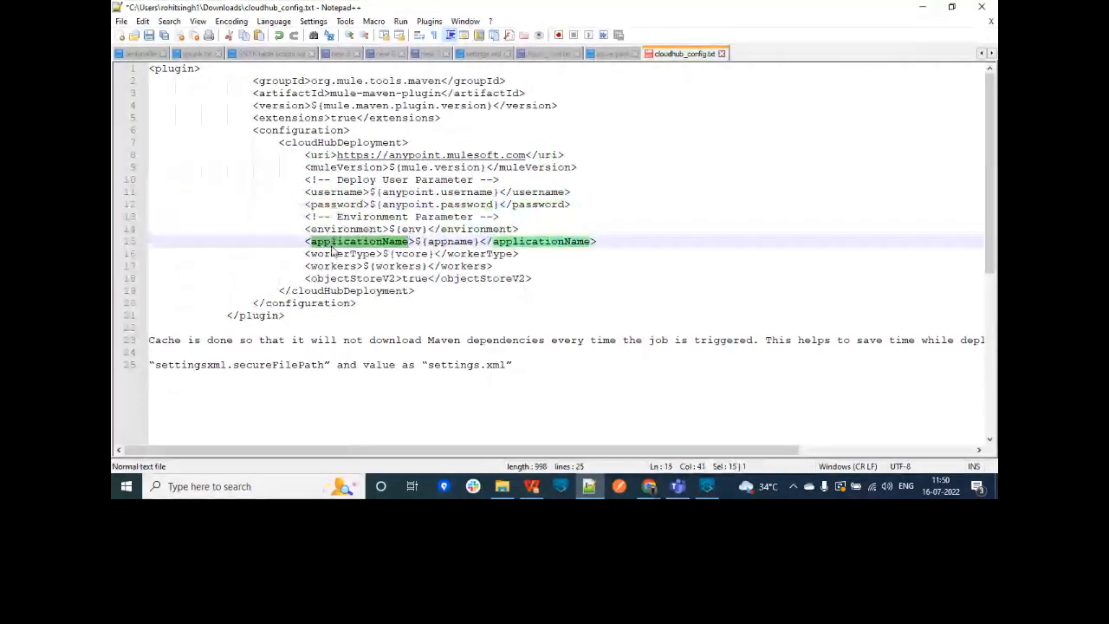
click(439, 278)
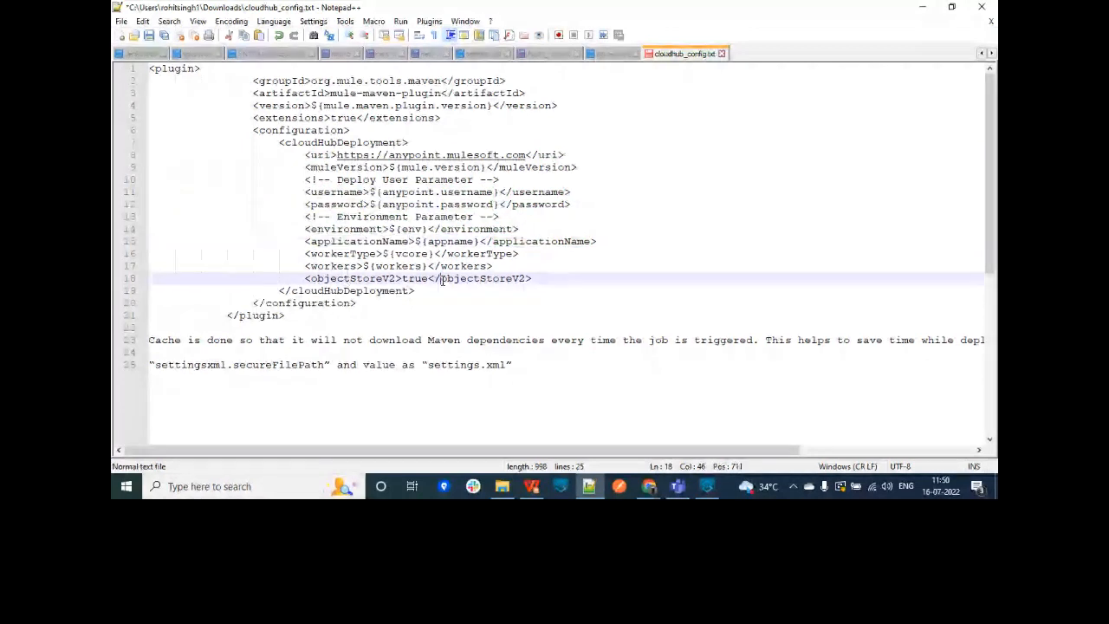
drag(479, 242, 426, 242)
drag(382, 204, 450, 205)
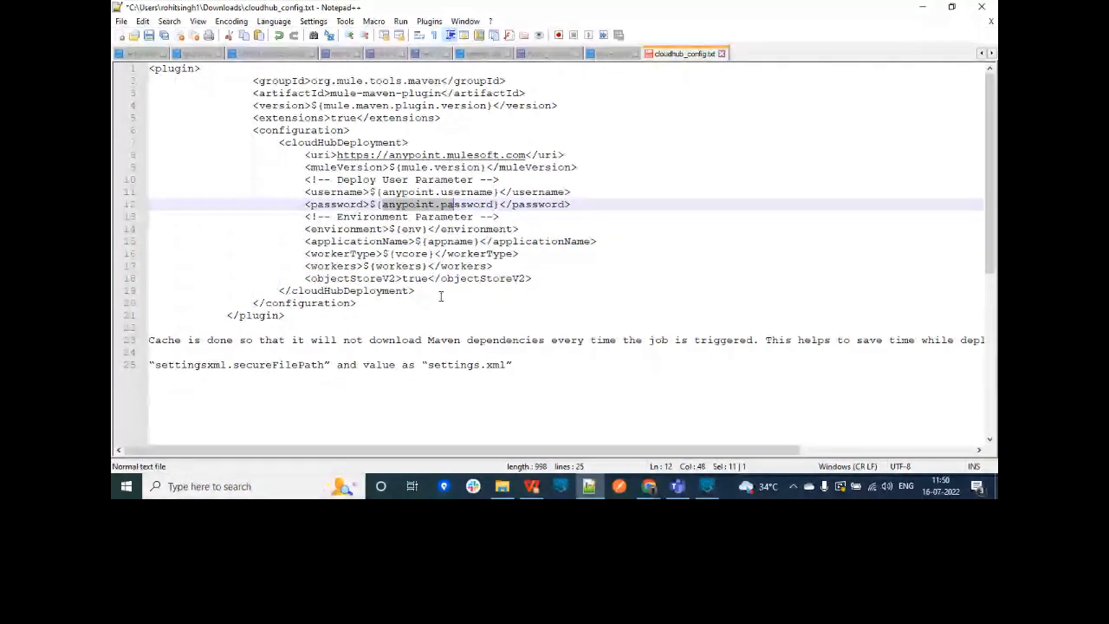
click(709, 494)
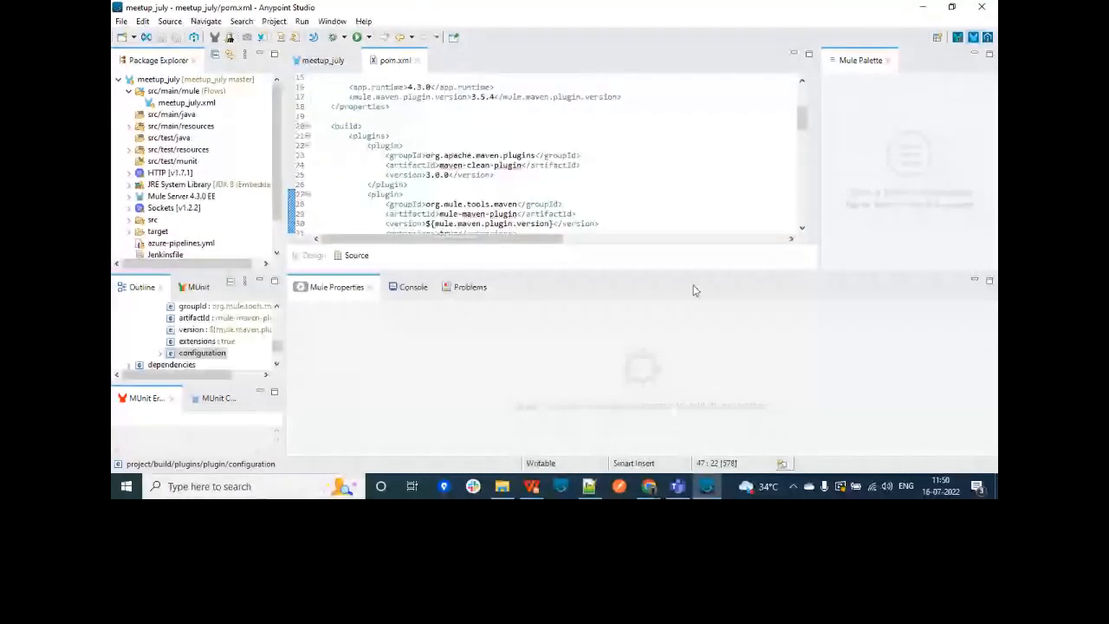
Step: Return to Azure DevOps in Chrome and show the Azure-cicd-meetup pipelines list with run #29
mouse_move(634, 476)
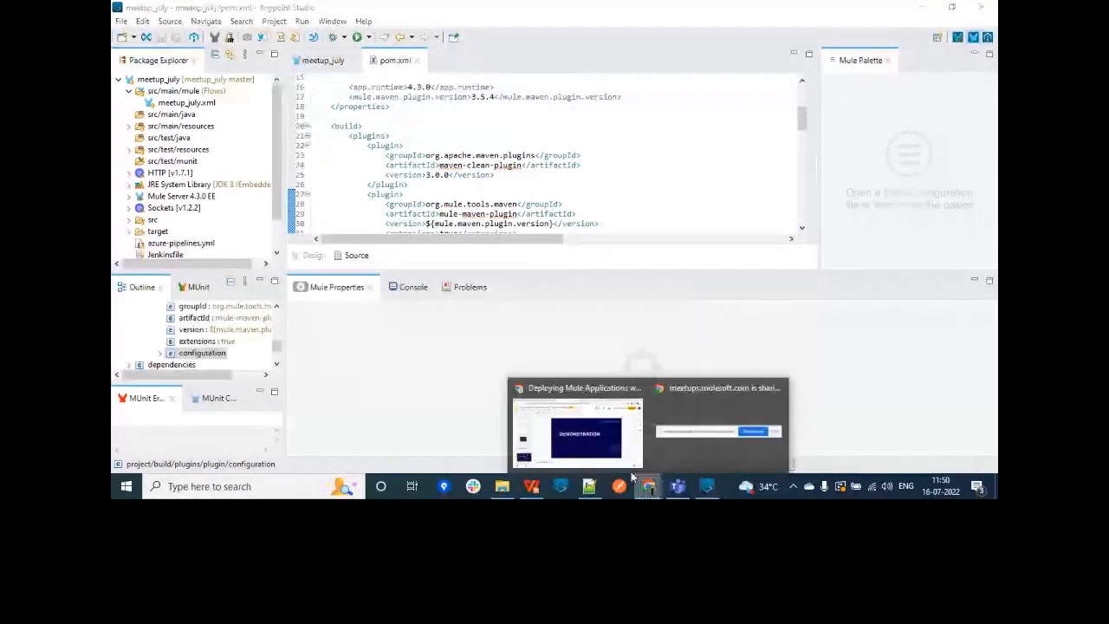
click(598, 434)
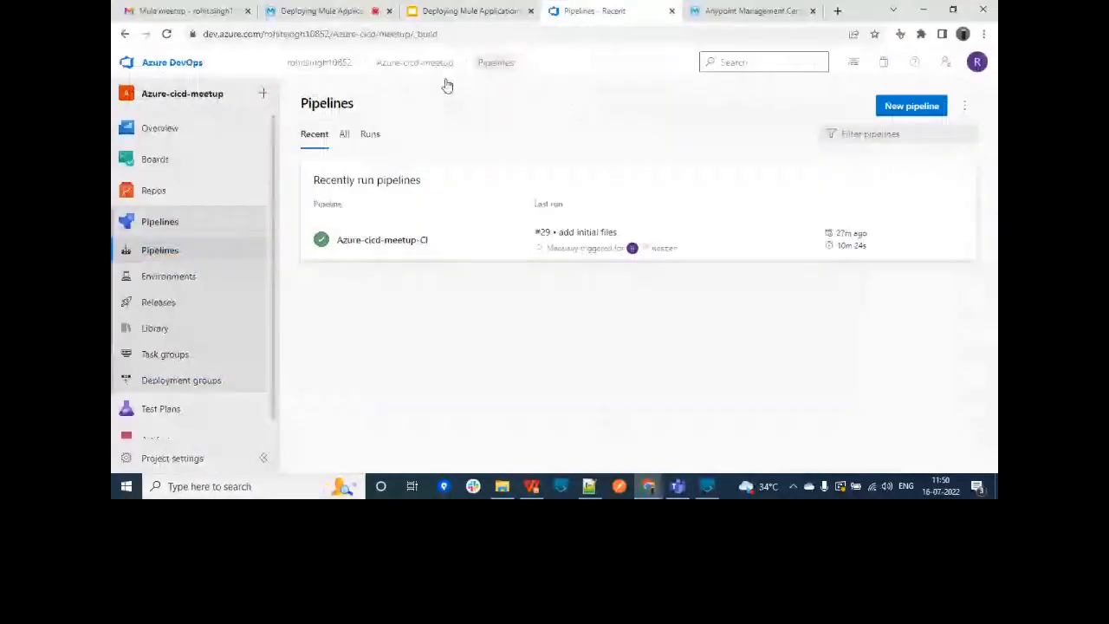
click(172, 191)
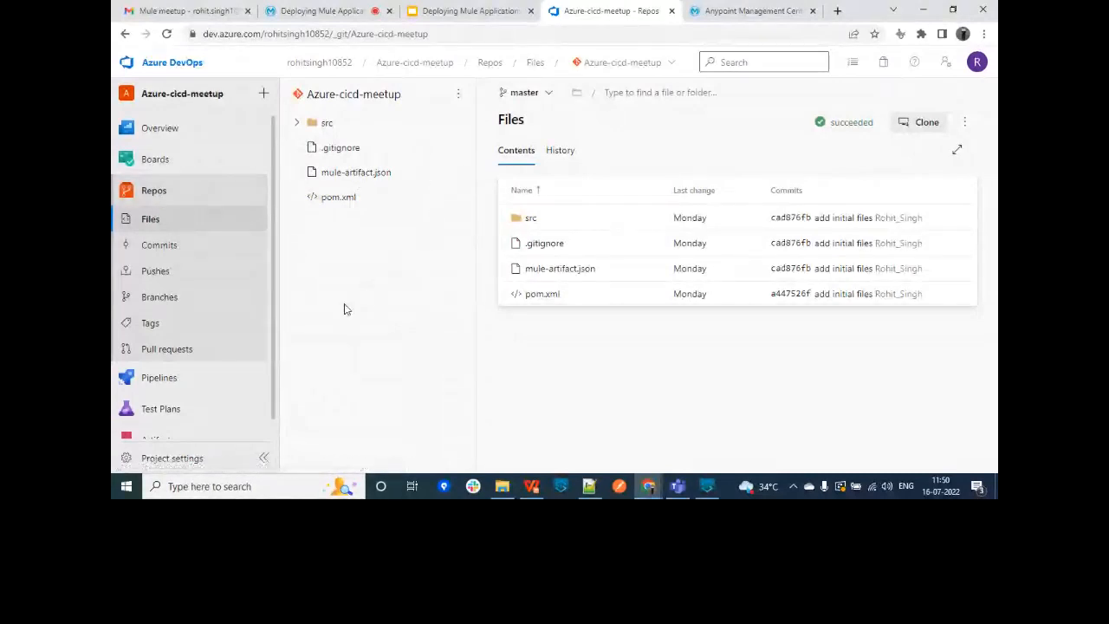
mouse_move(207, 383)
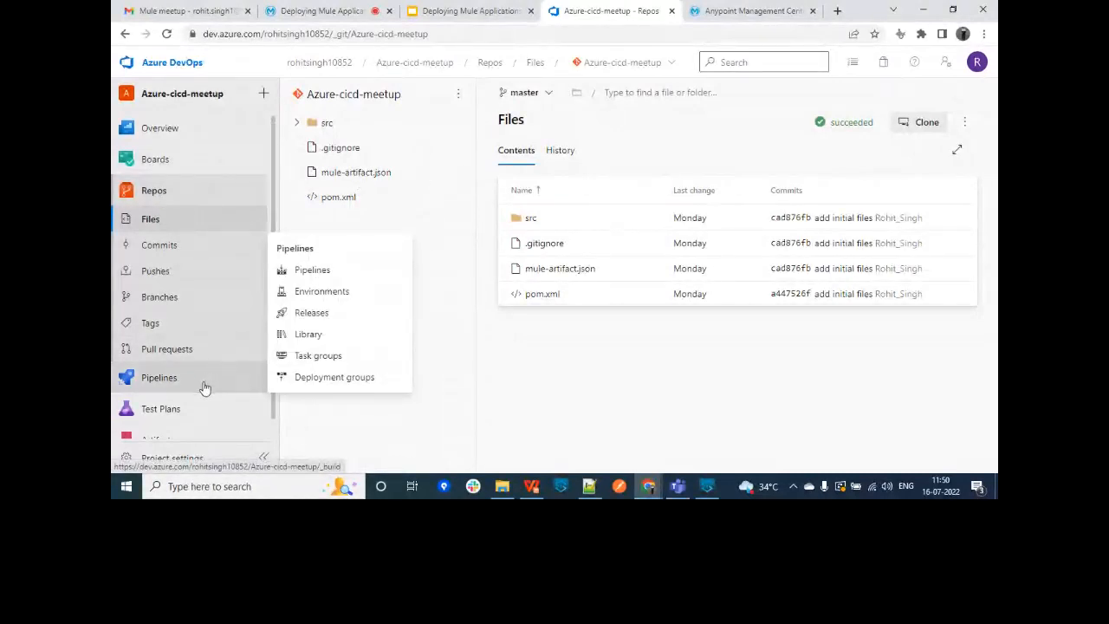
click(204, 386)
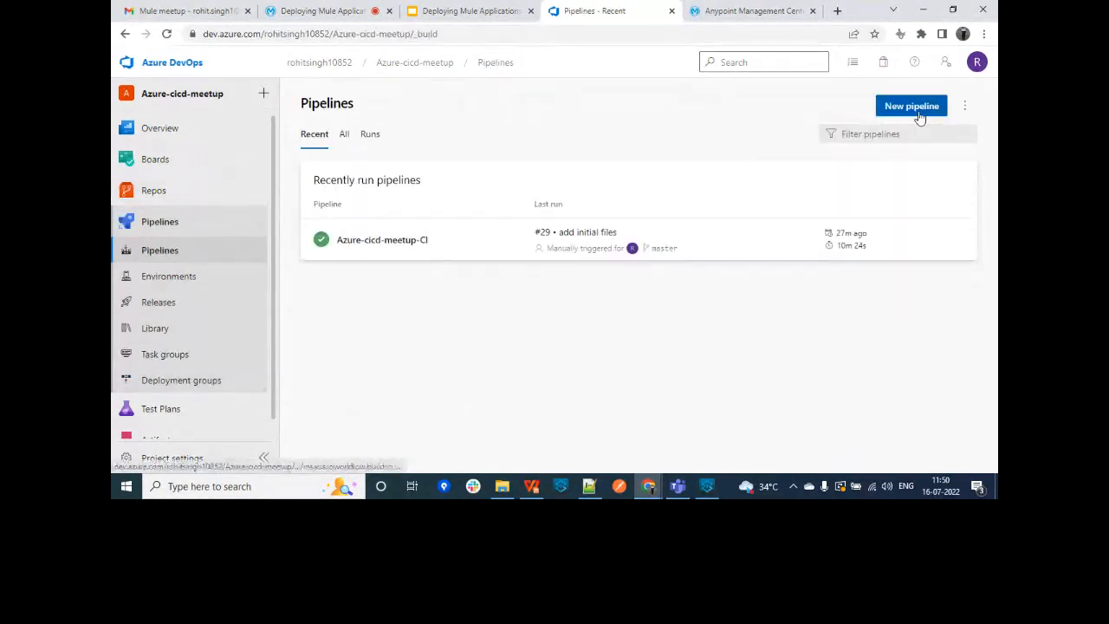
Step: Start a classic-editor pipeline on Azure Repos Git, Azure-cicd-meetup, master branch, as an Empty job
click(919, 109)
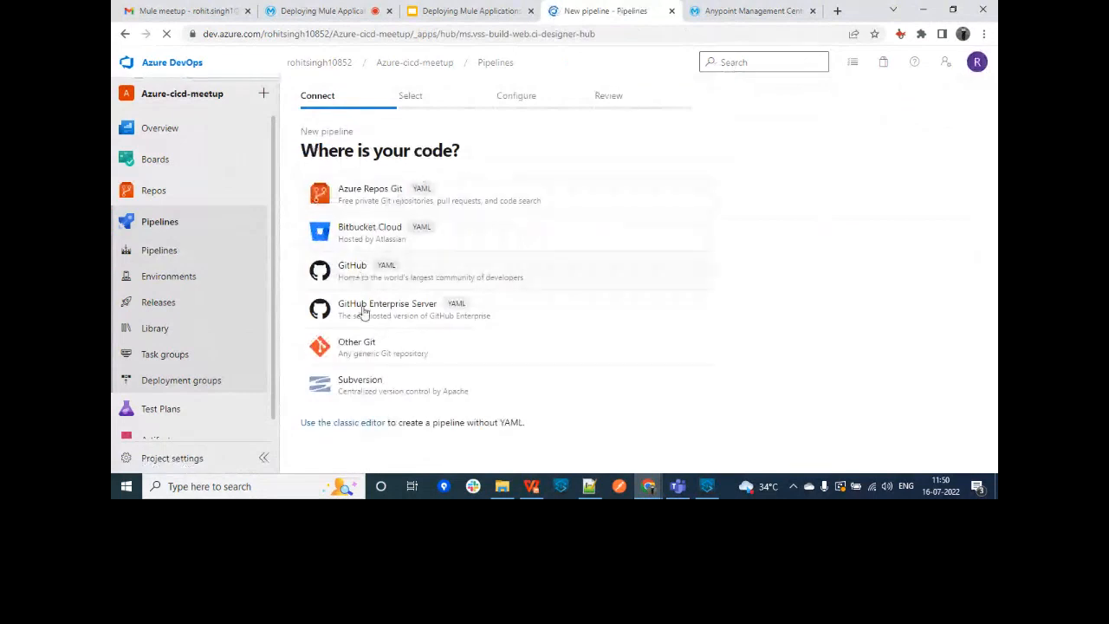
click(339, 425)
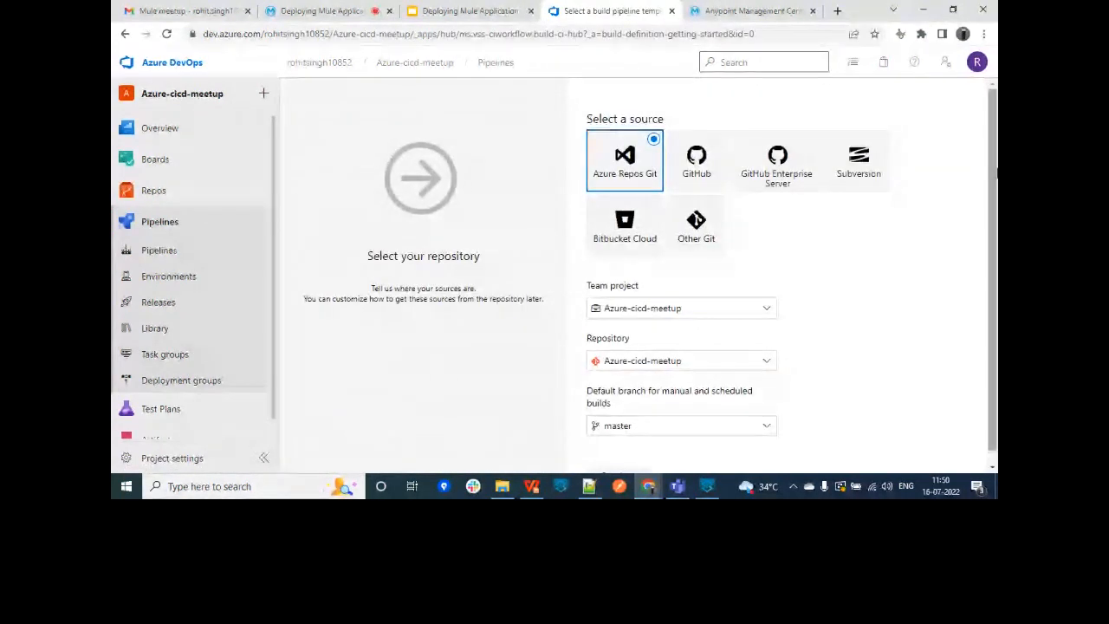
scroll(979, 321, down, 1)
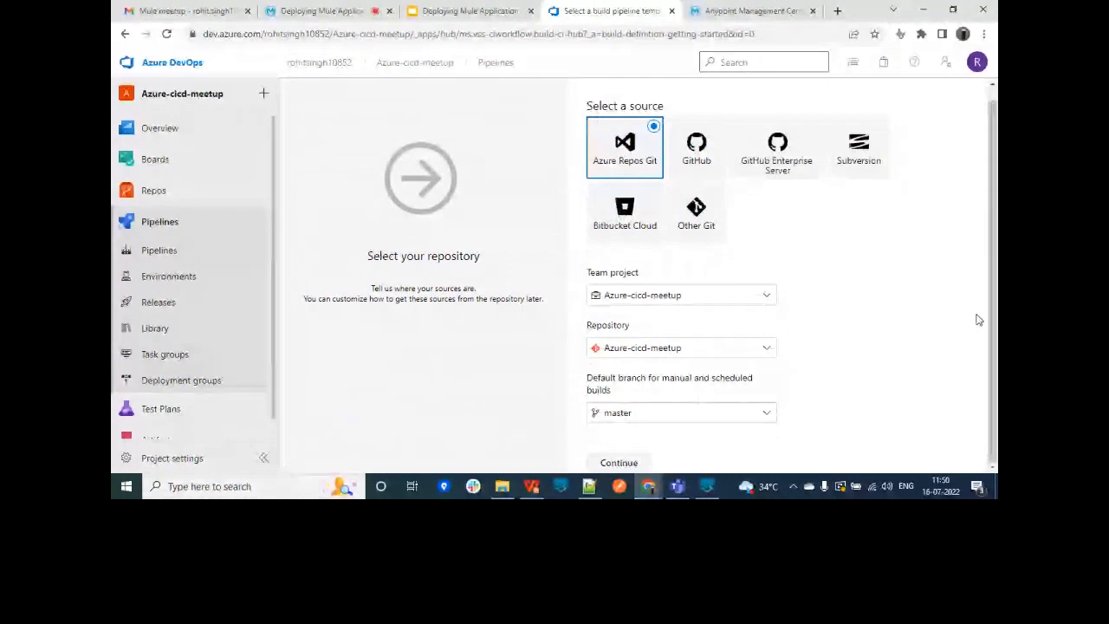
click(620, 460)
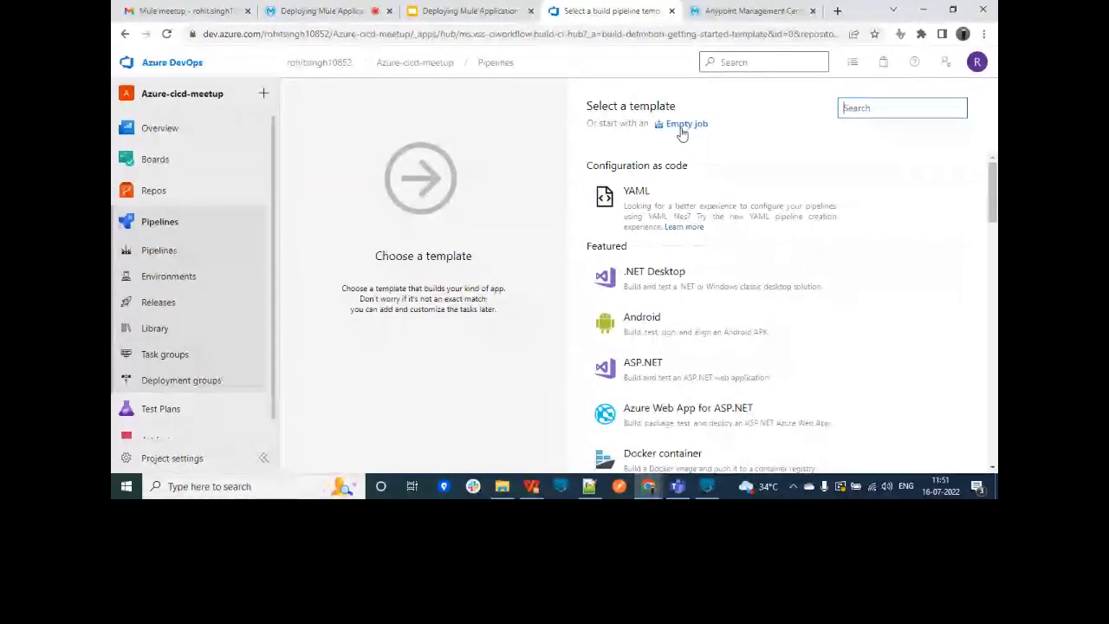
click(682, 126)
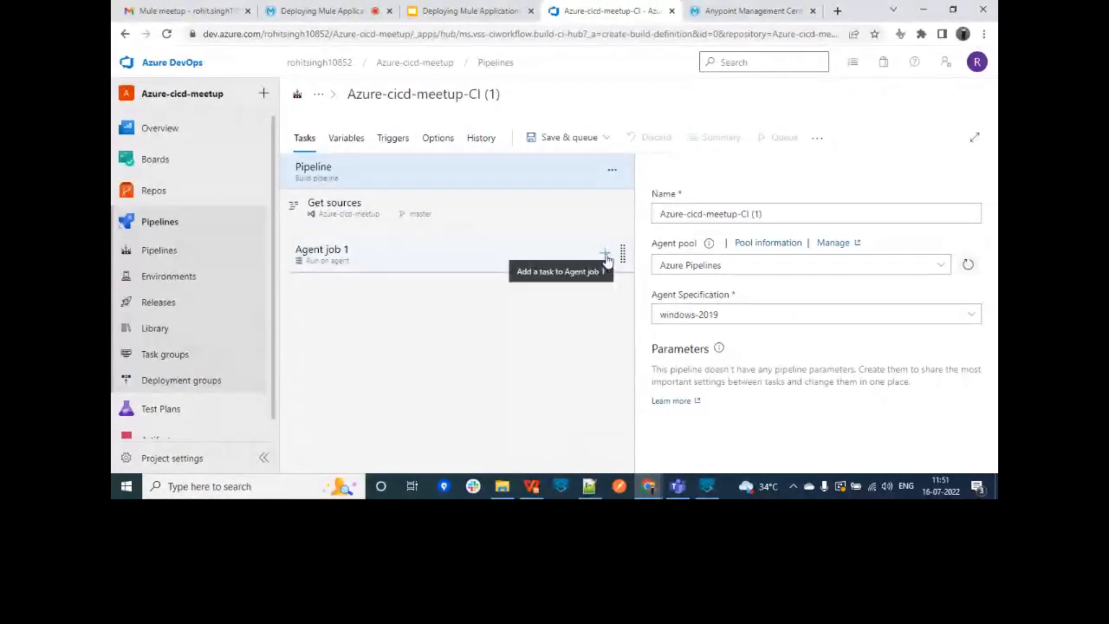
Step: Add a Download secure file task to Agent job 1 after first searching for maven
click(605, 254)
click(869, 180)
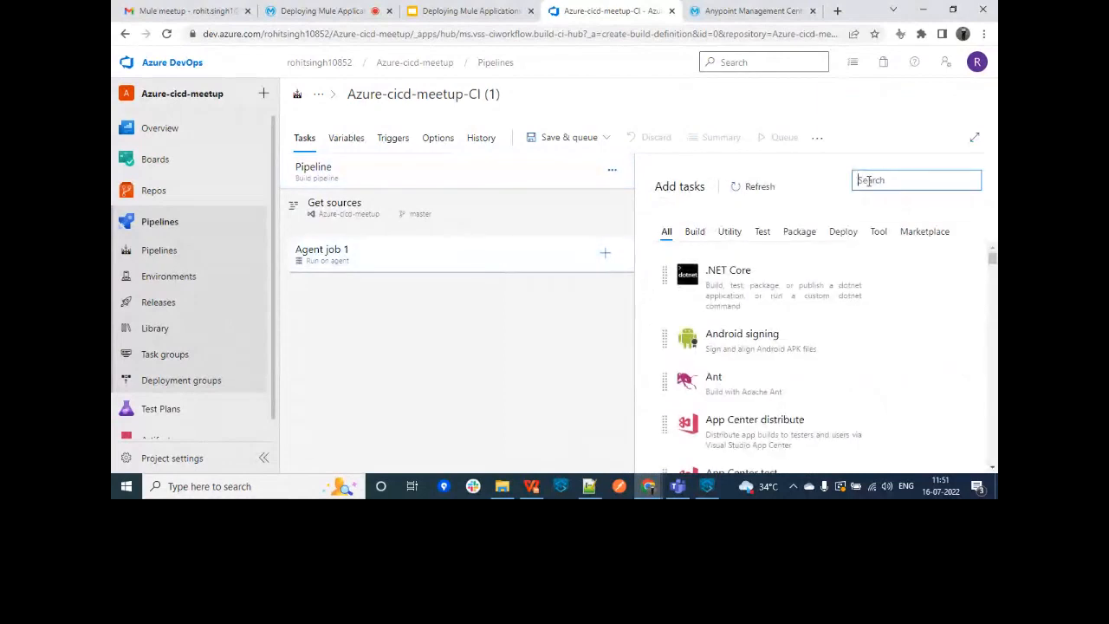
text(maven)
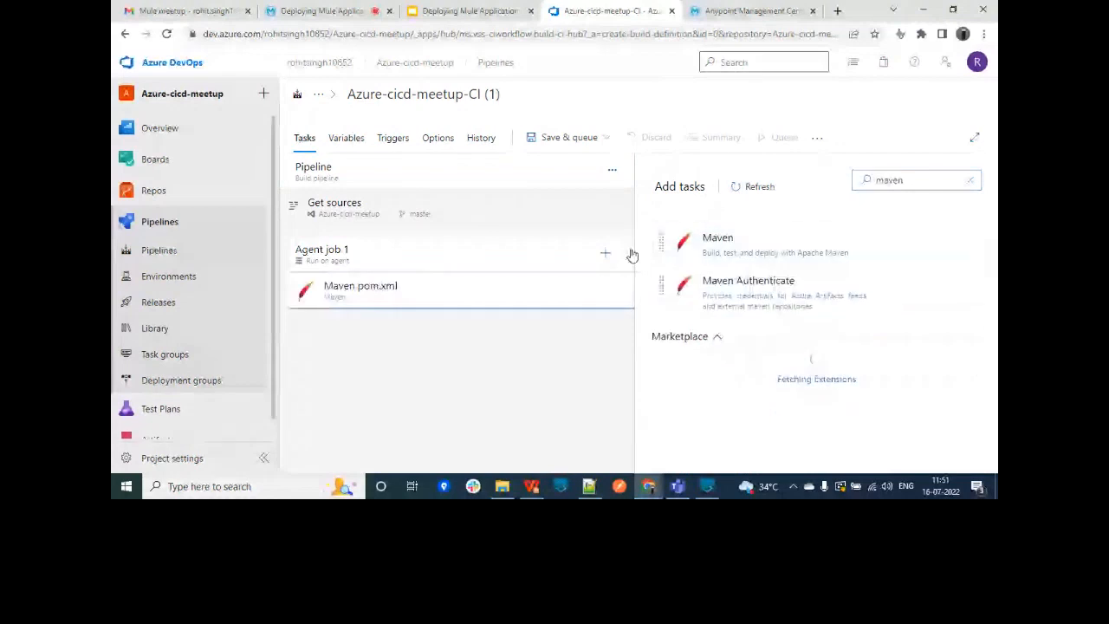
click(908, 180)
key(BackSpace)
key(BackSpace)
key(BackSpace)
key(BackSpace)
key(BackSpace)
text(downloa)
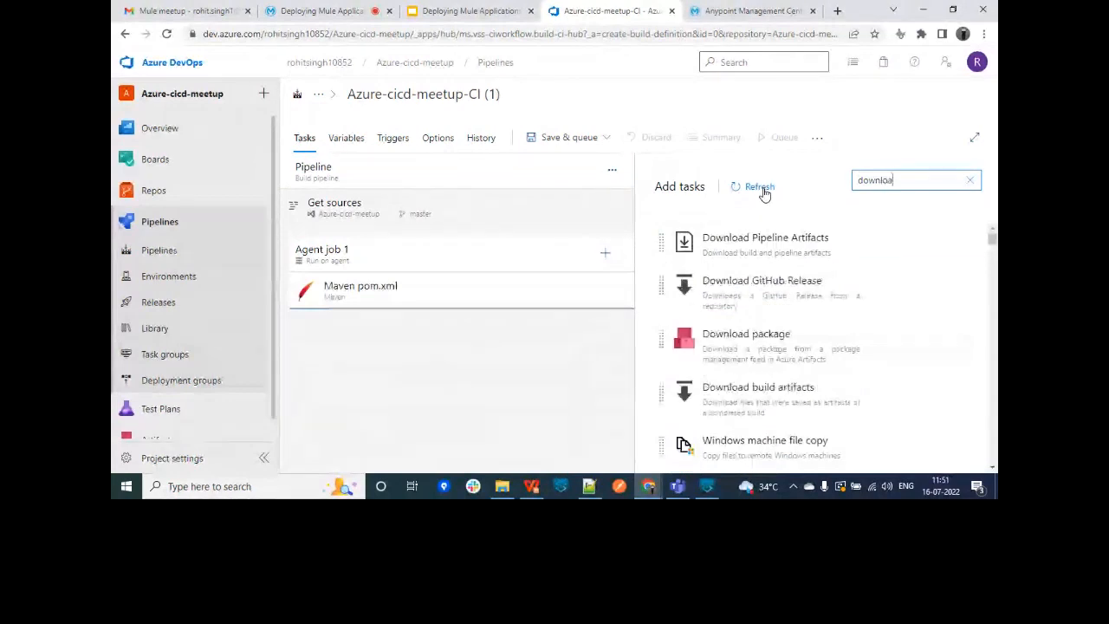
text(d sec)
mouse_move(787, 240)
click(926, 283)
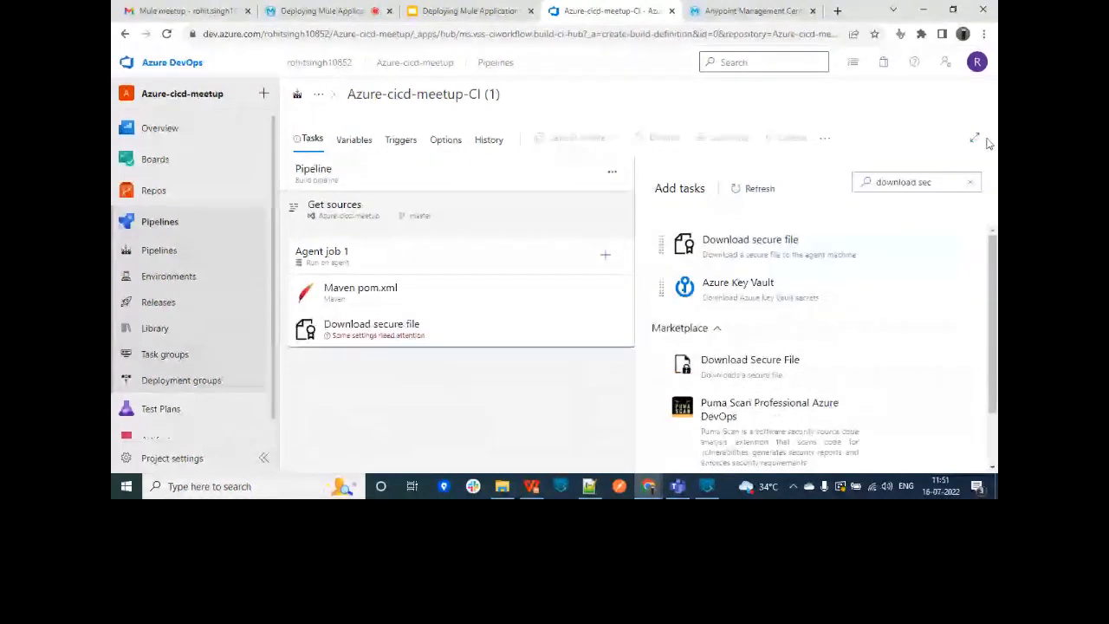
Step: Inspect the secure file task's upload and output variable settings, then leave, discarding the draft
click(390, 338)
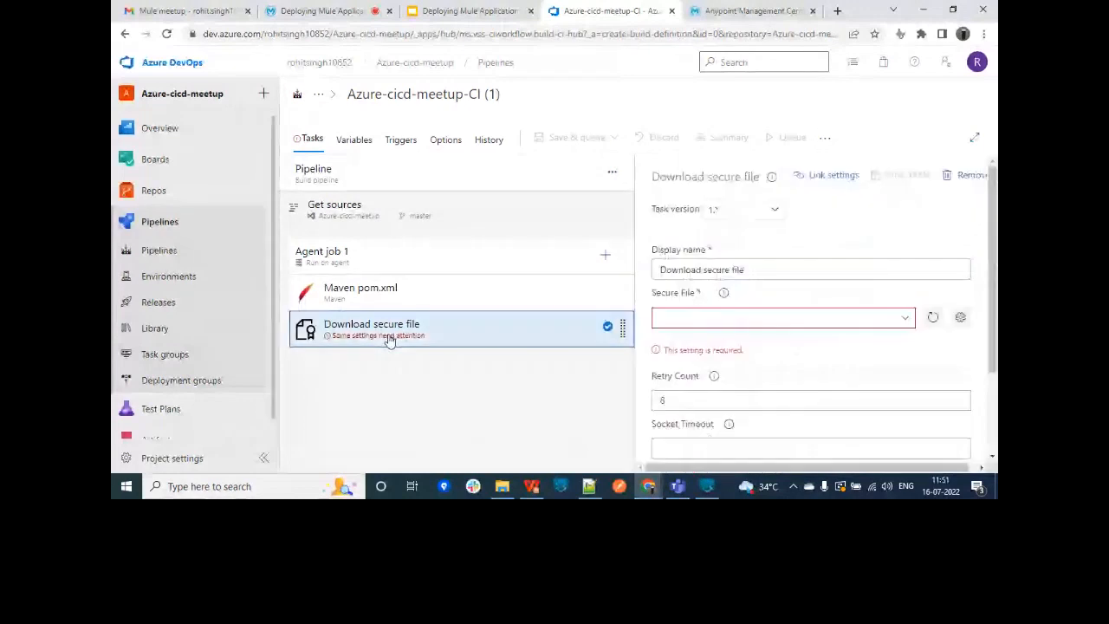
scroll(996, 342, down, 2)
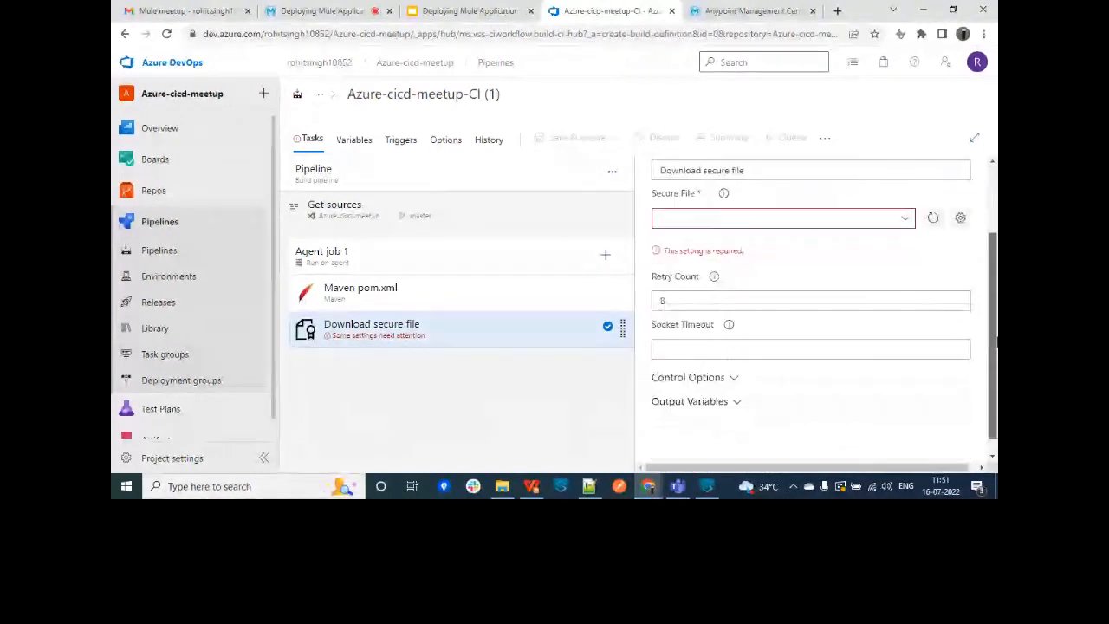
click(960, 218)
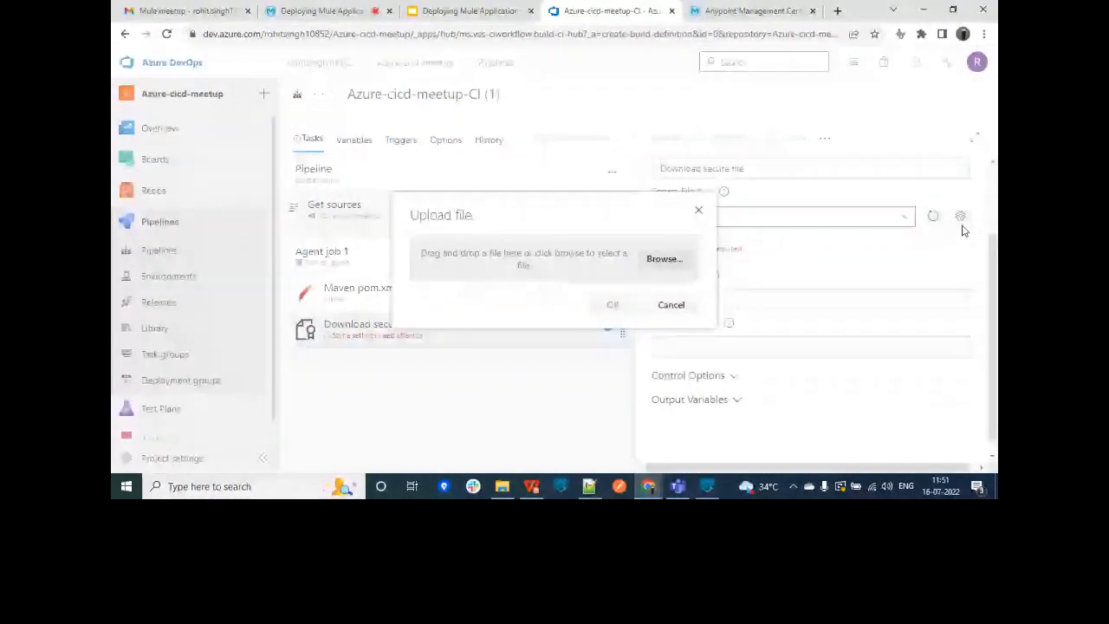
click(664, 259)
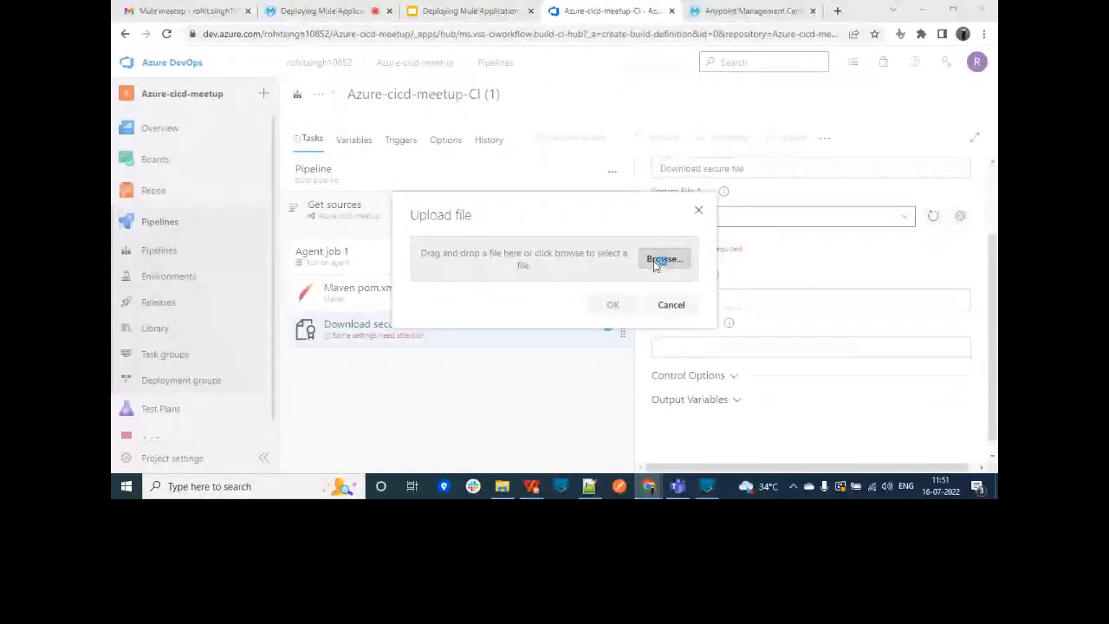
click(501, 291)
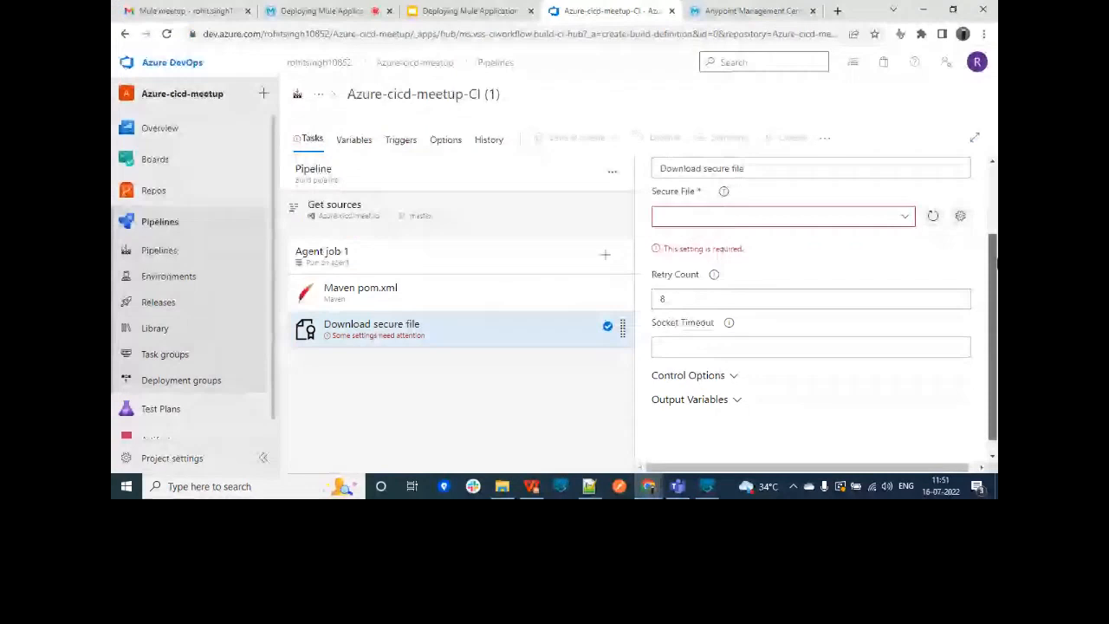
scroll(751, 385, down, 1)
click(750, 385)
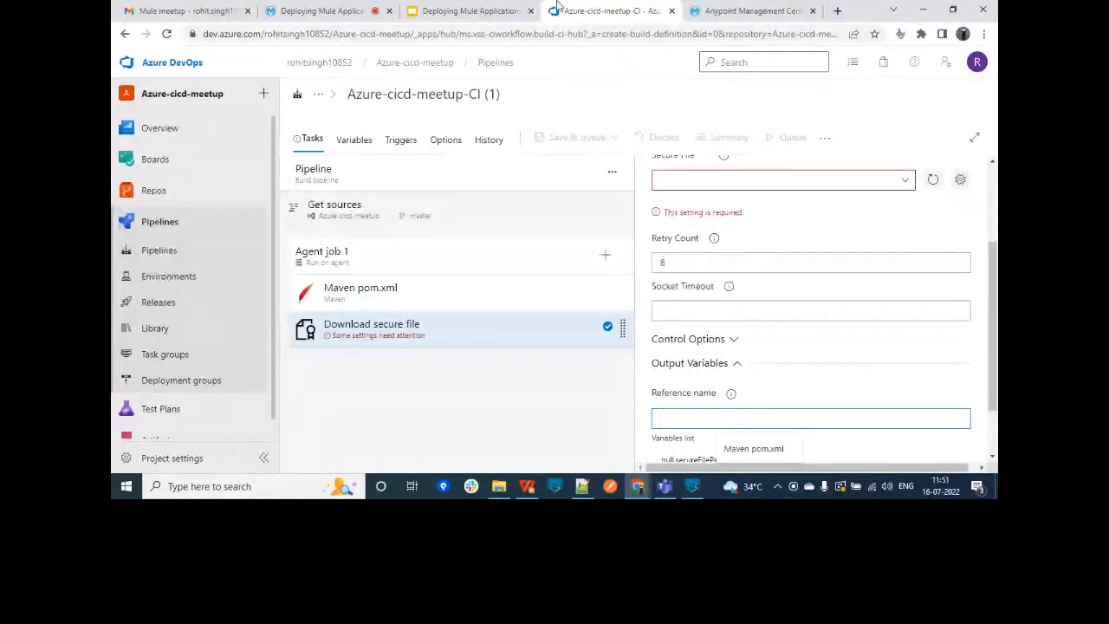
click(430, 65)
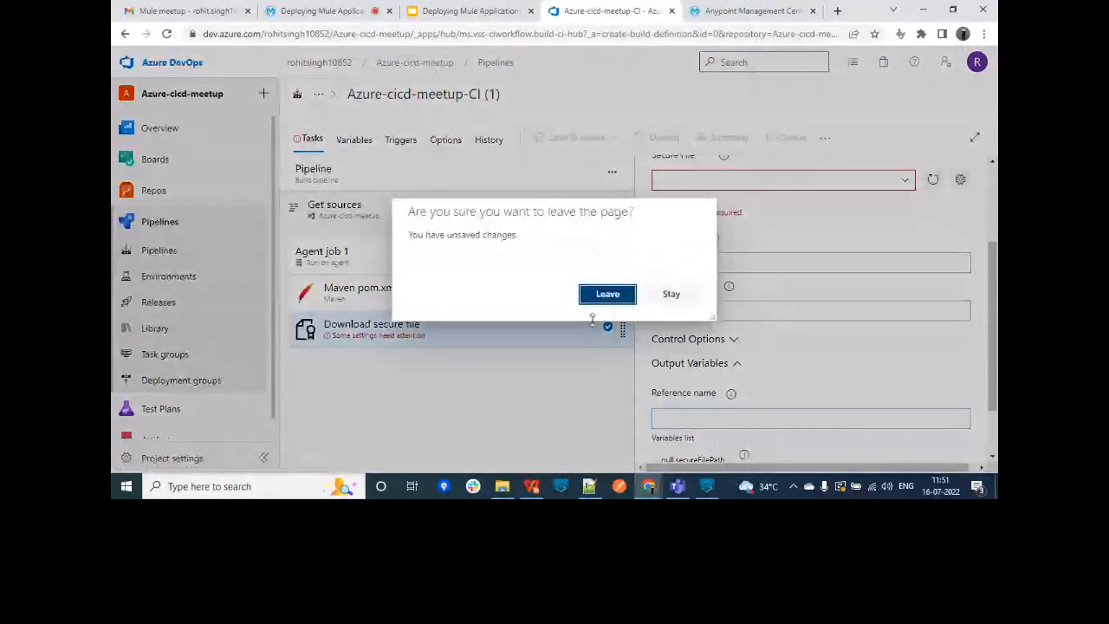
click(608, 294)
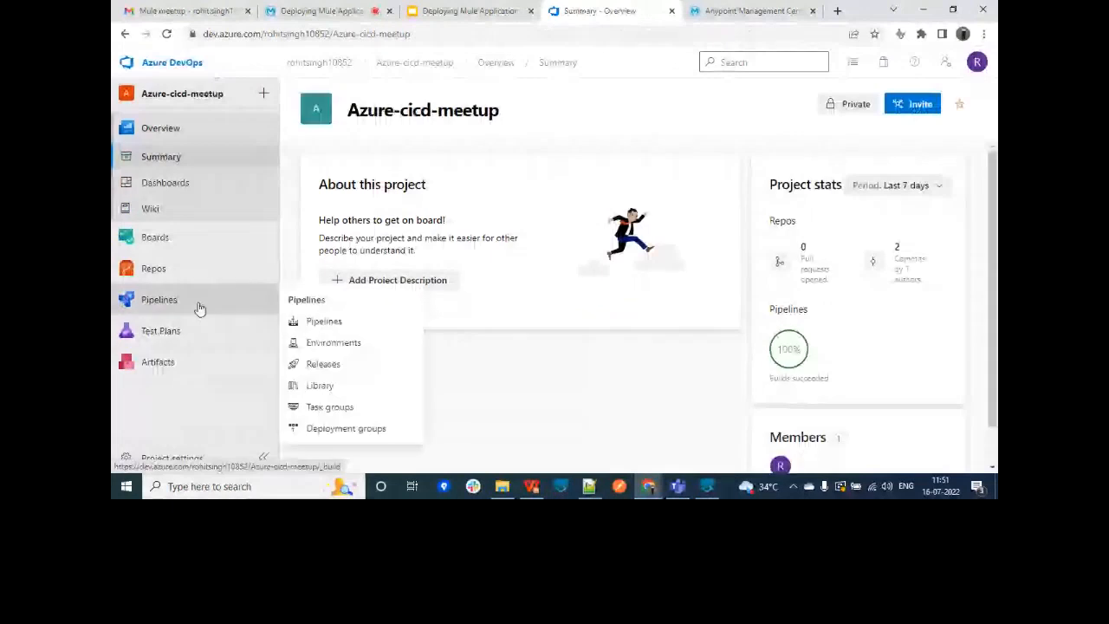
Step: Open the existing Azure-cicd-meetup-CI pipeline in the editor
click(198, 307)
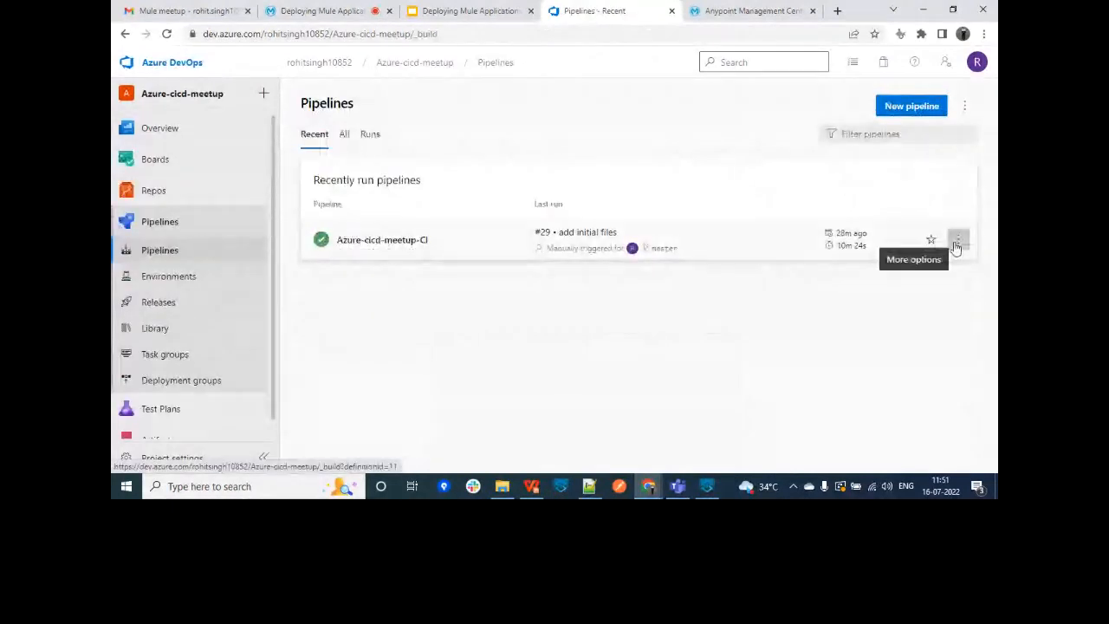
click(957, 246)
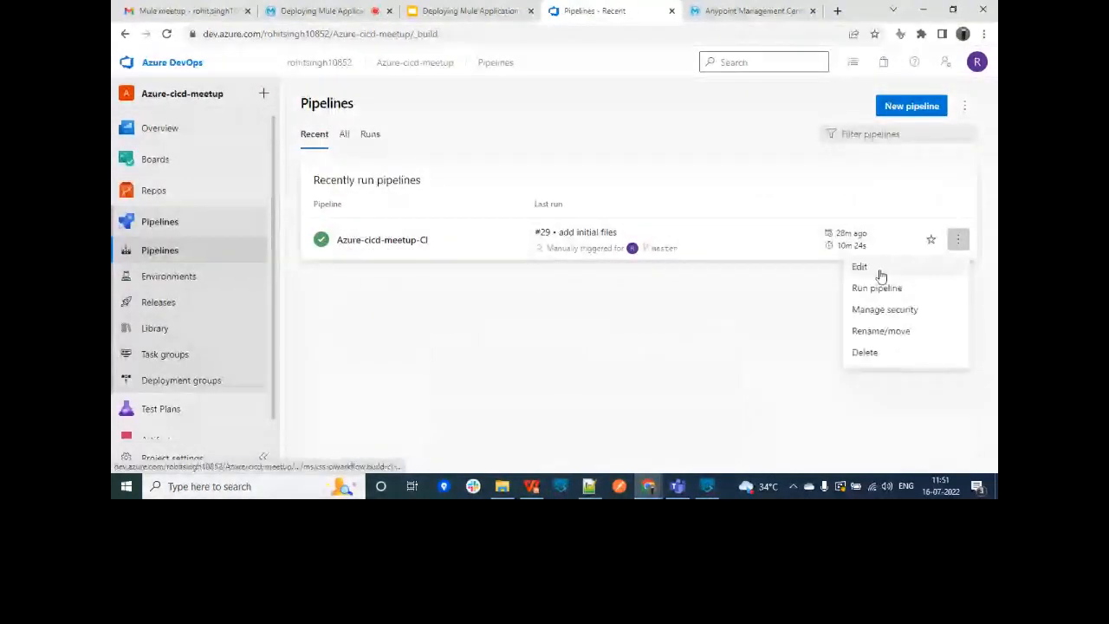
click(880, 276)
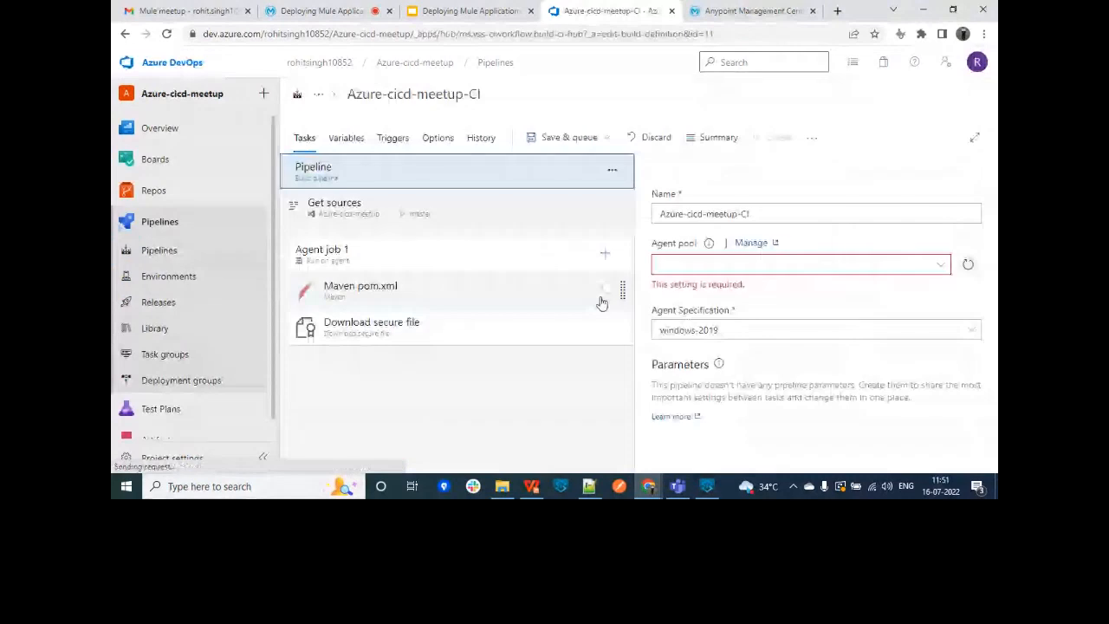
Step: Review the Download secure file output variable secureFilePath, then the Maven pom.xml task settings
click(423, 334)
scroll(905, 271, down, 2)
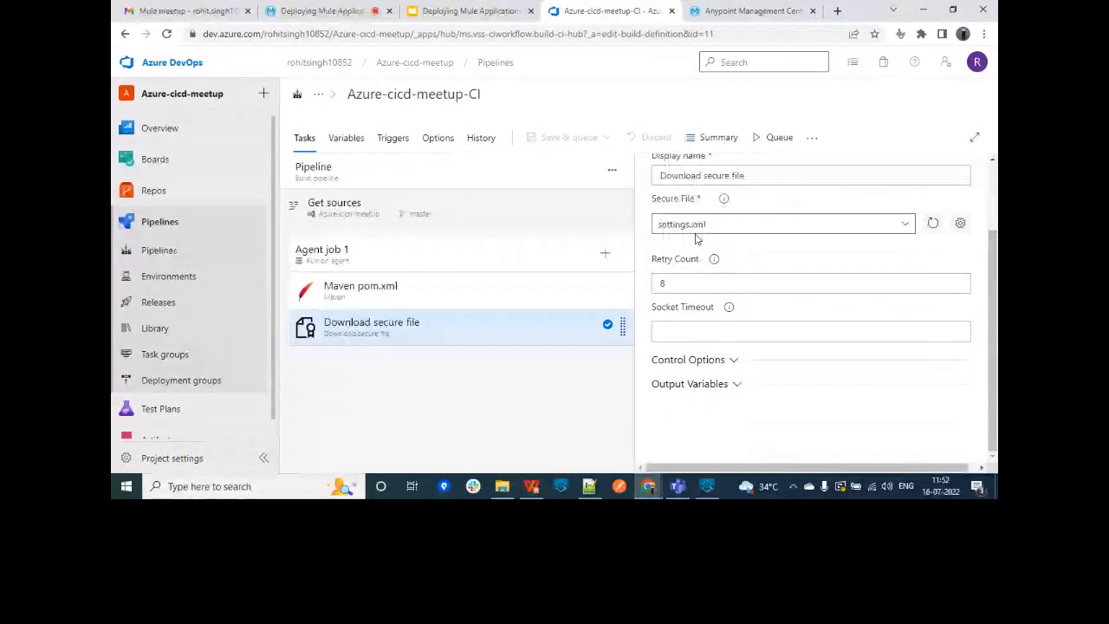
click(708, 384)
scroll(995, 364, down, 2)
click(746, 348)
drag(745, 347, 774, 391)
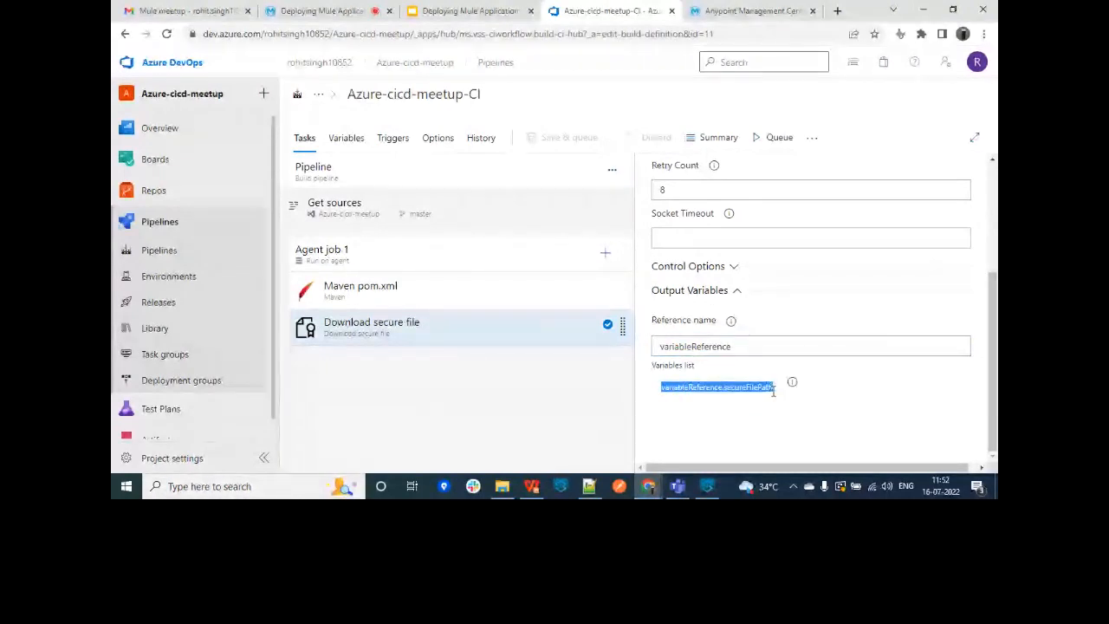
click(401, 292)
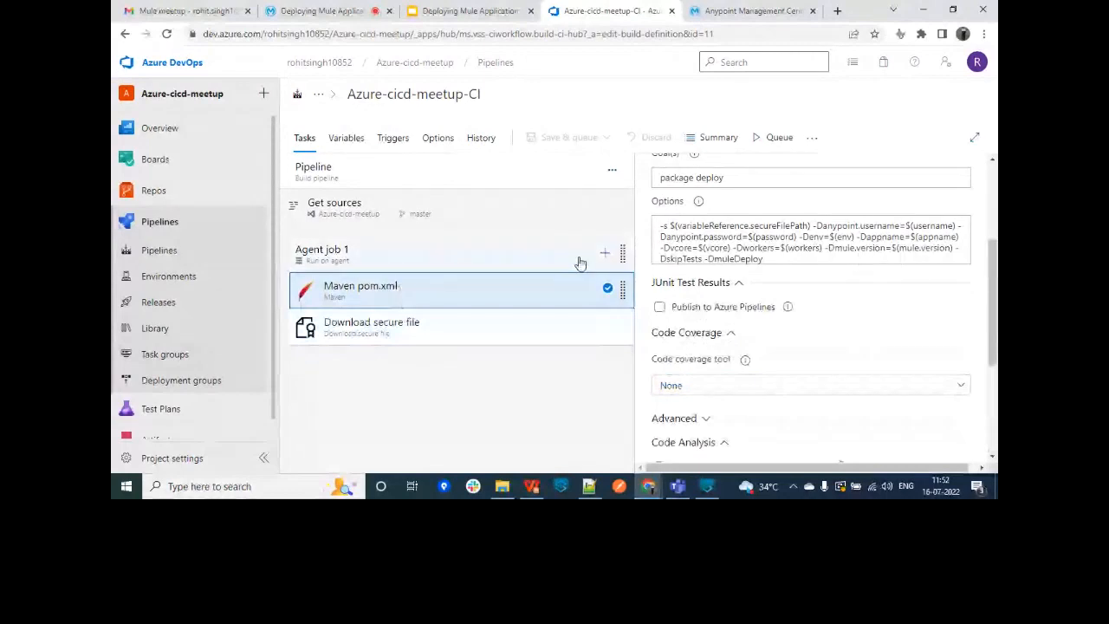
drag(677, 226, 846, 228)
click(839, 244)
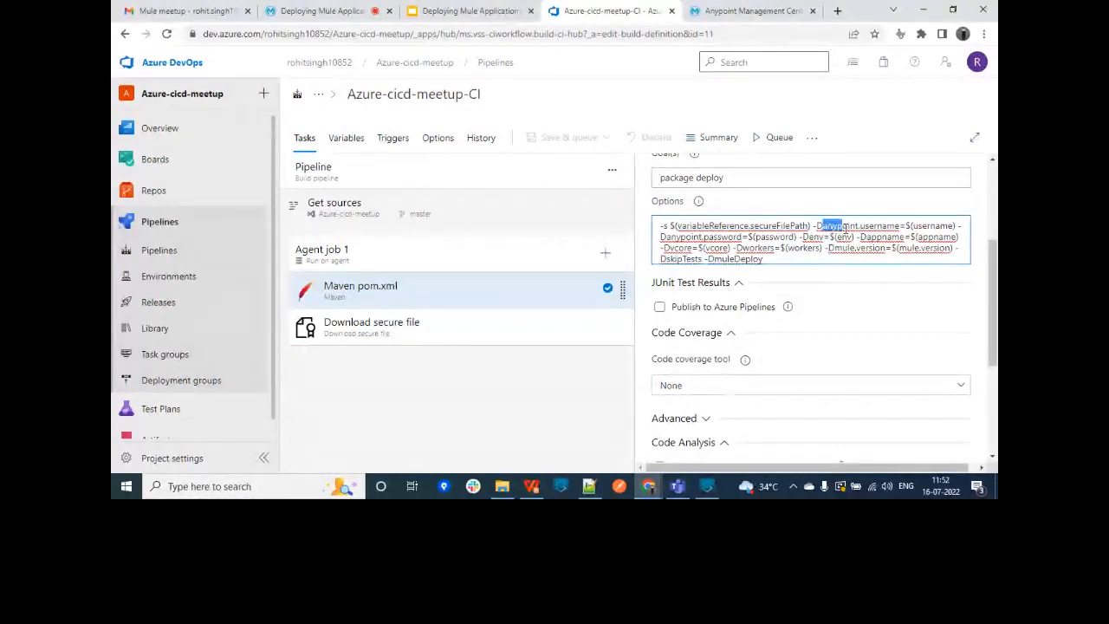
scroll(995, 251, up, 1)
scroll(996, 251, up, 1)
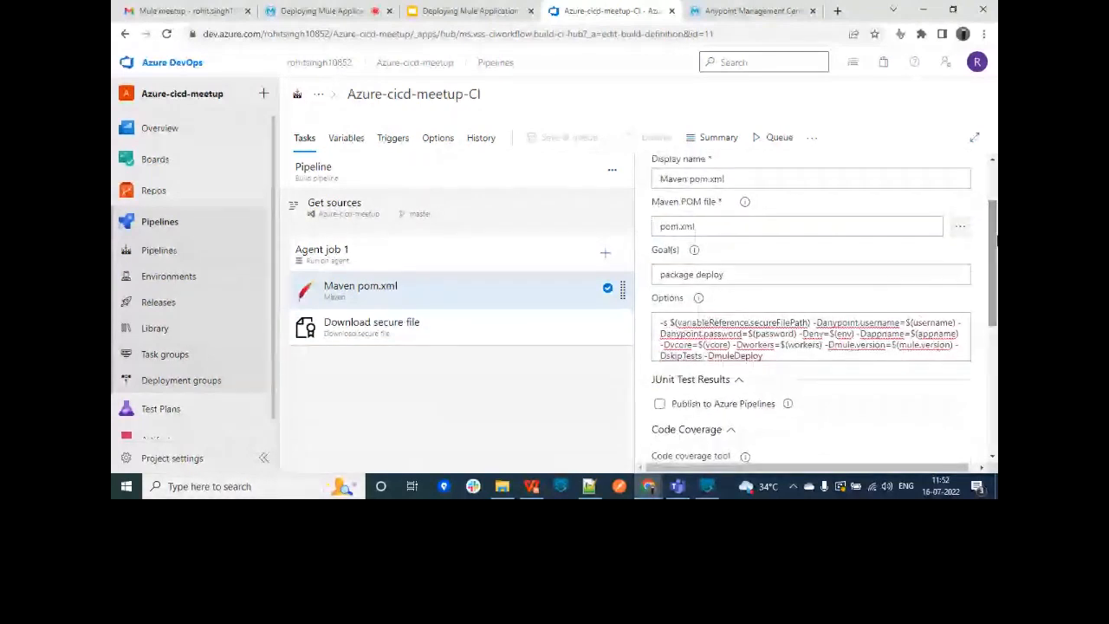
drag(743, 276, 644, 284)
click(751, 279)
scroll(985, 255, down, 1)
click(846, 270)
double_click(882, 249)
double_click(681, 259)
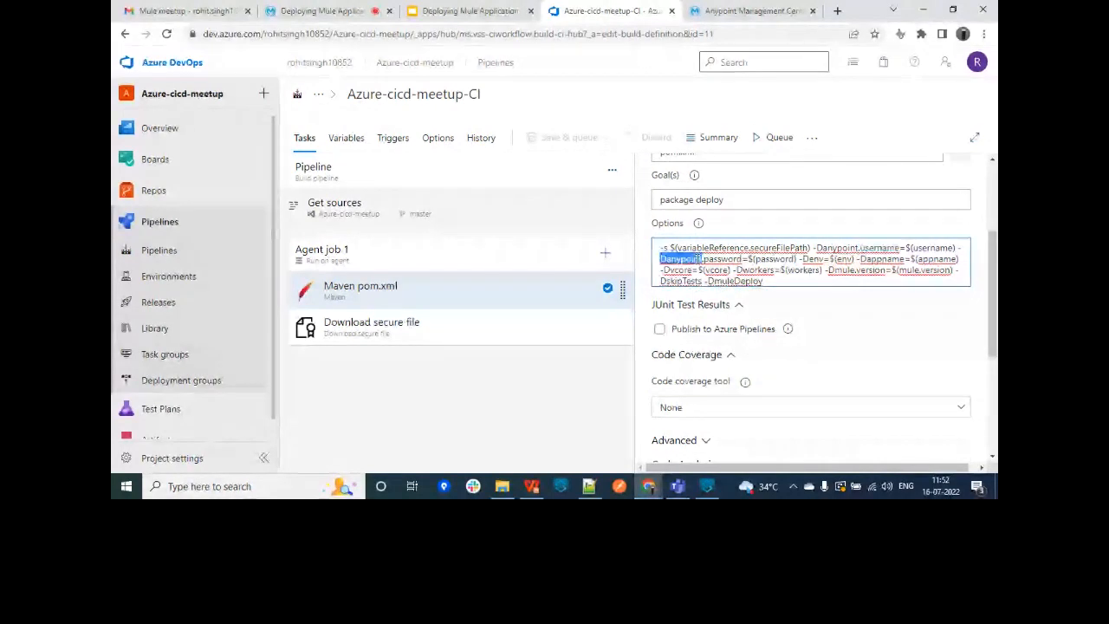
double_click(880, 259)
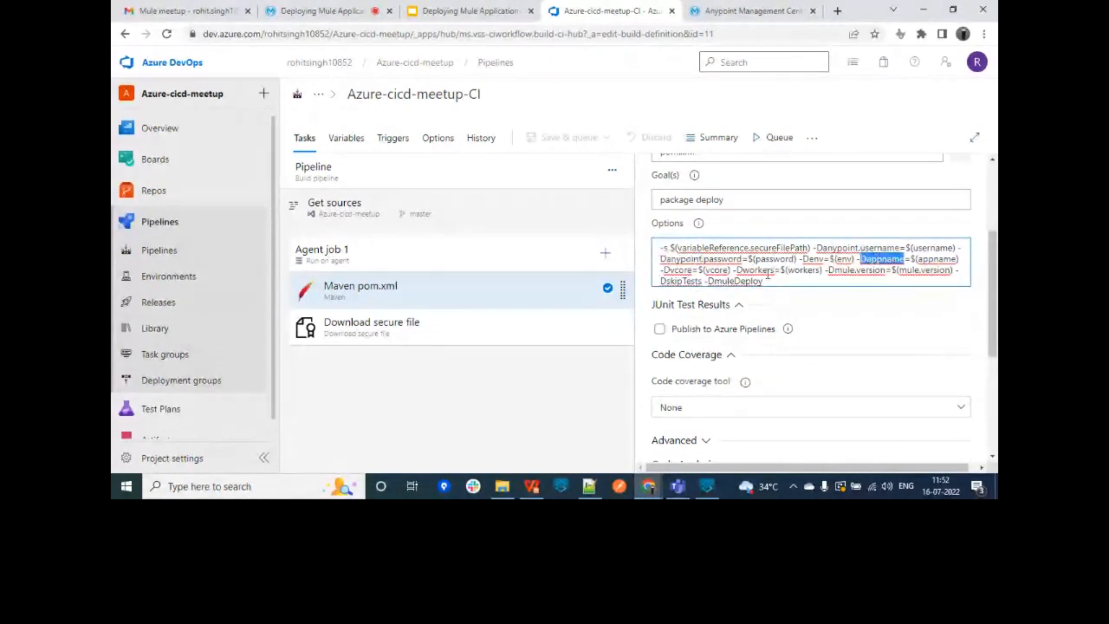
double_click(840, 269)
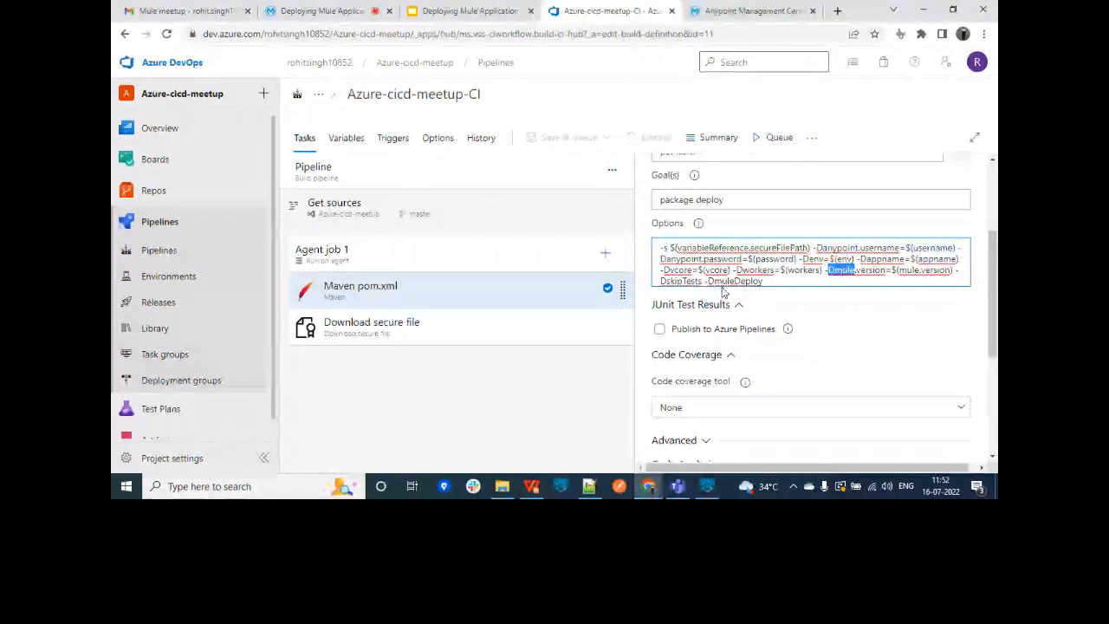
drag(899, 270, 949, 273)
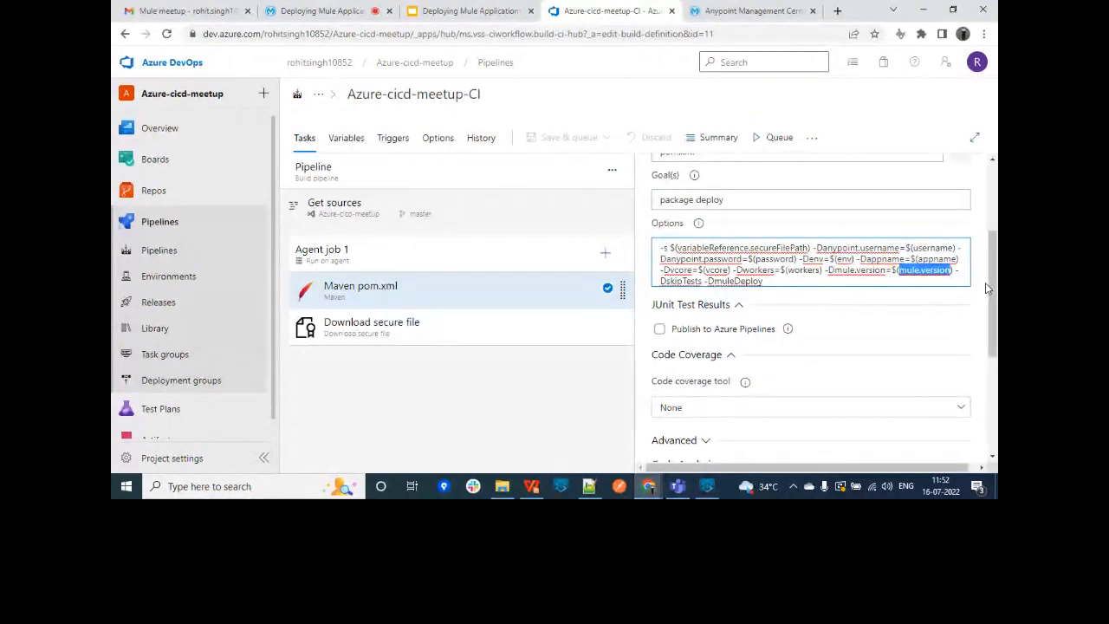
click(346, 134)
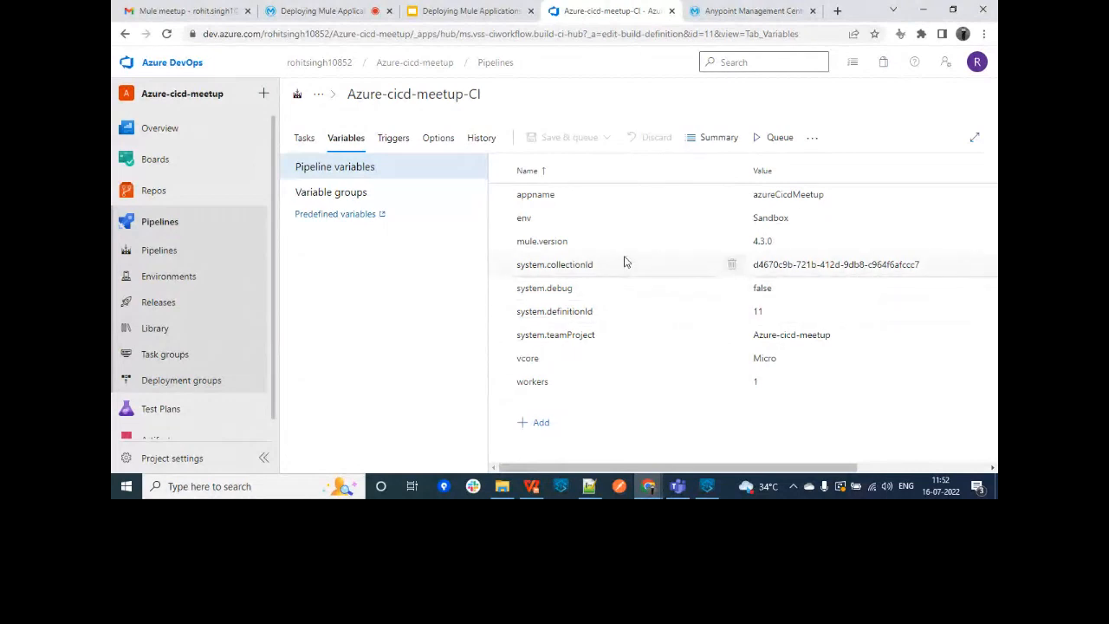
Step: Open the linked variable group 'New variable group 11-Jul' with its masked username and password
click(370, 202)
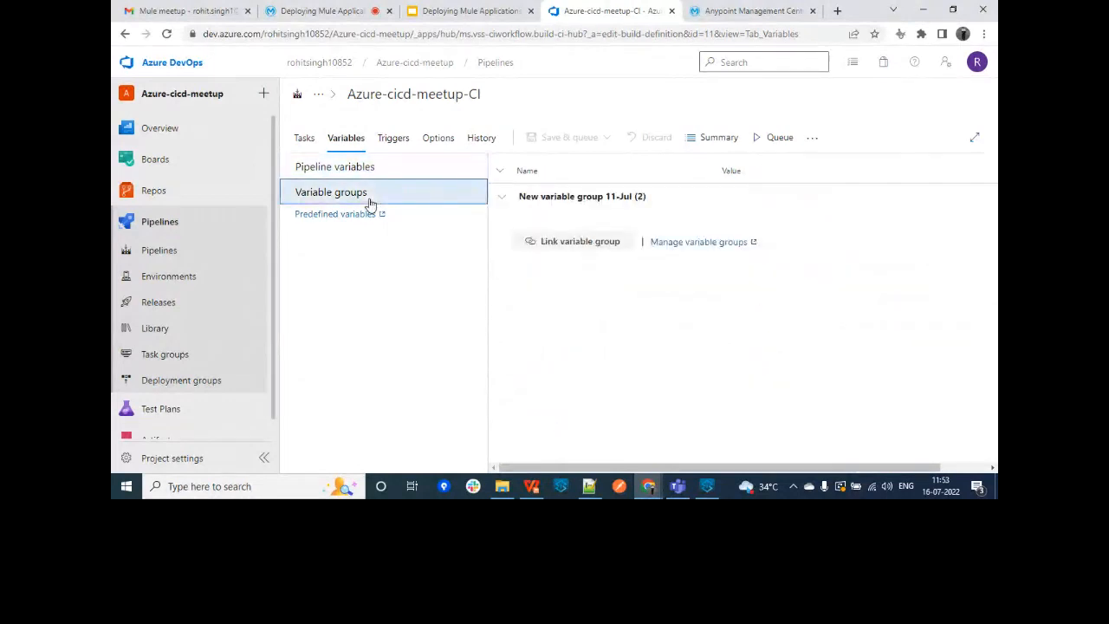
click(568, 198)
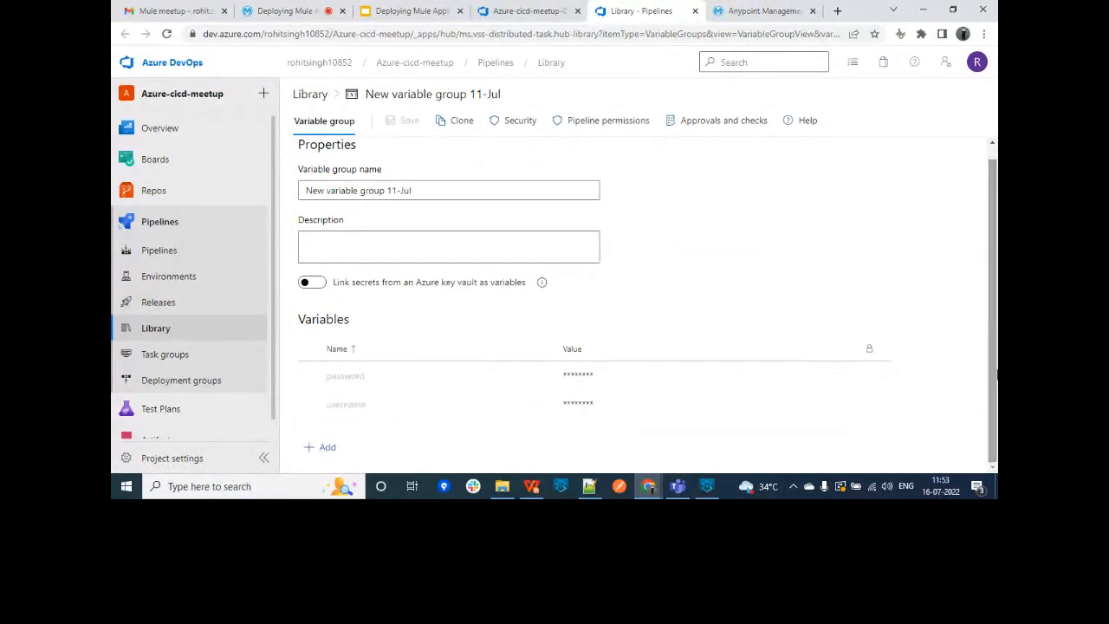
scroll(995, 378, up, 1)
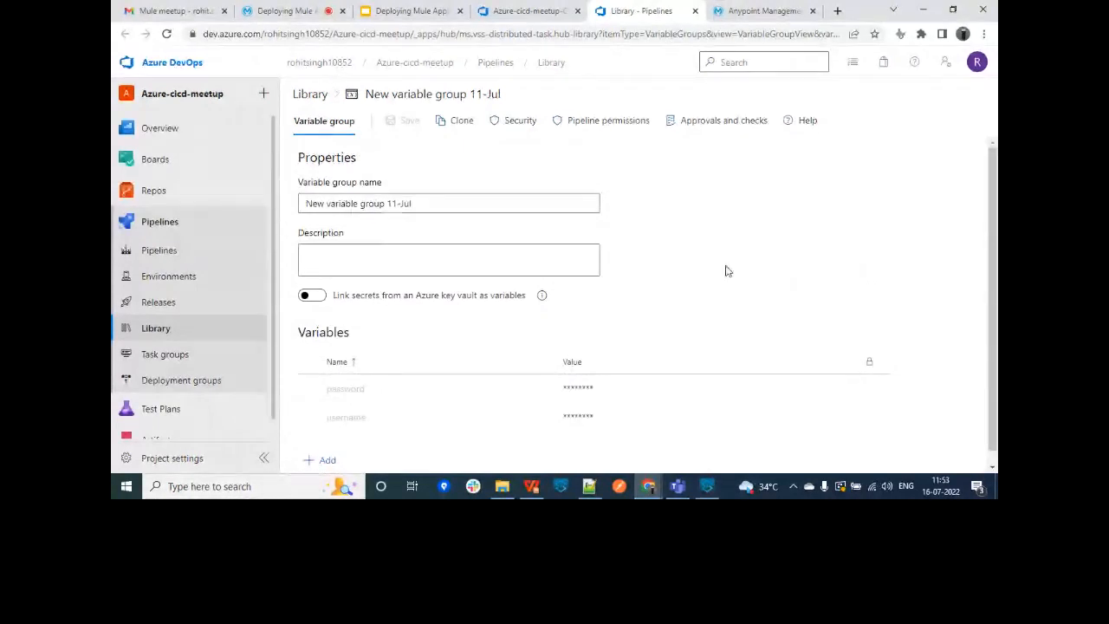
Step: Draft a new variable group with a secret 'username' variable, then discard it and leave for Pipelines
click(161, 336)
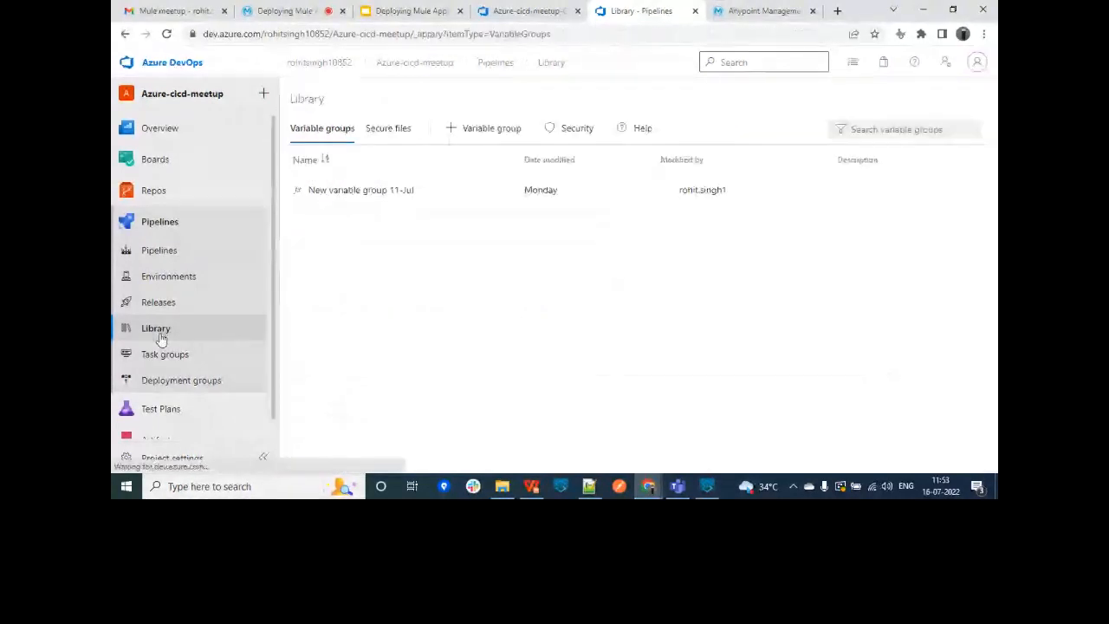
click(474, 139)
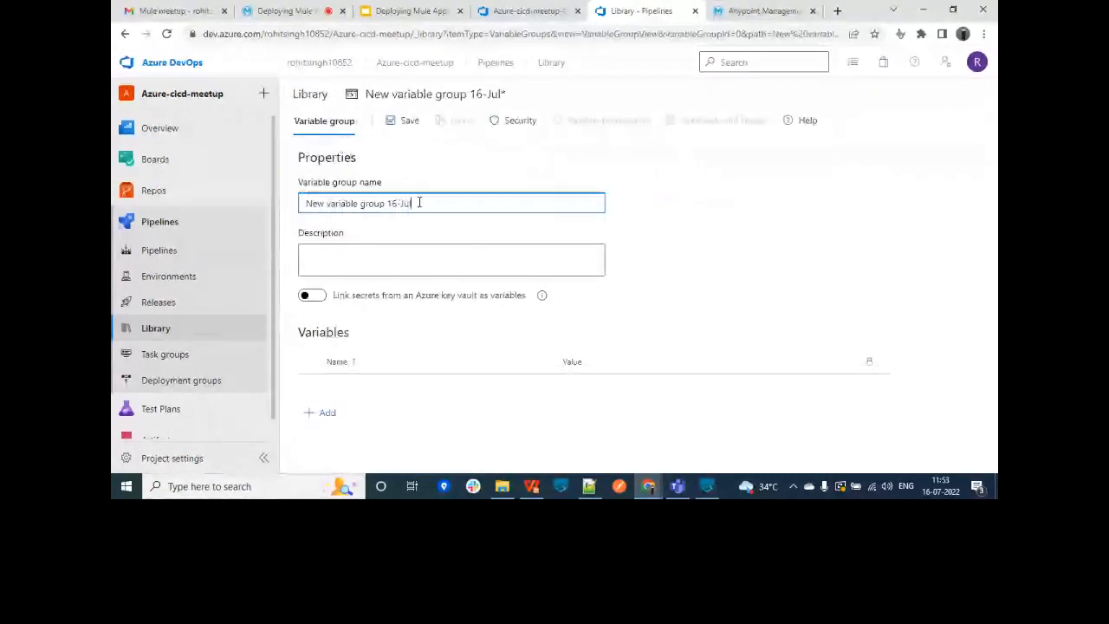
click(327, 414)
text(u)
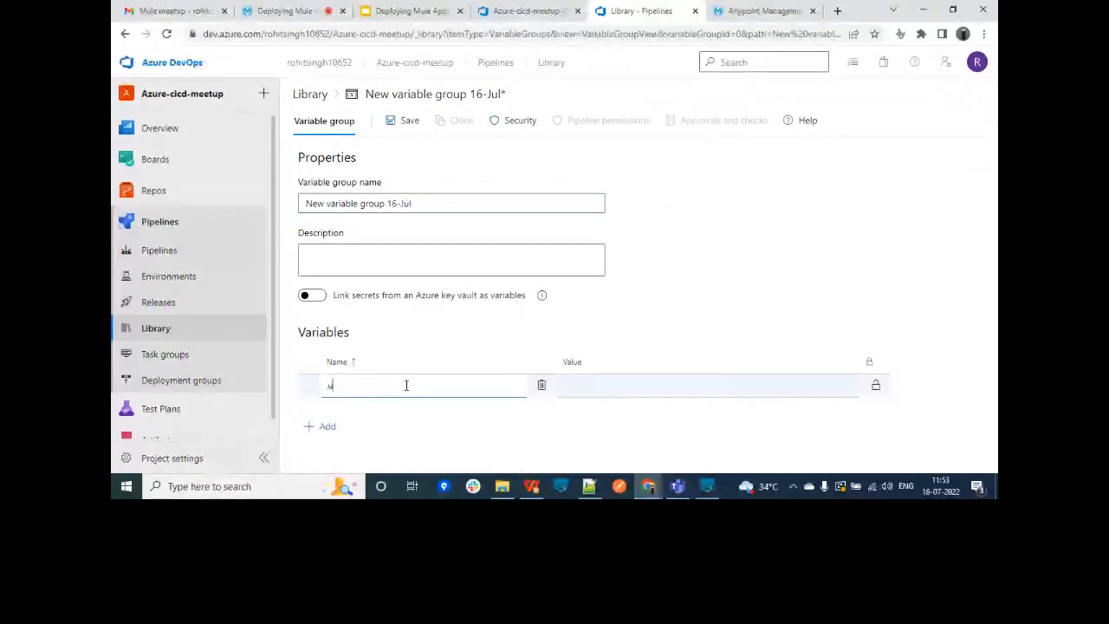
text(sername)
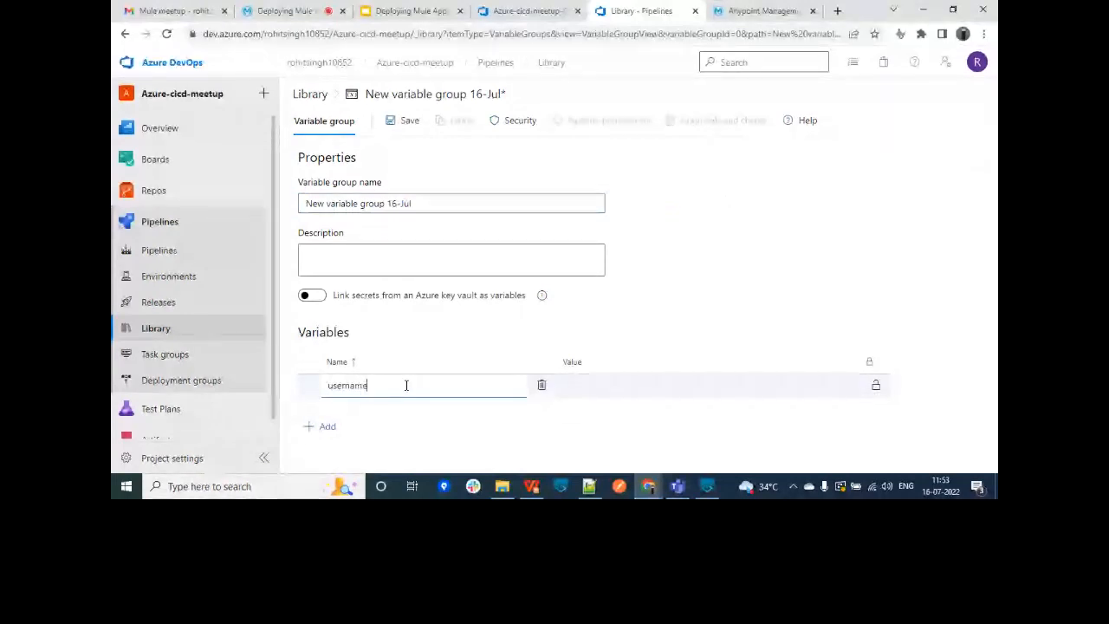
click(669, 396)
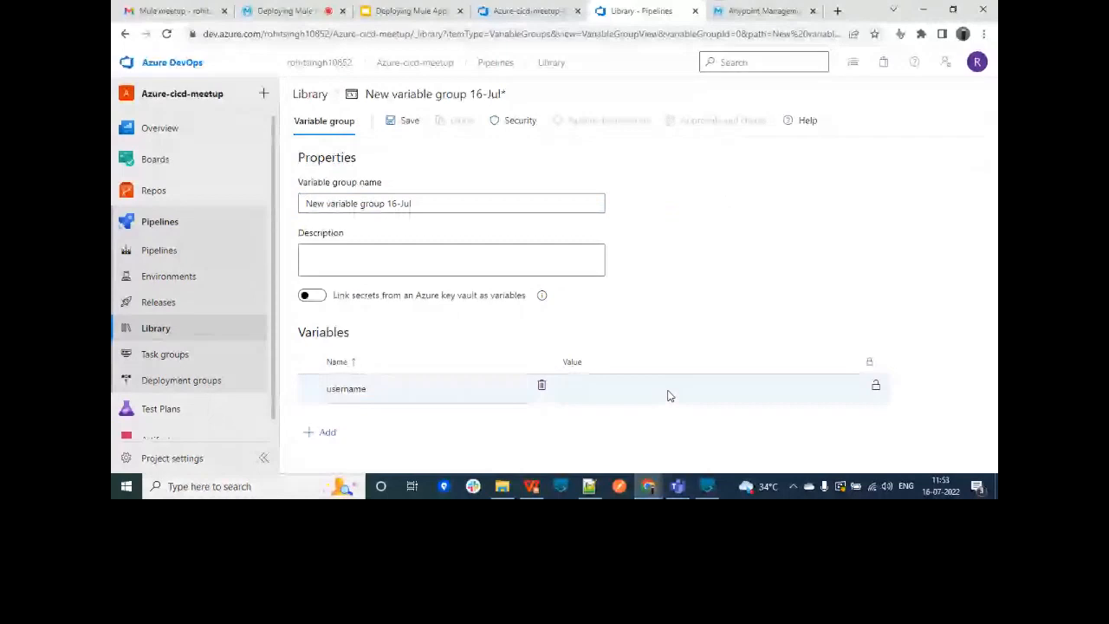
click(660, 391)
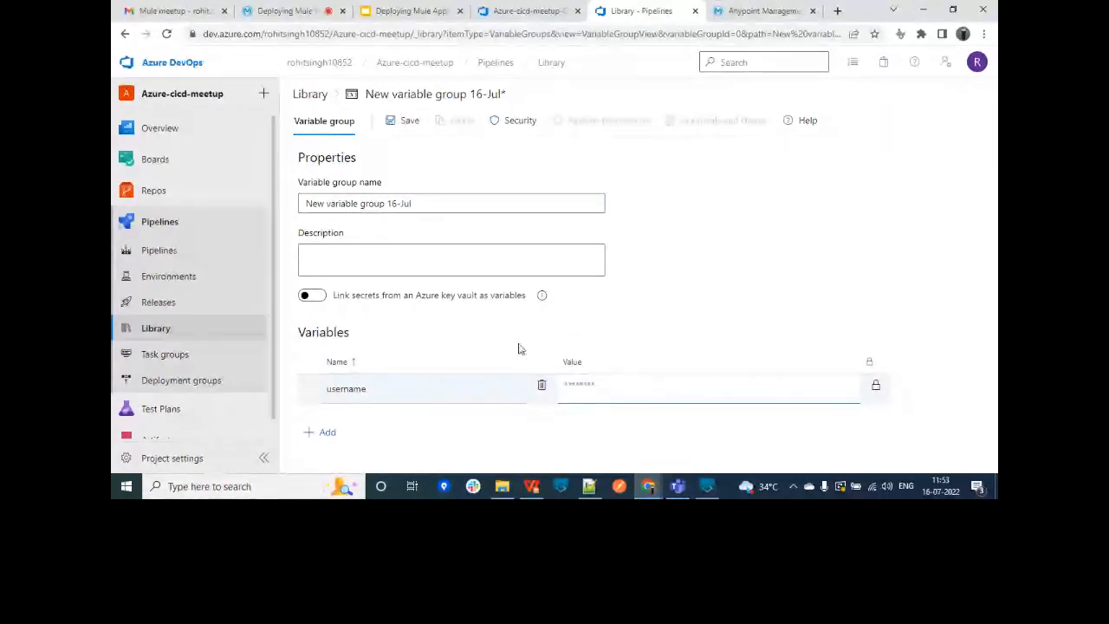
click(505, 69)
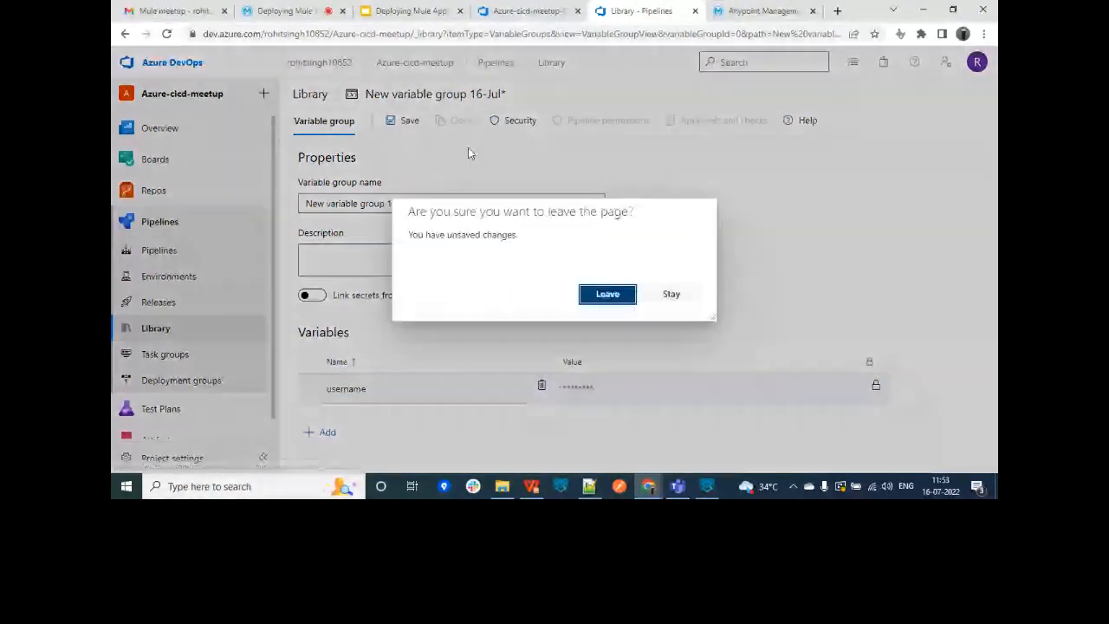
click(608, 294)
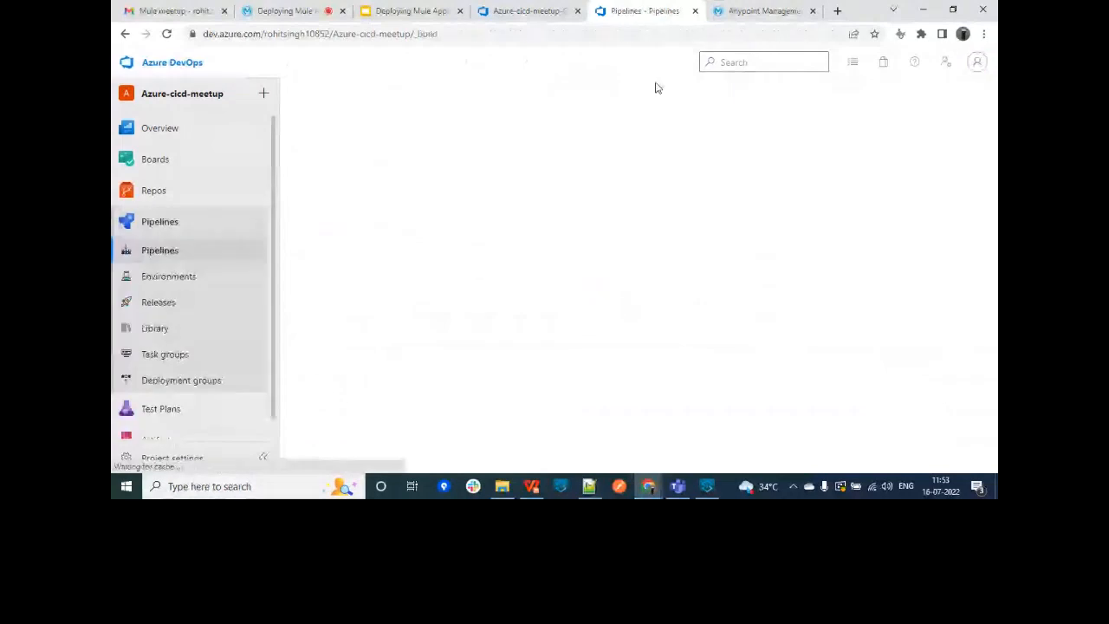
Step: Check for variable groups to link, then view the CI pipeline's triggers enabled for master
click(535, 10)
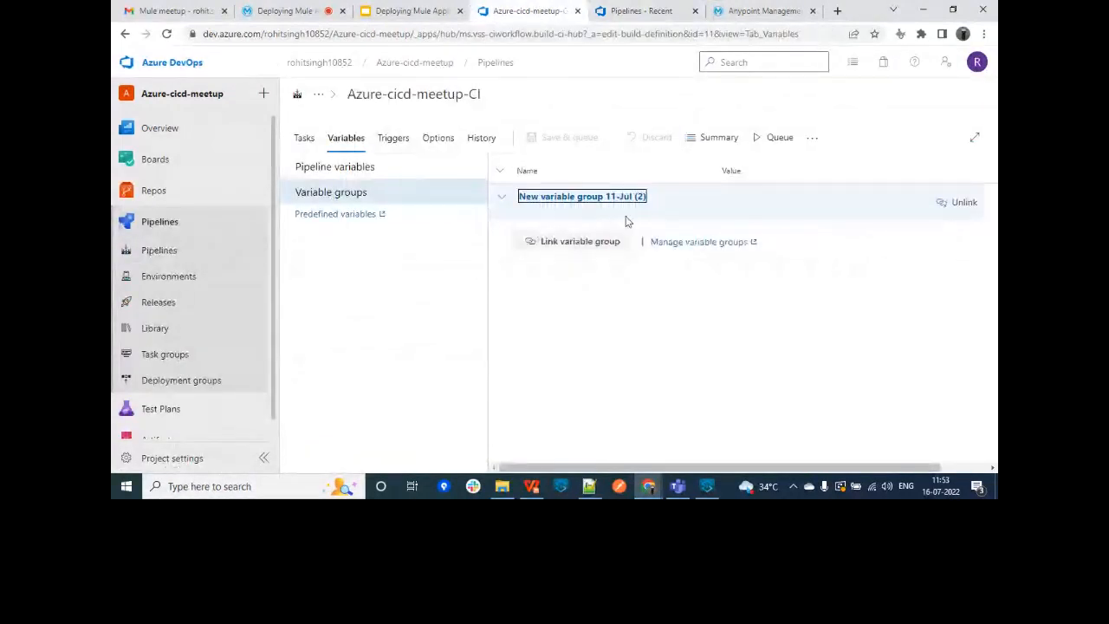
click(582, 246)
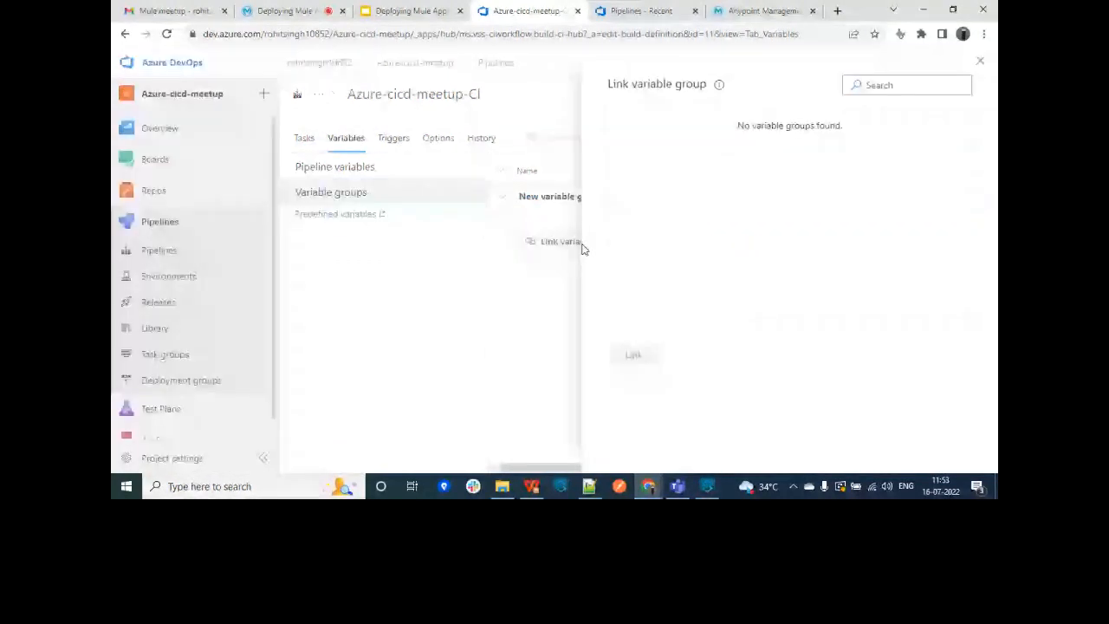
click(979, 62)
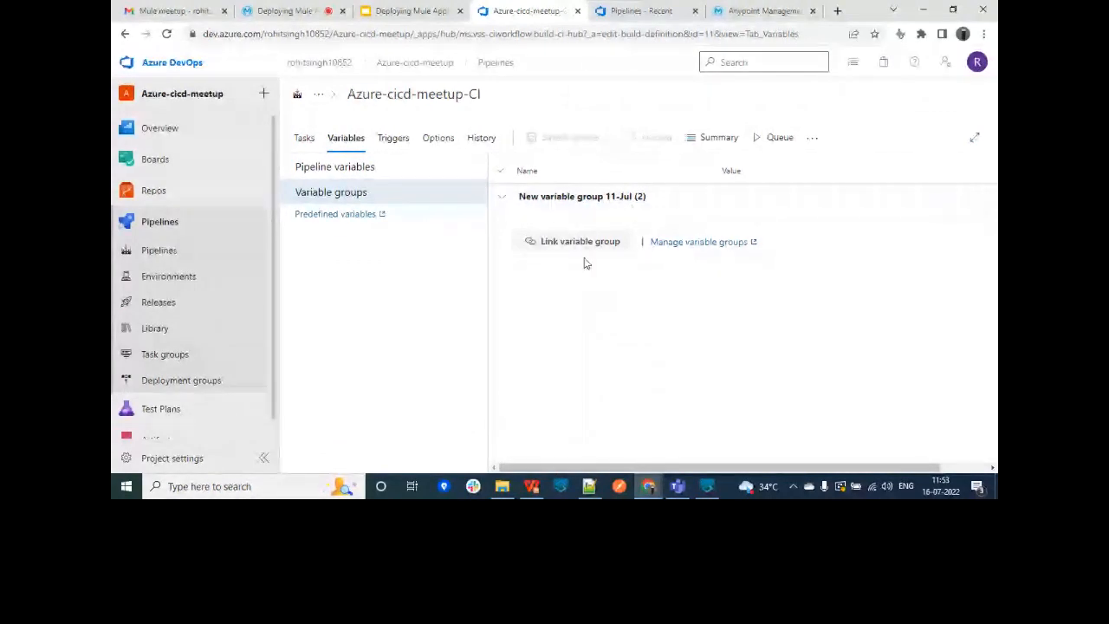
click(392, 139)
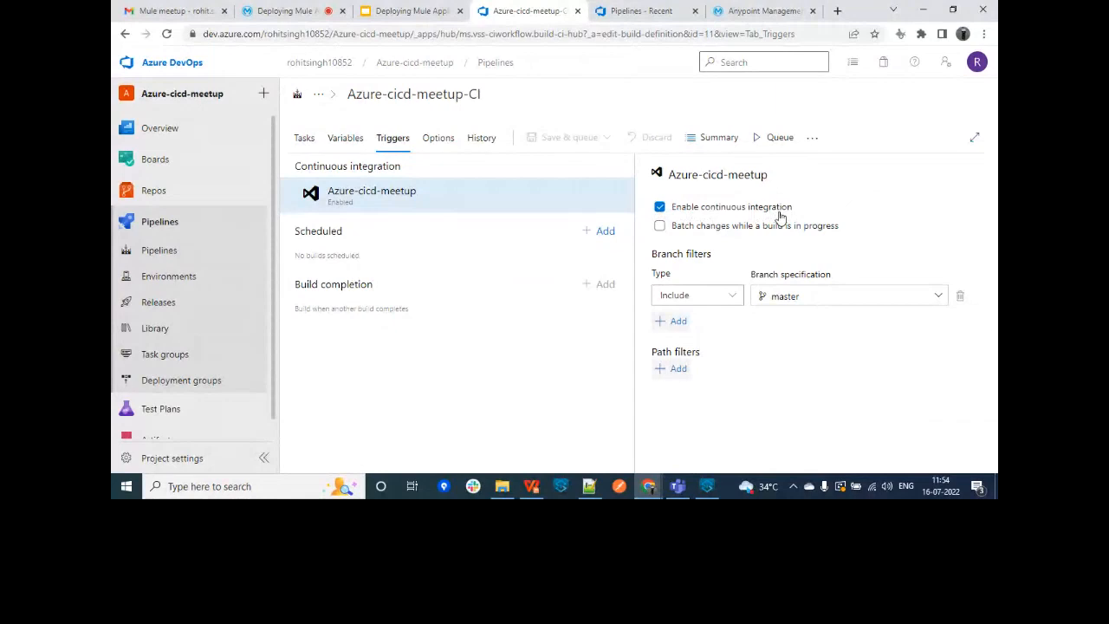
Step: Queue manual run #30 of Azure-cicd-meetup-CI, then open the results of run #29
click(203, 227)
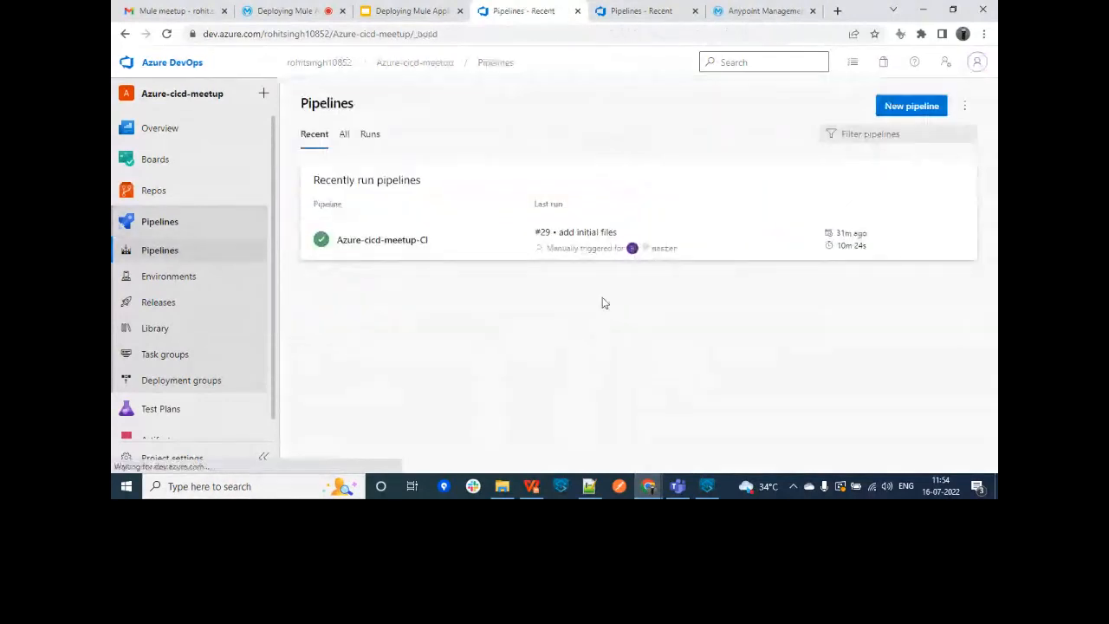
click(958, 245)
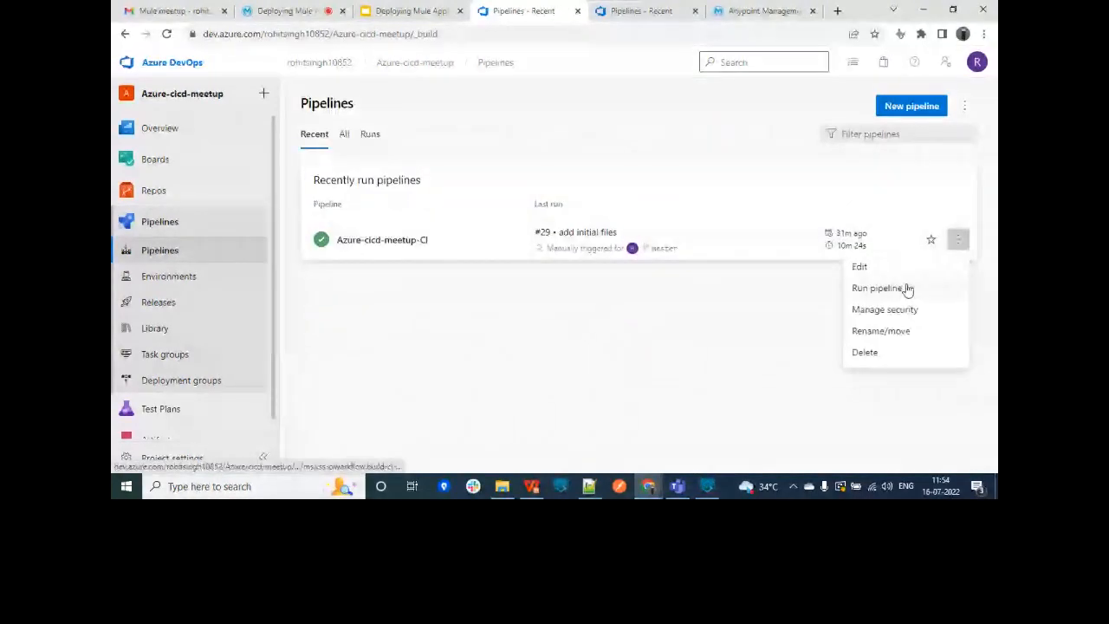
click(906, 289)
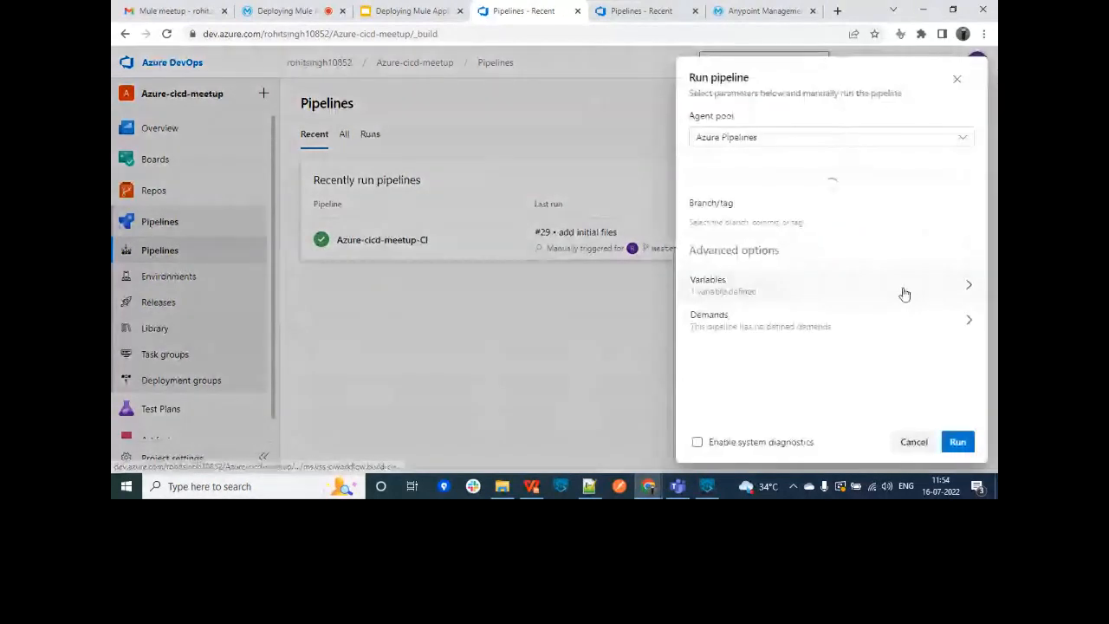
click(952, 445)
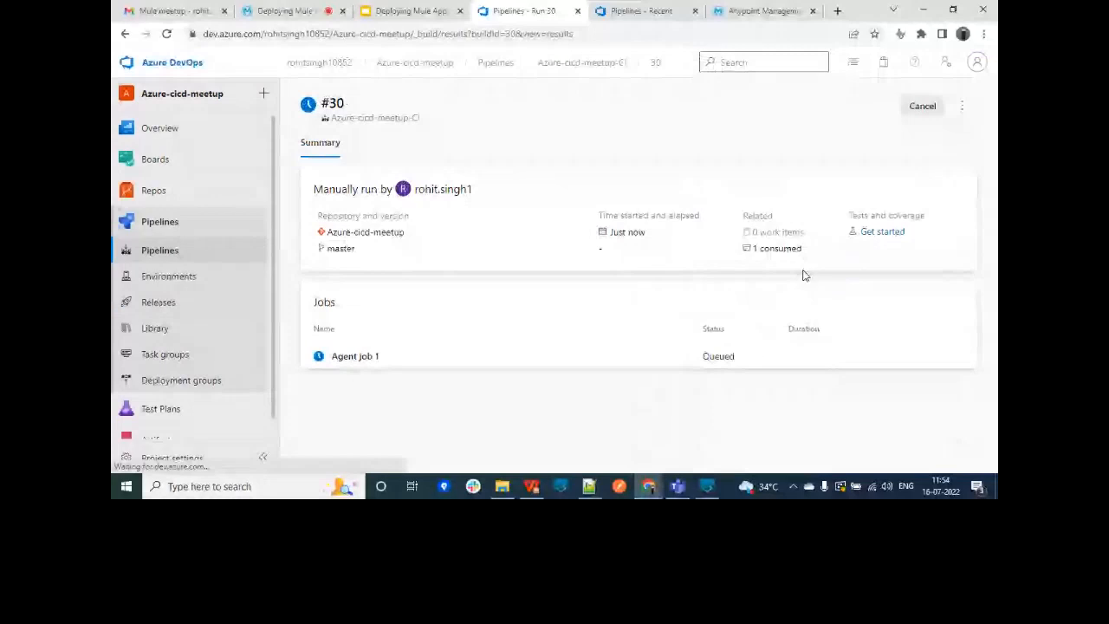
click(567, 63)
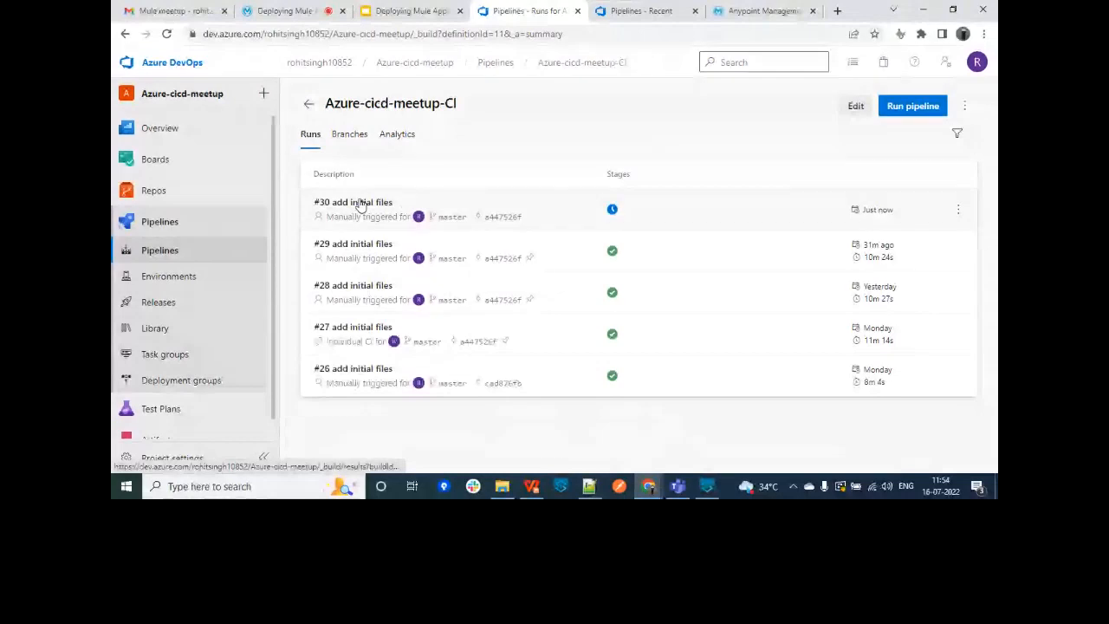
click(361, 252)
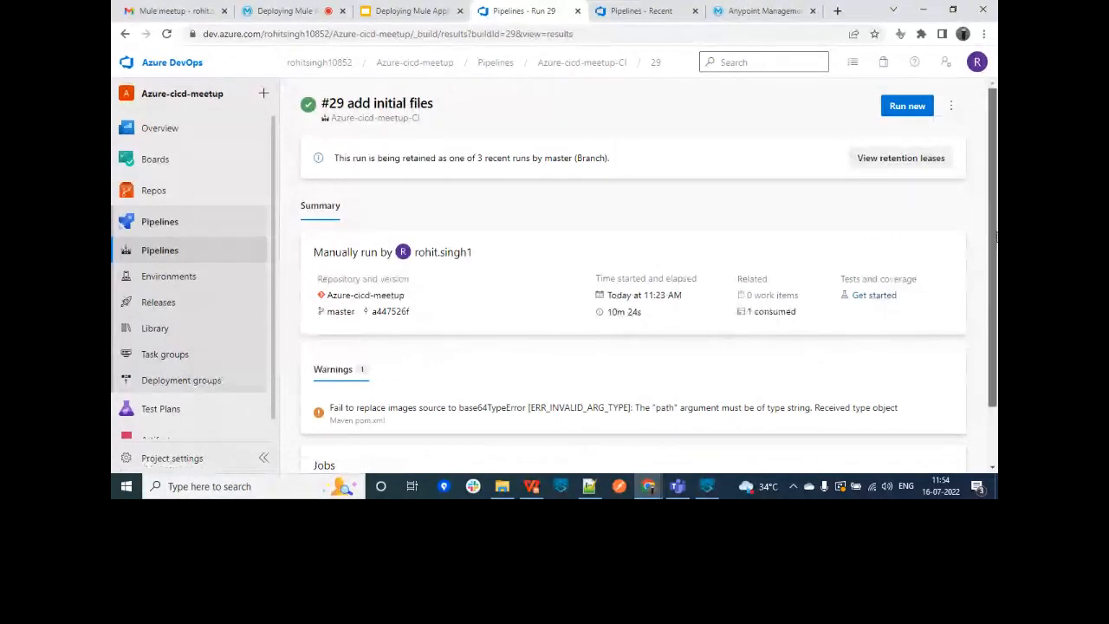
Step: Open run #29's Agent job 1 log, confirm azurecicdmeetup is Started in Runtime Manager, and return
scroll(353, 459, down, 1)
click(353, 455)
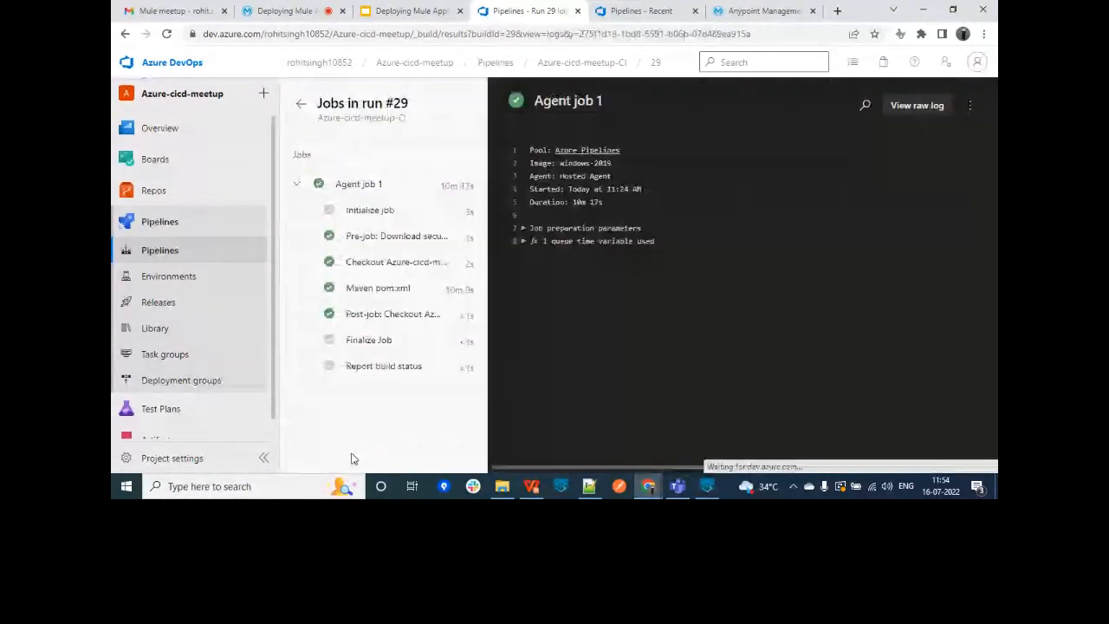
click(762, 10)
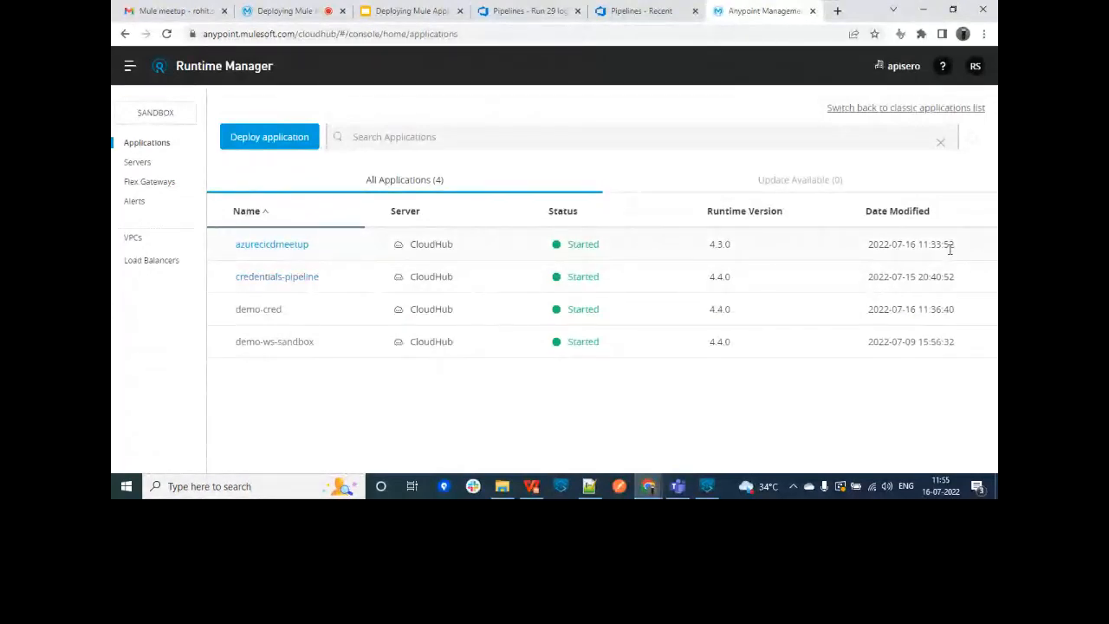
drag(949, 249, 864, 245)
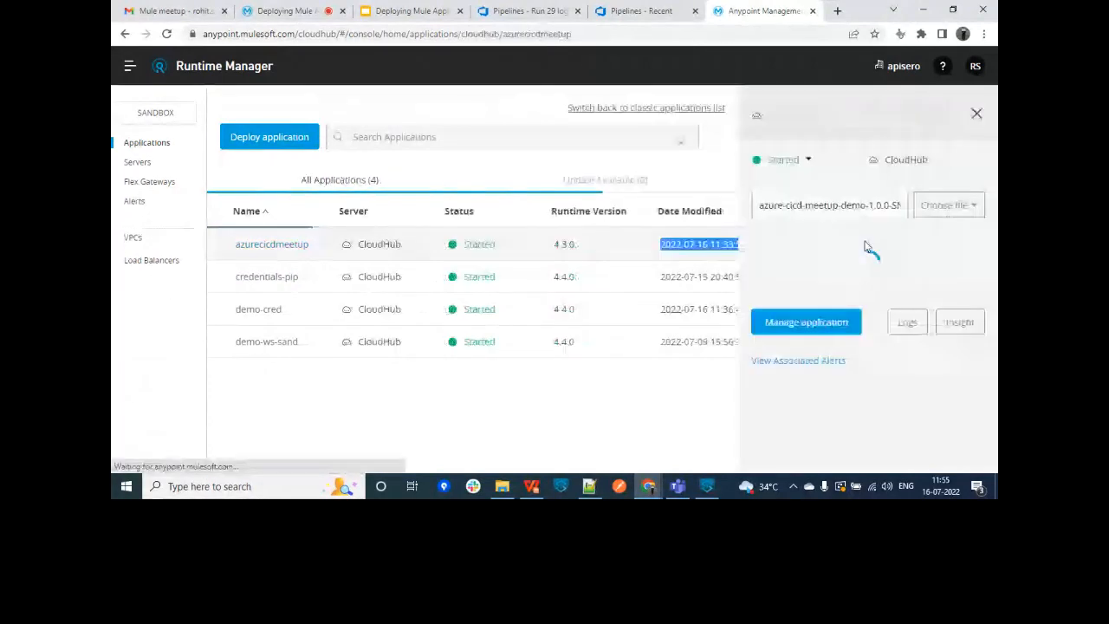
click(656, 8)
click(520, 11)
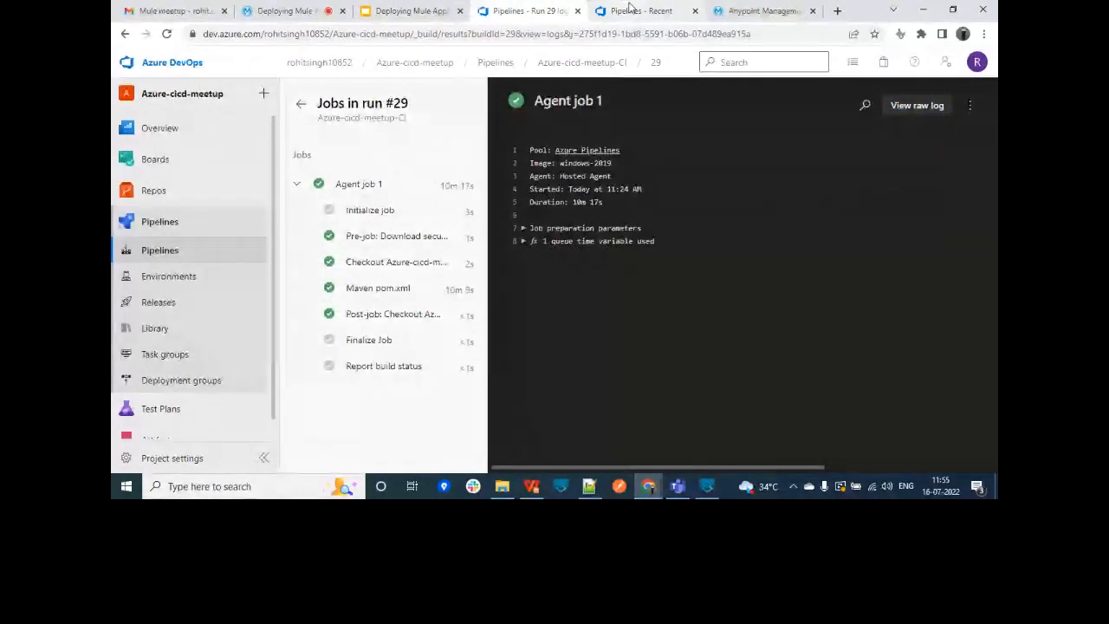
Step: Create a new private project named 'demo' from the organization home
click(180, 247)
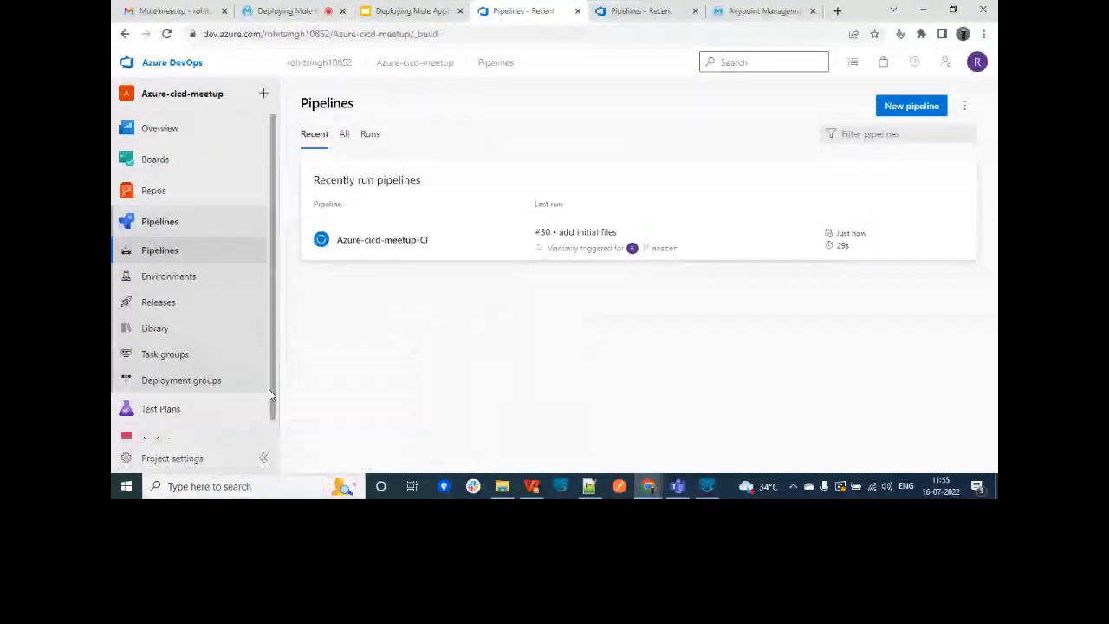
click(174, 64)
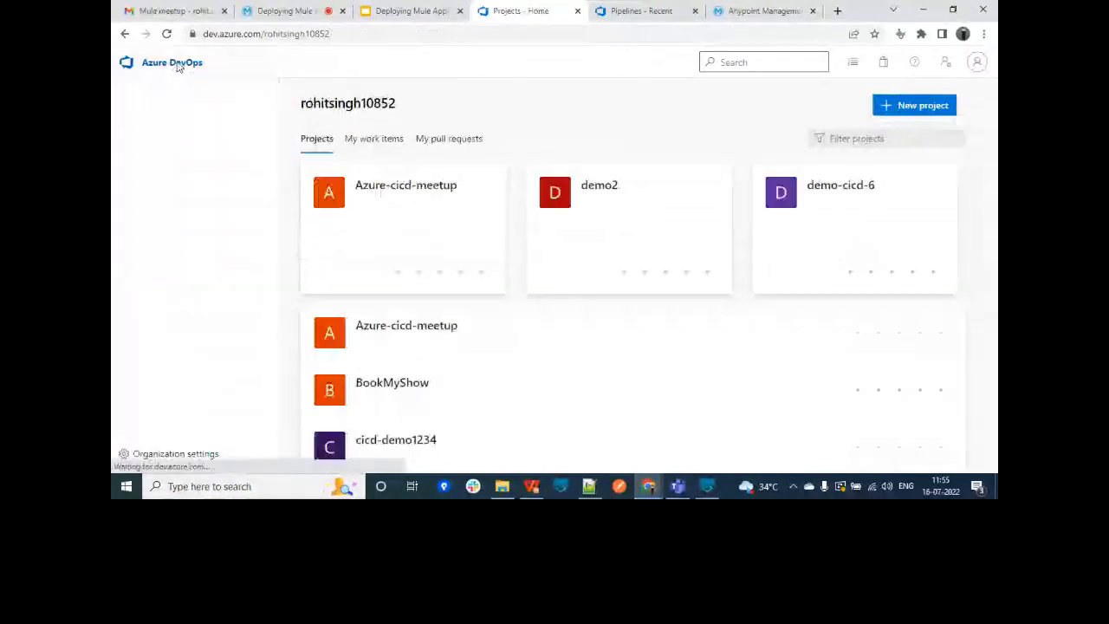
click(905, 108)
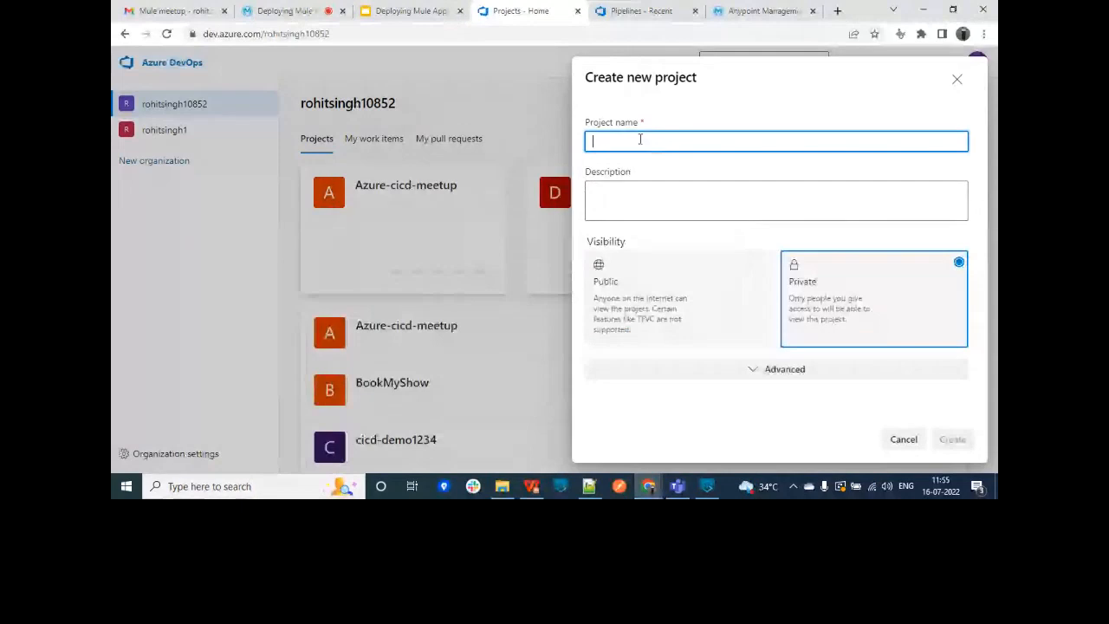
text(demo)
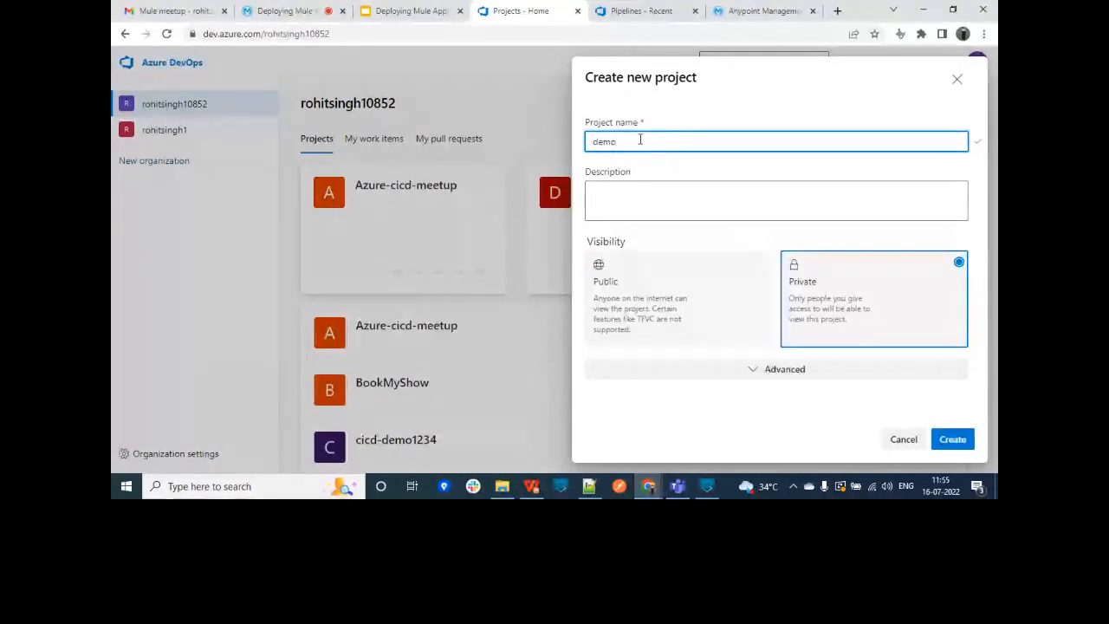
click(953, 441)
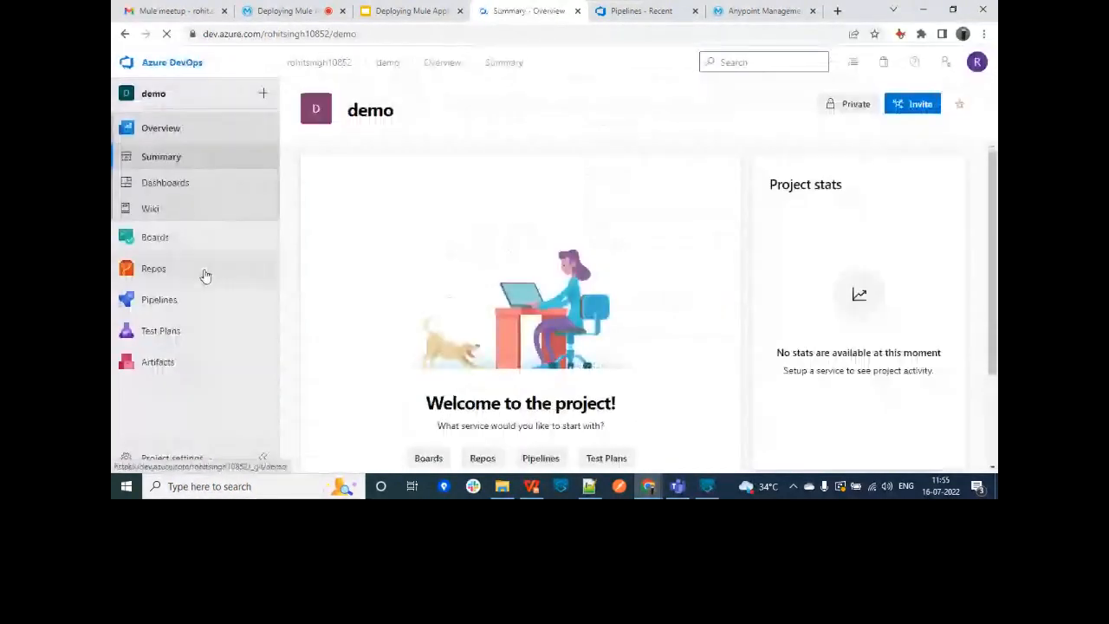
click(161, 299)
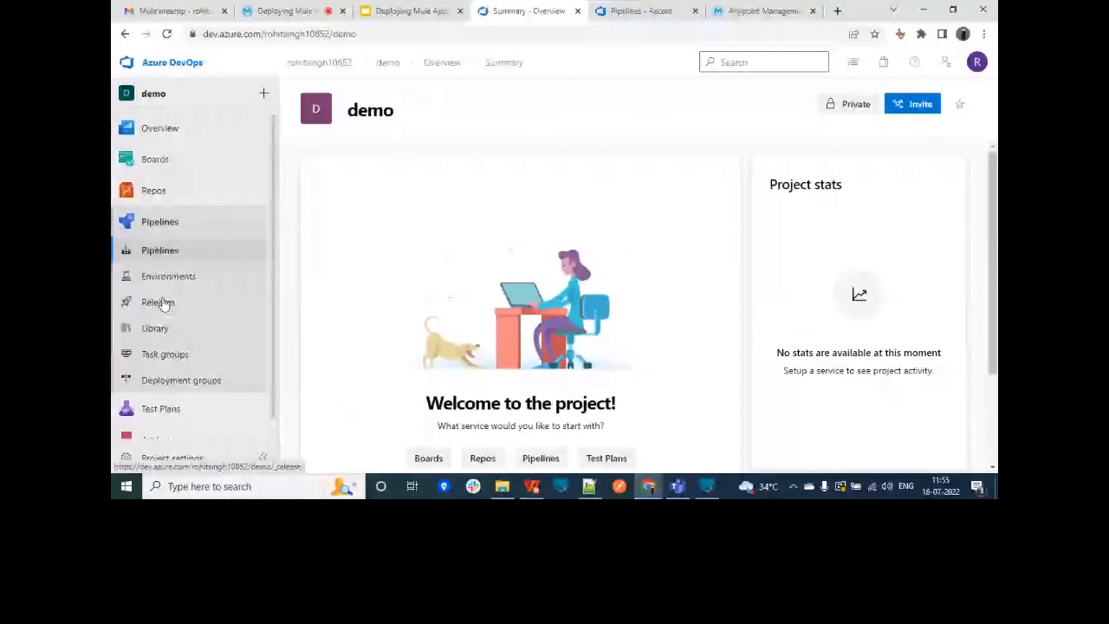
Step: Start a new pipeline from the GitHub repository meetup_july to view its YAML
click(628, 369)
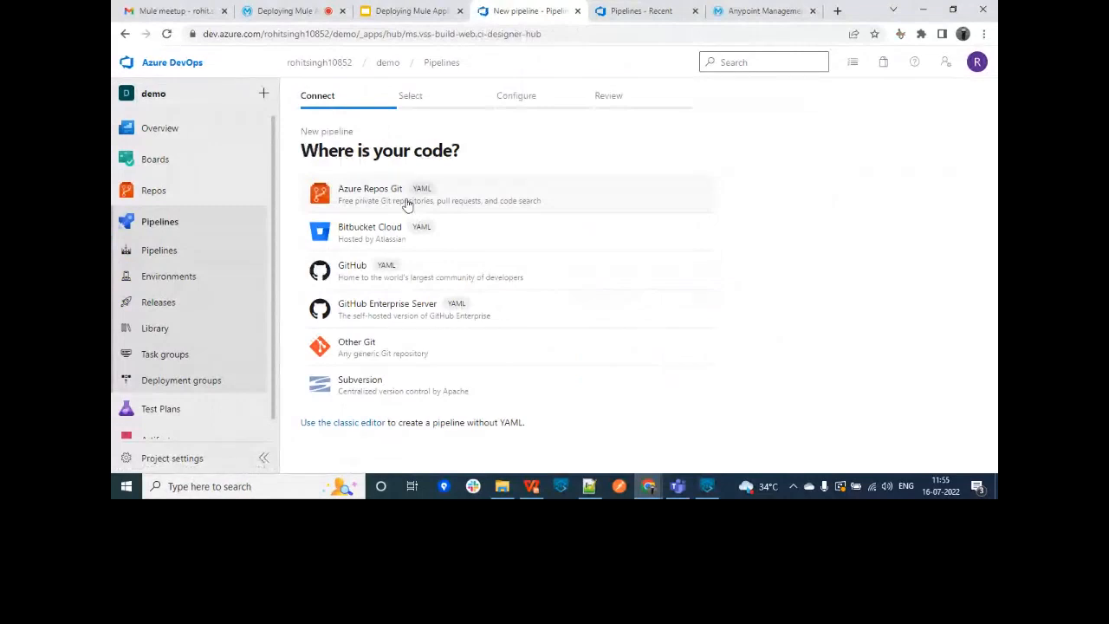
click(368, 276)
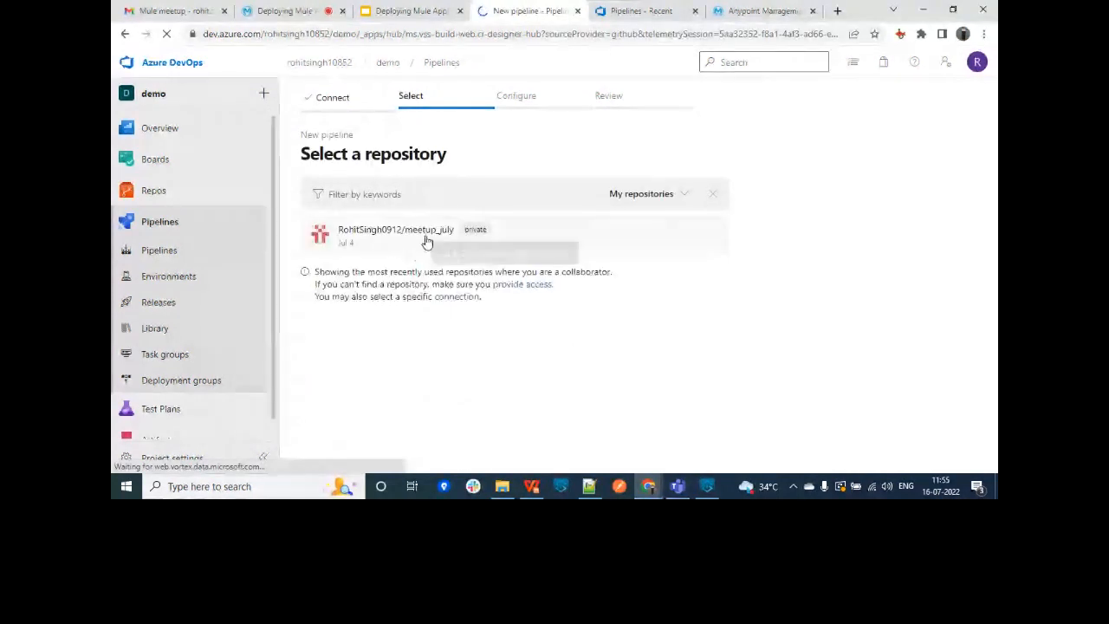
click(427, 242)
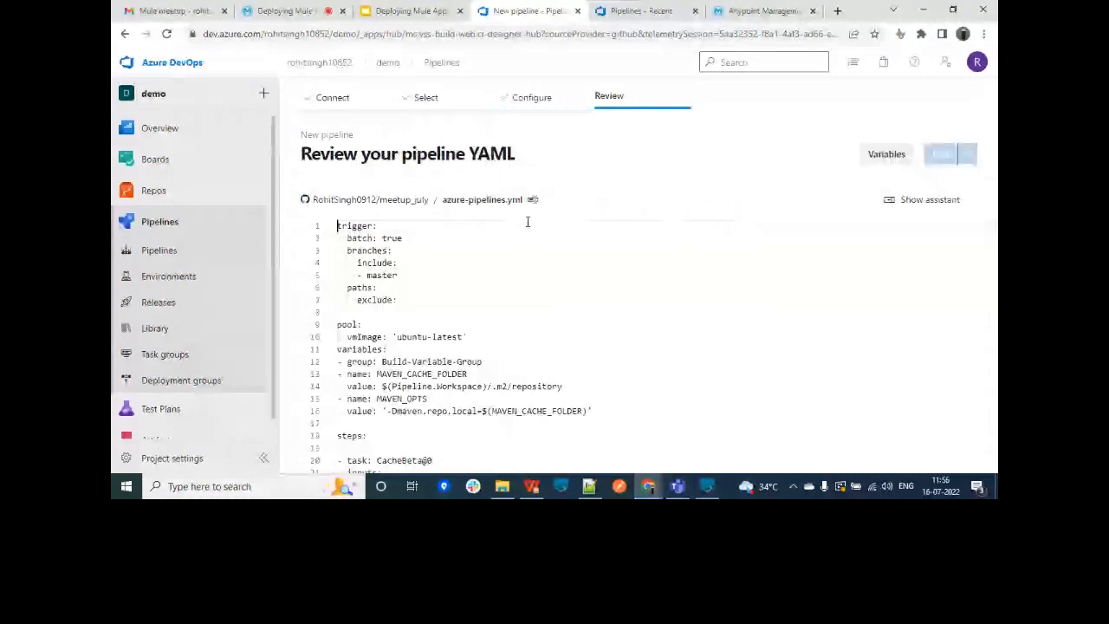
drag(995, 262, 996, 267)
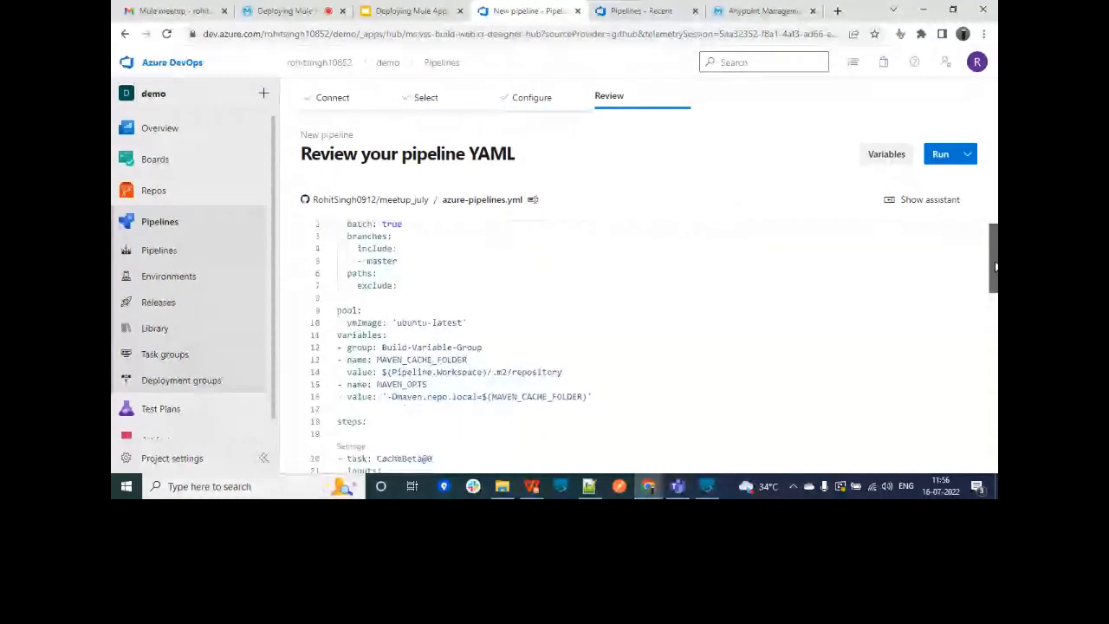
drag(996, 267, 996, 227)
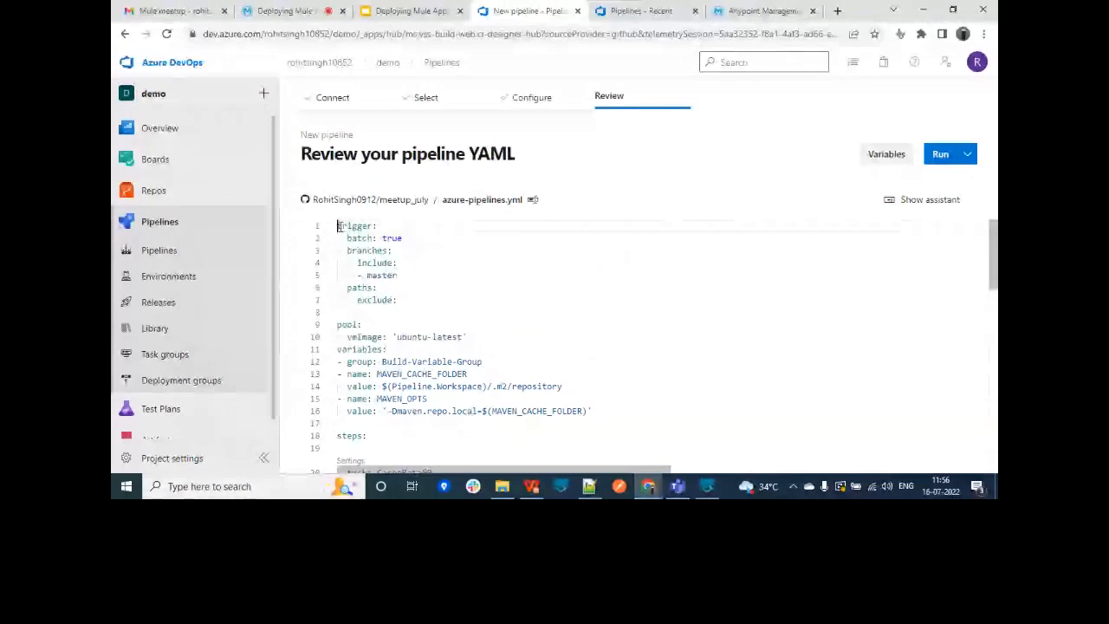
Step: Review the YAML trigger block and Build-Variable-Group line, then begin a new variable group in Library
drag(338, 225, 374, 225)
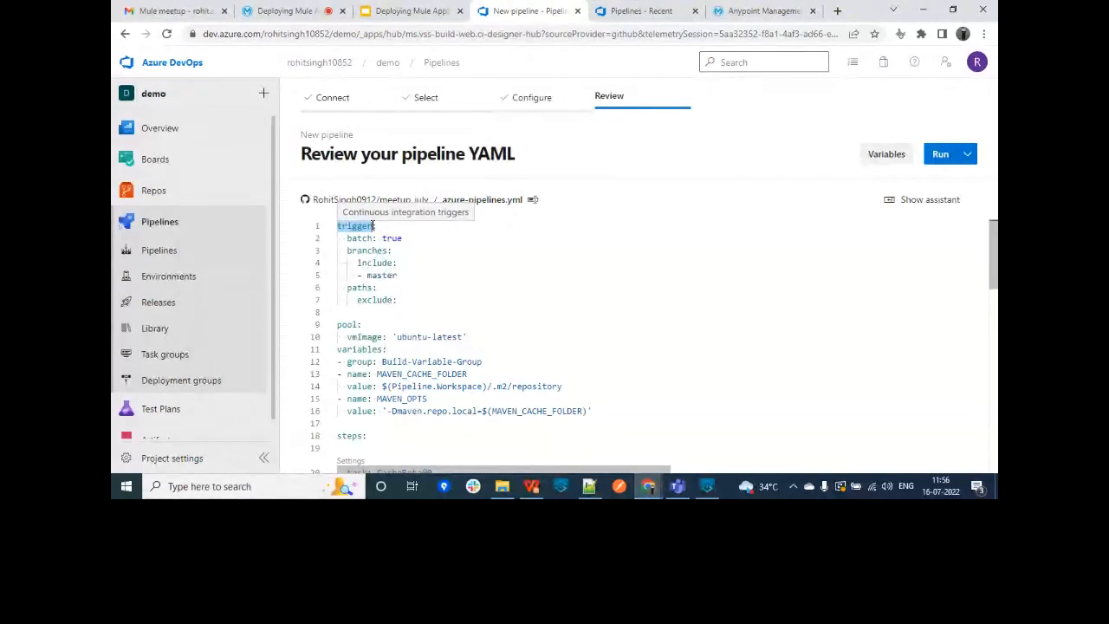
drag(346, 288, 378, 288)
click(404, 301)
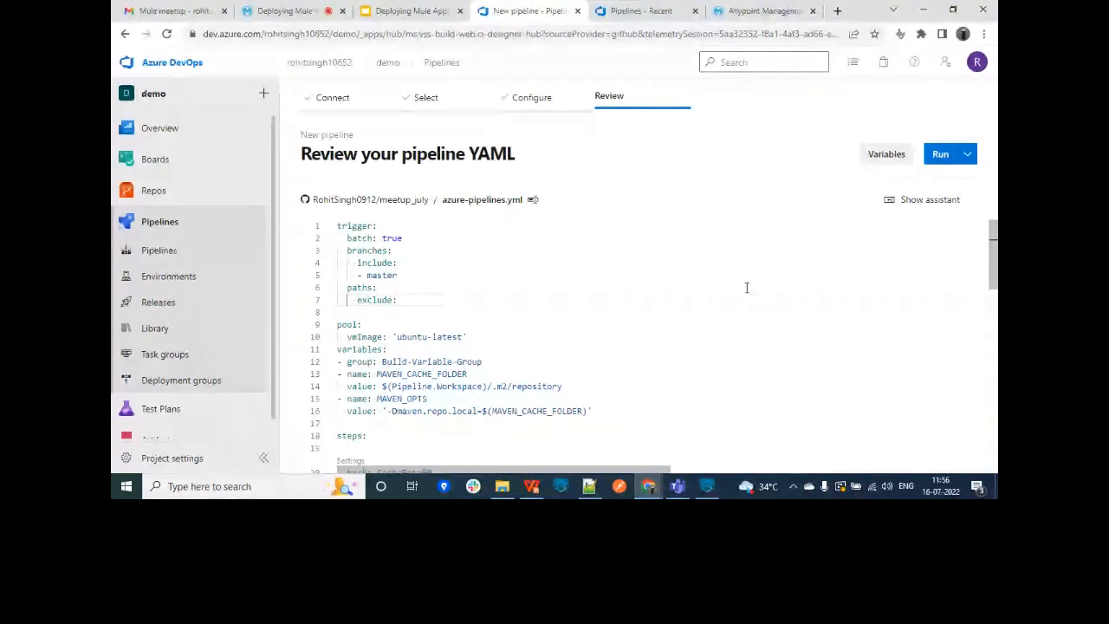
scroll(747, 288, down, 3)
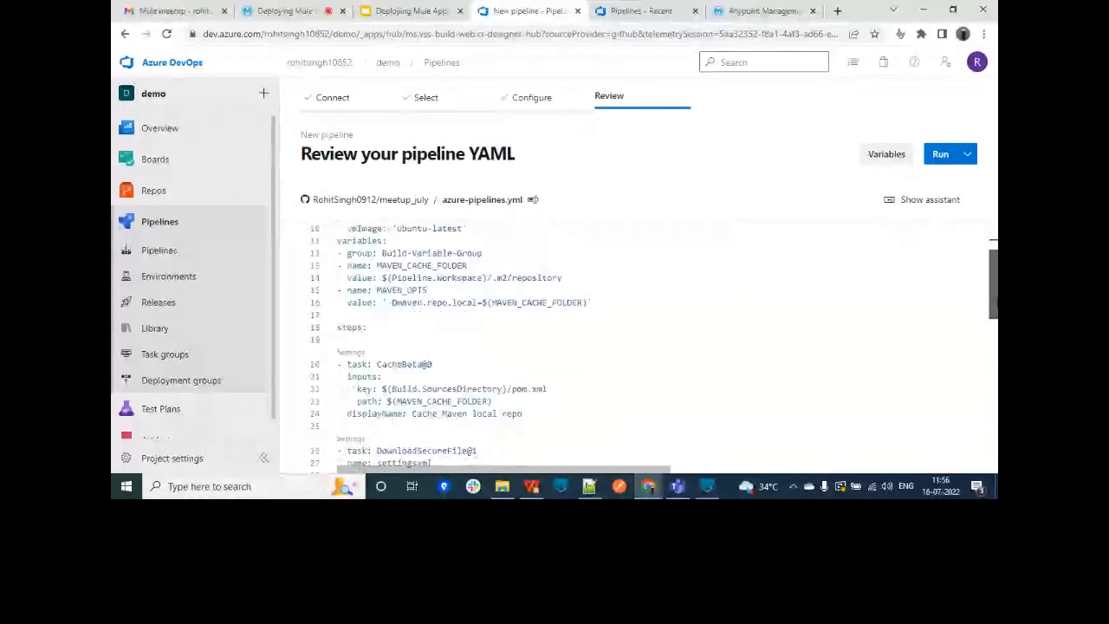
scroll(460, 297, up, 1)
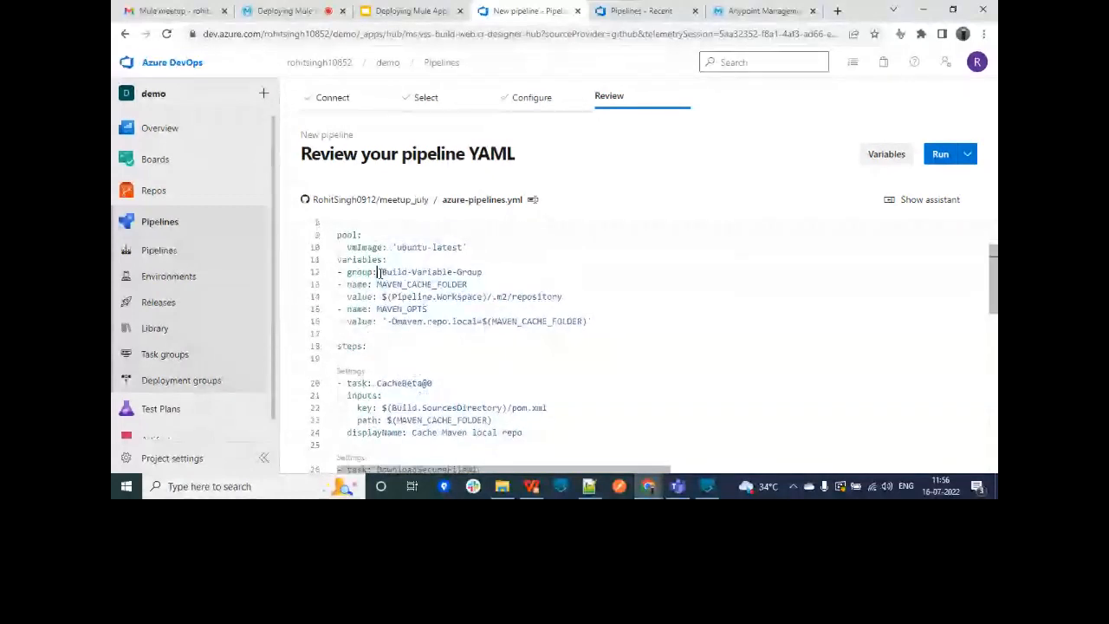
drag(379, 272, 482, 272)
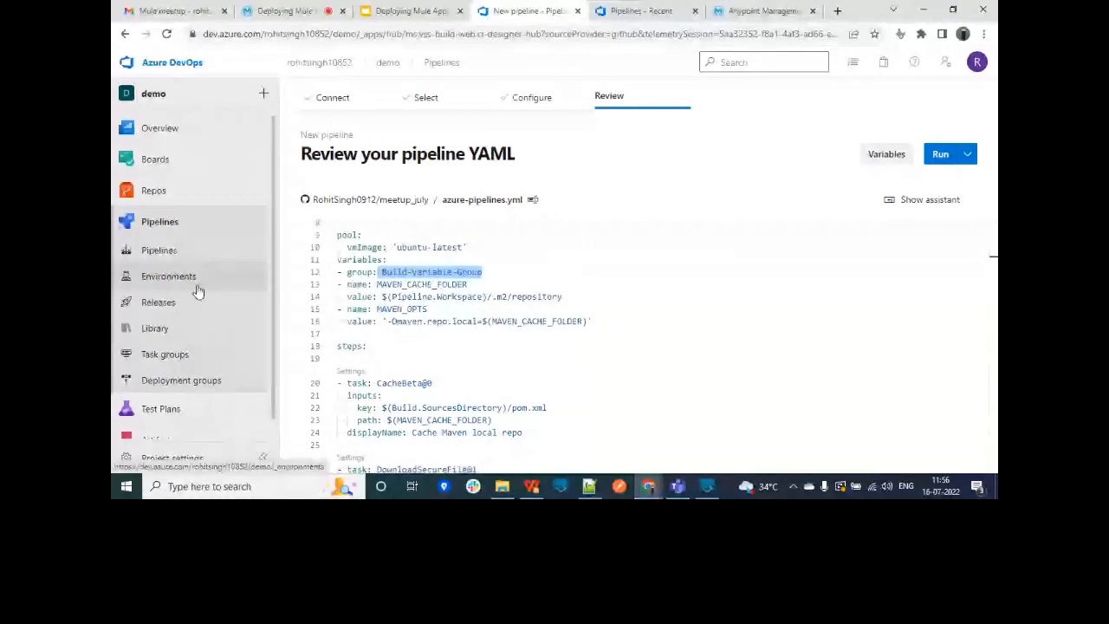
click(198, 325)
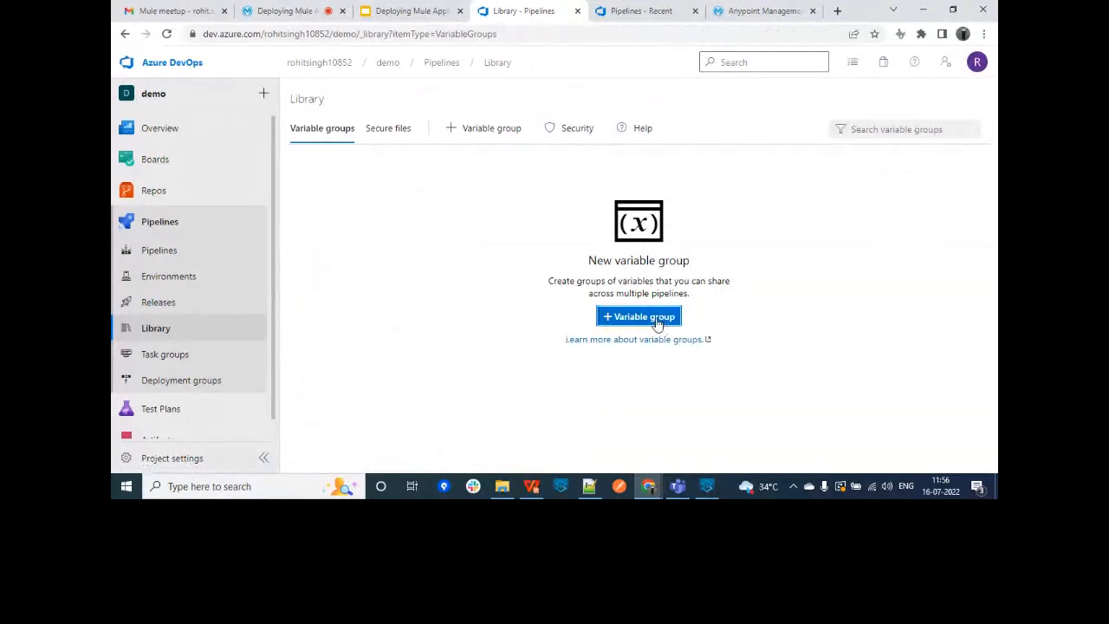
click(656, 317)
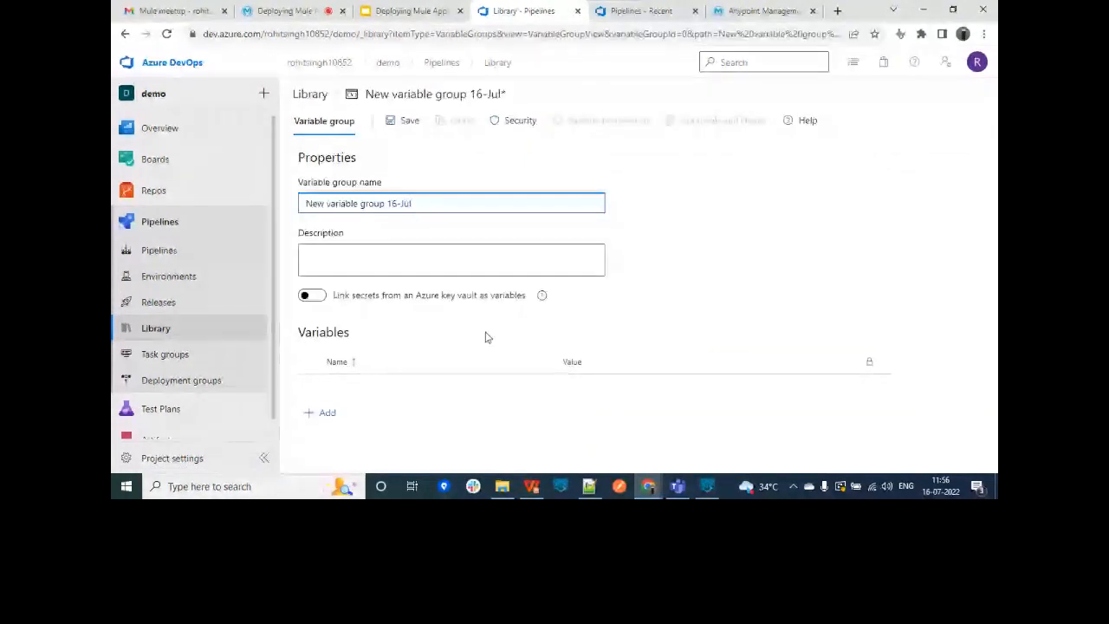
Step: Add a variable settingsxml.secureFilePath with value setting.xml to the group
click(319, 422)
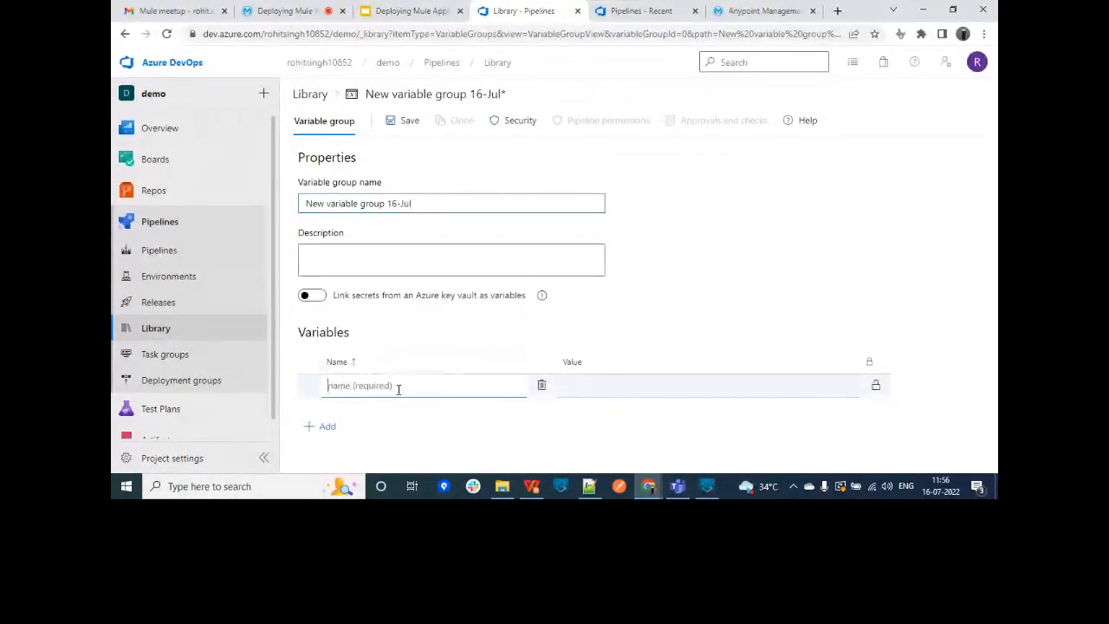
key(ctrl+v)
key(ctrl+z)
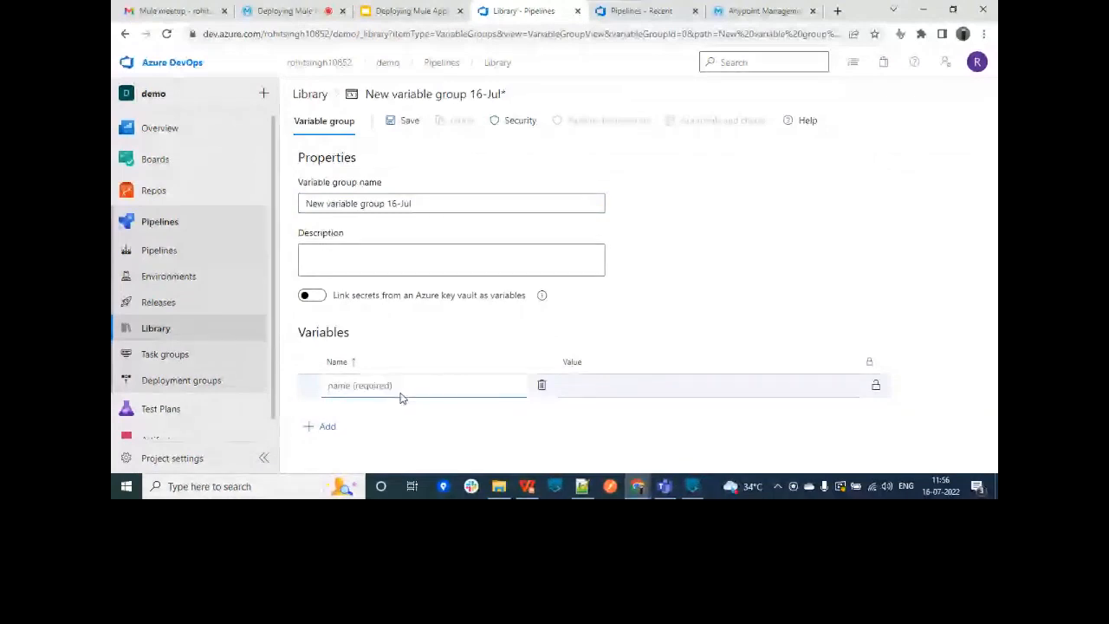
key(super+v)
click(407, 210)
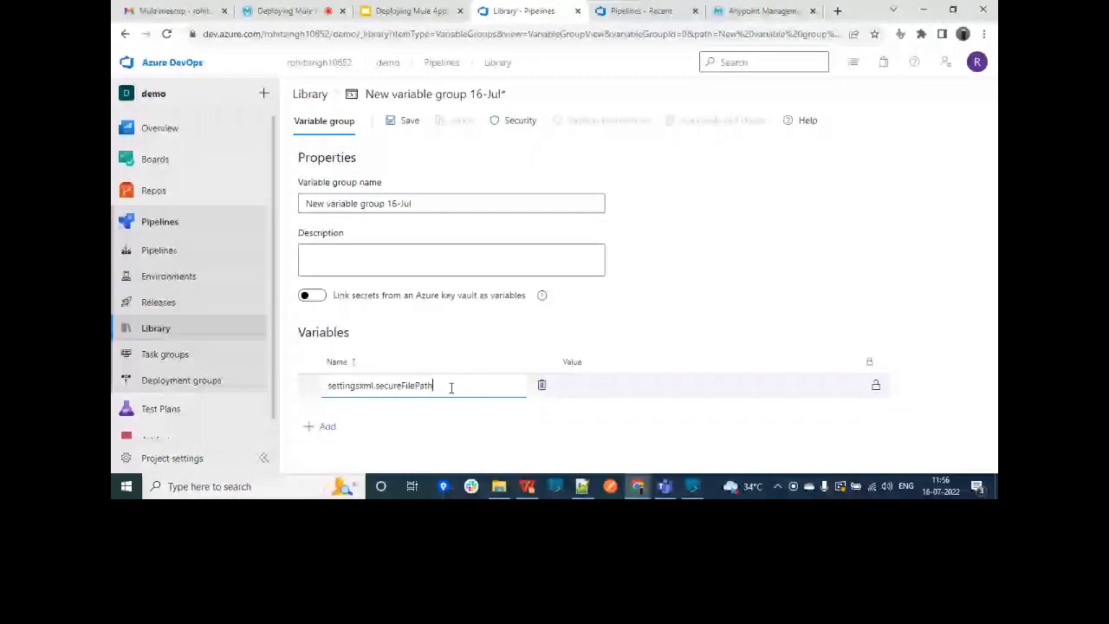
click(597, 393)
text(setting.xml)
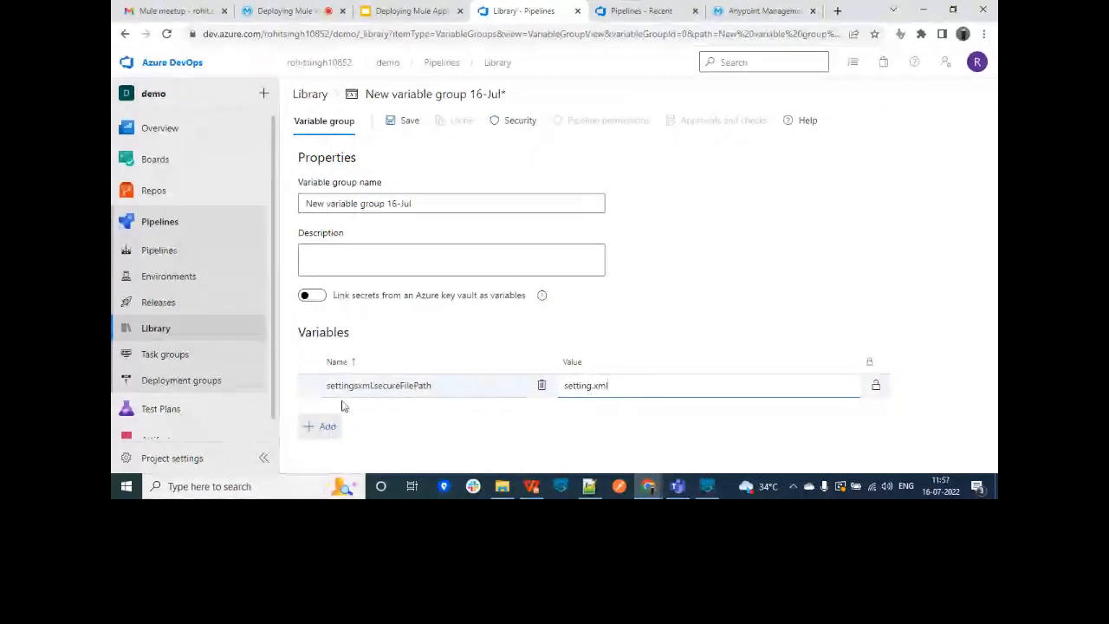
Step: Discard the unfinished second variable row and save the variable group
click(316, 426)
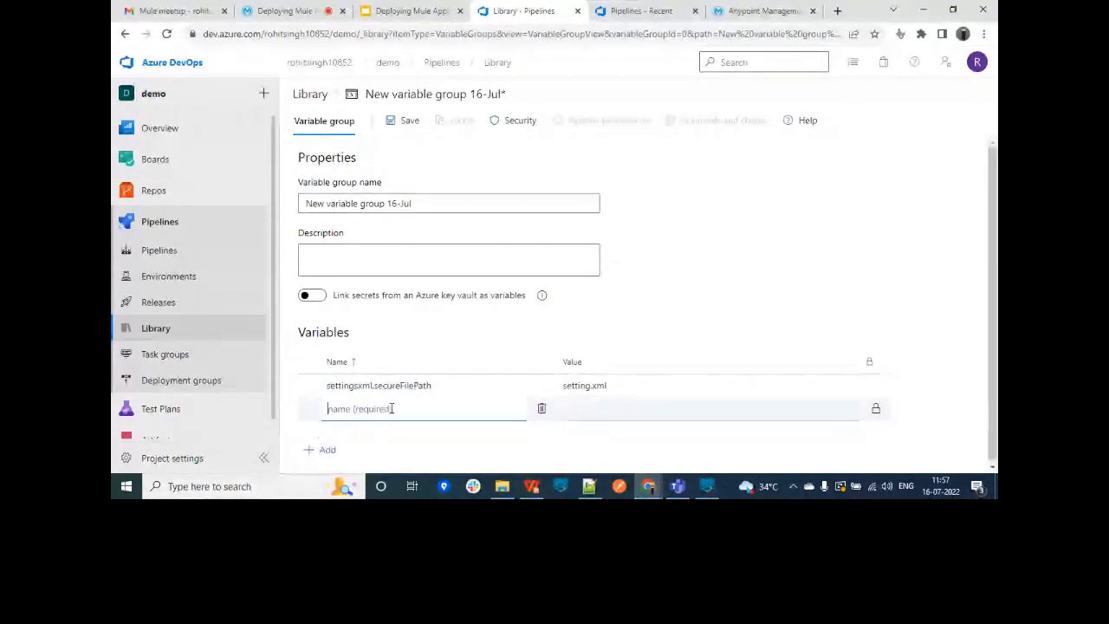
text(usw)
key(BackSpace)
text(e)
key(BackSpace)
key(BackSpace)
key(BackSpace)
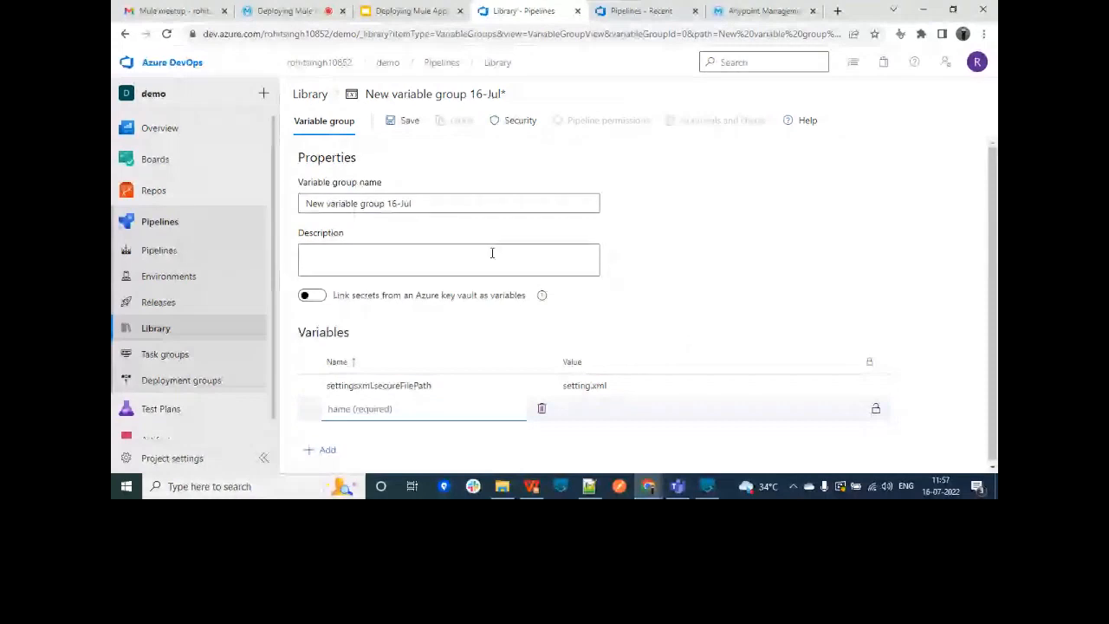
click(404, 122)
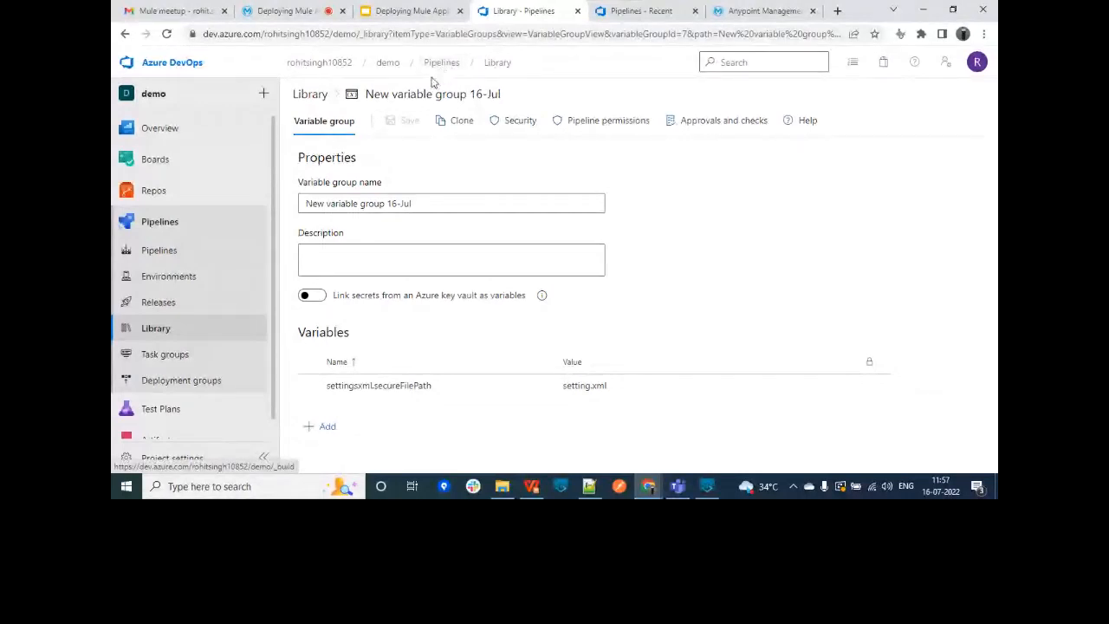
click(441, 63)
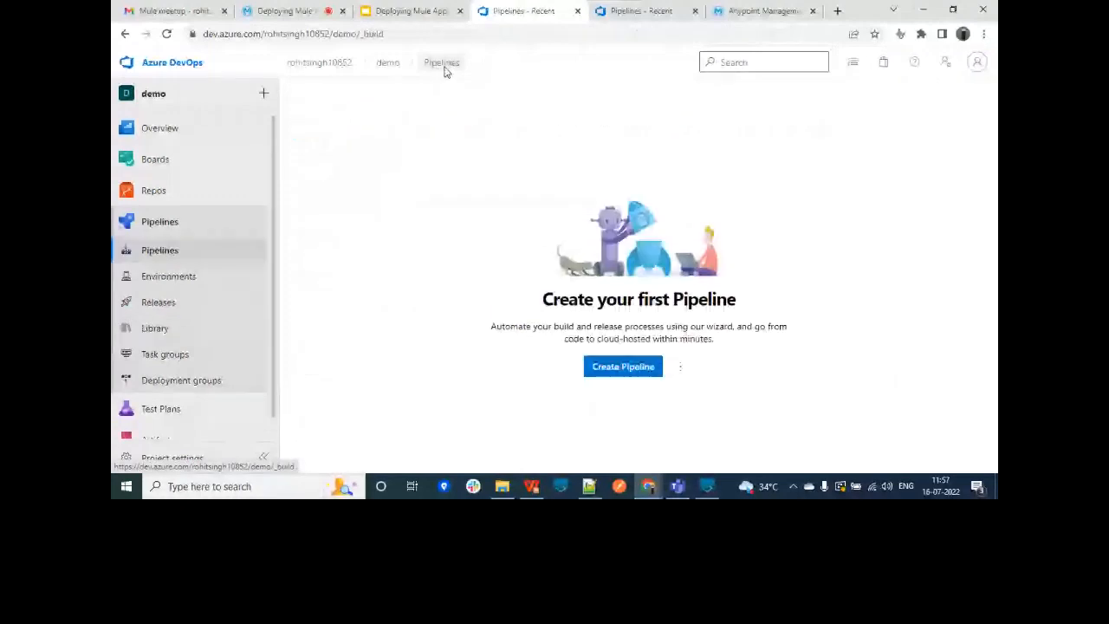
click(640, 373)
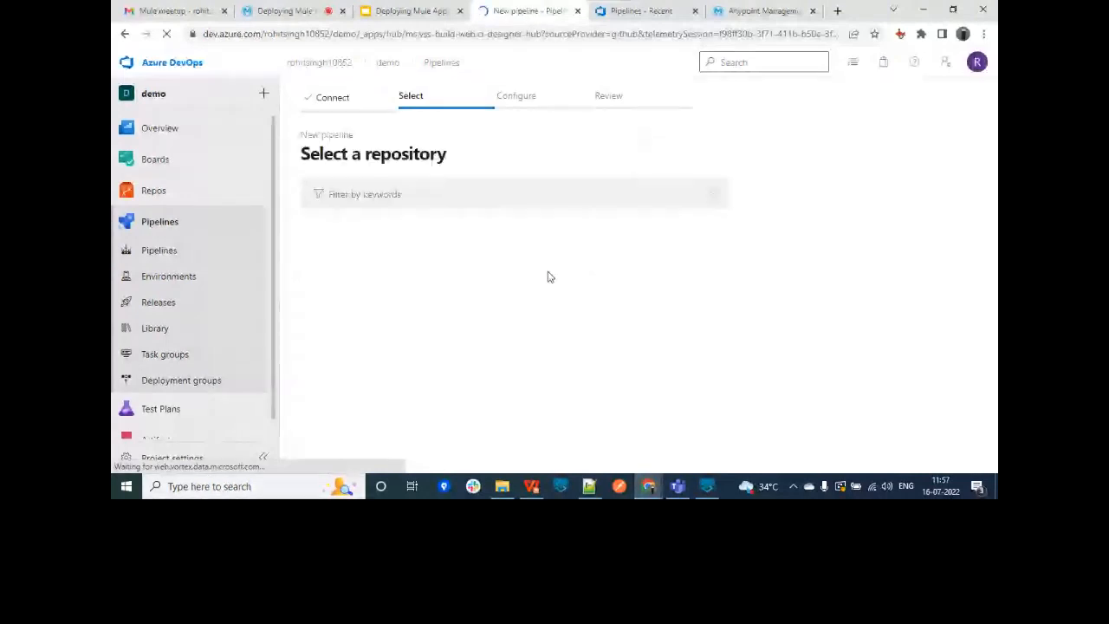
click(456, 250)
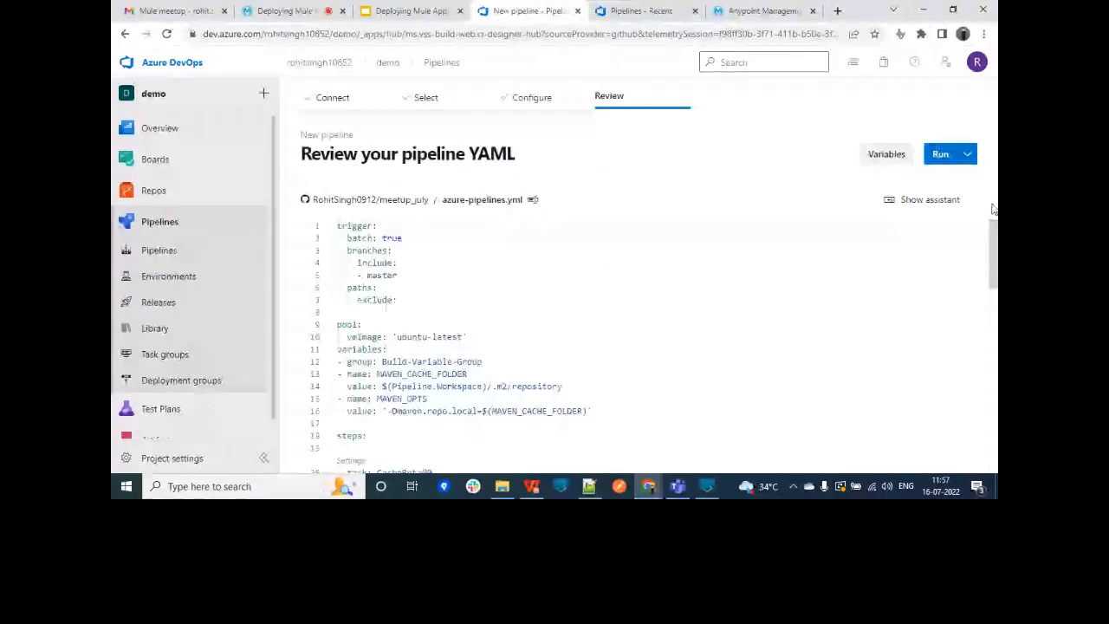
scroll(994, 260, down, 2)
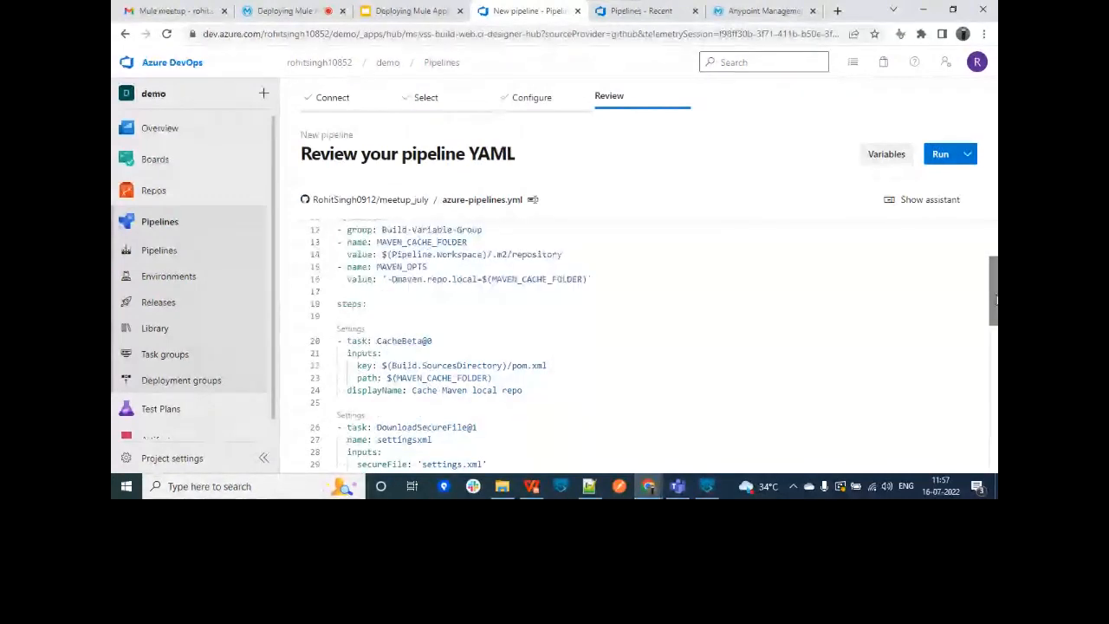
scroll(996, 299, up, 1)
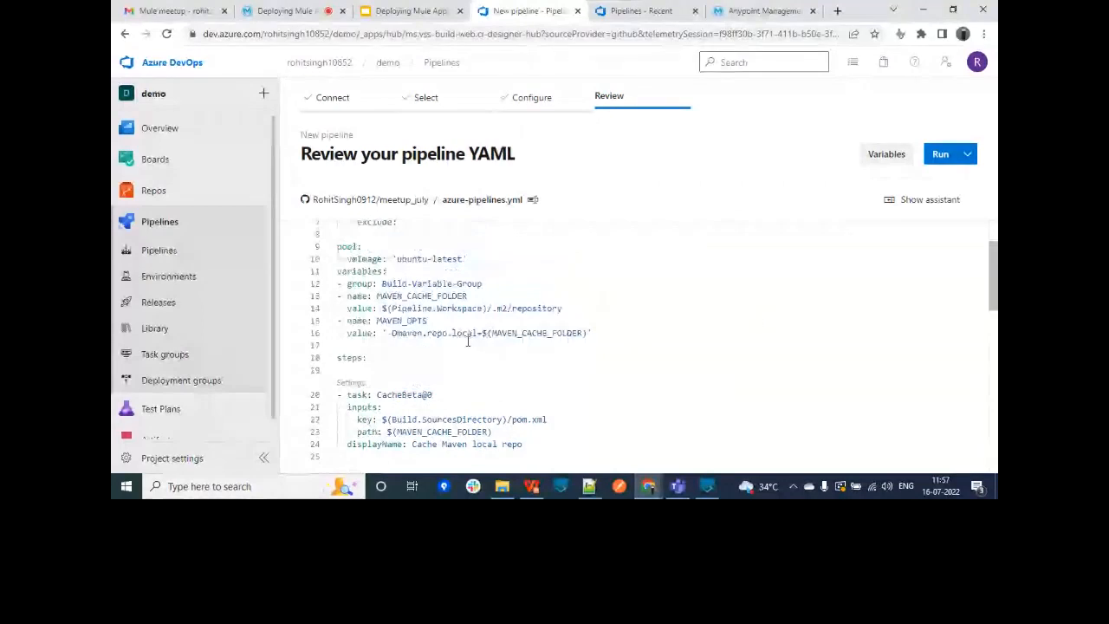
drag(492, 308, 563, 309)
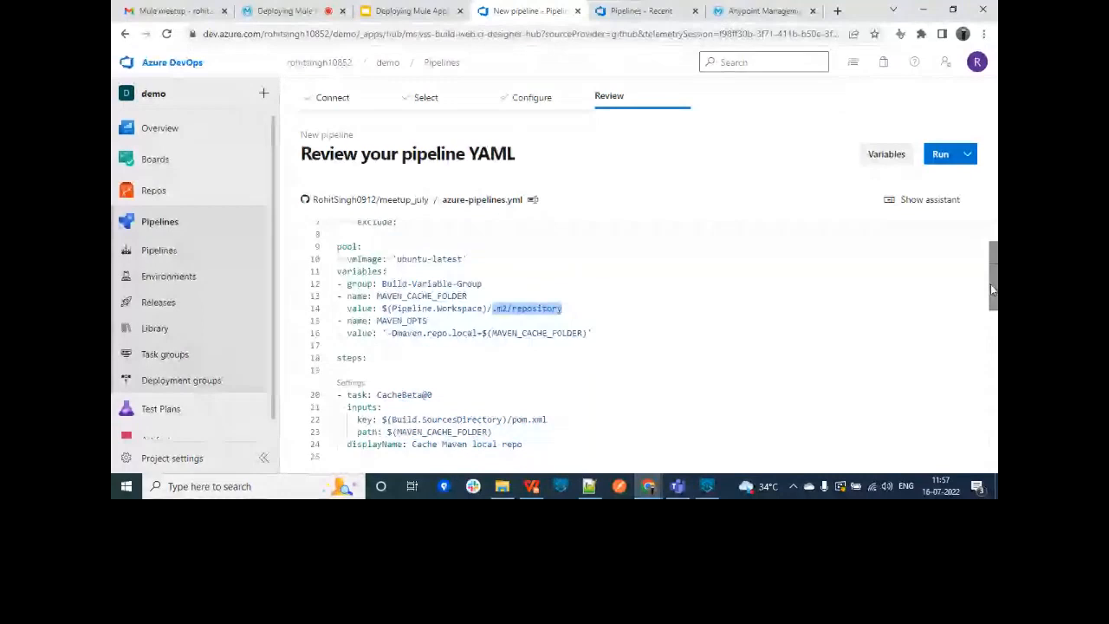
drag(992, 285, 995, 346)
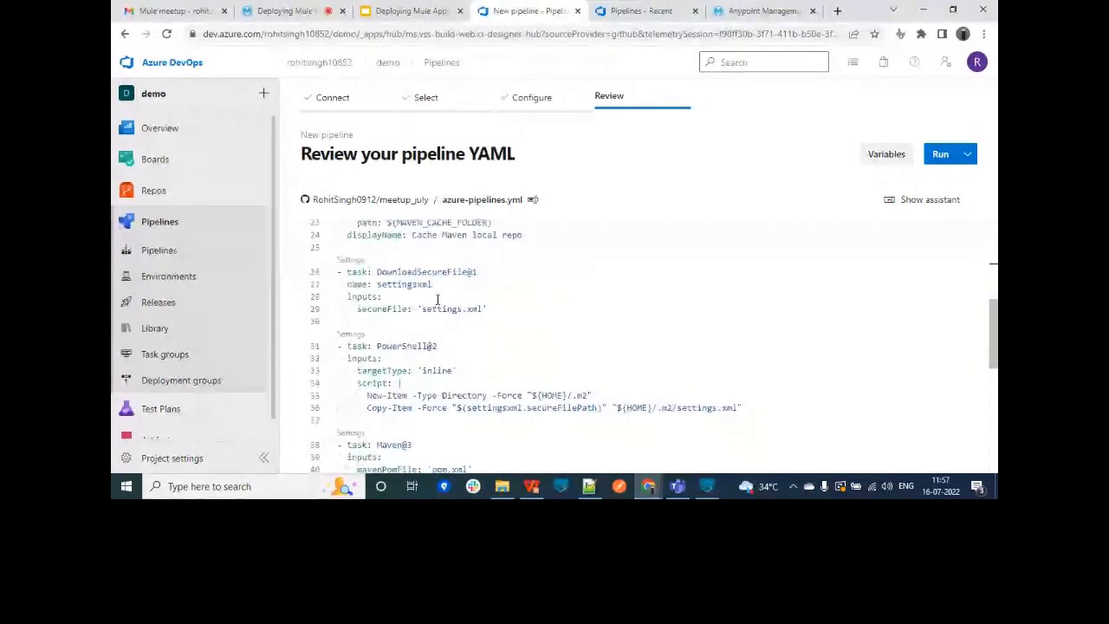
drag(373, 272, 478, 273)
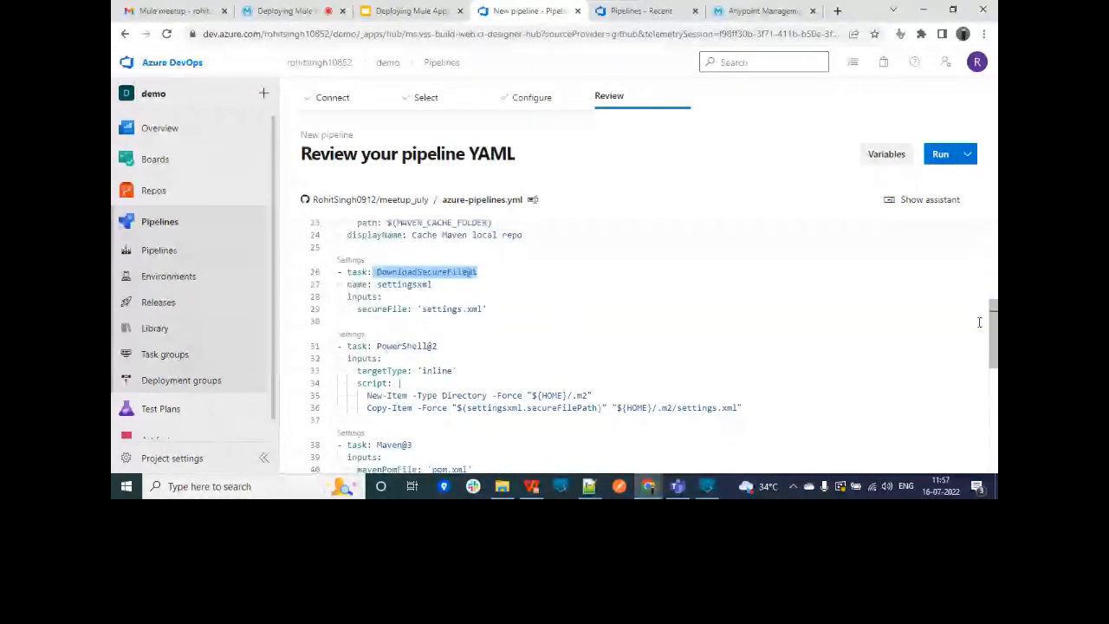
drag(994, 323, 994, 343)
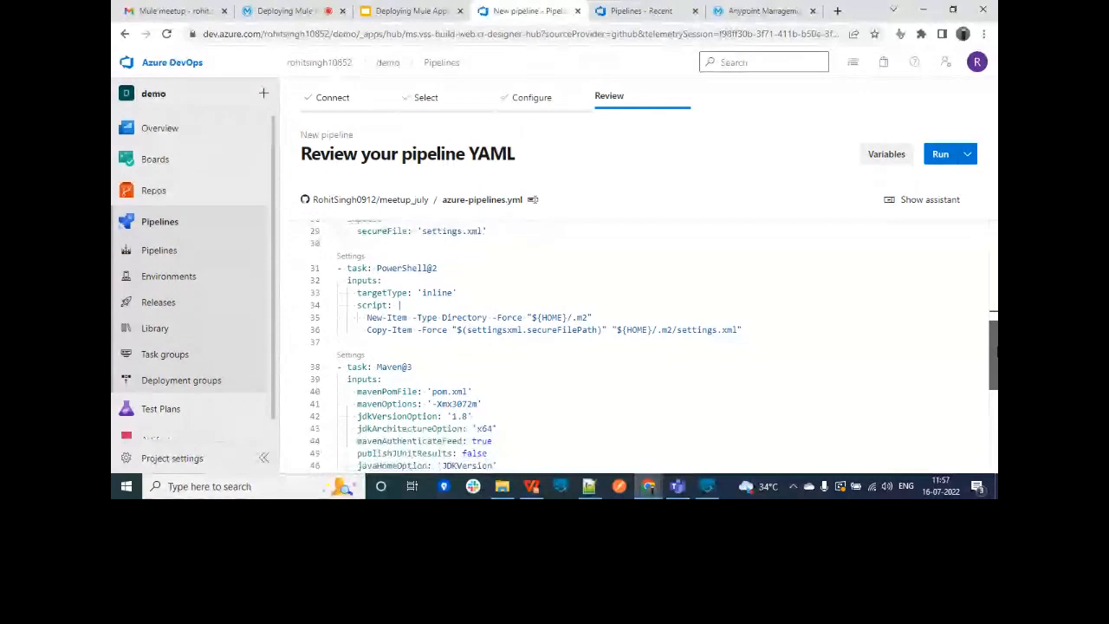
drag(997, 352, 997, 360)
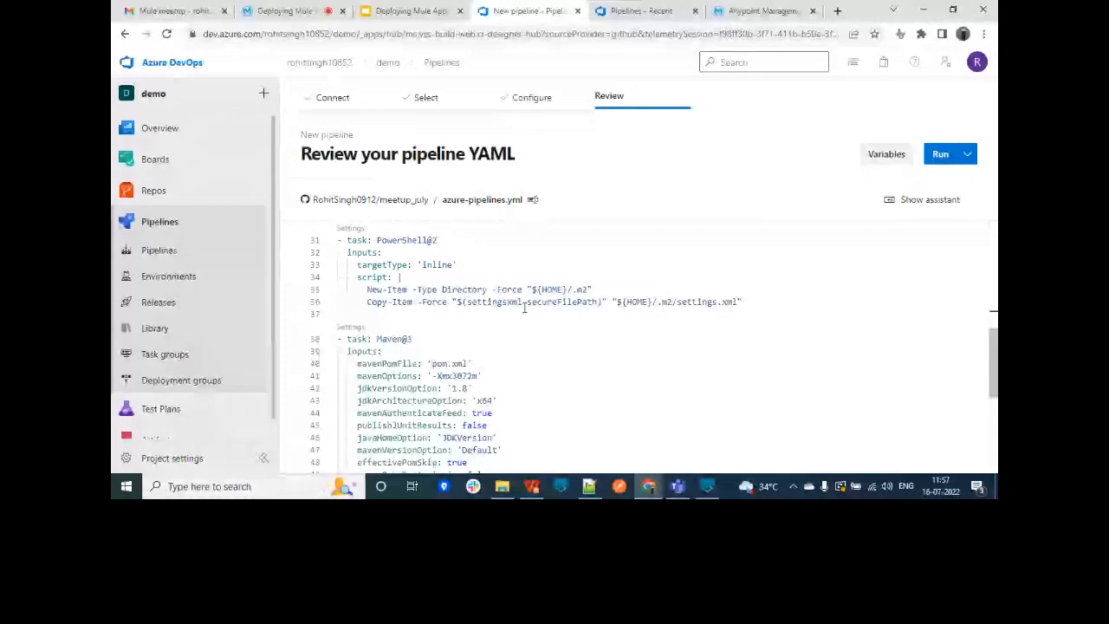
scroll(523, 308, down, 2)
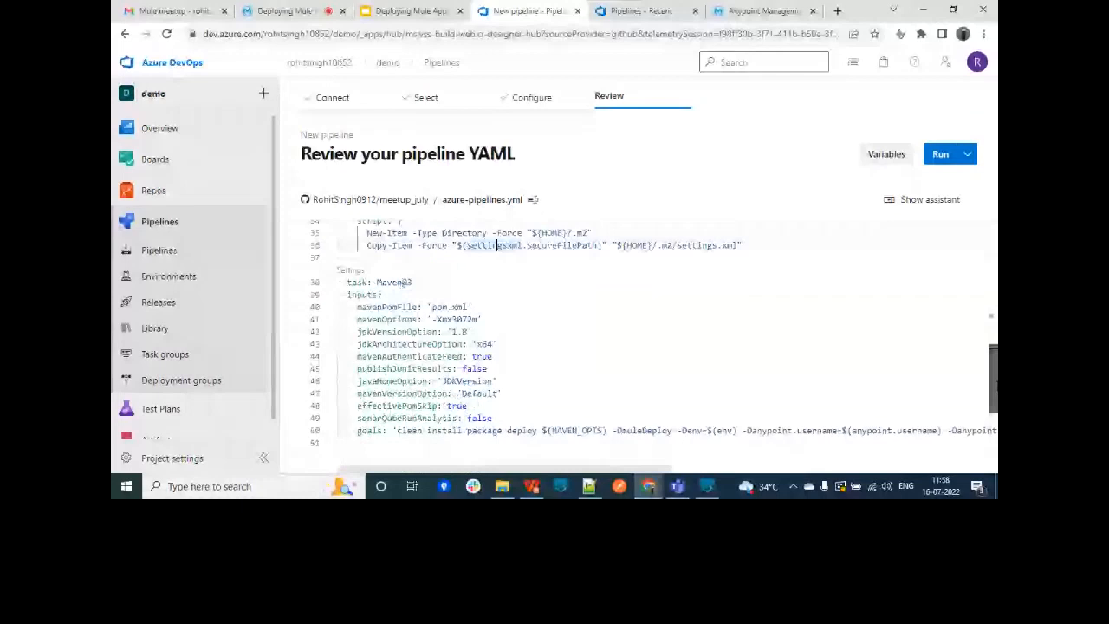
scroll(520, 364, down, 2)
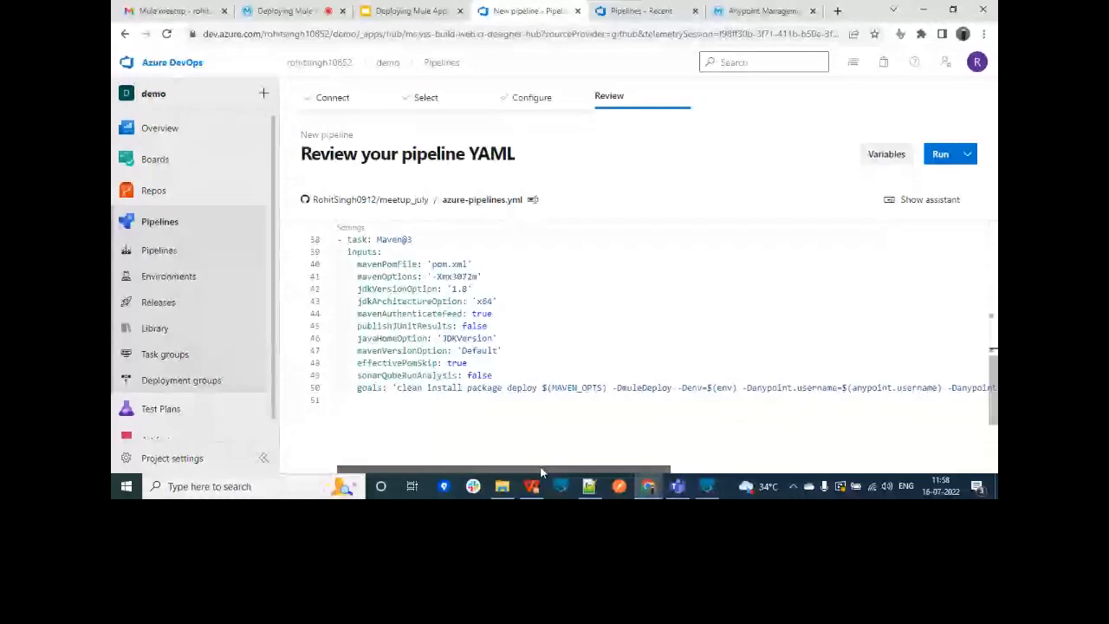
drag(541, 473, 662, 473)
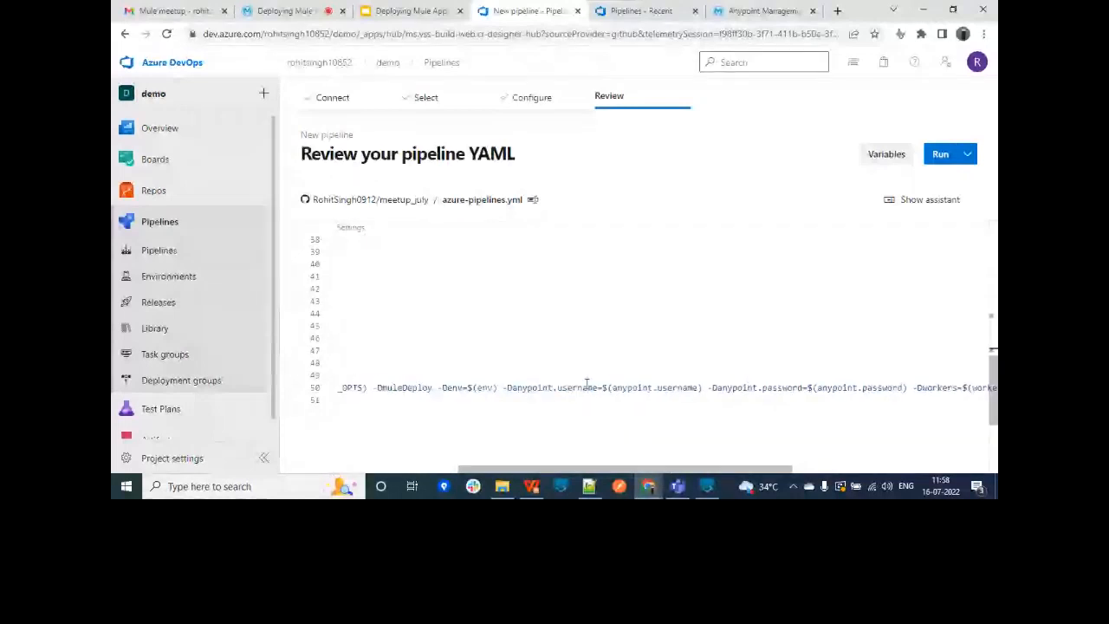
double_click(784, 388)
drag(689, 470, 770, 469)
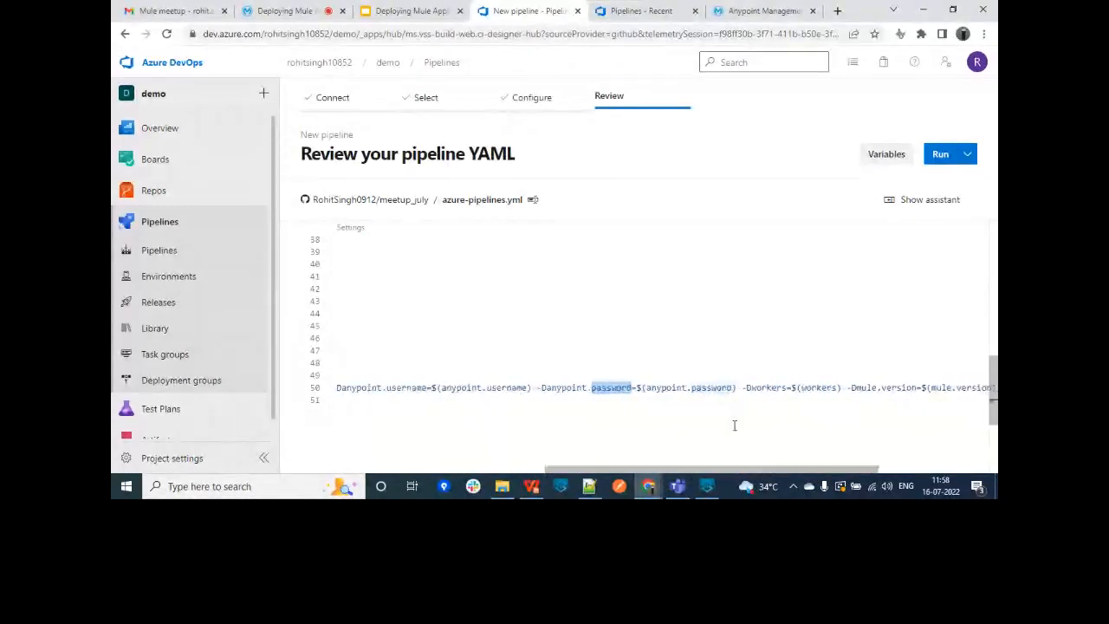
click(885, 155)
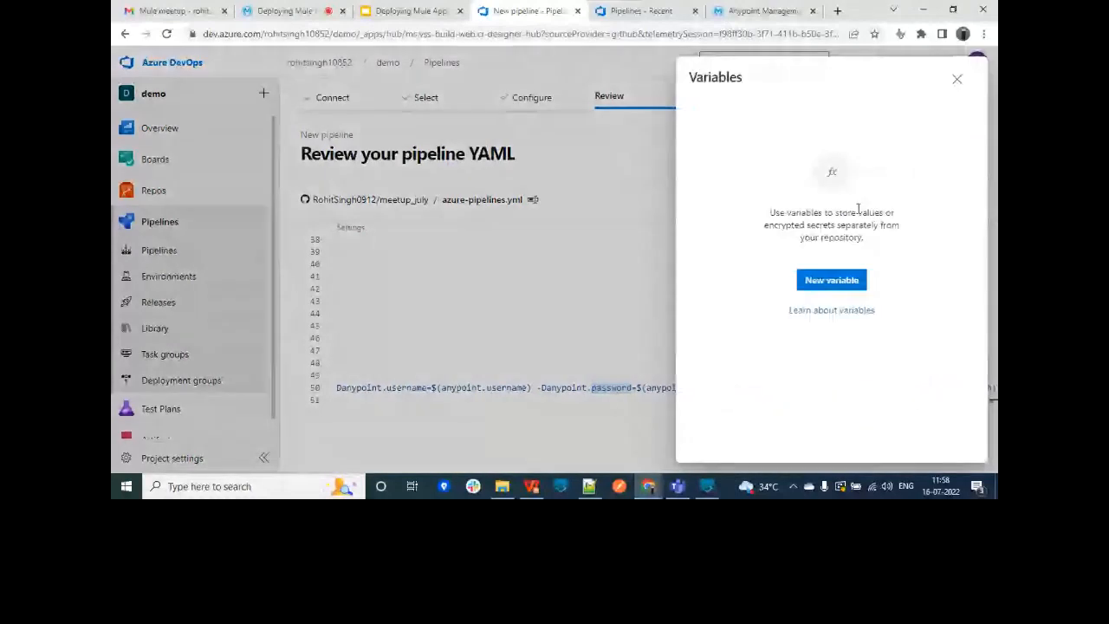
click(837, 279)
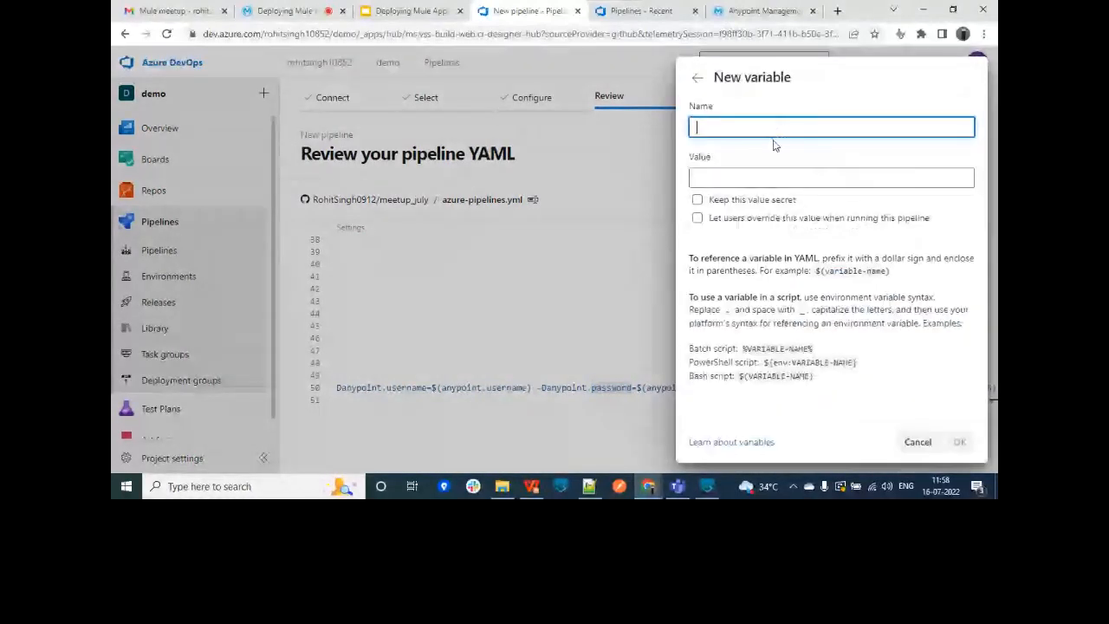
click(749, 176)
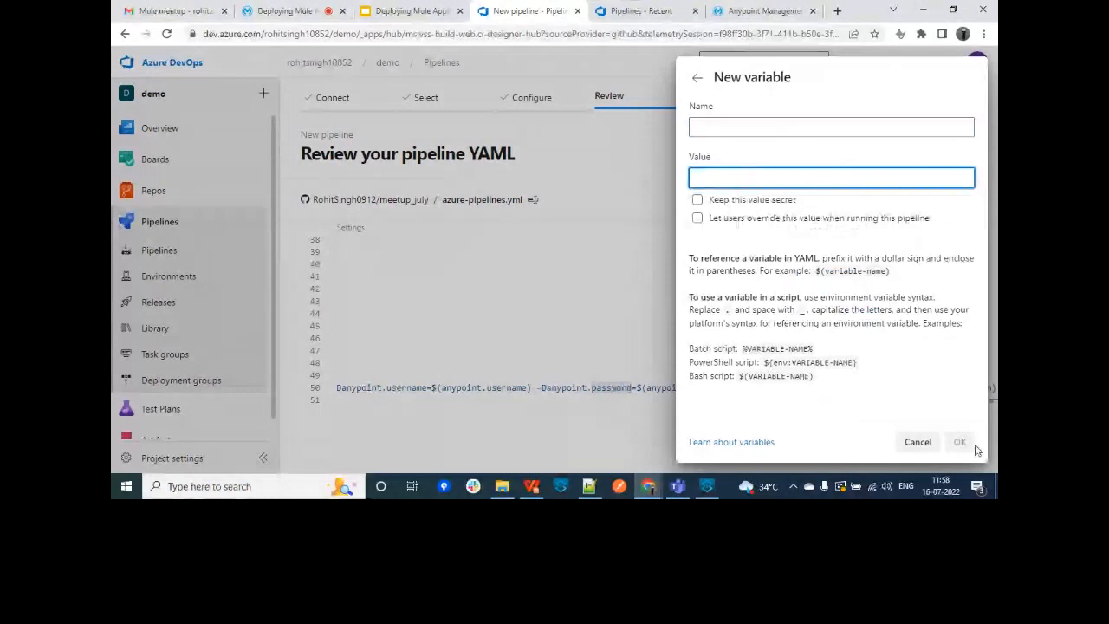
click(917, 442)
click(957, 79)
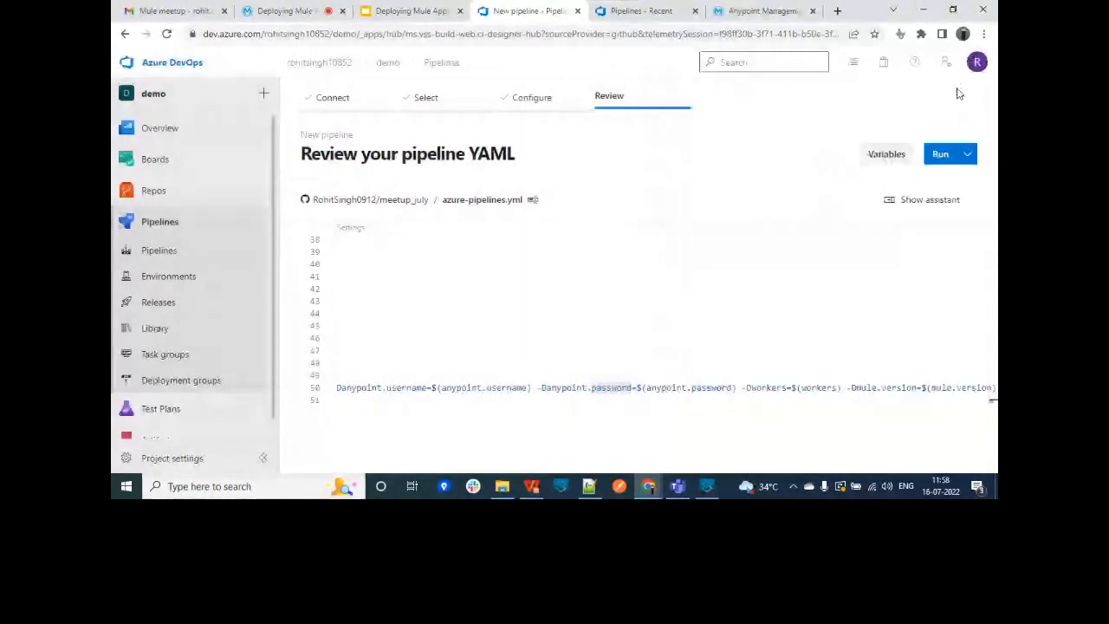
scroll(680, 400, down, 1)
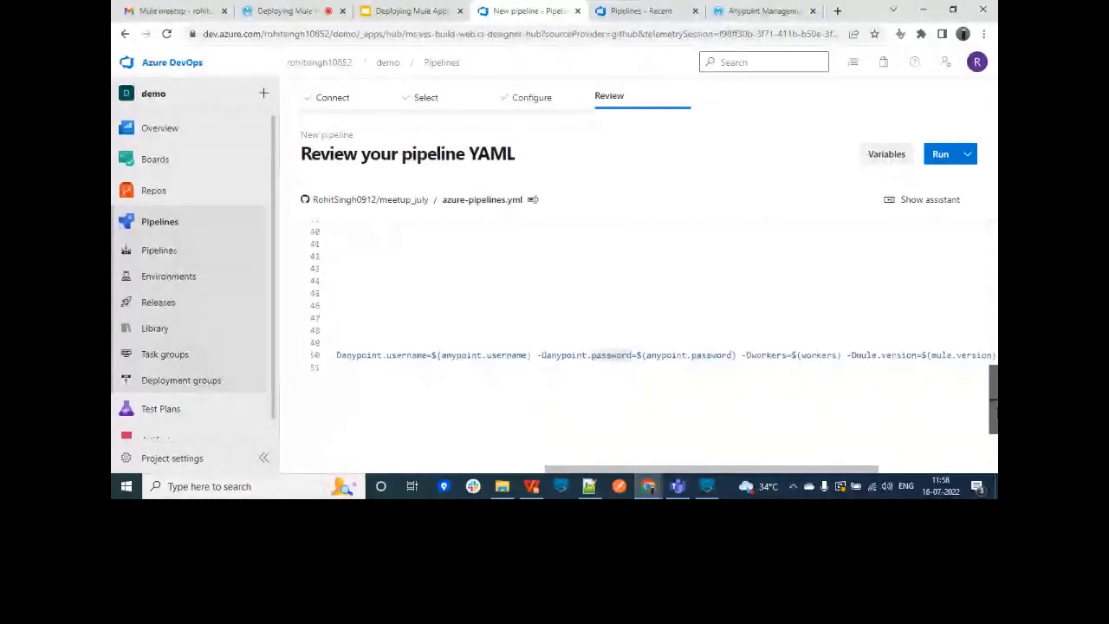
drag(812, 472, 895, 473)
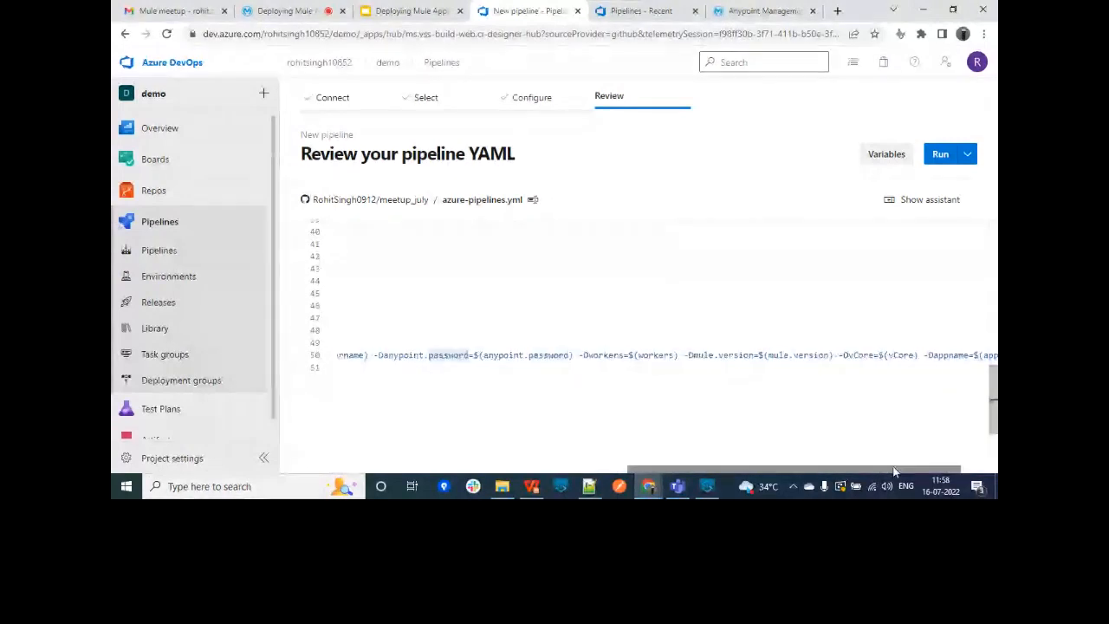
double_click(454, 357)
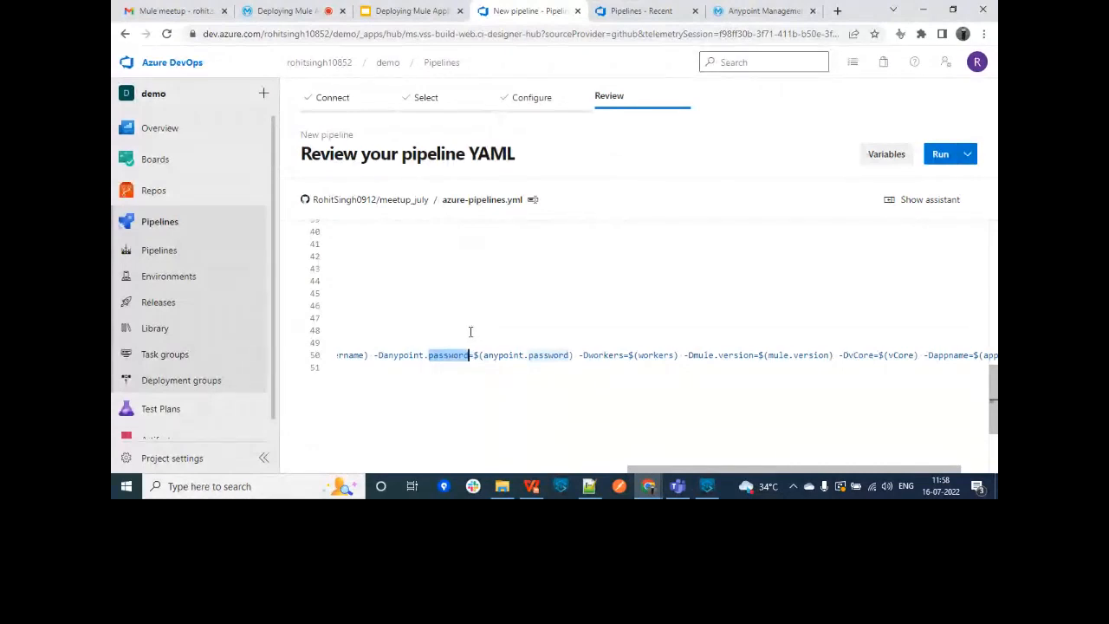
drag(993, 381, 991, 413)
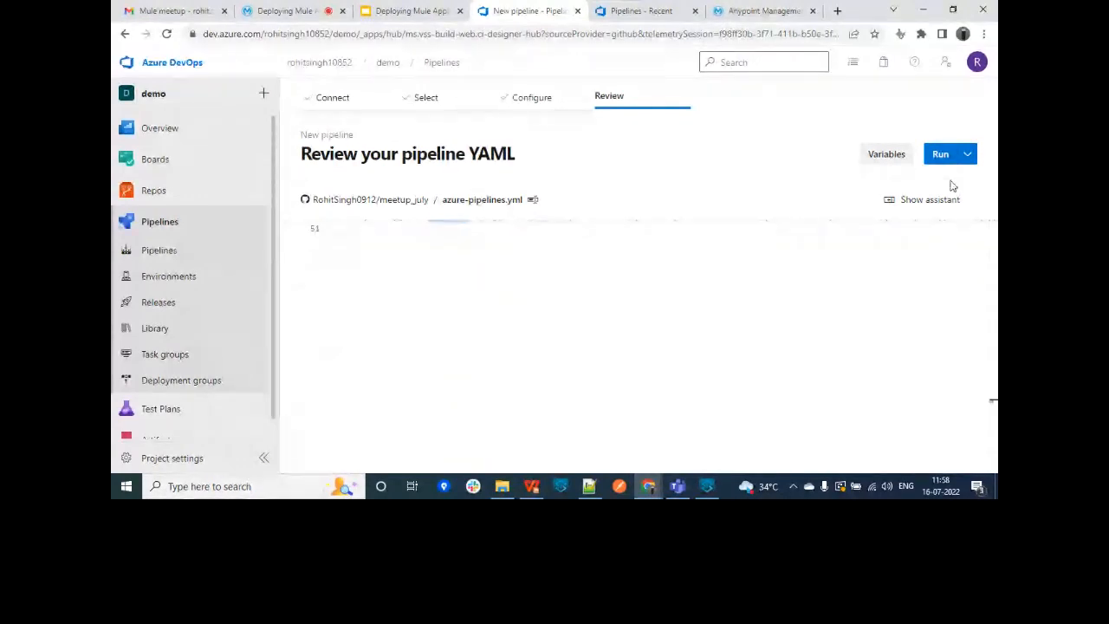
scroll(925, 225, up, 6)
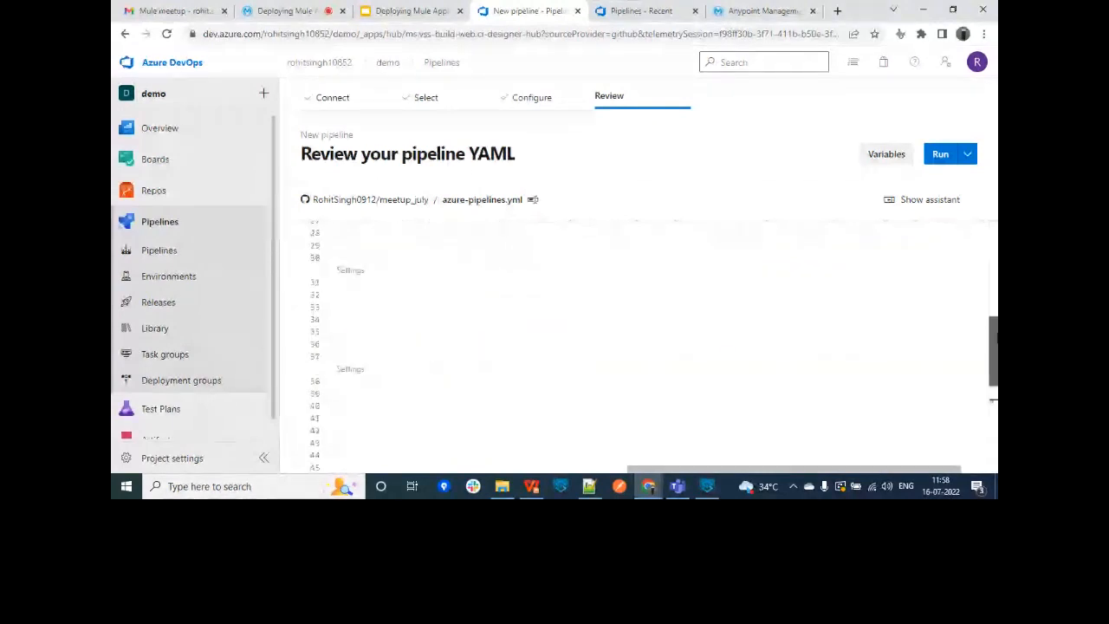
scroll(641, 347, up, 7)
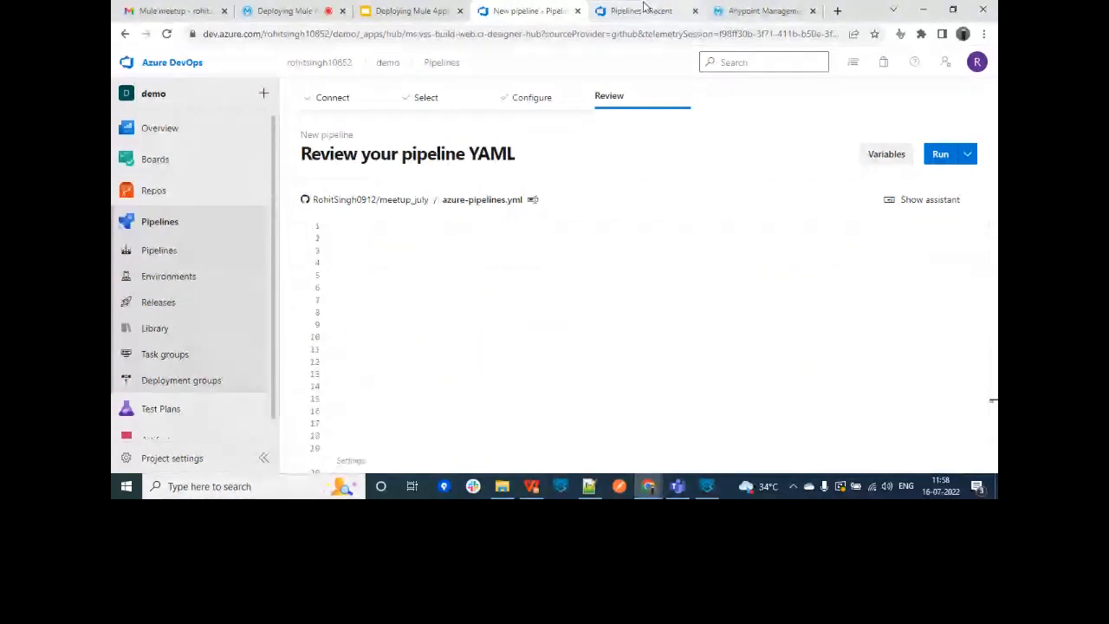
click(159, 69)
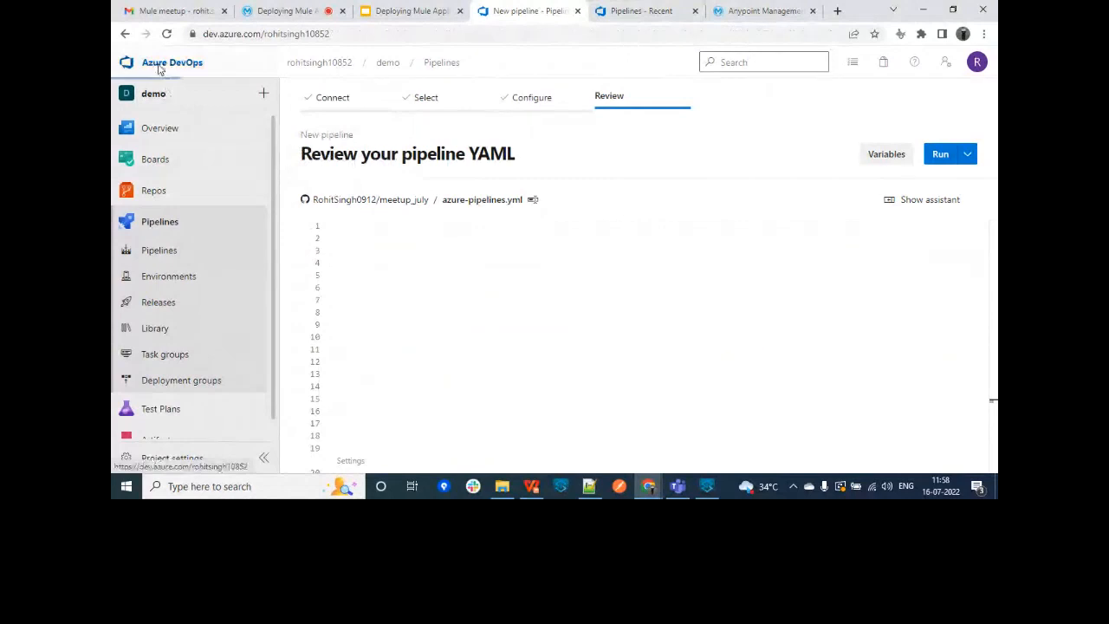
Step: Open the Azure-cicd-meetup-CI pipeline in Azure-cicd-meetup, inspect run #30, and return to its runs list
click(642, 204)
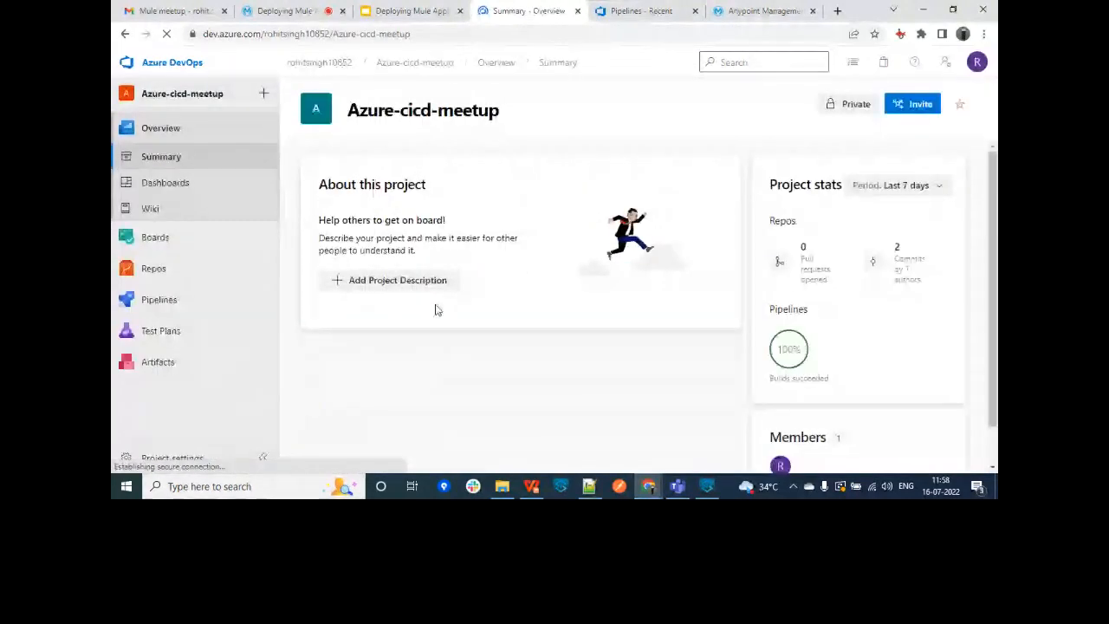
click(170, 302)
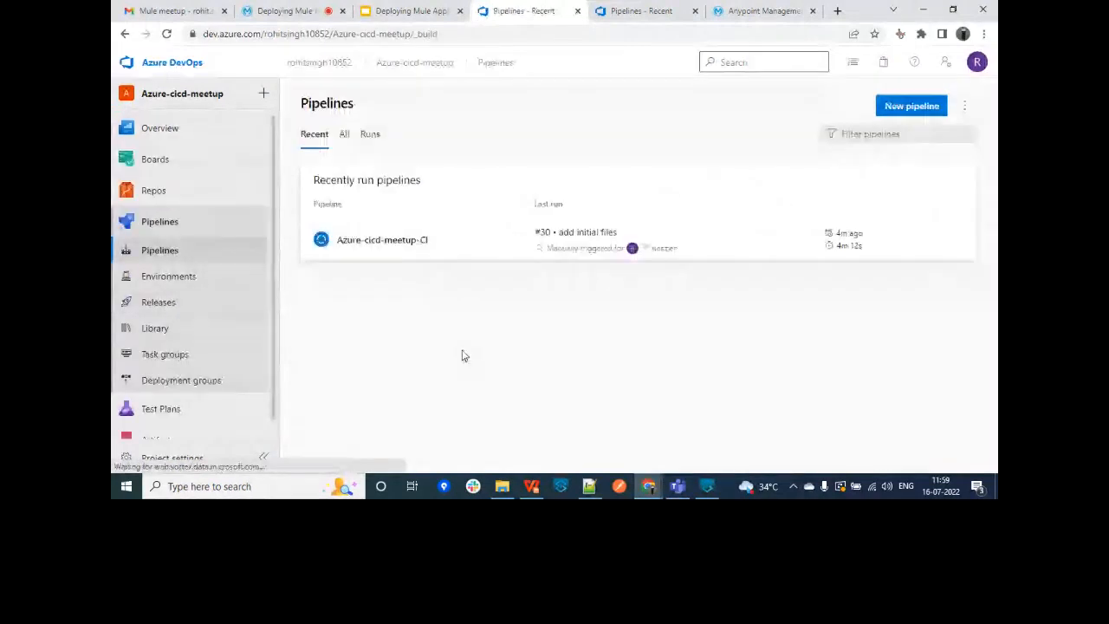
click(555, 241)
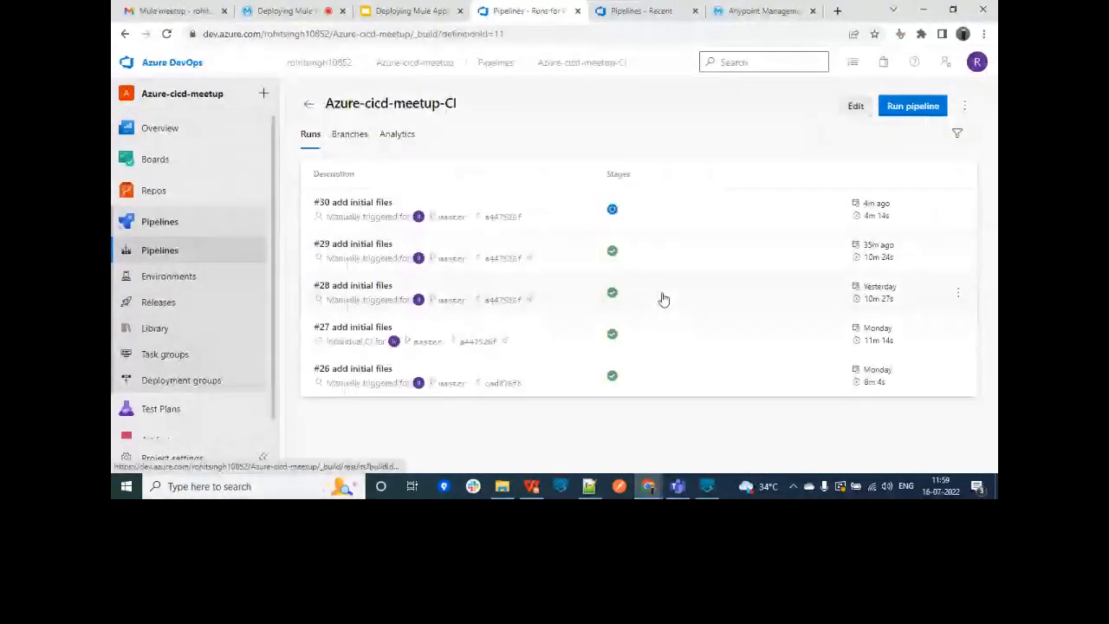
click(373, 203)
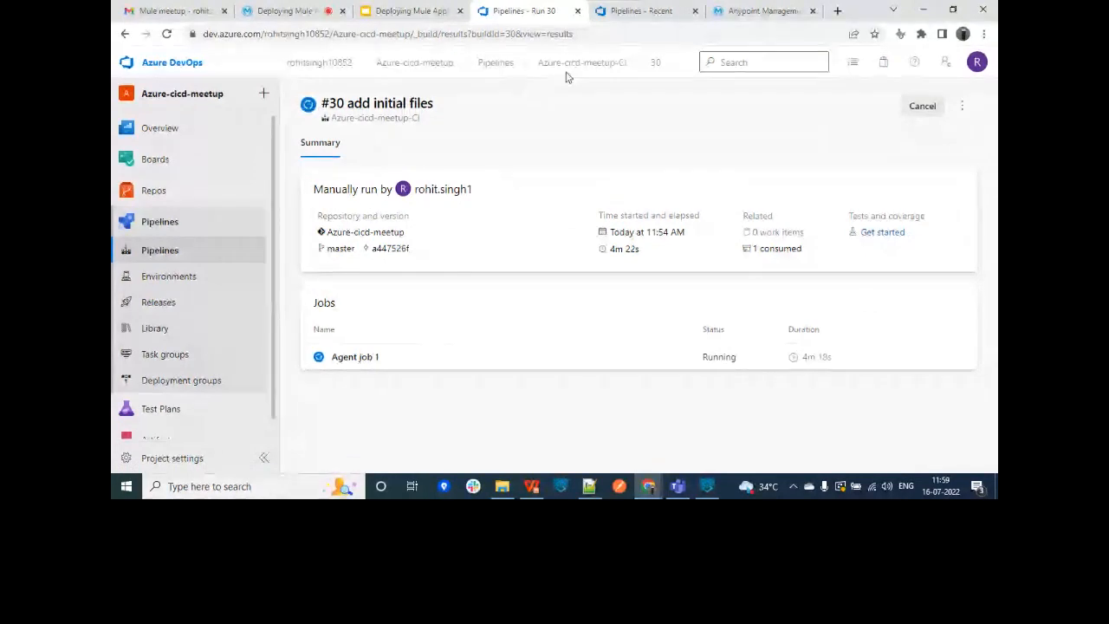
click(500, 65)
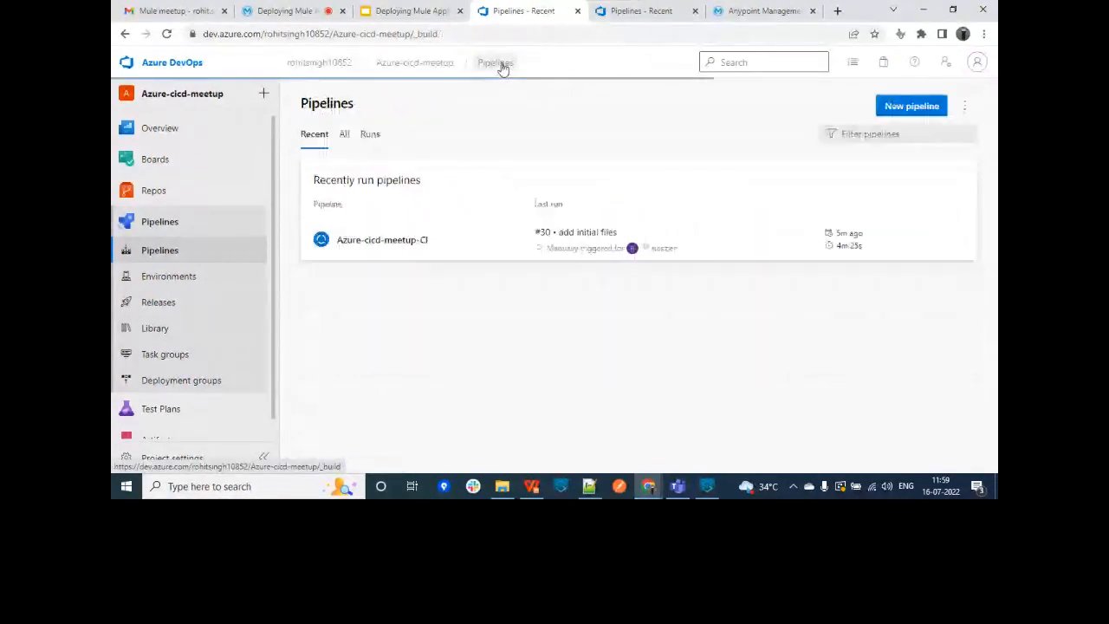
click(379, 250)
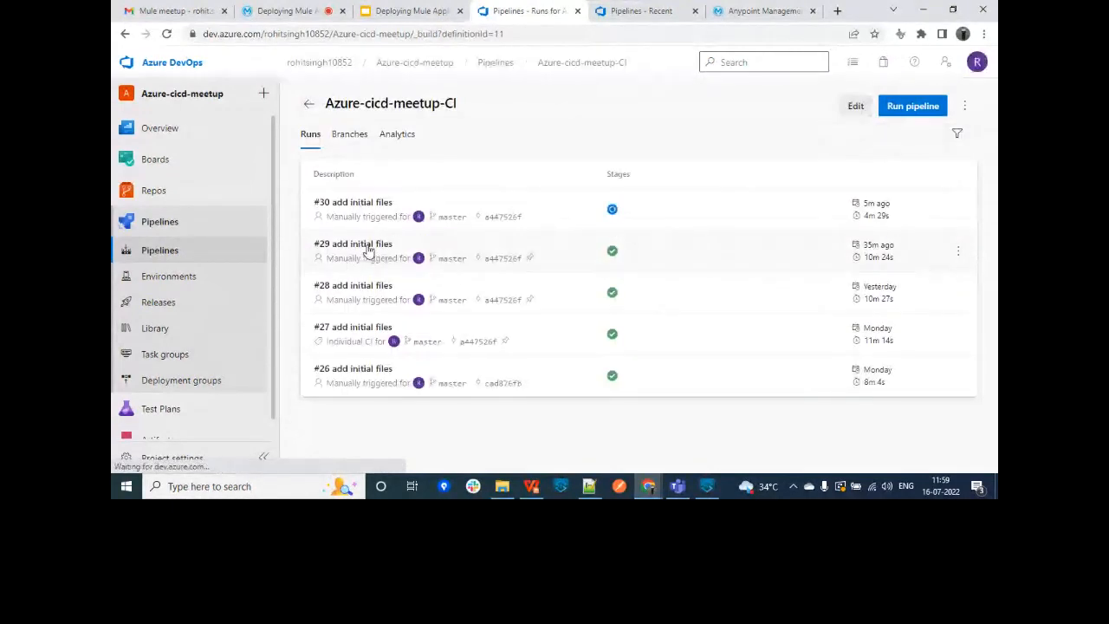
Step: Confirm azurecicdmeetup is Started on CloudHub in Runtime Manager, then stop the screen share
click(778, 9)
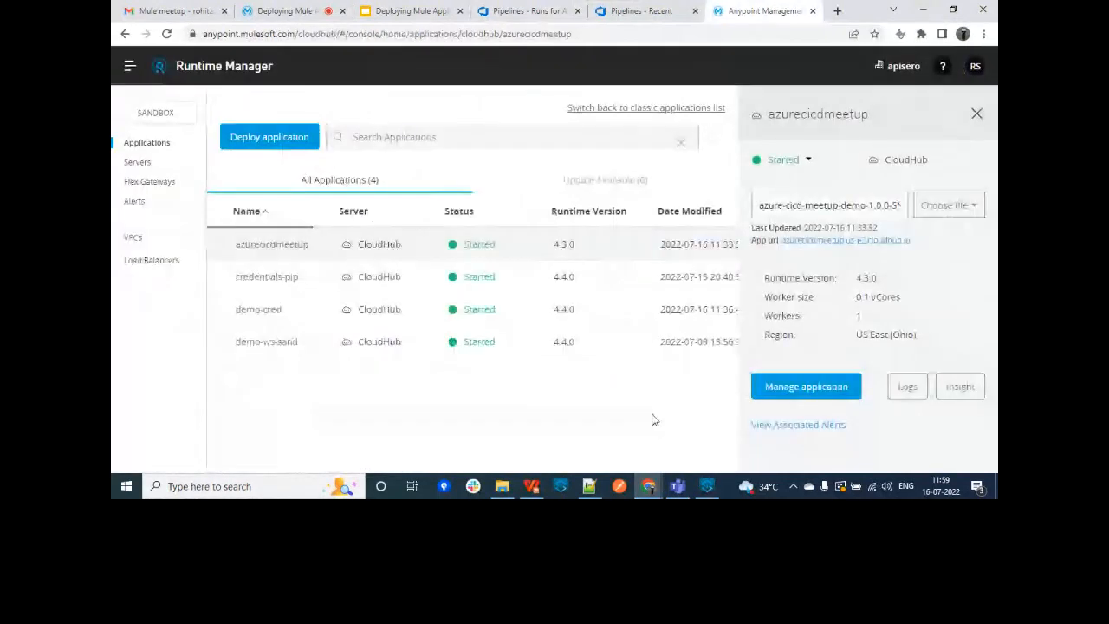
click(976, 116)
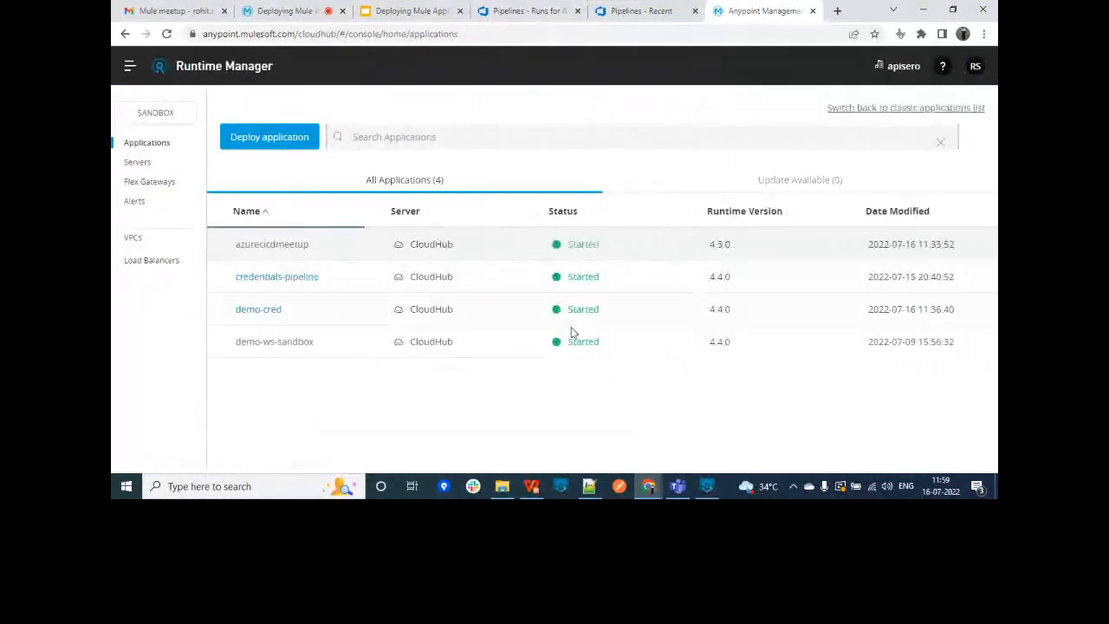
click(414, 11)
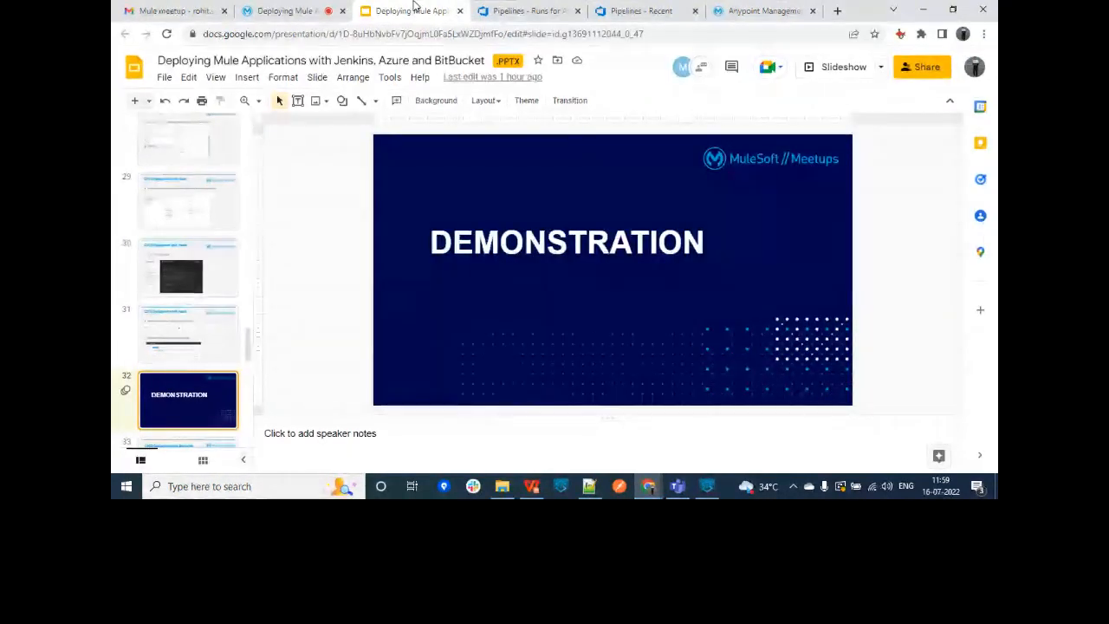
click(335, 6)
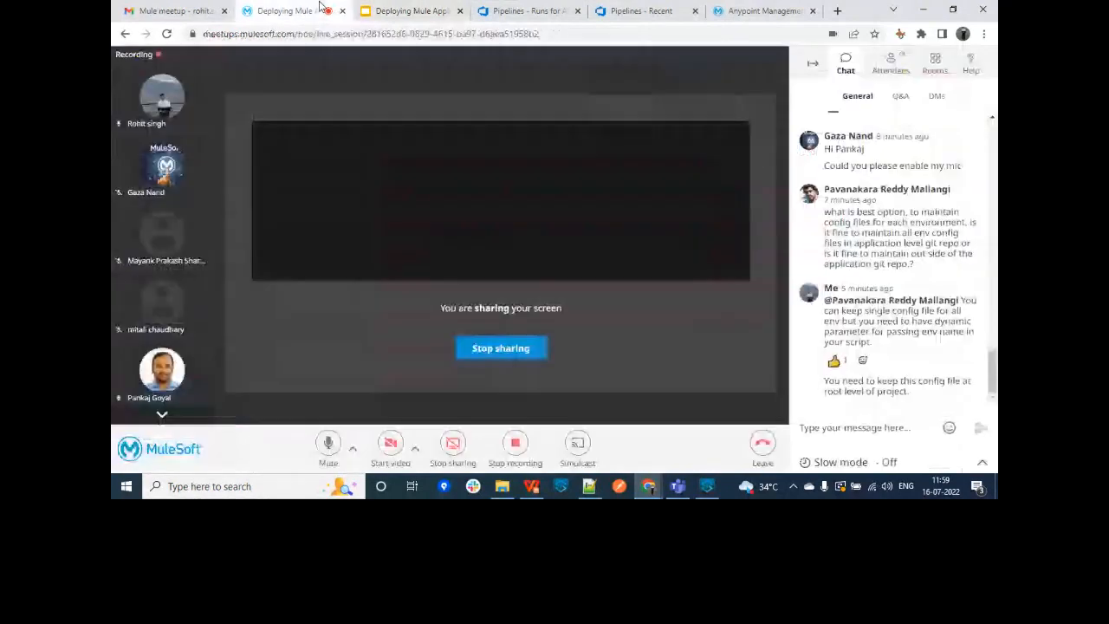
click(520, 349)
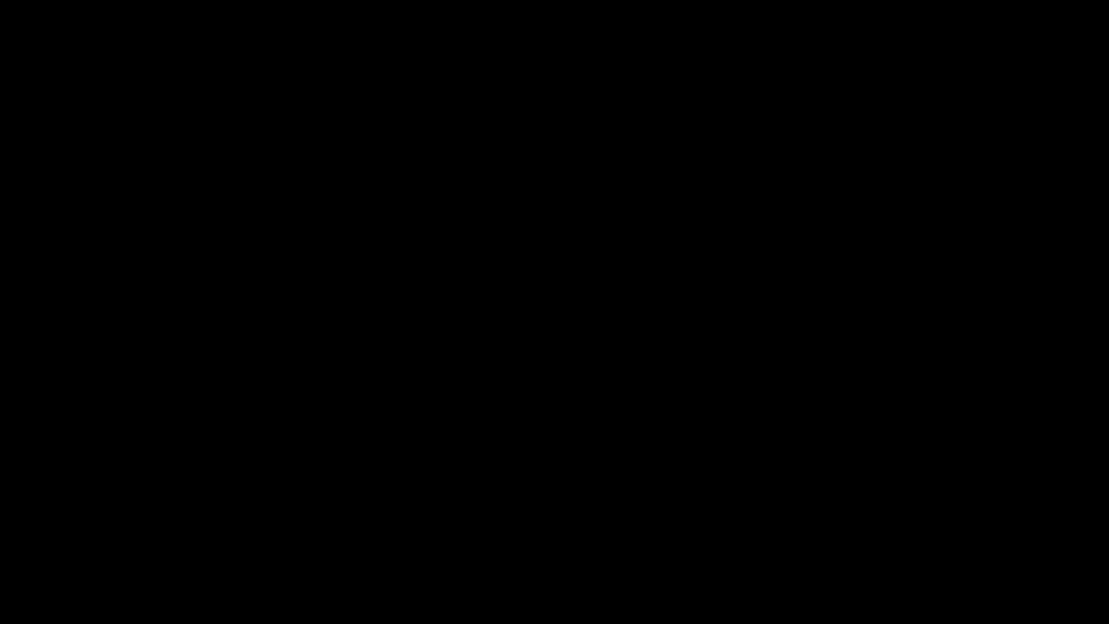
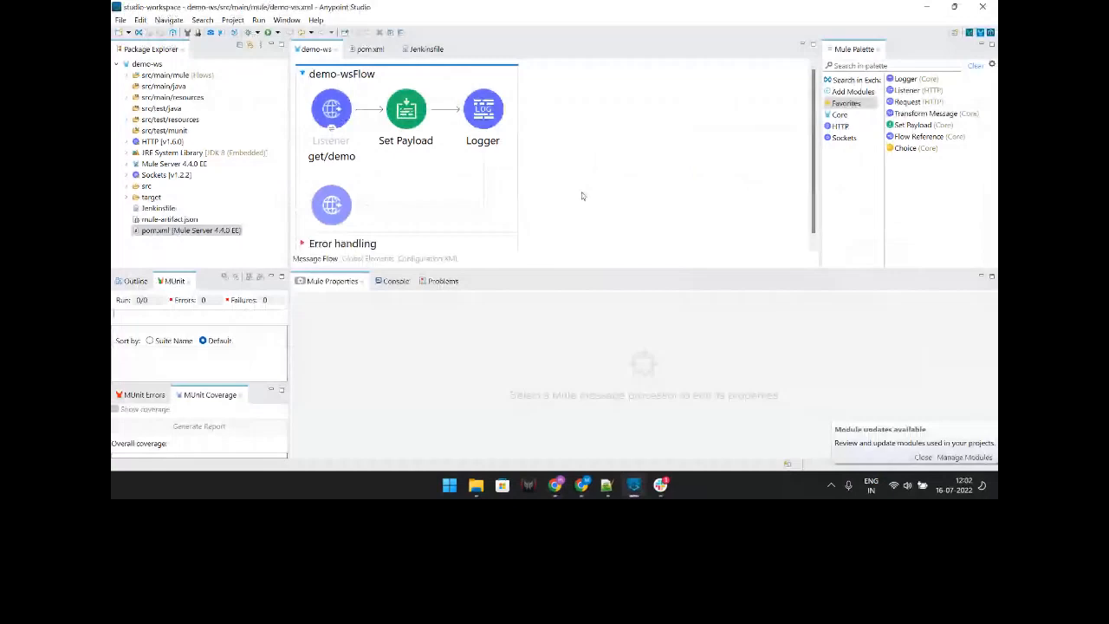
Step: Minimize Anypoint Studio, leaving the demo-ws Listener (get/demo) → Set Payload → Logger flow open
click(931, 6)
Step: Open Test-repo from the Repositories list to view its src, target, pipeline and pom.xml files
click(298, 78)
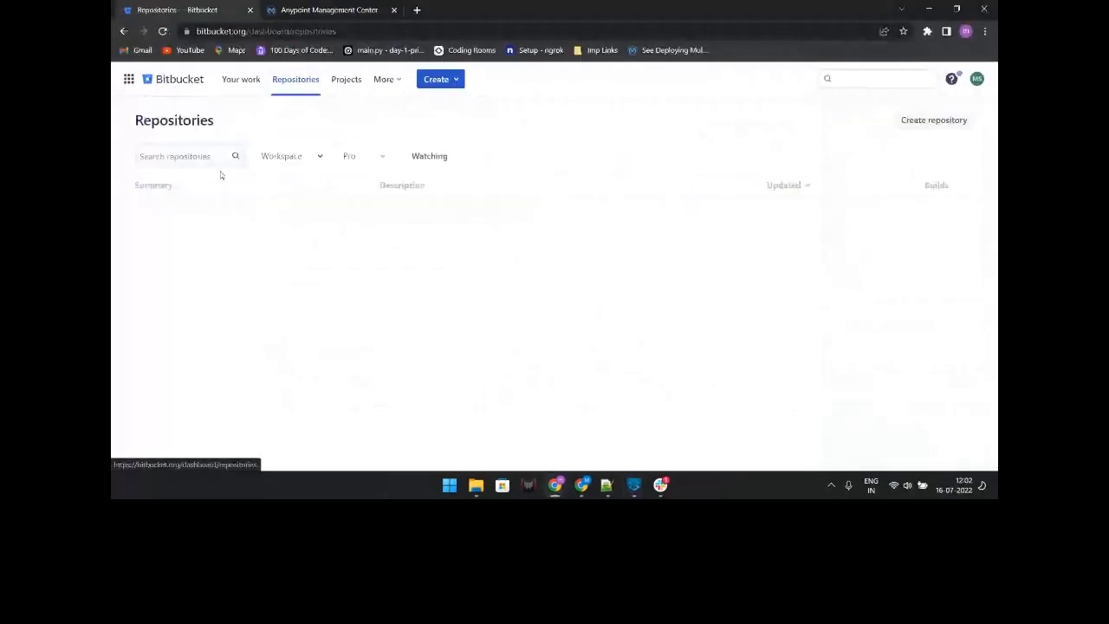
click(176, 225)
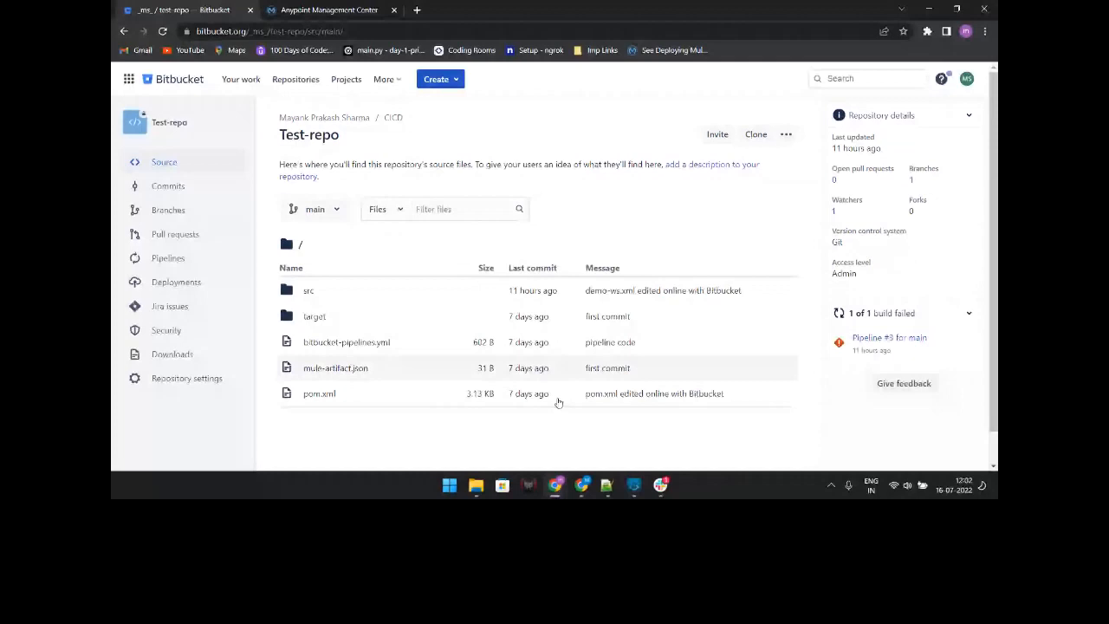
scroll(558, 402, down, 1)
mouse_move(607, 488)
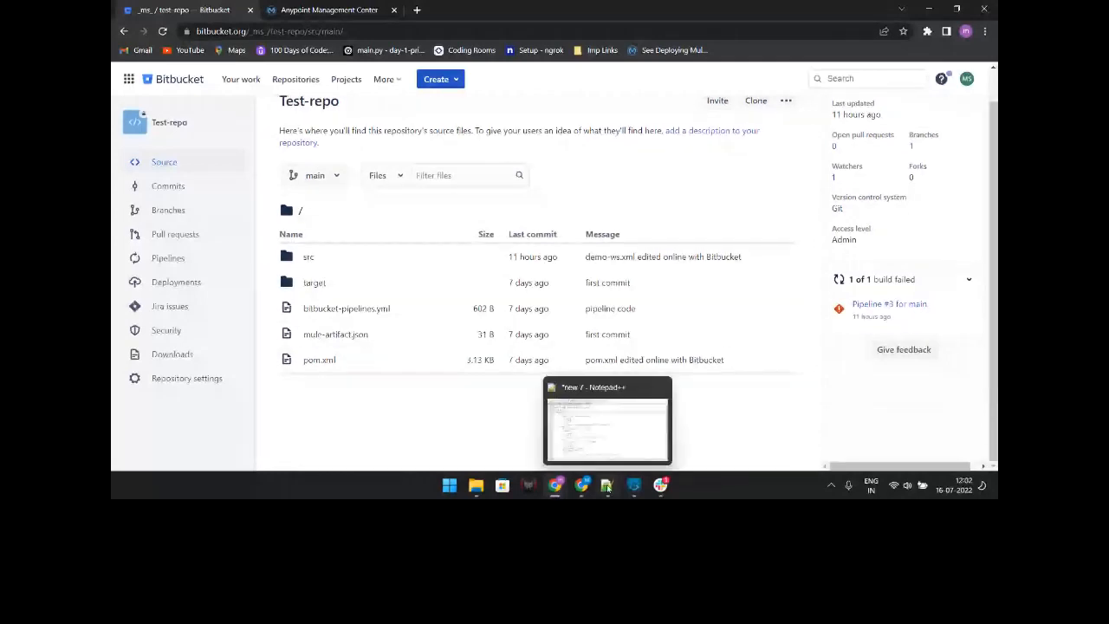
click(607, 487)
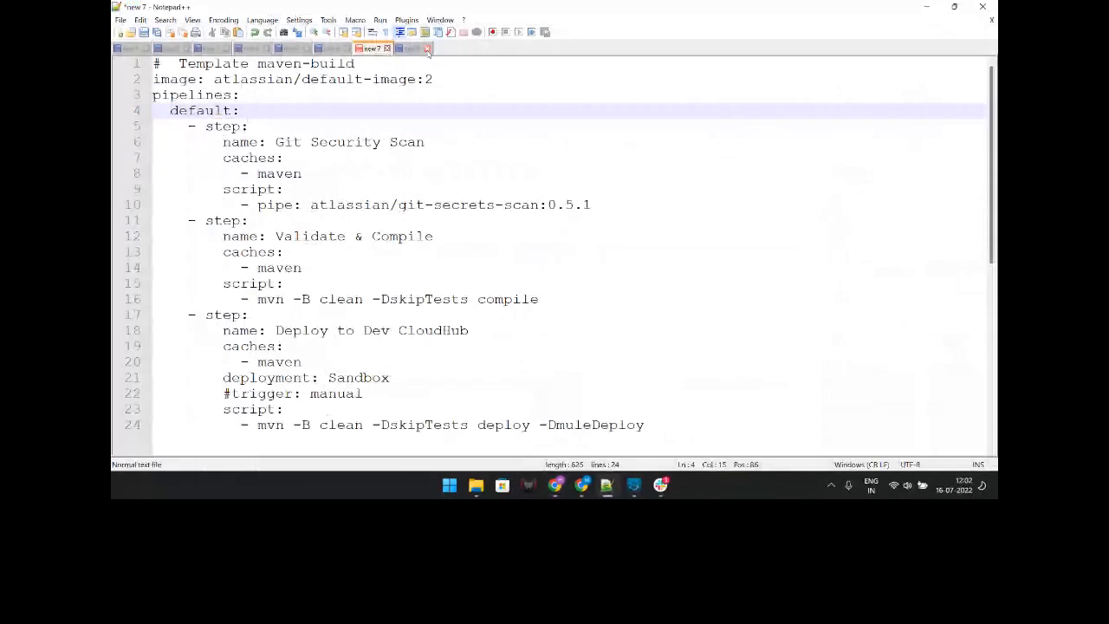
click(424, 49)
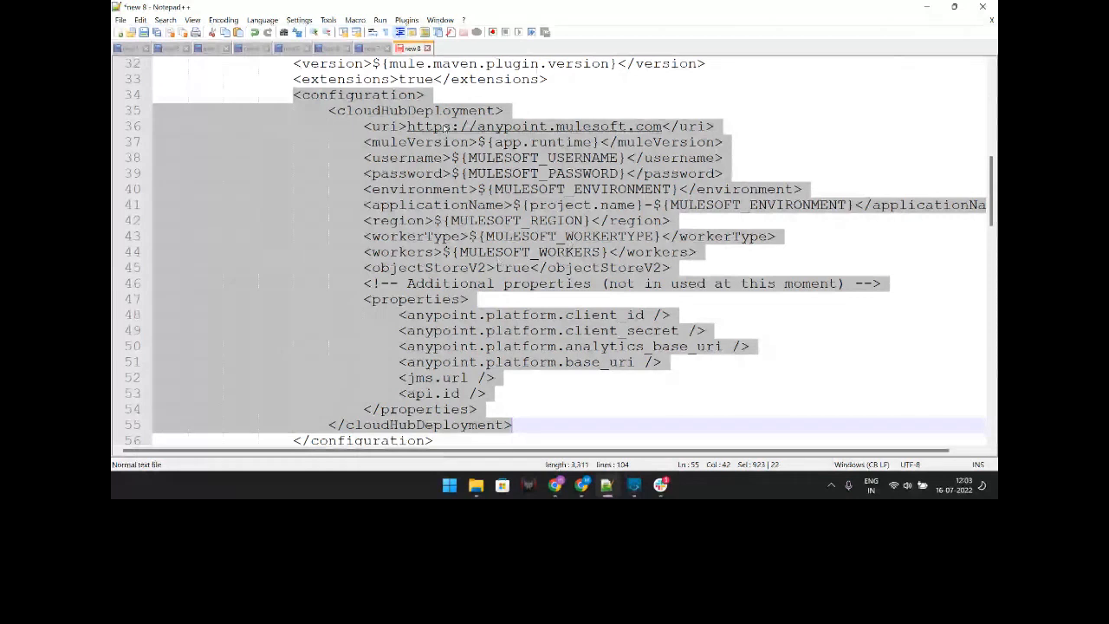
drag(715, 127, 698, 252)
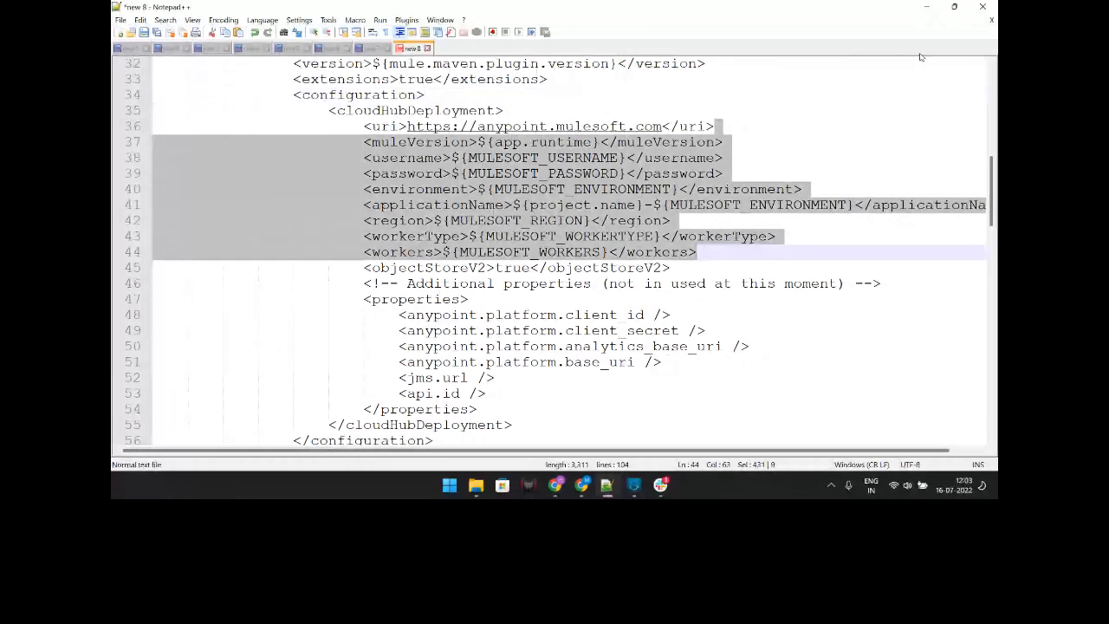
click(605, 486)
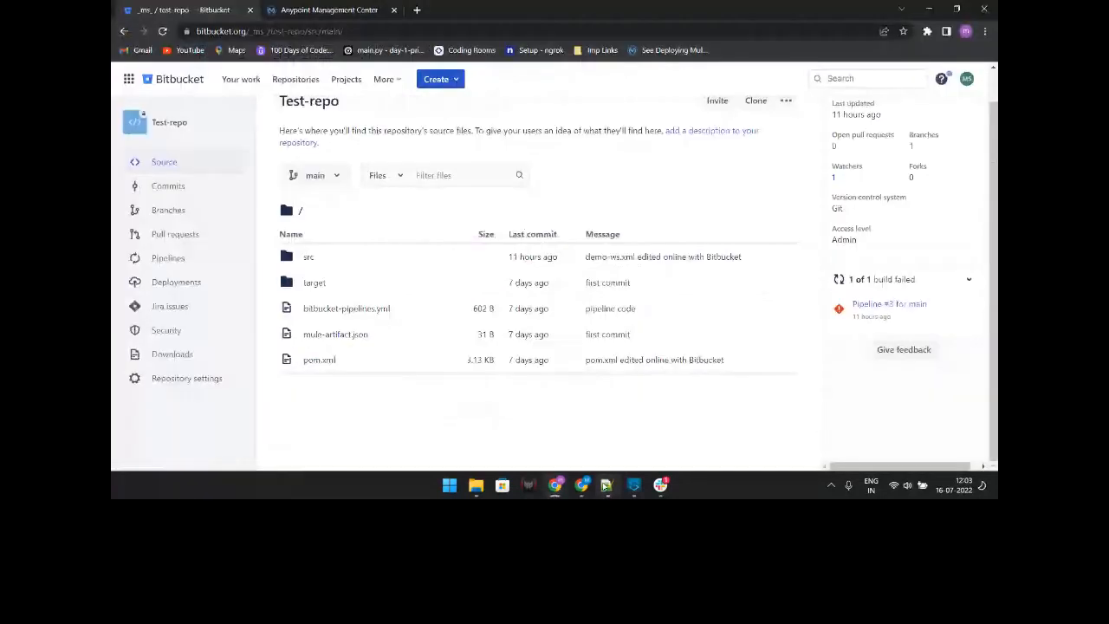
click(605, 486)
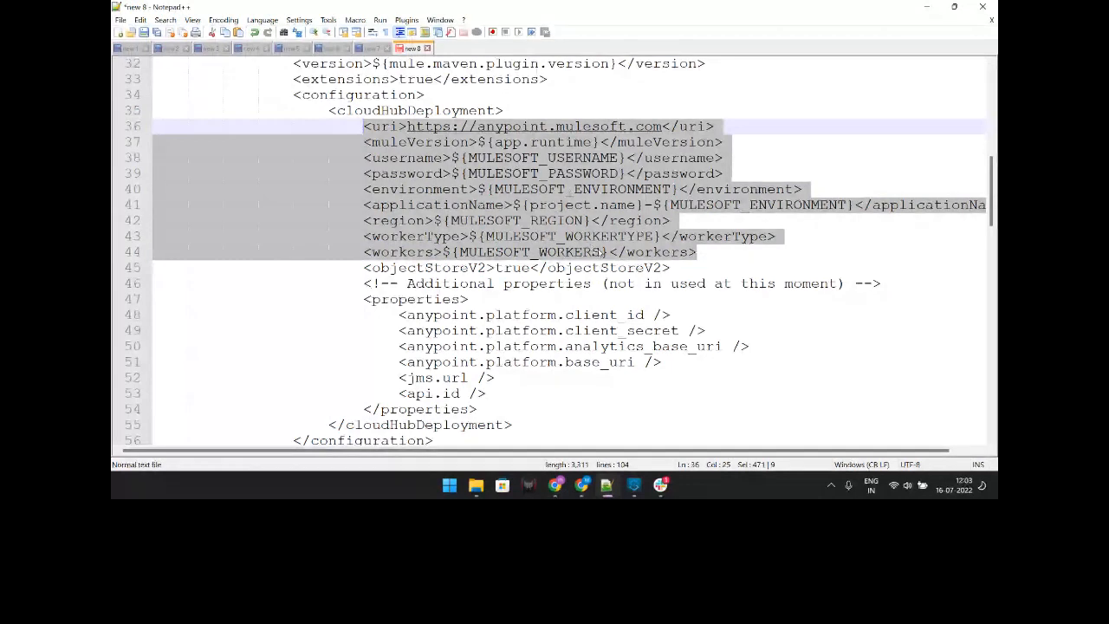
click(594, 220)
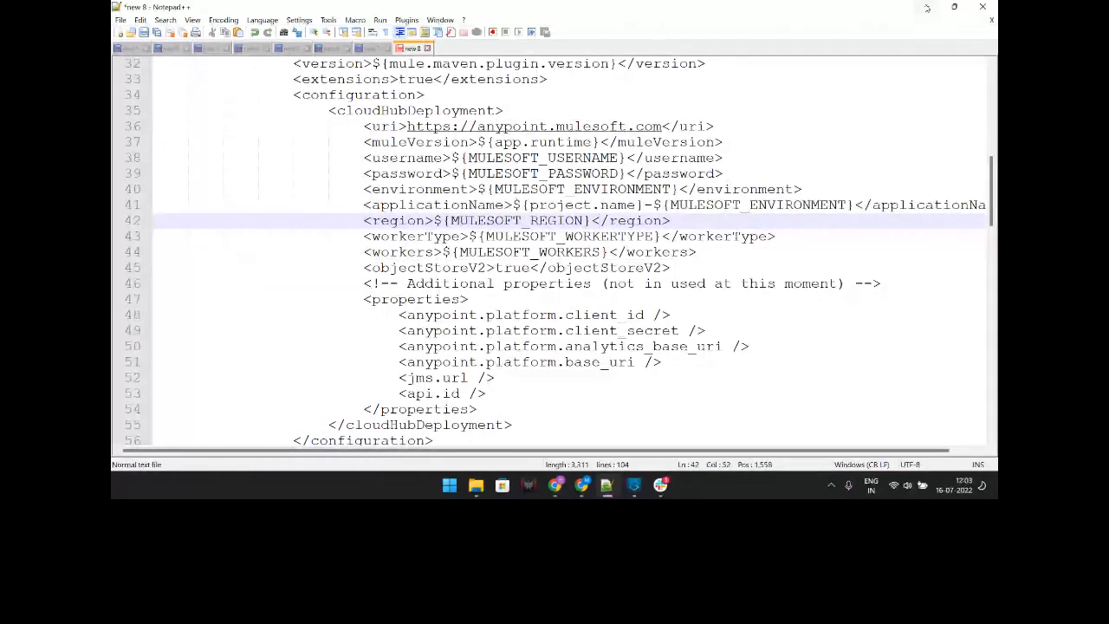
click(926, 7)
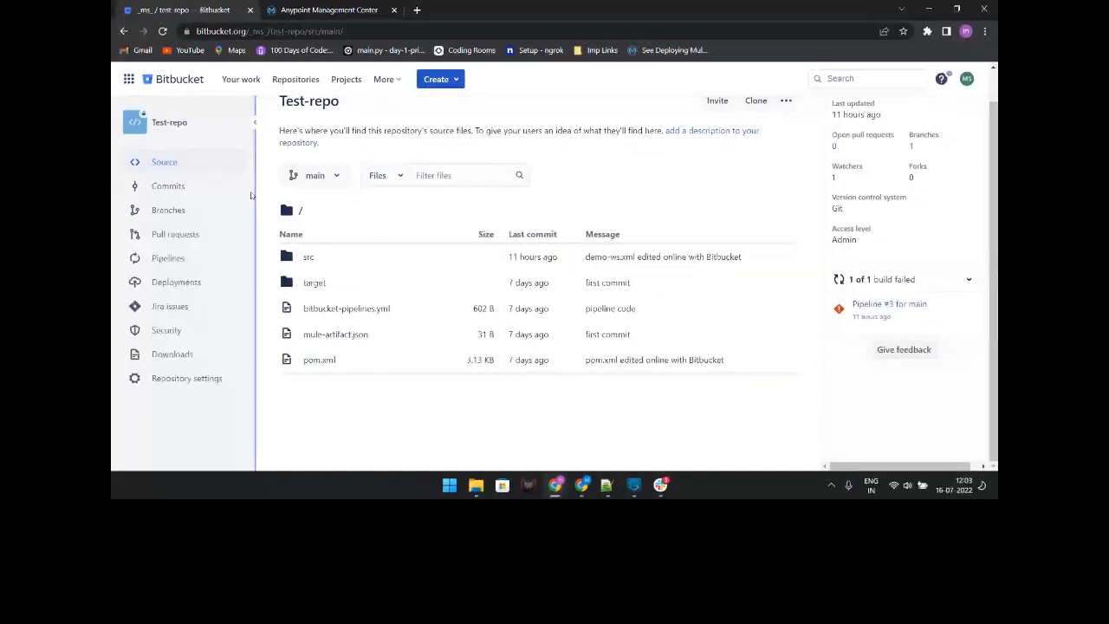
Step: Go to Test-repo's Repository settings and open Pipelines > Repository variables
click(240, 393)
scroll(170, 366, down, 3)
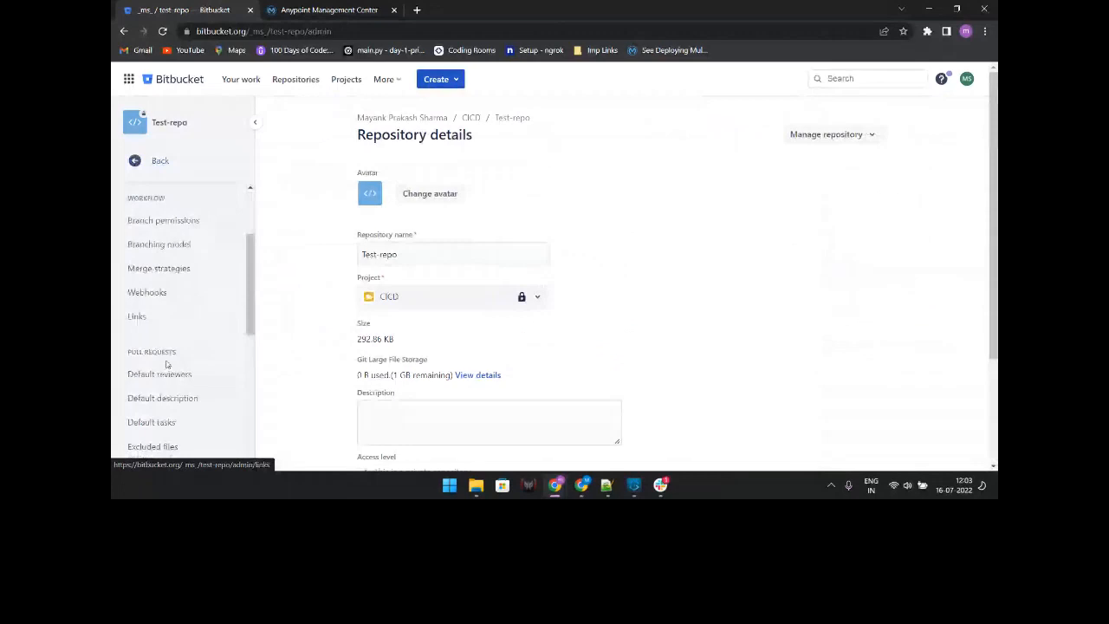
scroll(167, 364, down, 5)
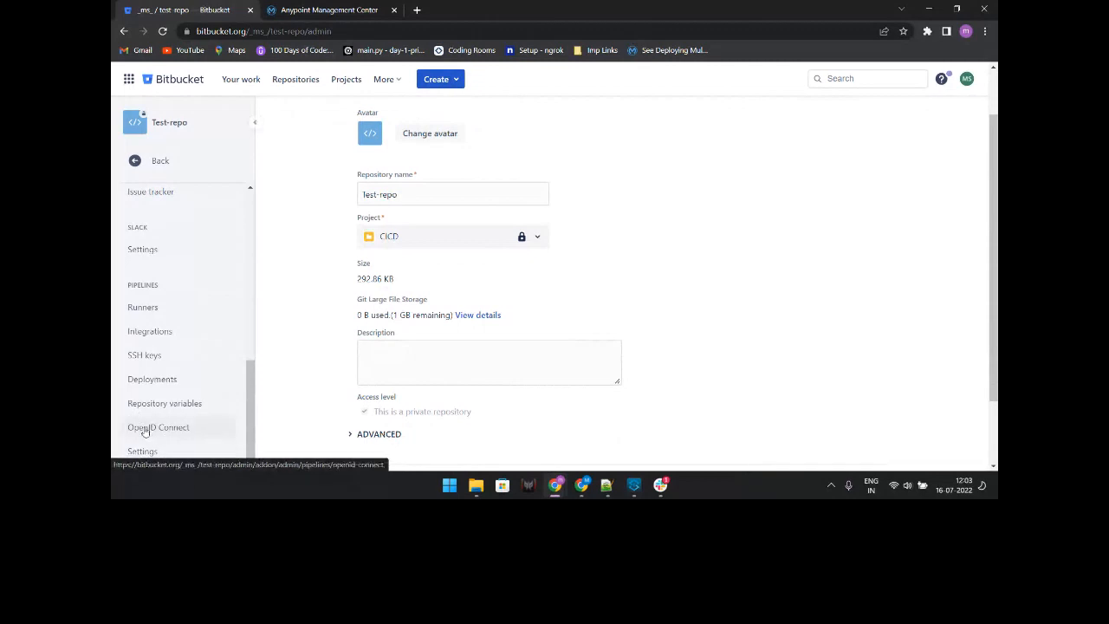
click(178, 403)
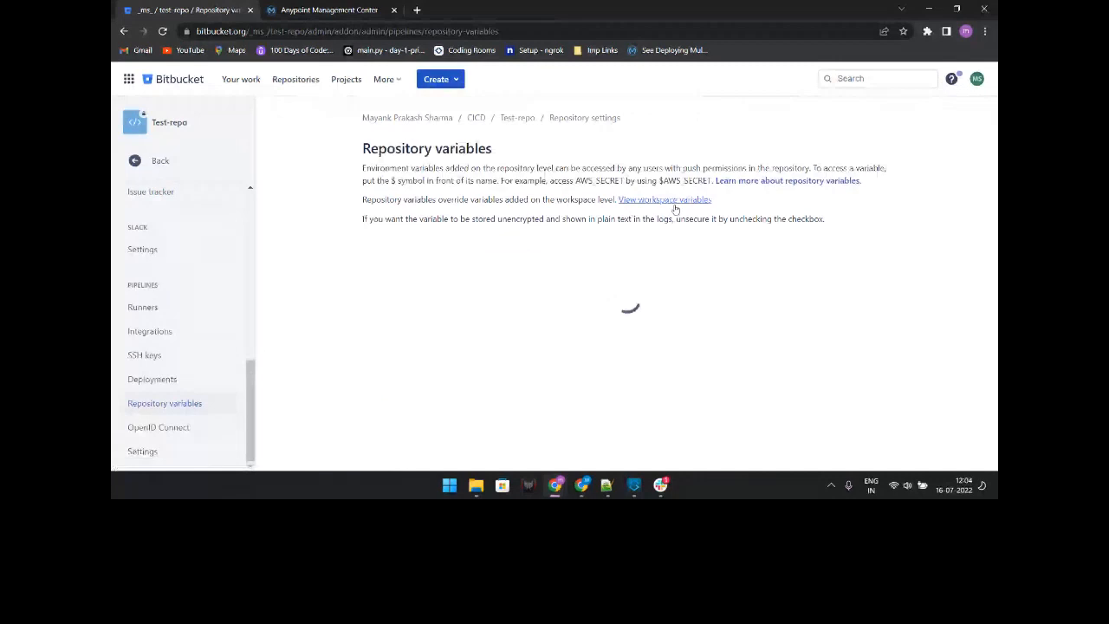
Step: Review the workspace MuleSoft variables (username, region, worker type, workers, password), then return to Test-repo settings
click(681, 206)
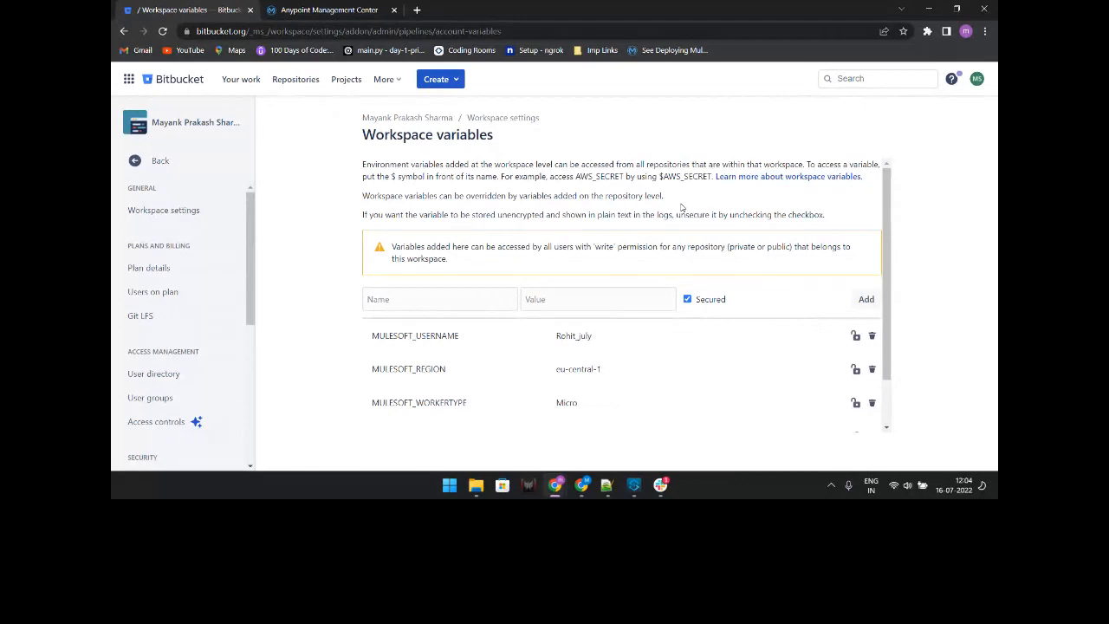
scroll(474, 286, down, 1)
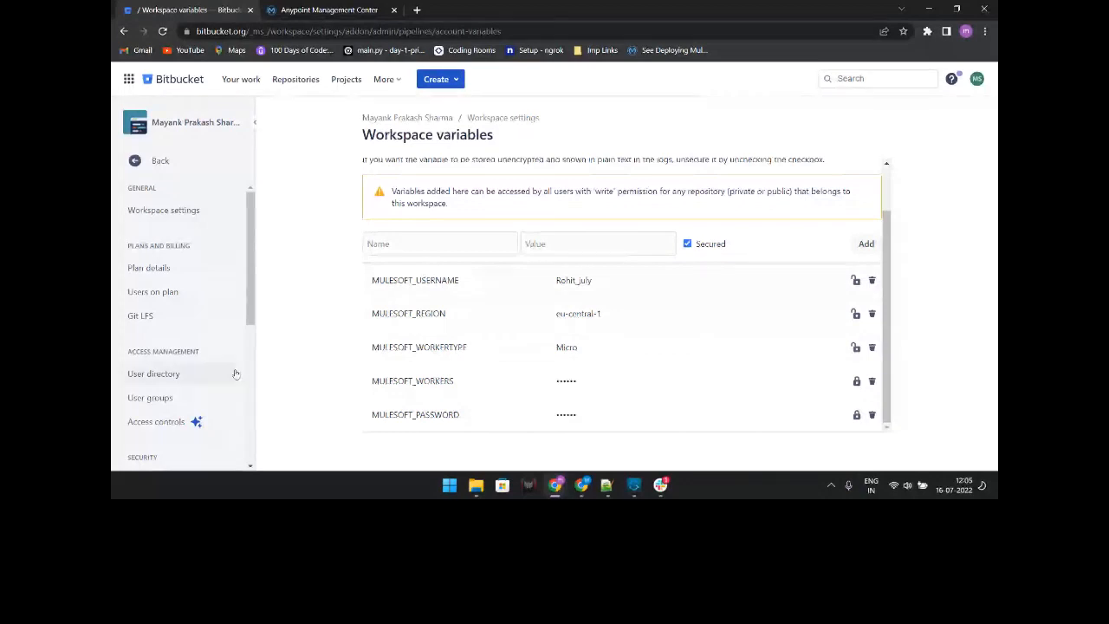
scroll(235, 374, down, 5)
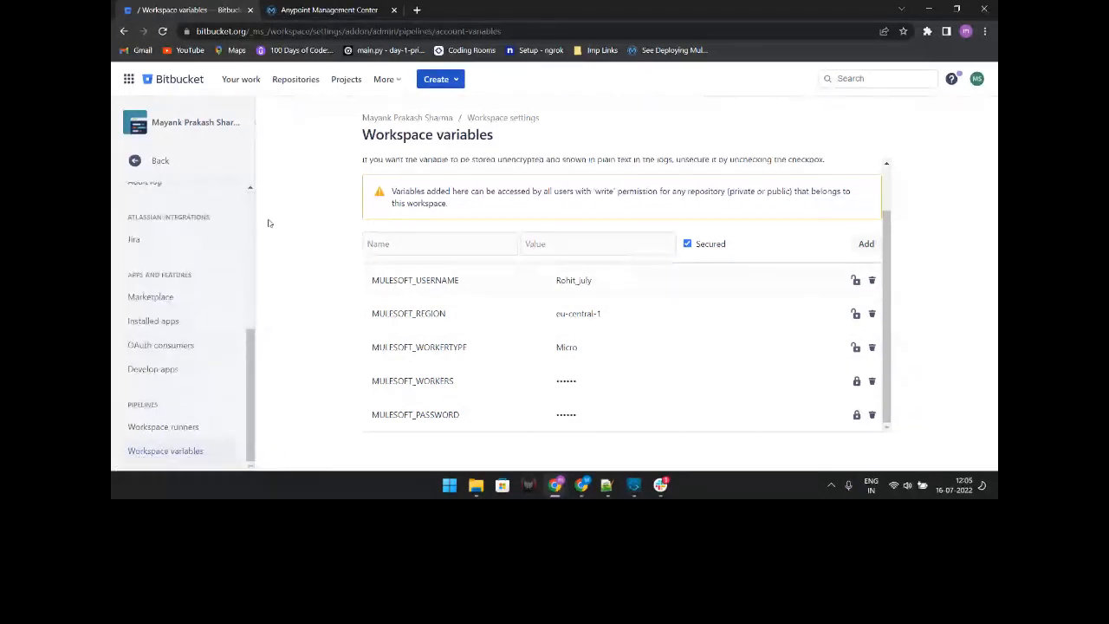
scroll(214, 283, up, 3)
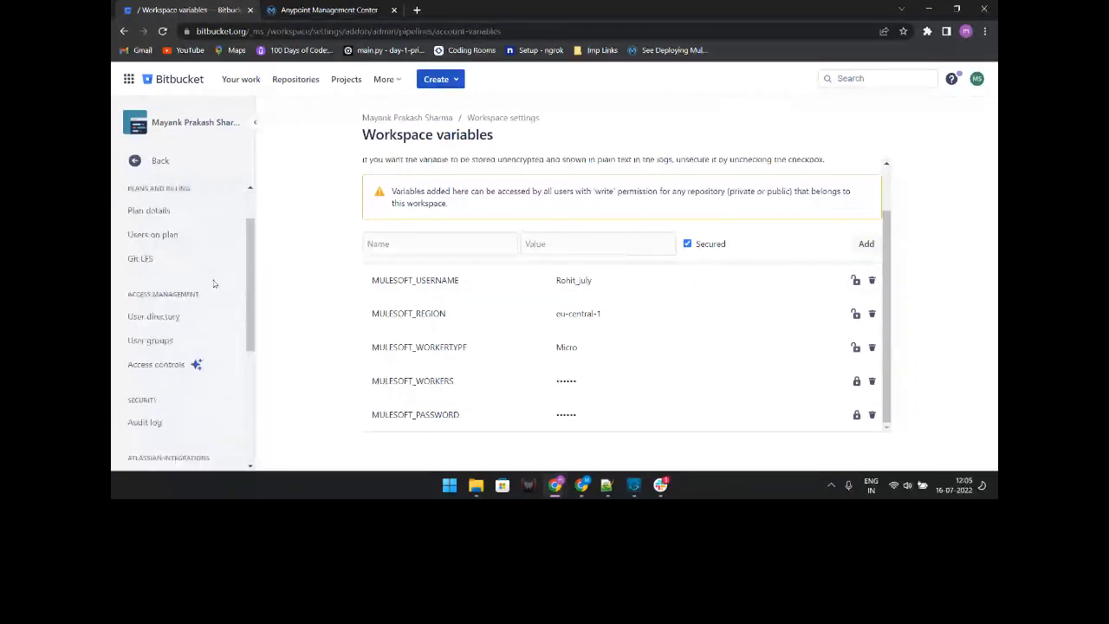
scroll(214, 284, up, 1)
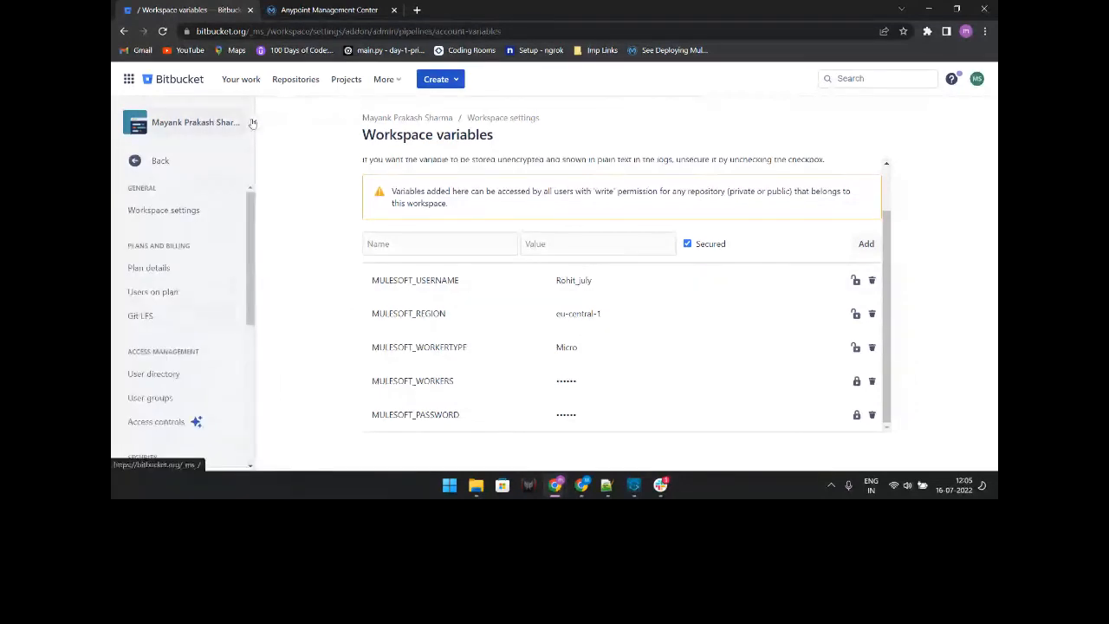
click(444, 118)
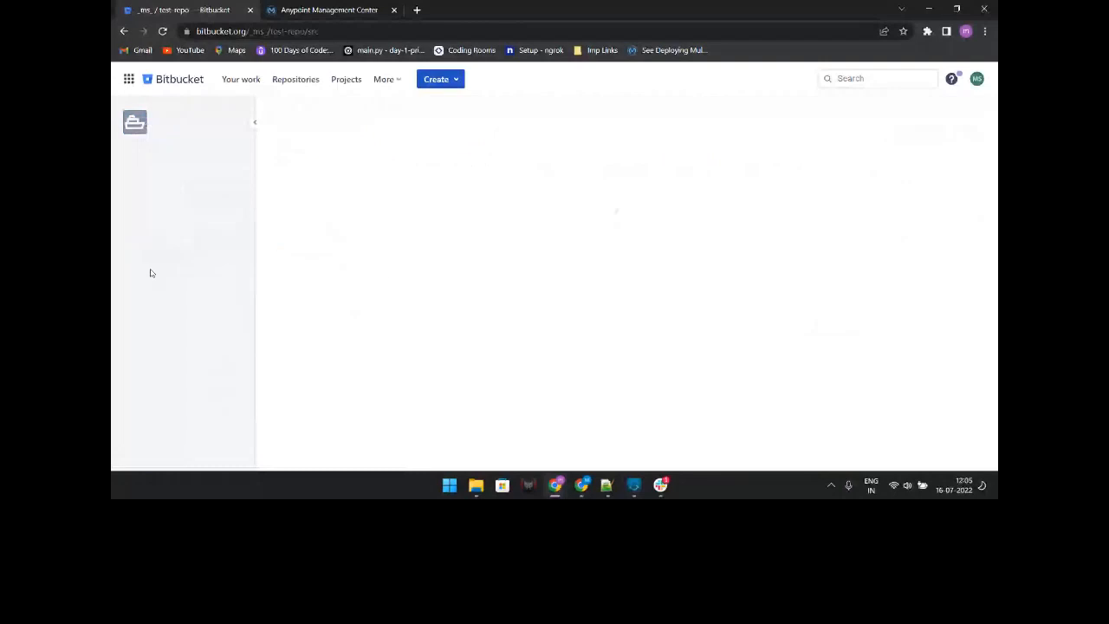
scroll(197, 382, down, 5)
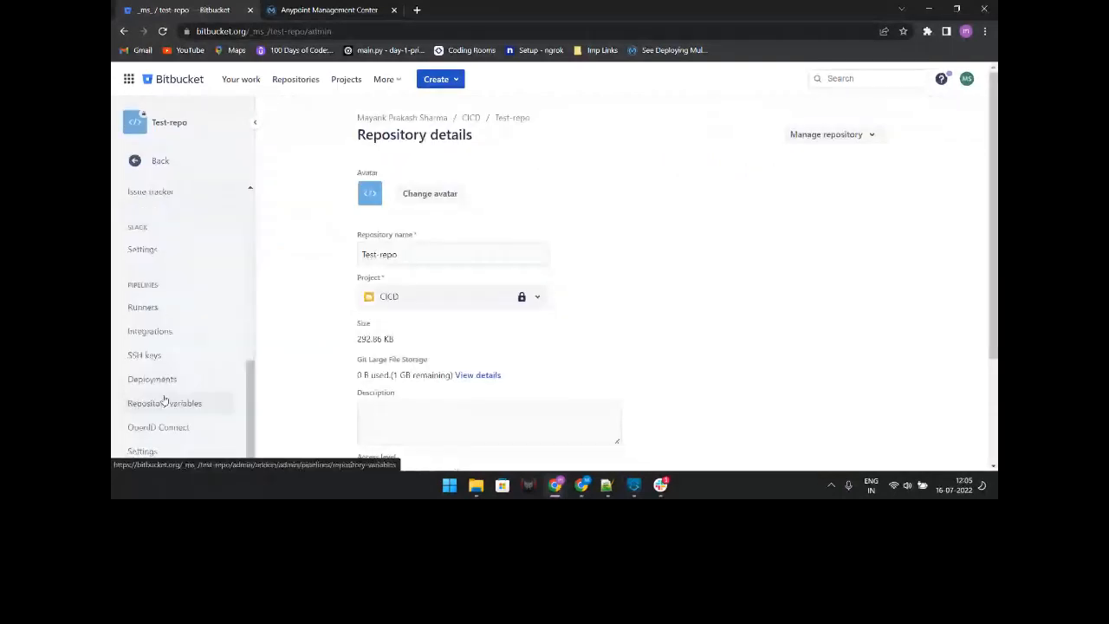
Step: Add a new test deployment environment named 'testing' to Test-repo
click(153, 379)
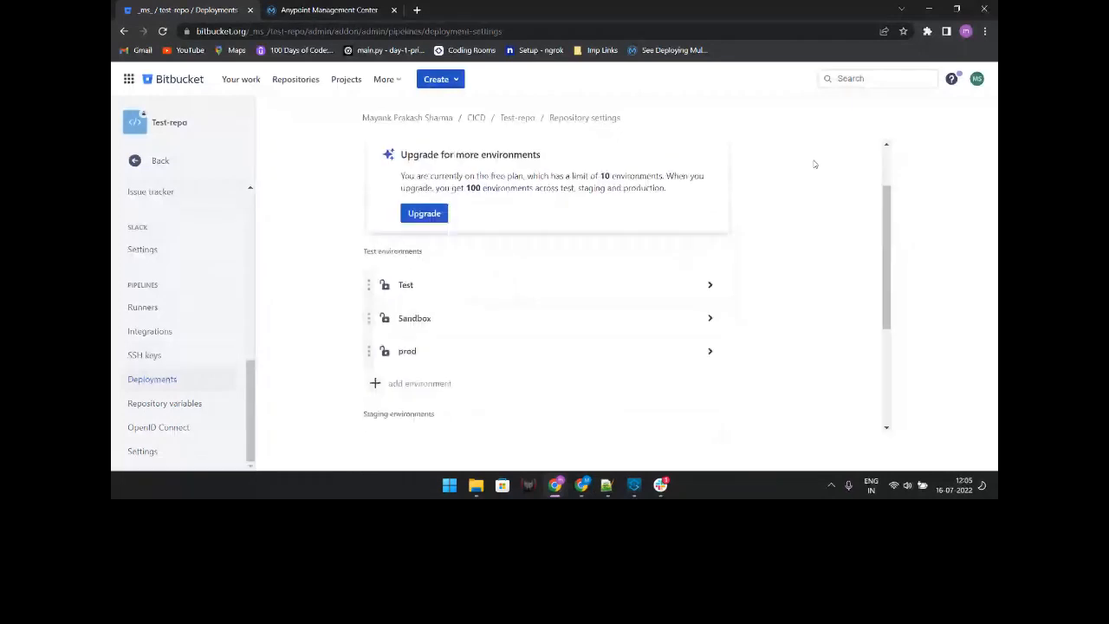
scroll(814, 164, up, 1)
scroll(815, 163, down, 2)
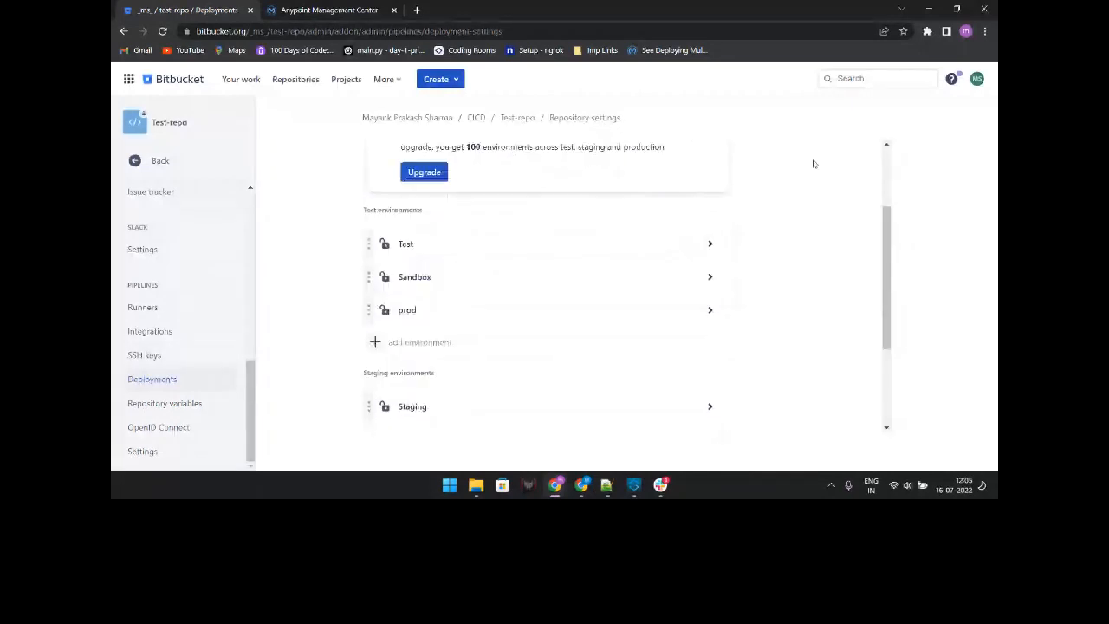
scroll(676, 220, down, 1)
click(407, 278)
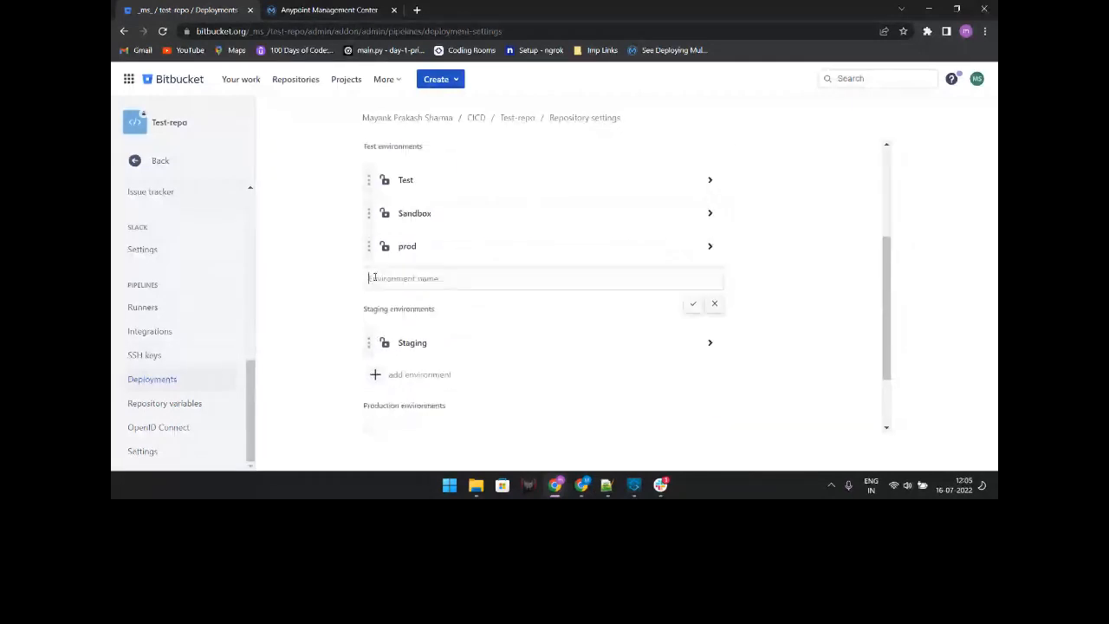
click(399, 278)
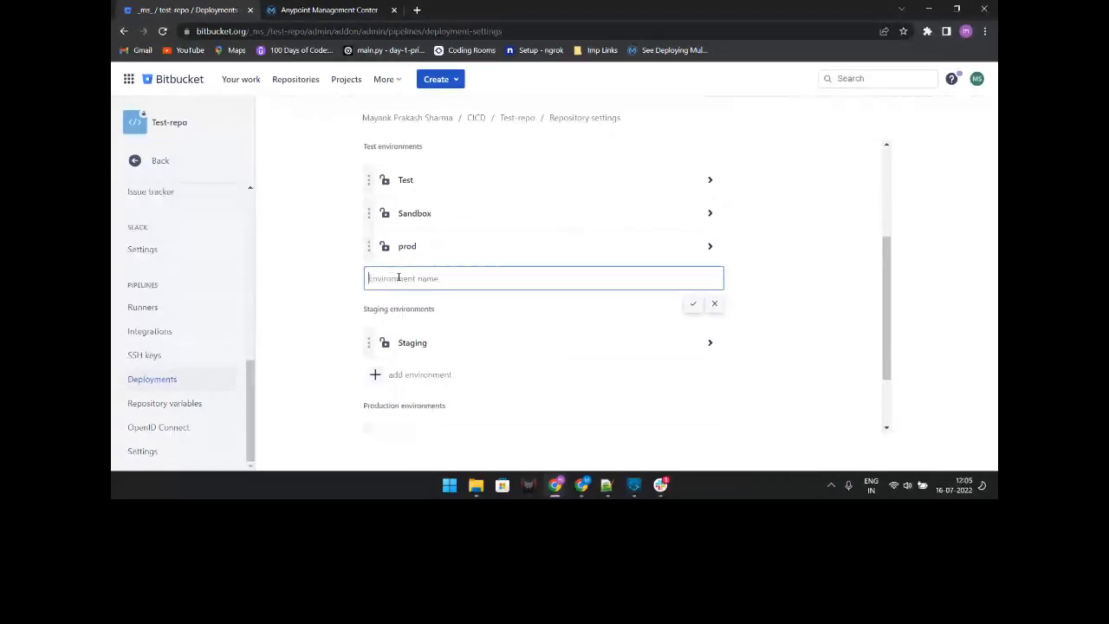
text(testing)
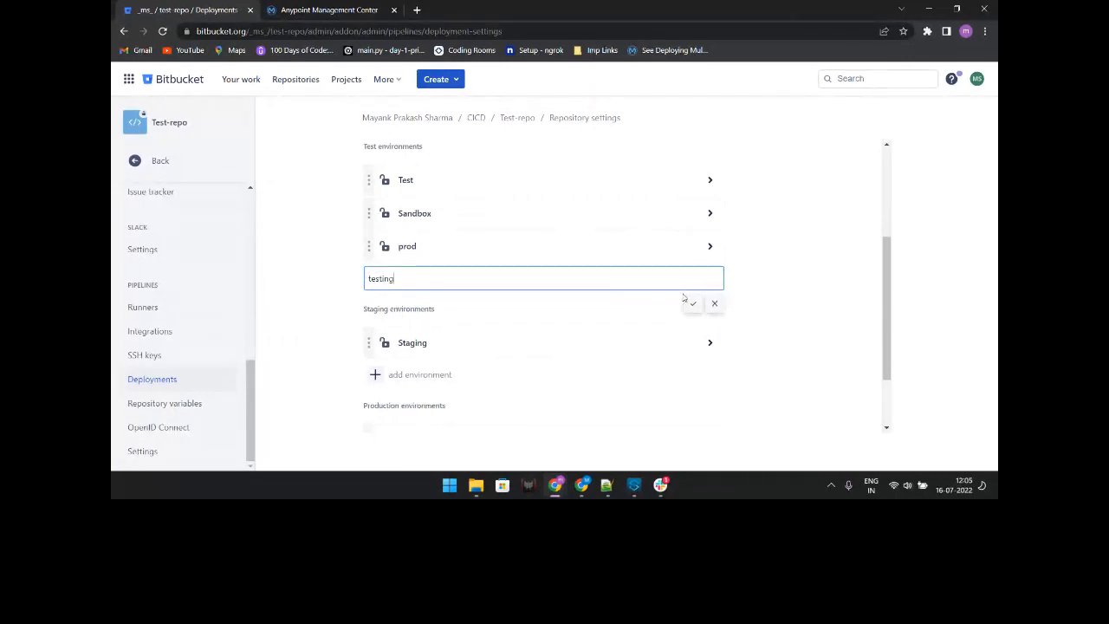
click(696, 305)
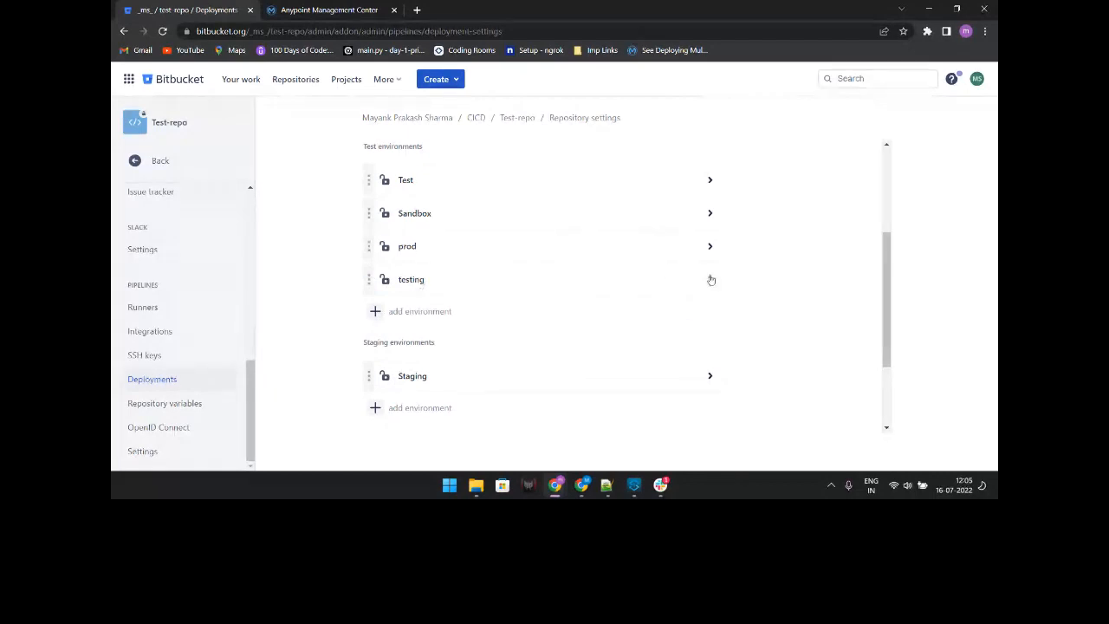
Step: Expand the Sandbox environment to check its variables, then return to the Test-repo repository
click(710, 213)
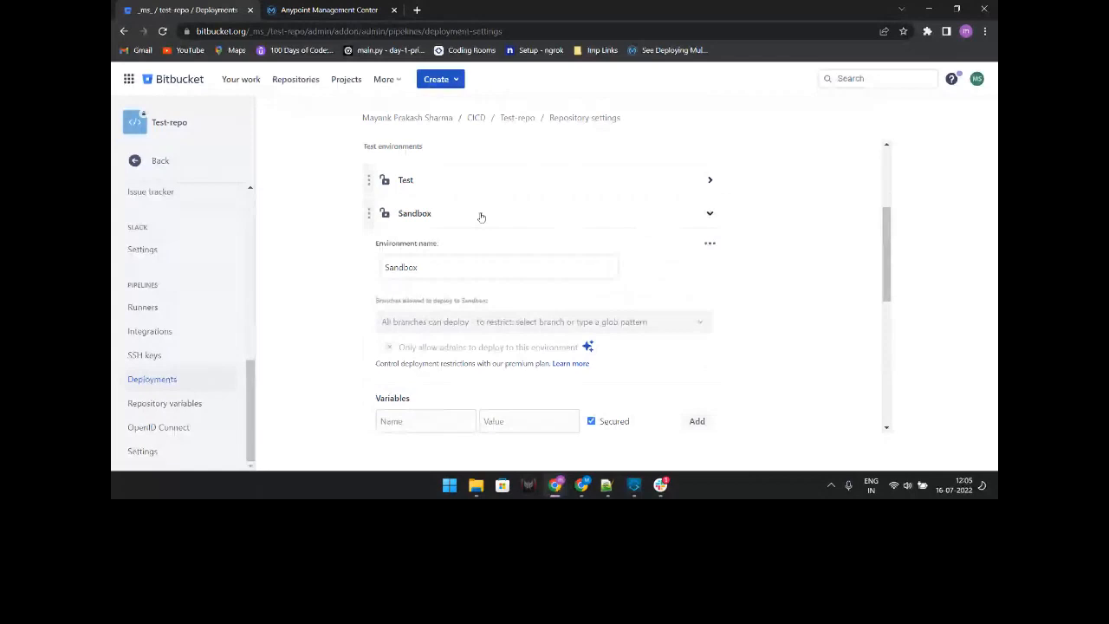
scroll(526, 328, down, 2)
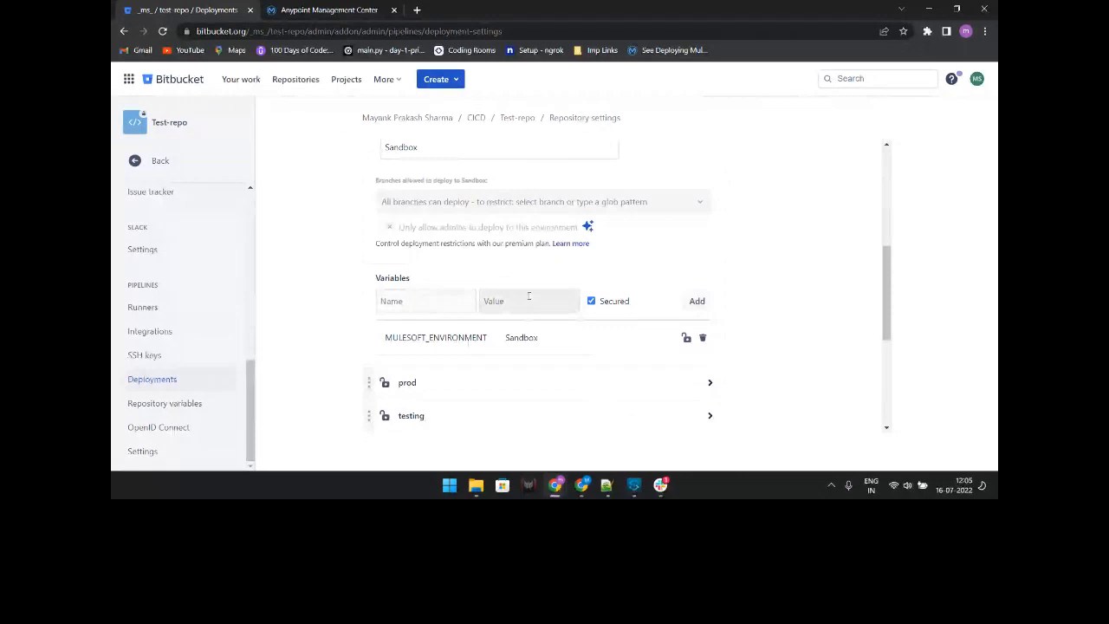
click(429, 301)
click(526, 300)
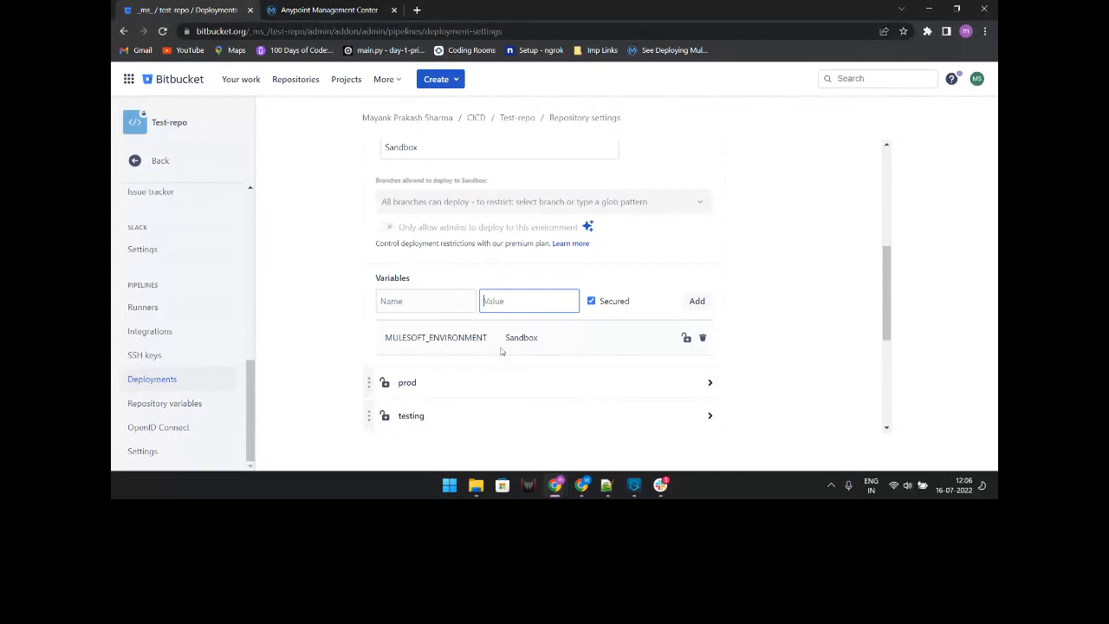
click(517, 117)
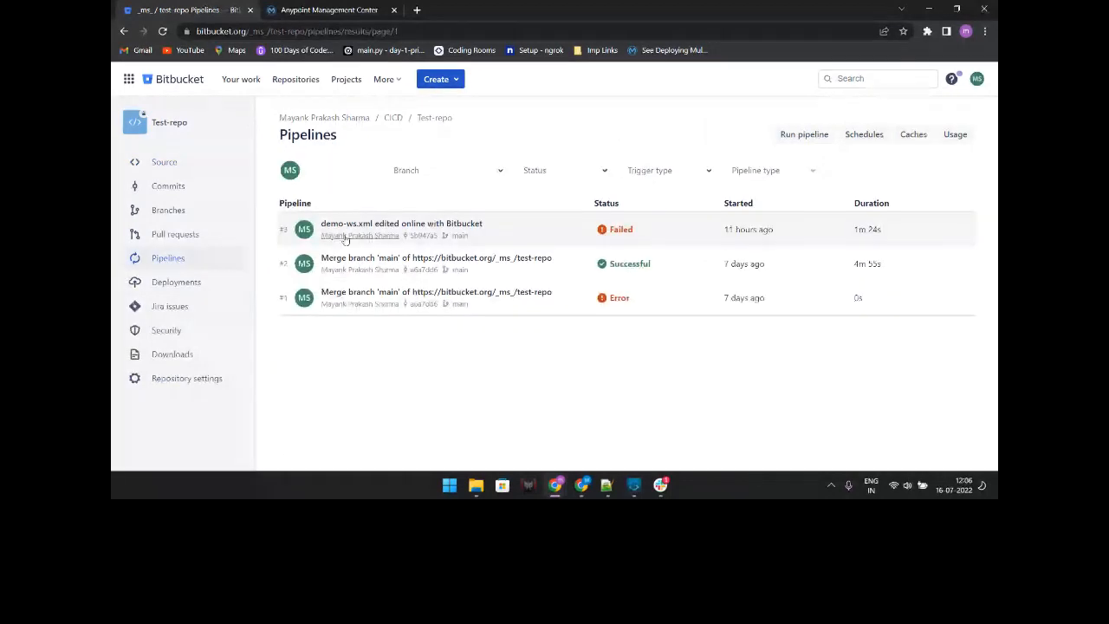
Step: Open Test-repo's source list, then review lines 1–23 of the pipeline config in Notepad++
click(184, 154)
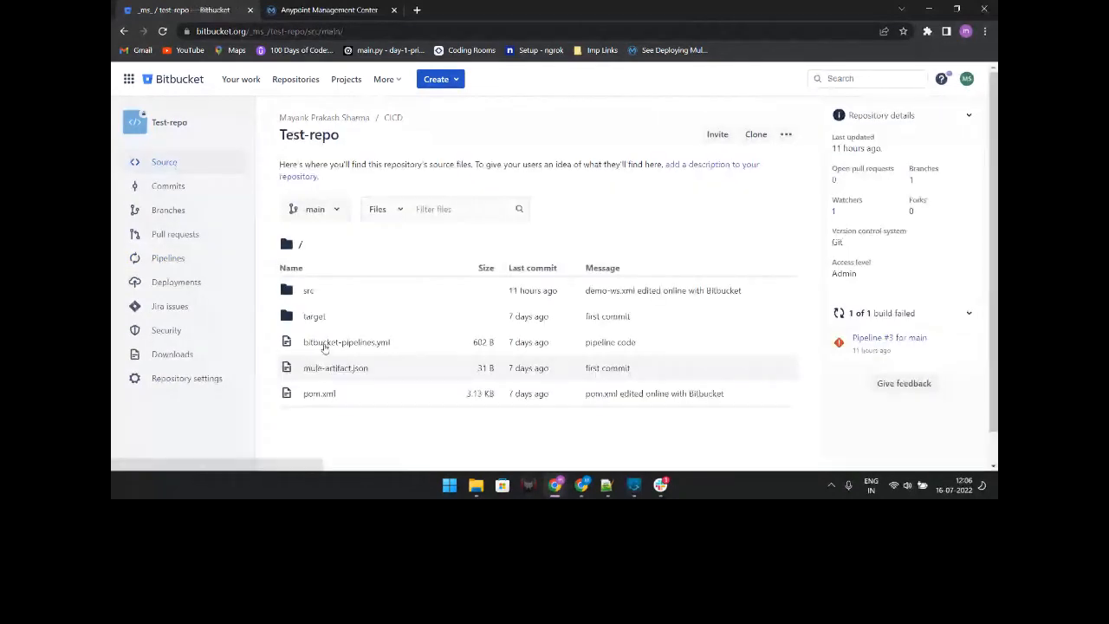
mouse_move(608, 490)
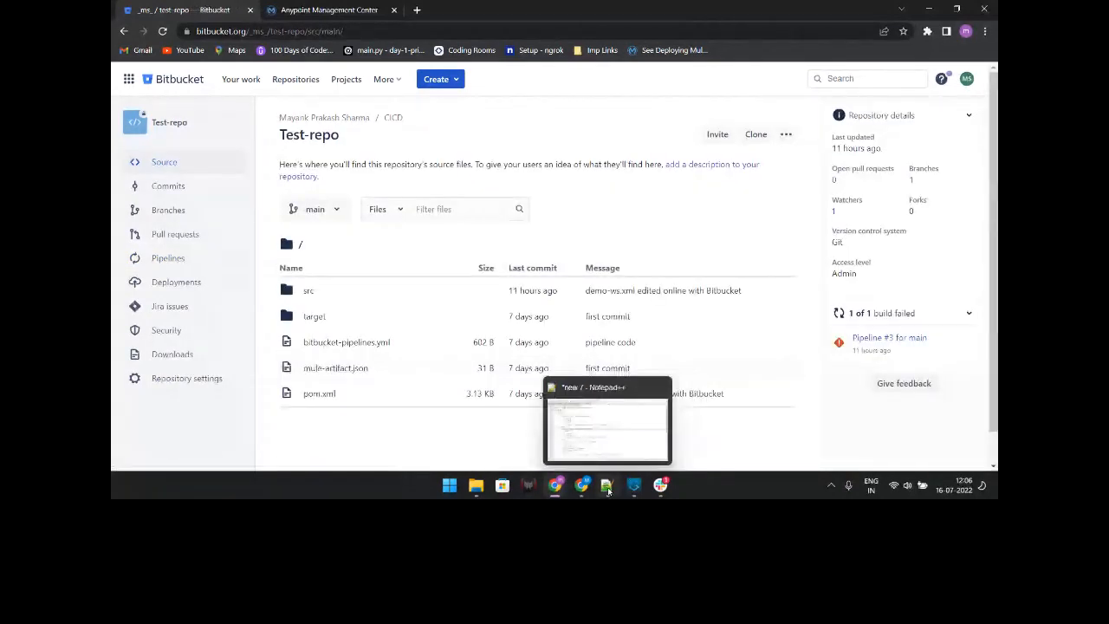
click(607, 490)
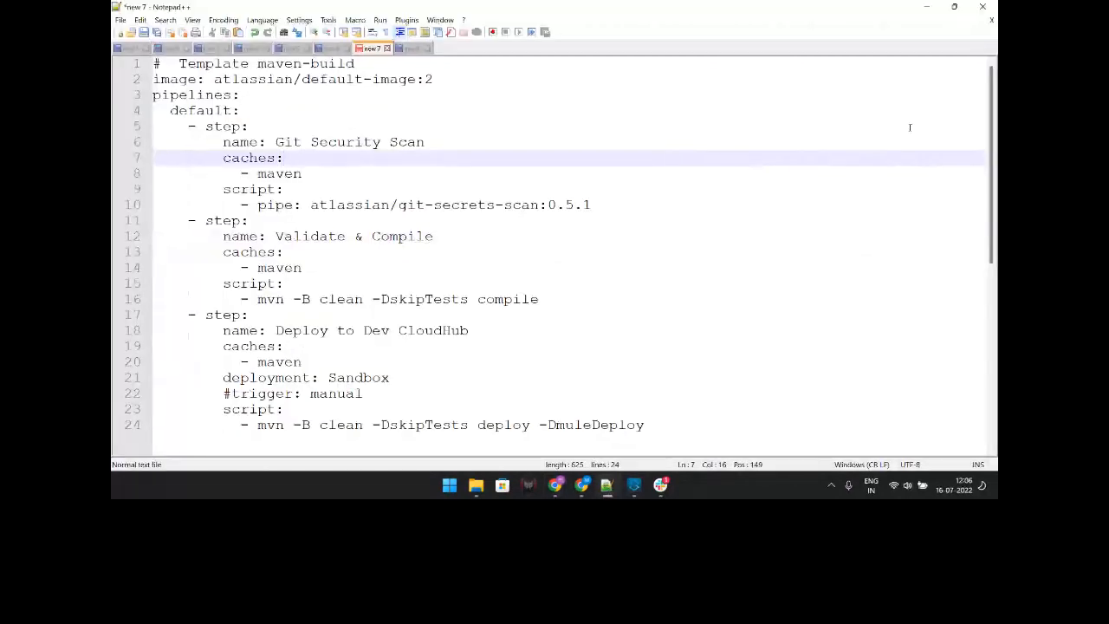
drag(154, 63, 527, 403)
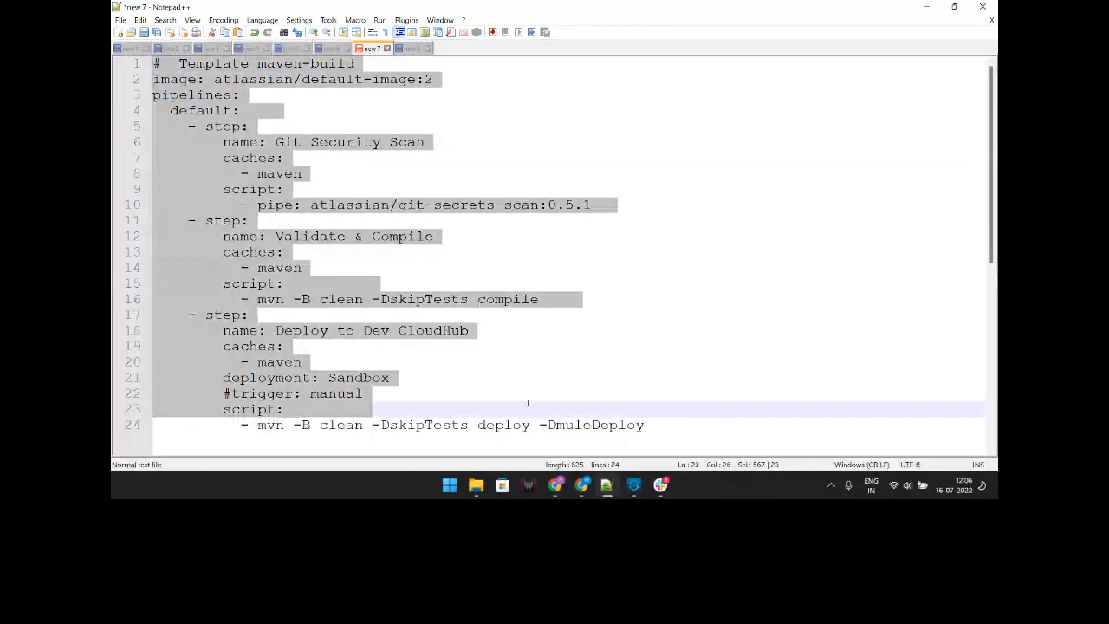
click(780, 326)
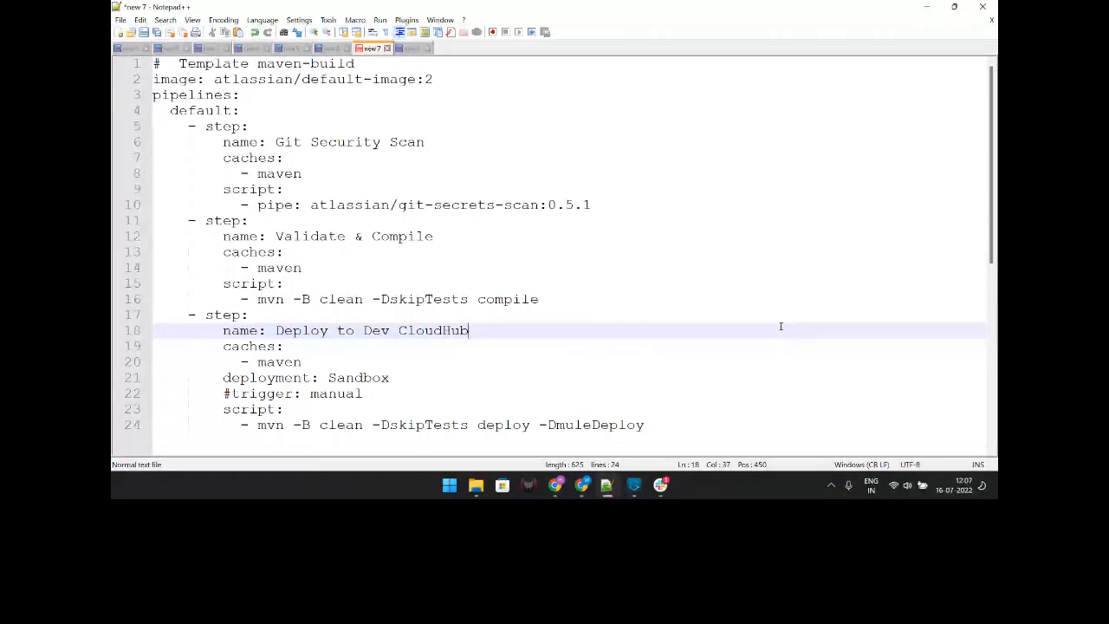
click(564, 64)
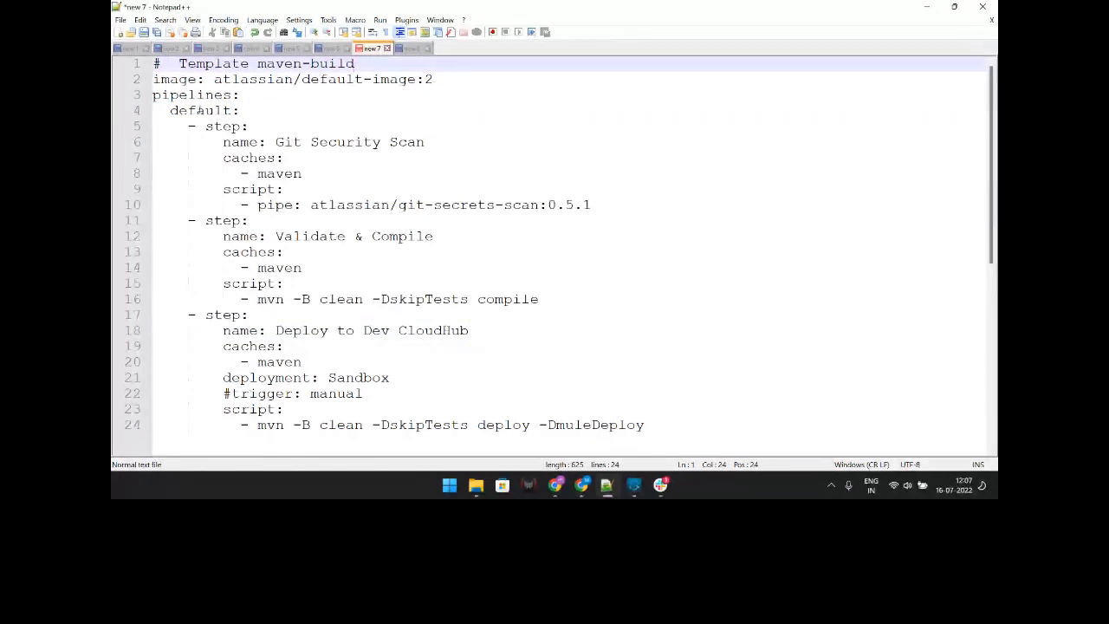
Step: Highlight the pipelines key and the Git Security Scan, Validate & Compile, Deploy to Dev CloudHub steps
drag(243, 96, 161, 96)
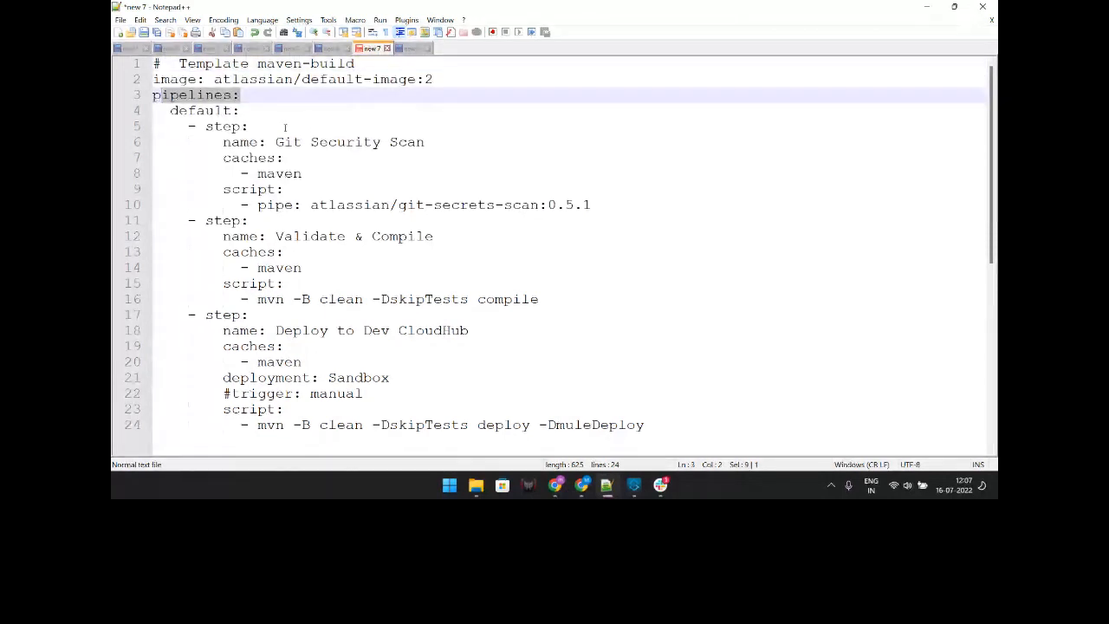
drag(428, 143, 275, 142)
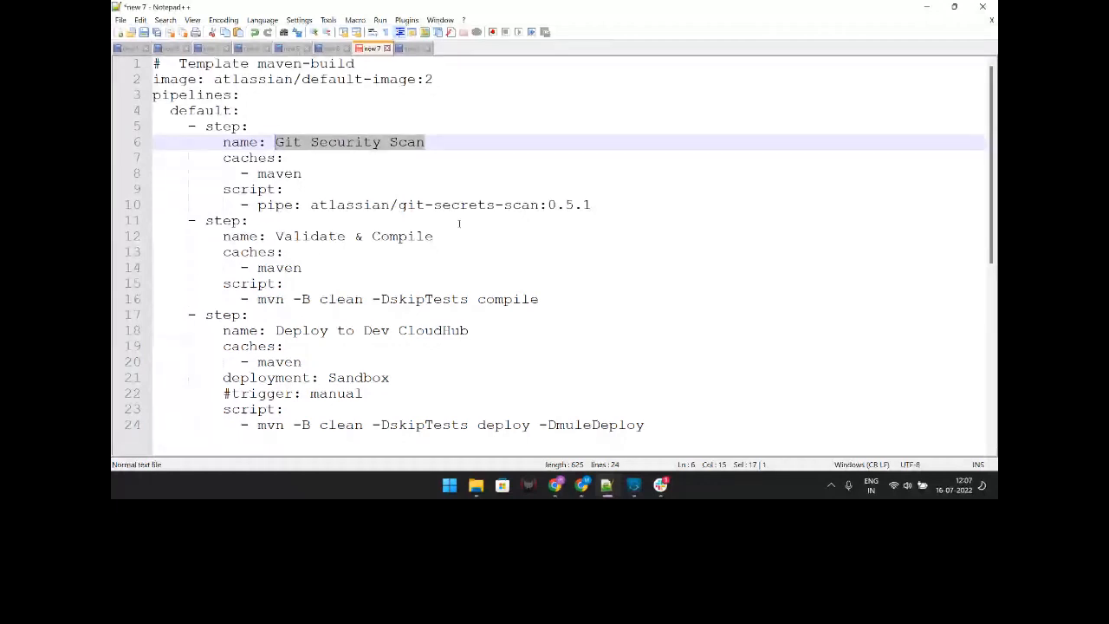
scroll(459, 223, down, 1)
drag(452, 201, 426, 201)
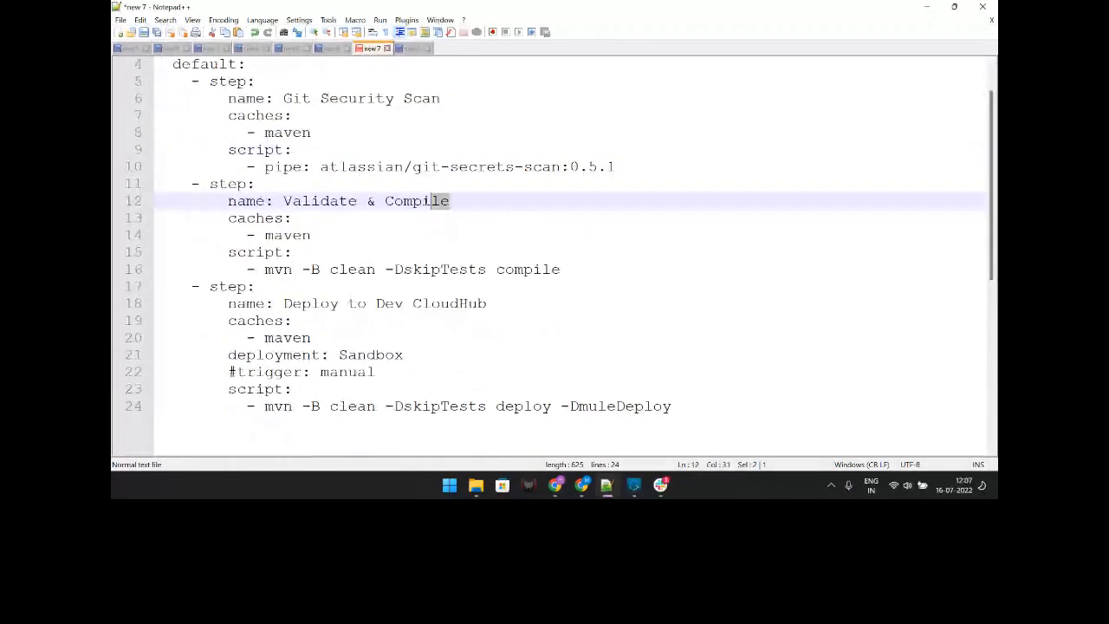
drag(430, 201, 283, 201)
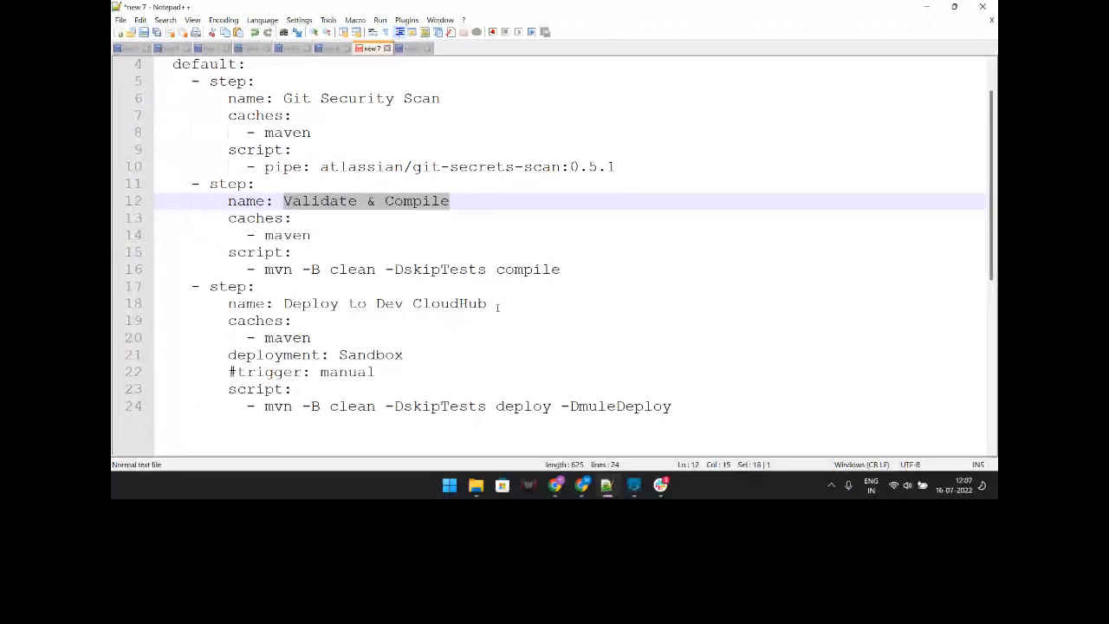
drag(498, 307, 290, 304)
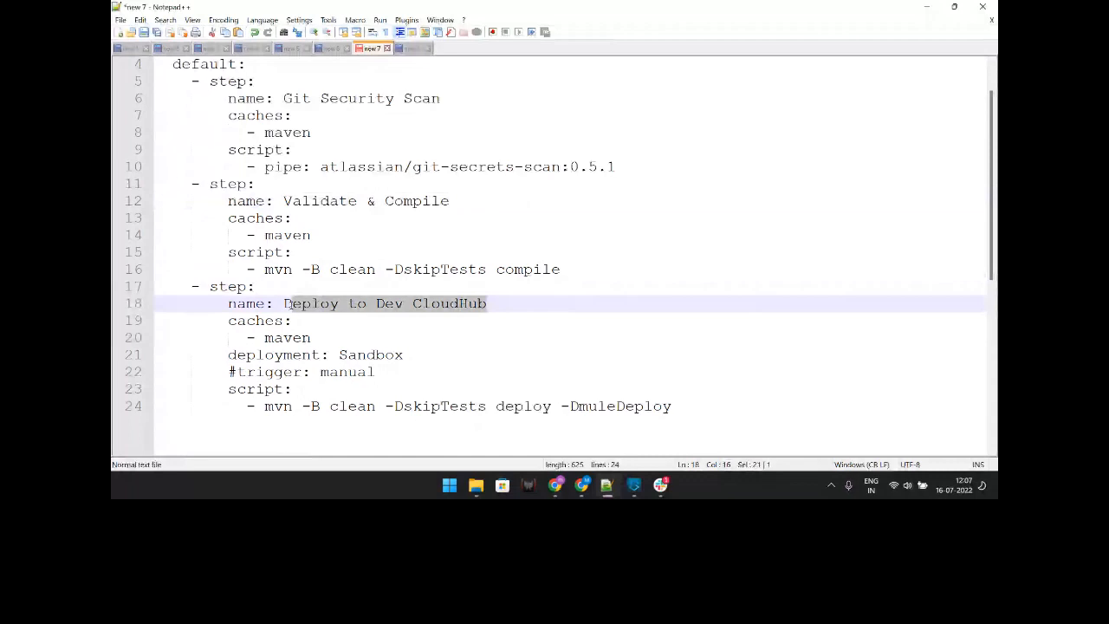
Step: Point out the deployment: Sandbox value on line 21, then bring Bitbucket back to front
scroll(287, 303, down, 1)
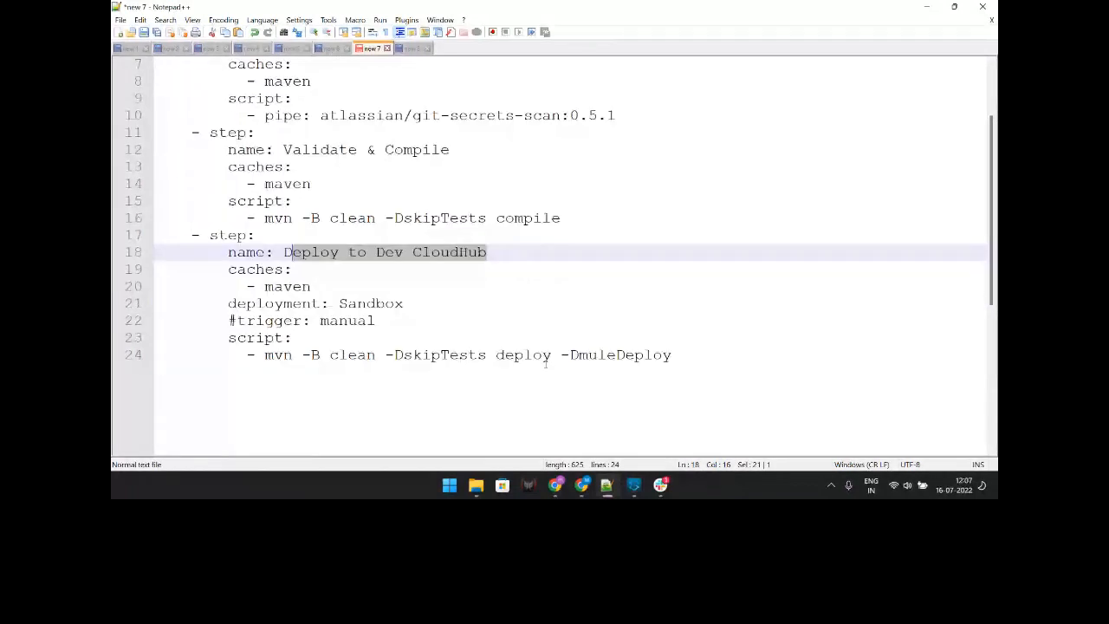
click(698, 360)
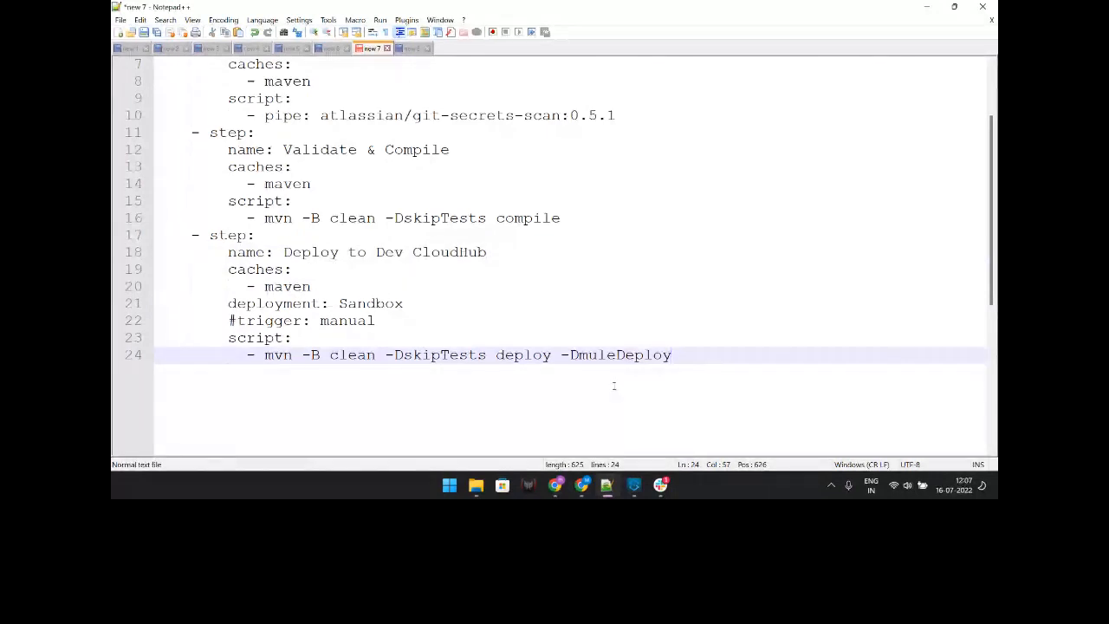
key(Up)
key(Up)
key(Up)
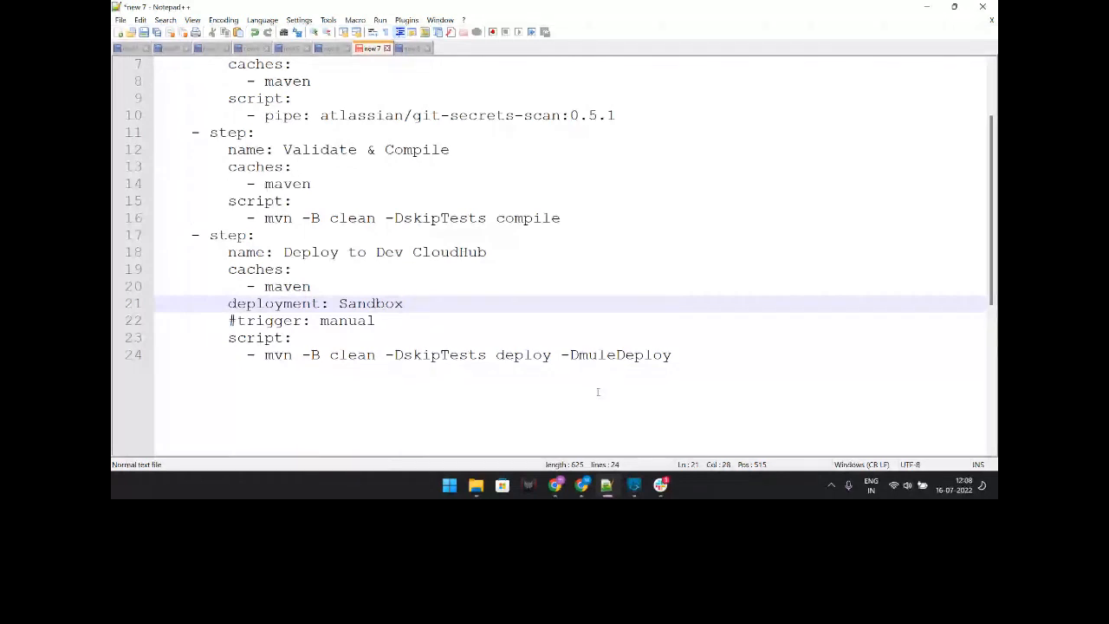
click(358, 303)
drag(404, 303, 339, 304)
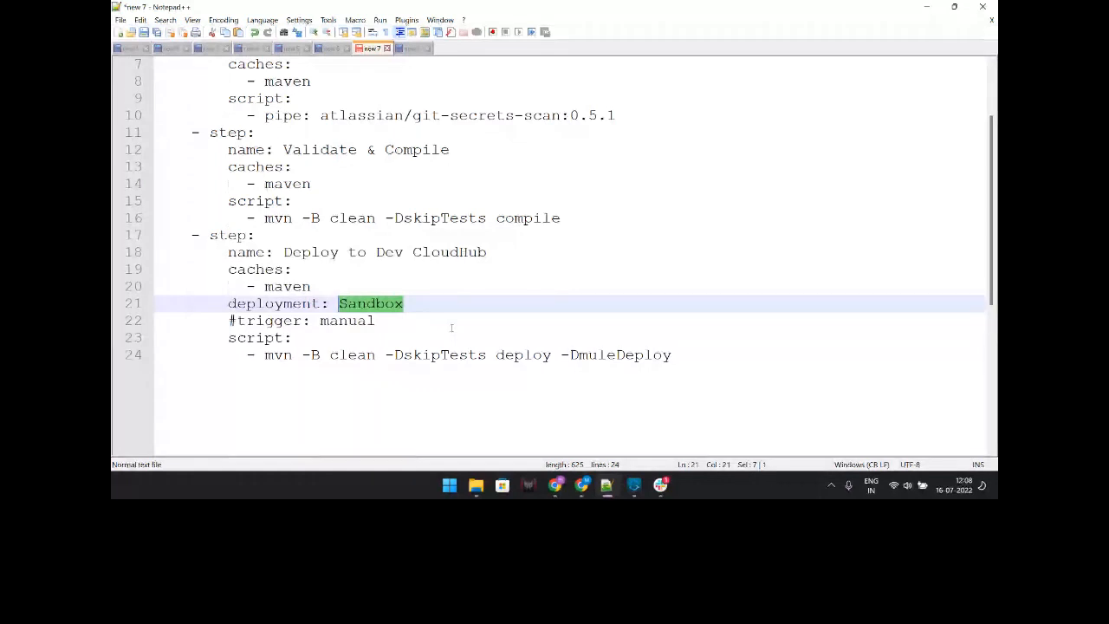
click(591, 303)
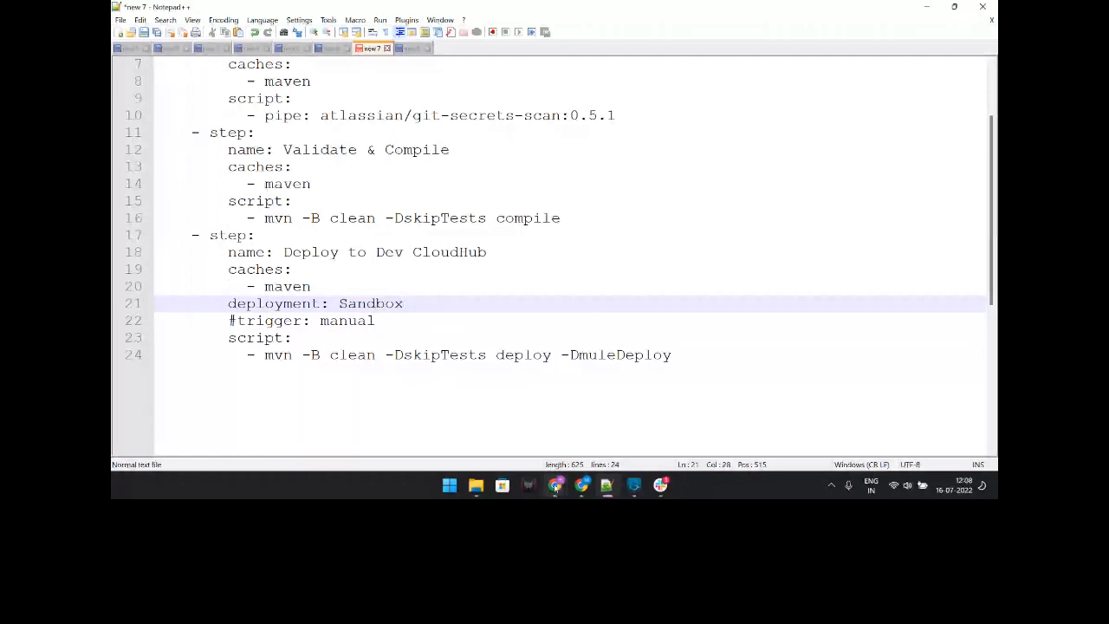
click(555, 486)
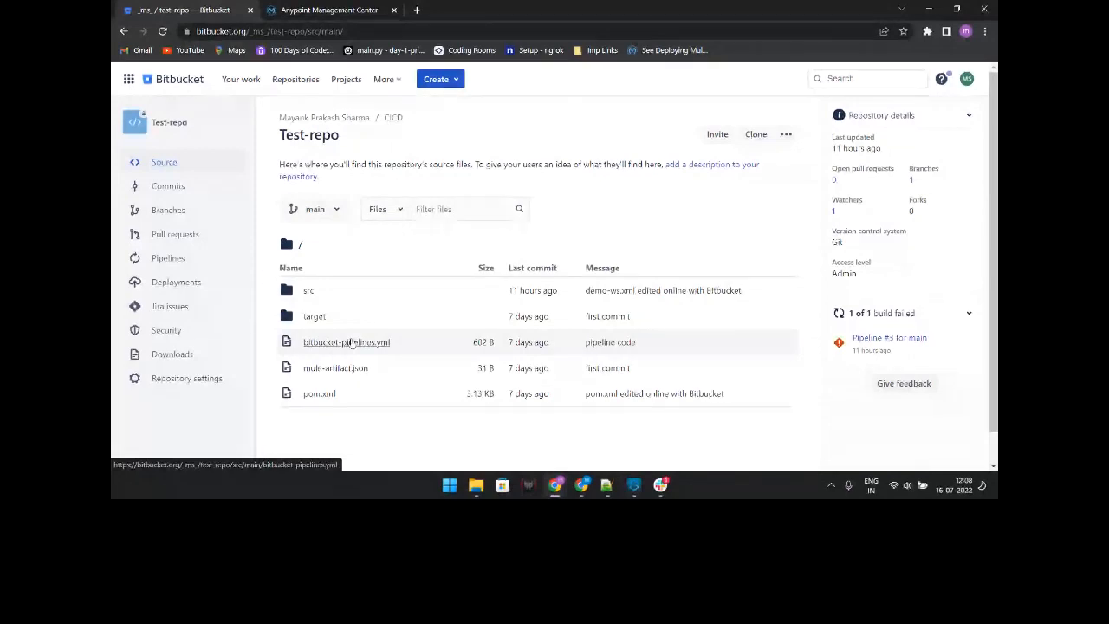
Step: Browse Test-repo's src/main/mule folder and open demo-ws.xml
click(178, 168)
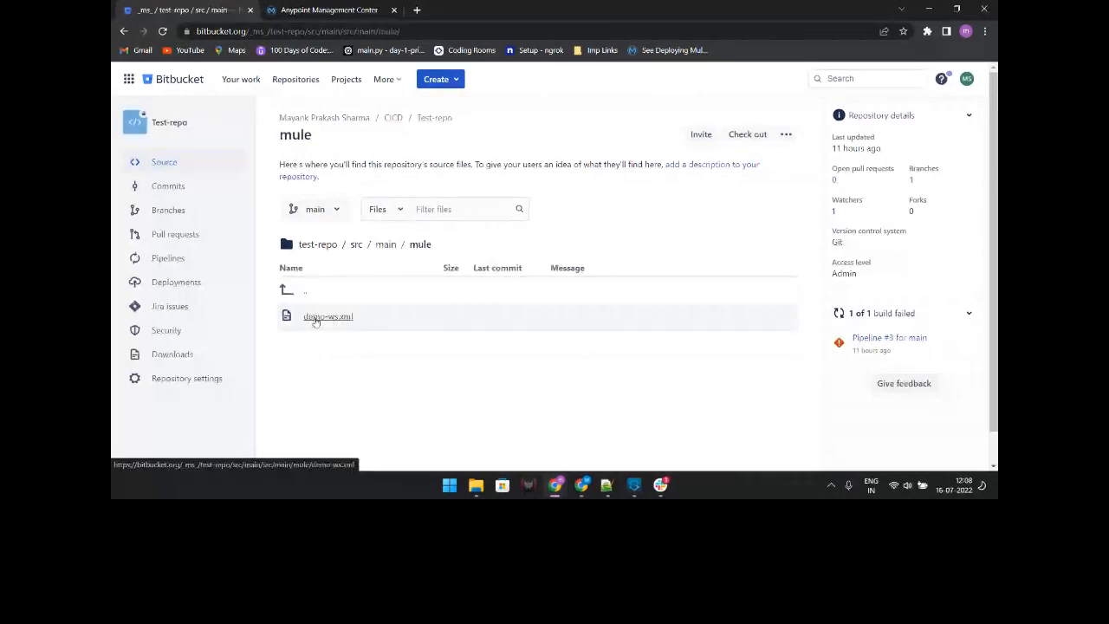
click(323, 316)
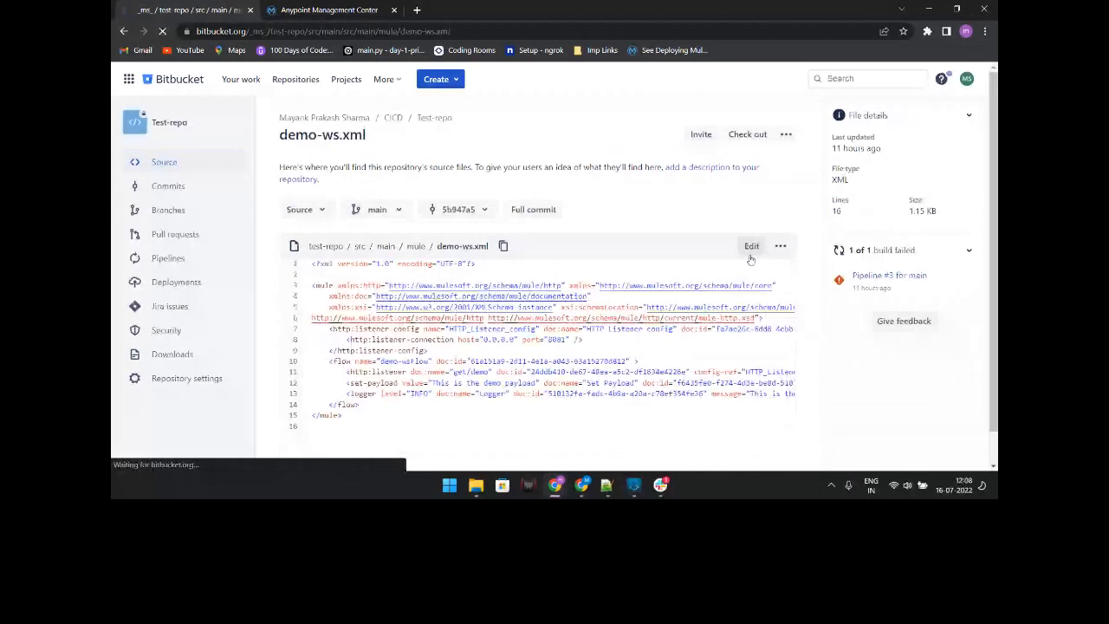
Step: Change the line 13 logger message to 'Demo Meetup Payload' and commit it to main
click(751, 250)
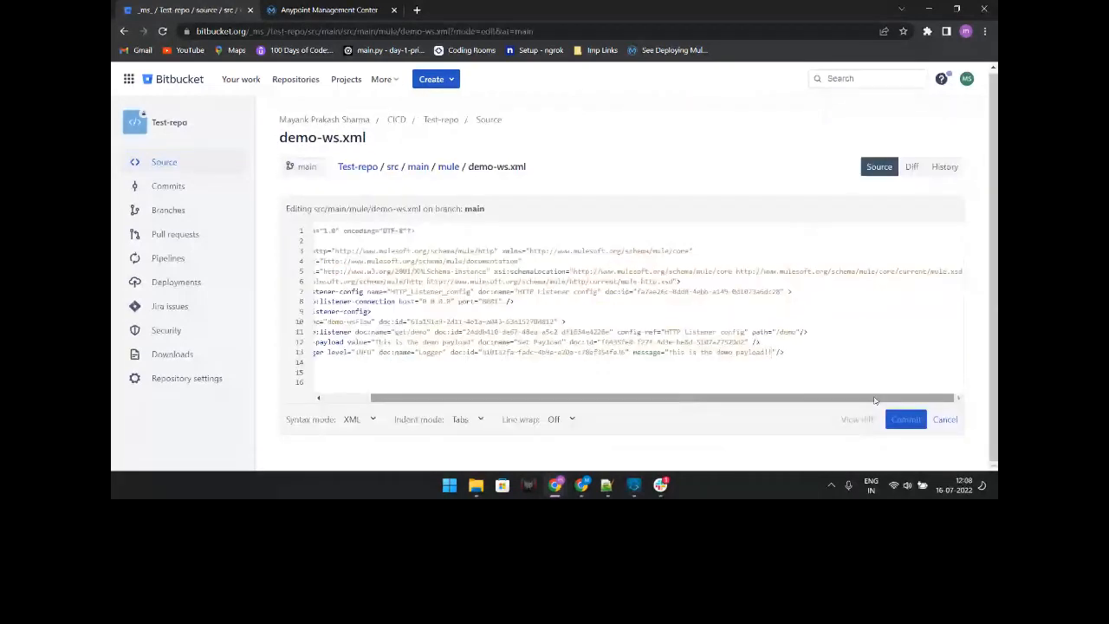
key(BackSpace)
key(BackSpace)
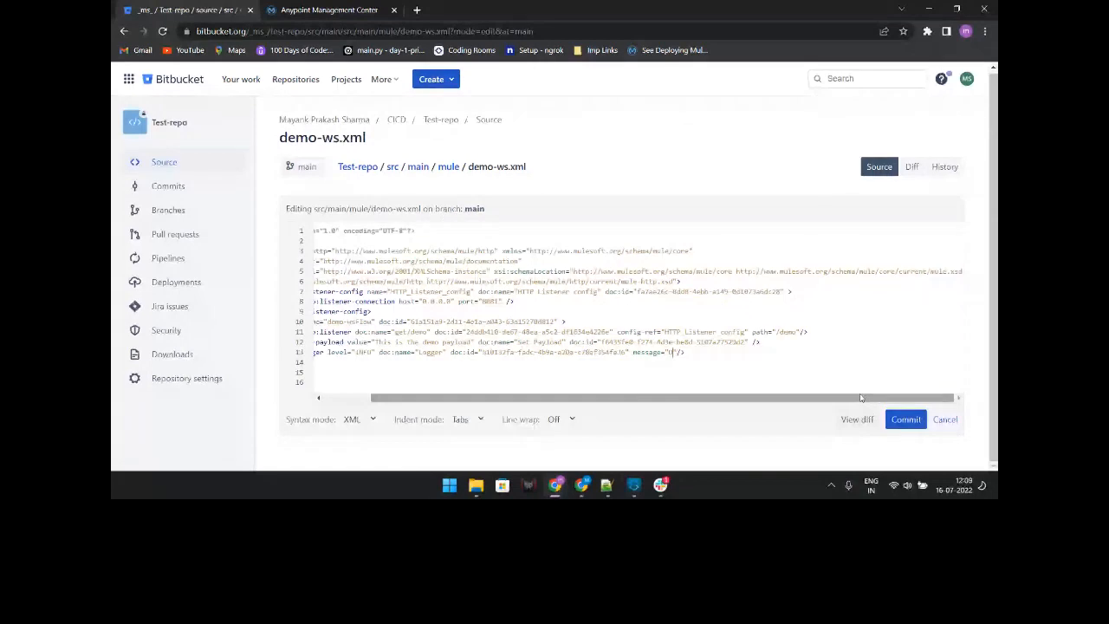
text(emo Payload)
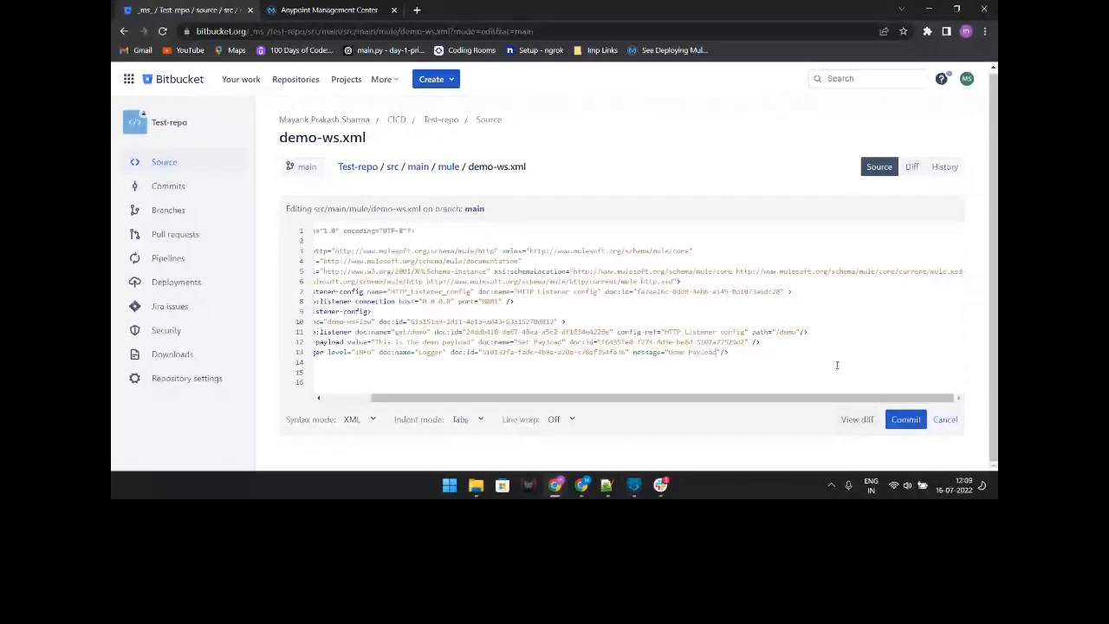
click(691, 352)
text(Meetup)
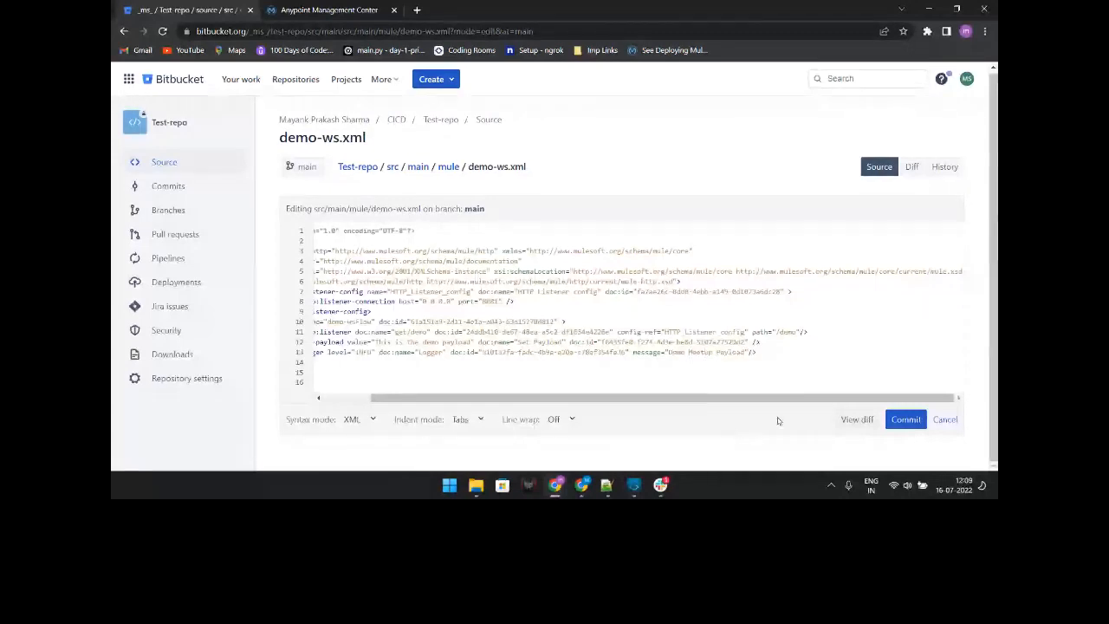
click(906, 420)
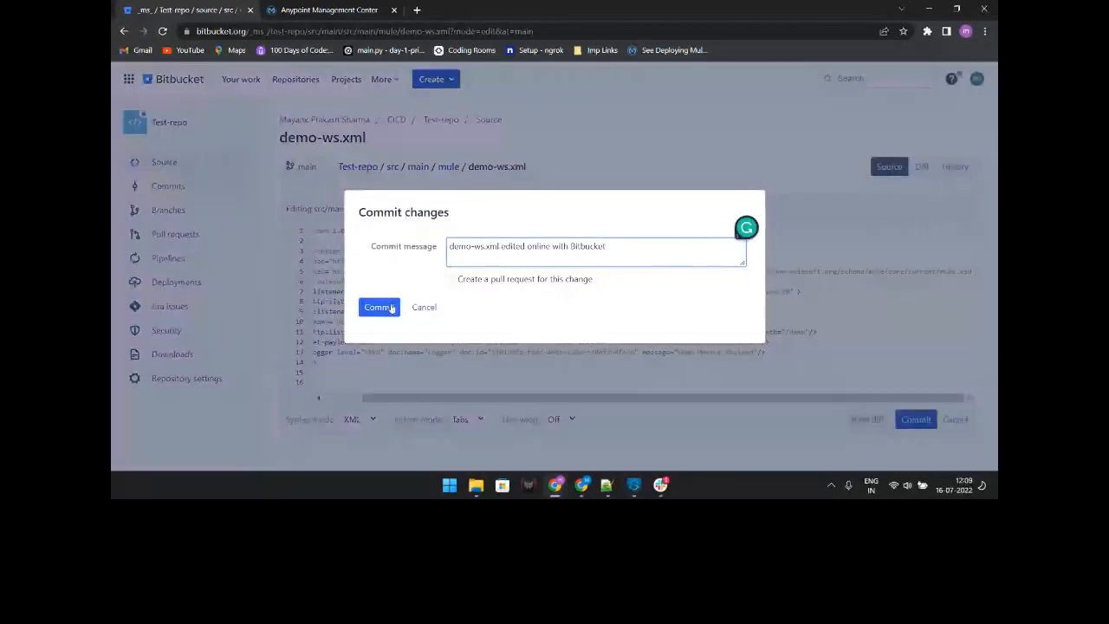
click(390, 308)
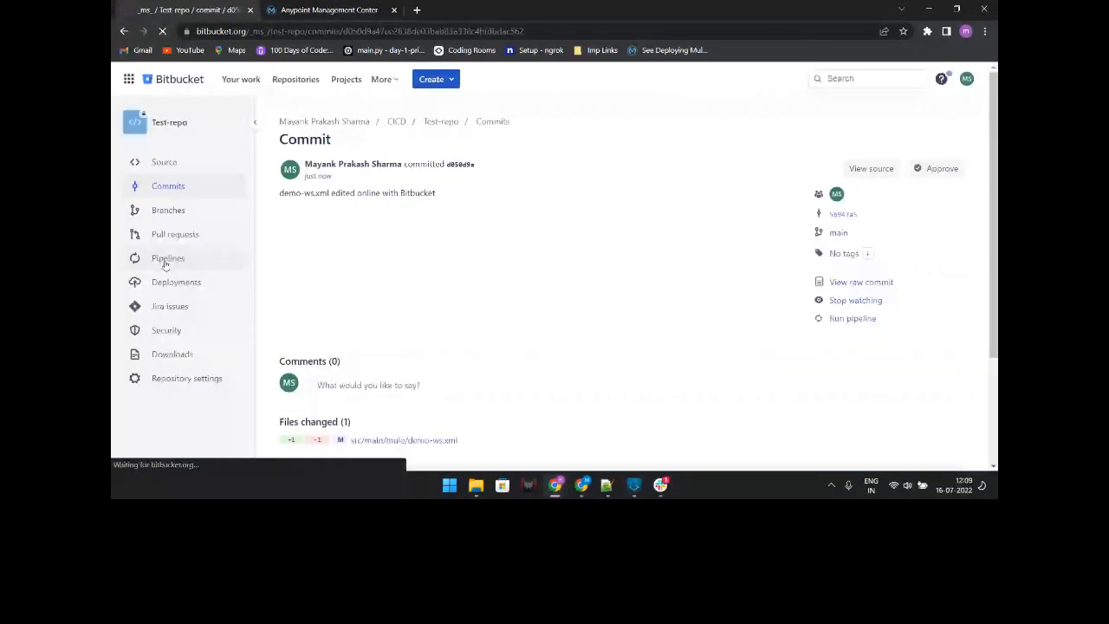
click(167, 258)
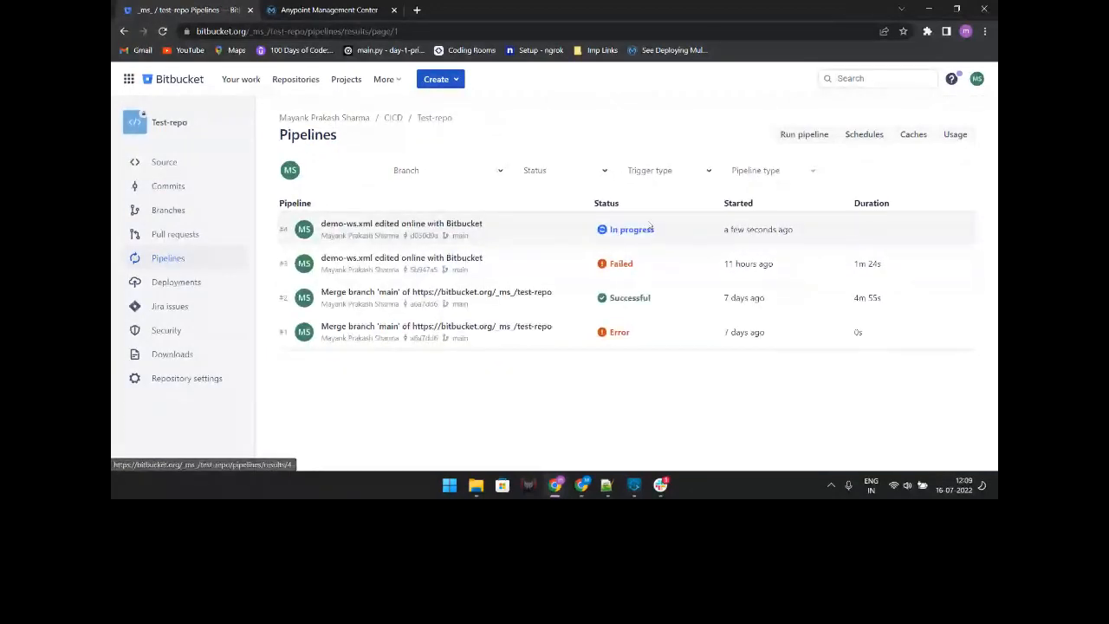
Step: Open pipeline run #4 and follow its log until Deploy to Dev CloudHub starts cloning
click(459, 233)
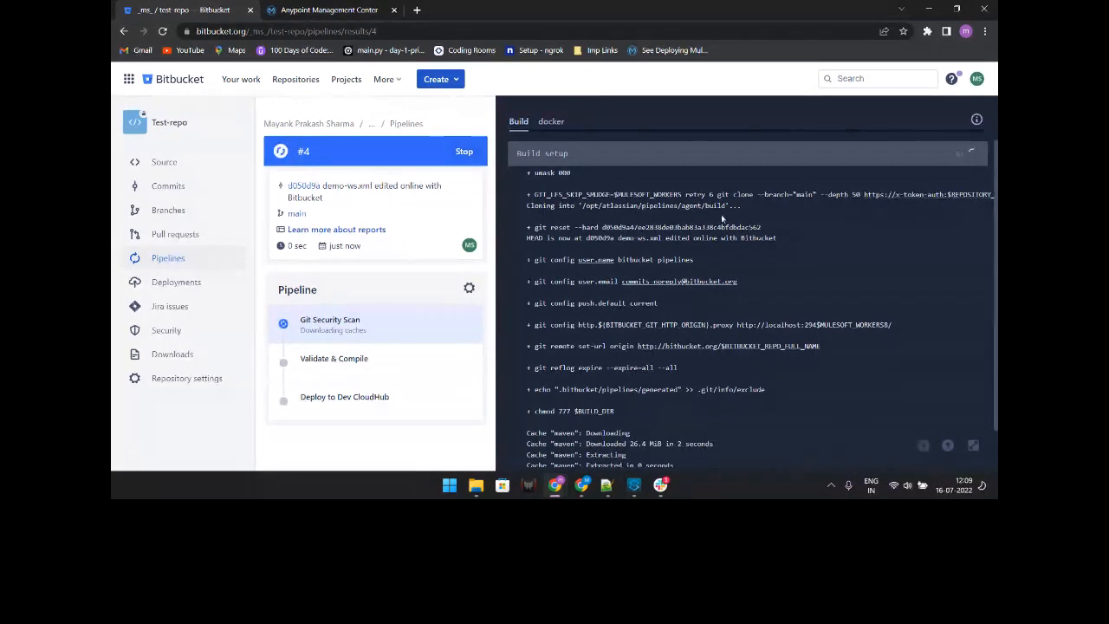
scroll(721, 214, down, 1)
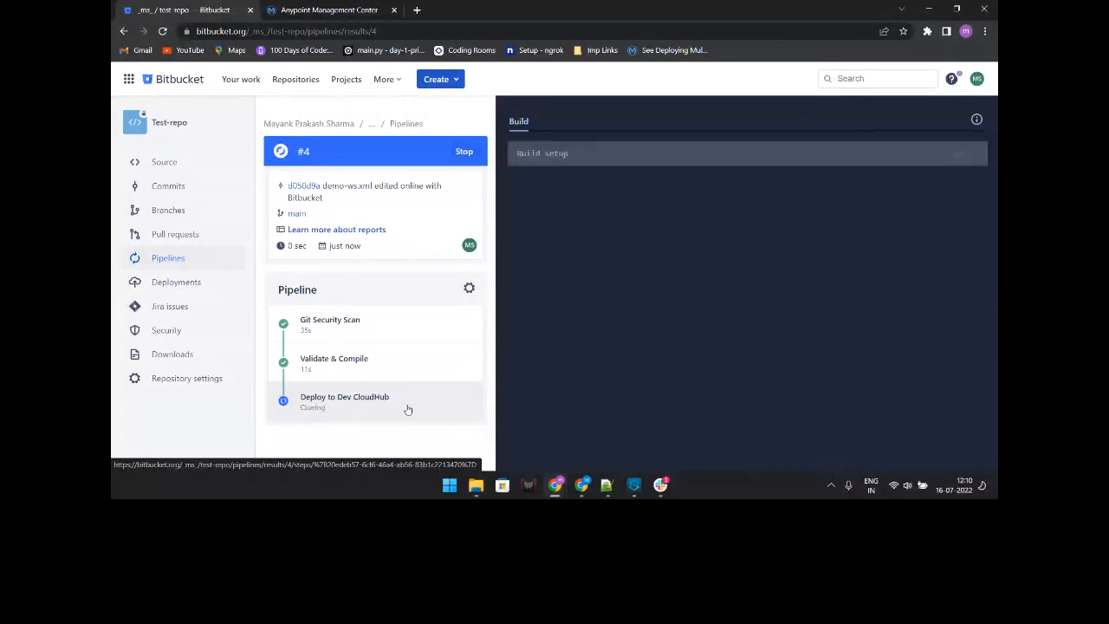
Step: Compare Runtime Manager's Sandbox applications list with pipeline #4's running Maven deploy log
click(374, 7)
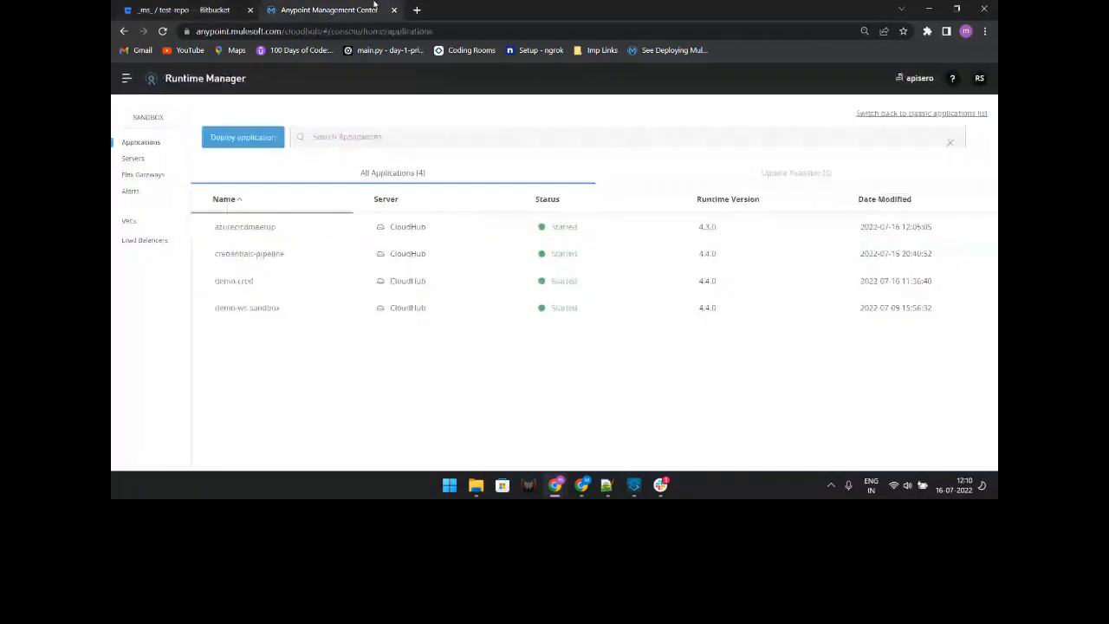
click(198, 8)
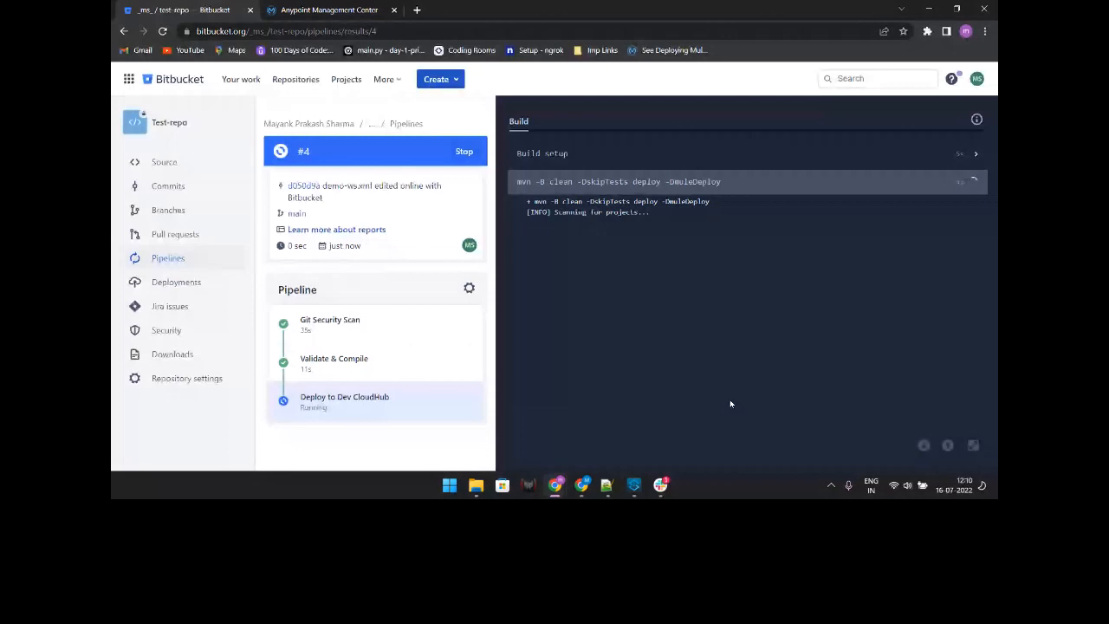
key(ctrl+Tab)
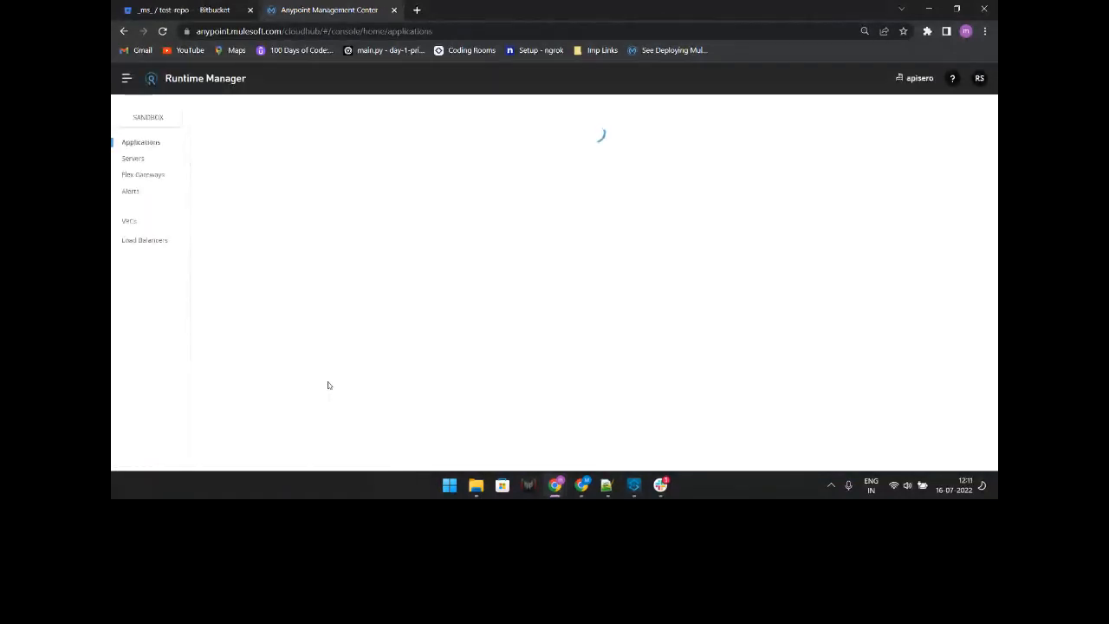
click(236, 7)
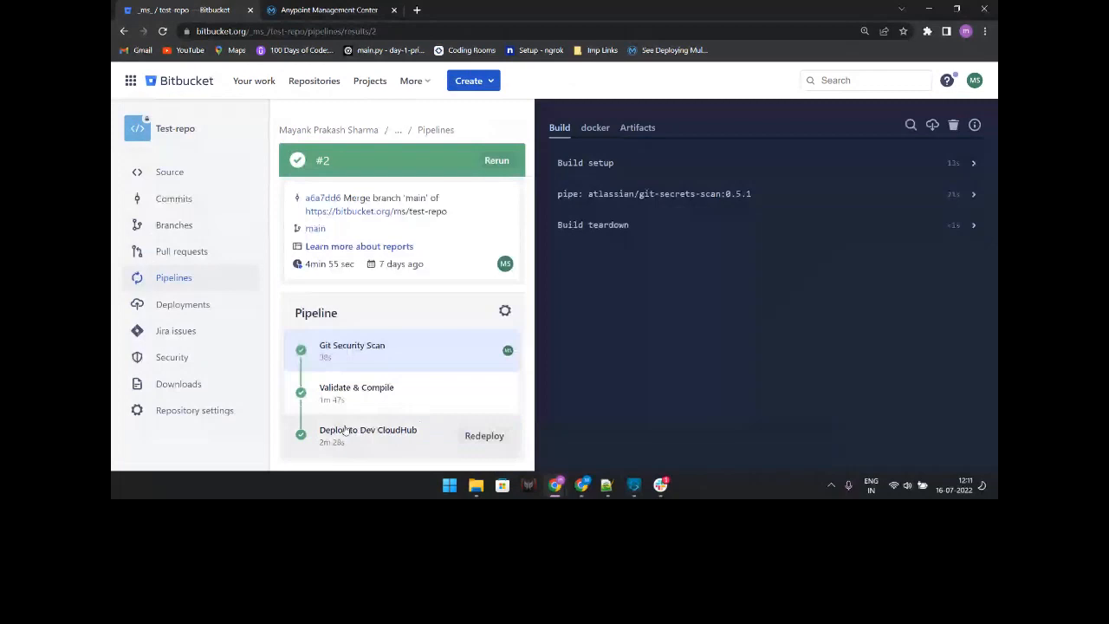
Step: Check run #2's Deploy to Dev CloudHub log, Build teardown and Runtime Manager, then minimize to the DEMONSTRATION slide
click(344, 431)
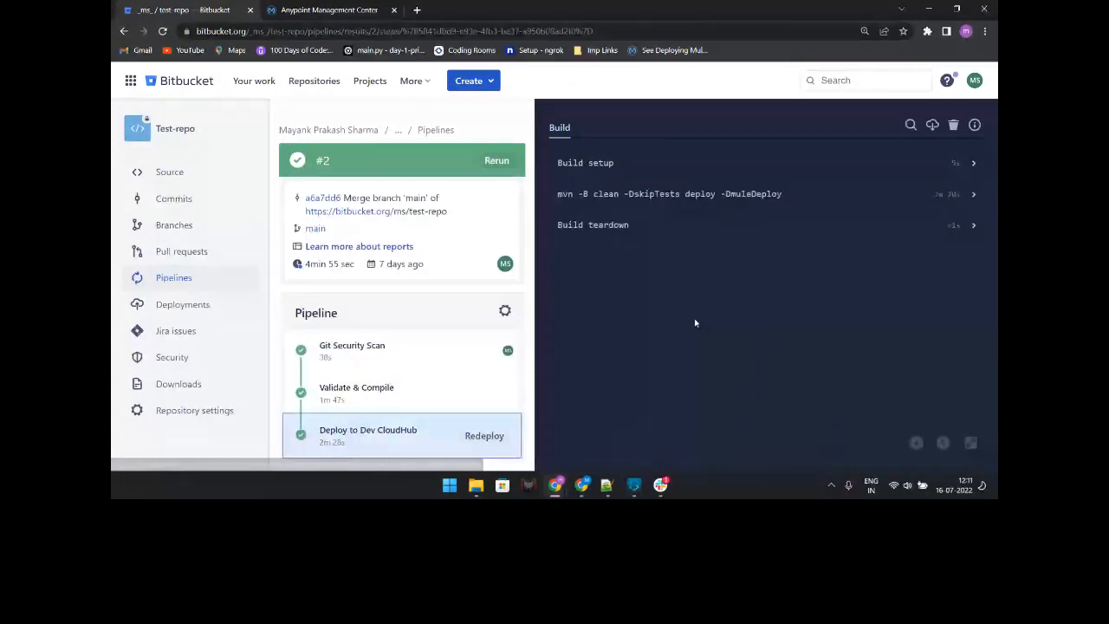
click(660, 233)
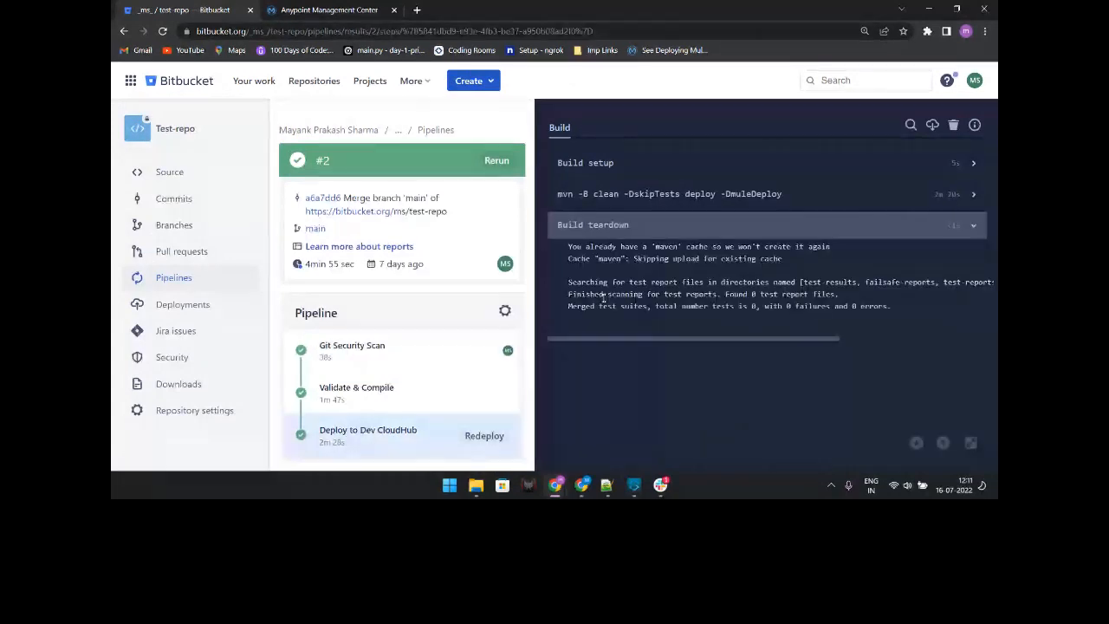
click(334, 7)
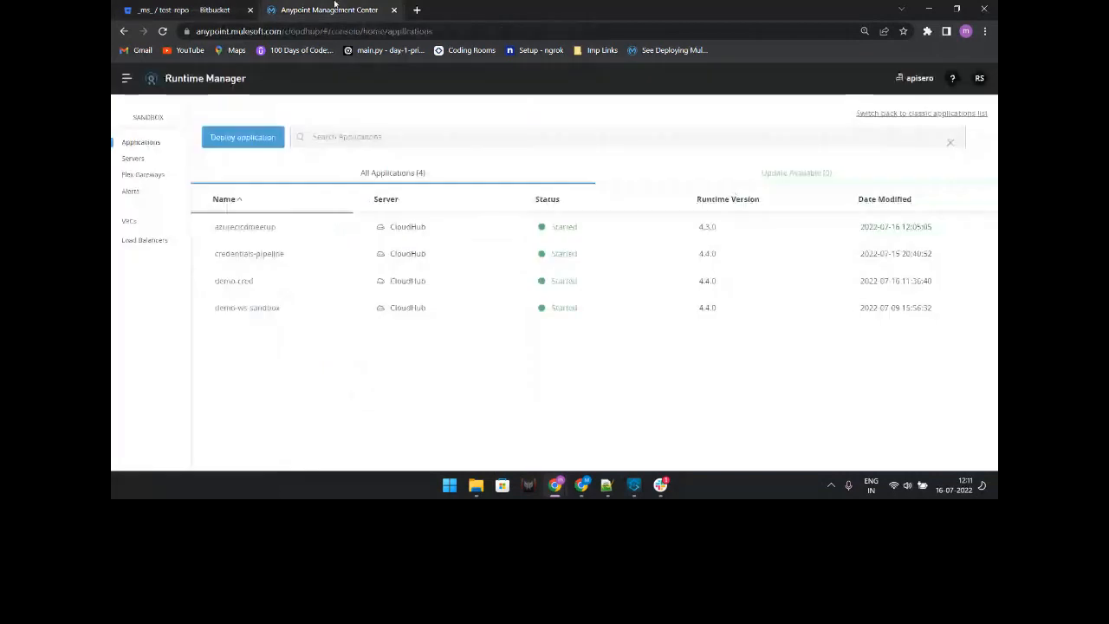
click(175, 7)
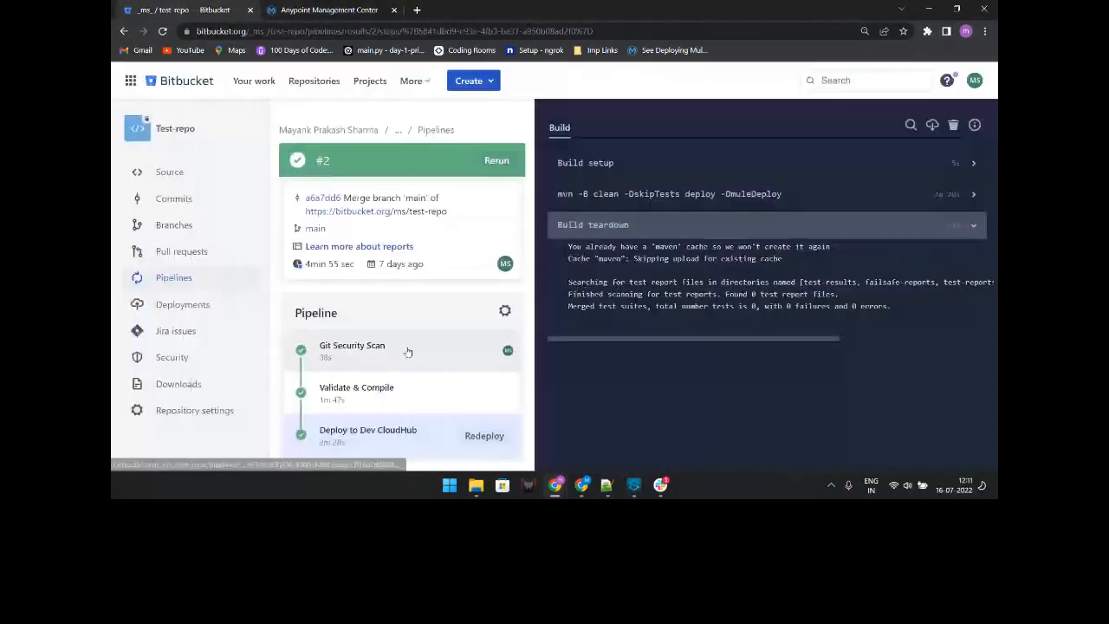
click(925, 6)
mouse_move(557, 486)
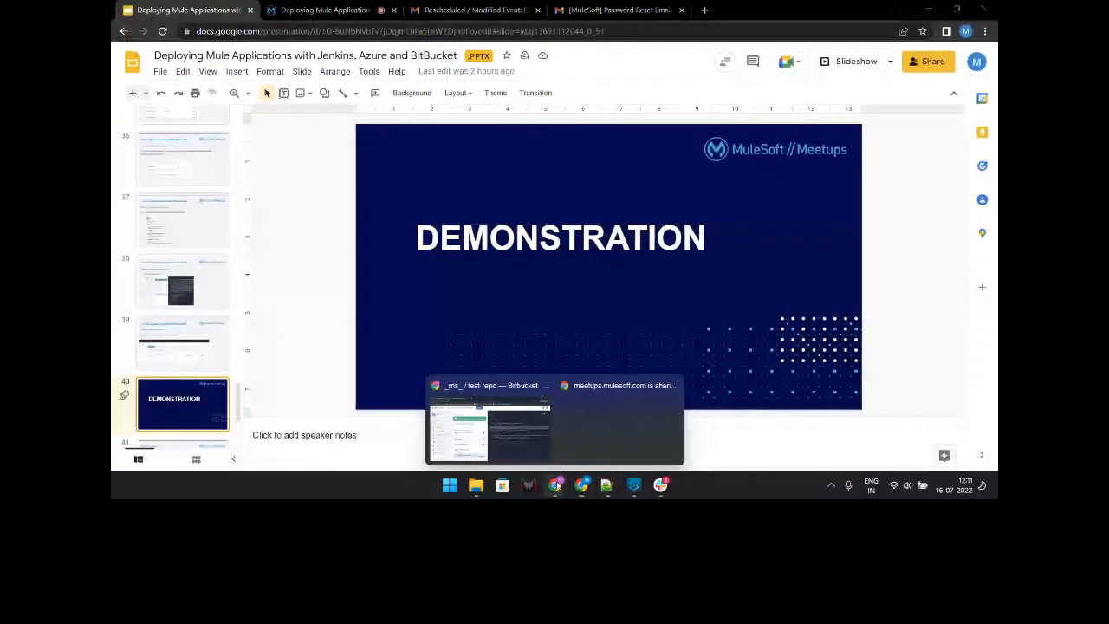